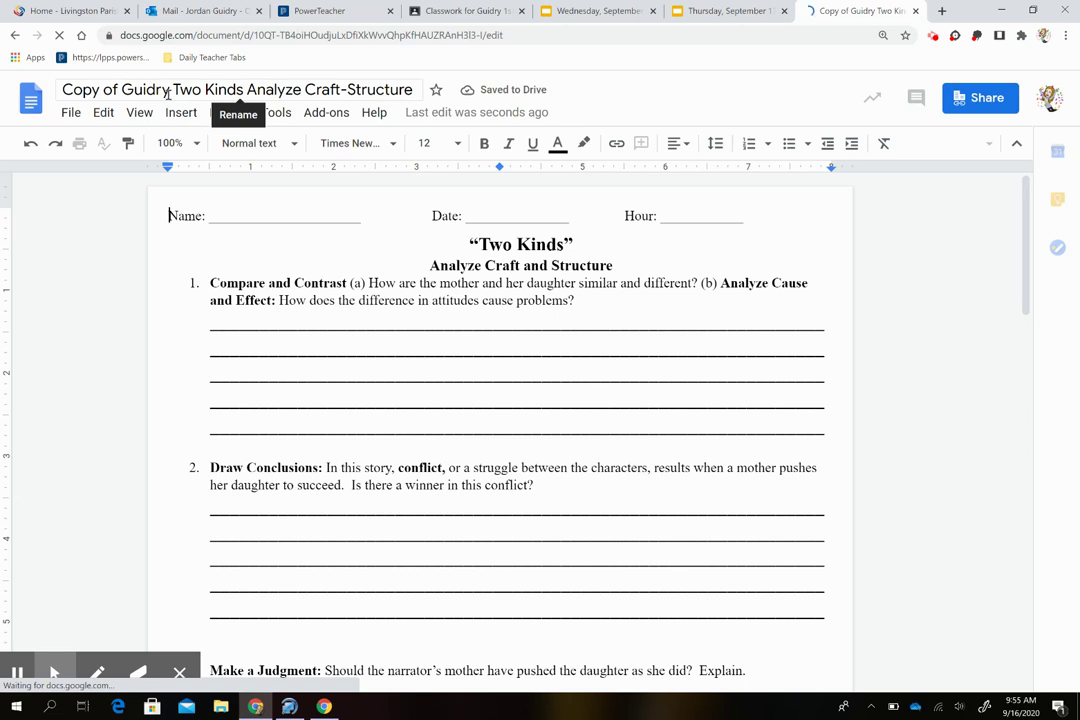
Step: Retitle the worksheet copy without 'Copy of', starting with the student's initial and surname
click(165, 91)
double_click(150, 91)
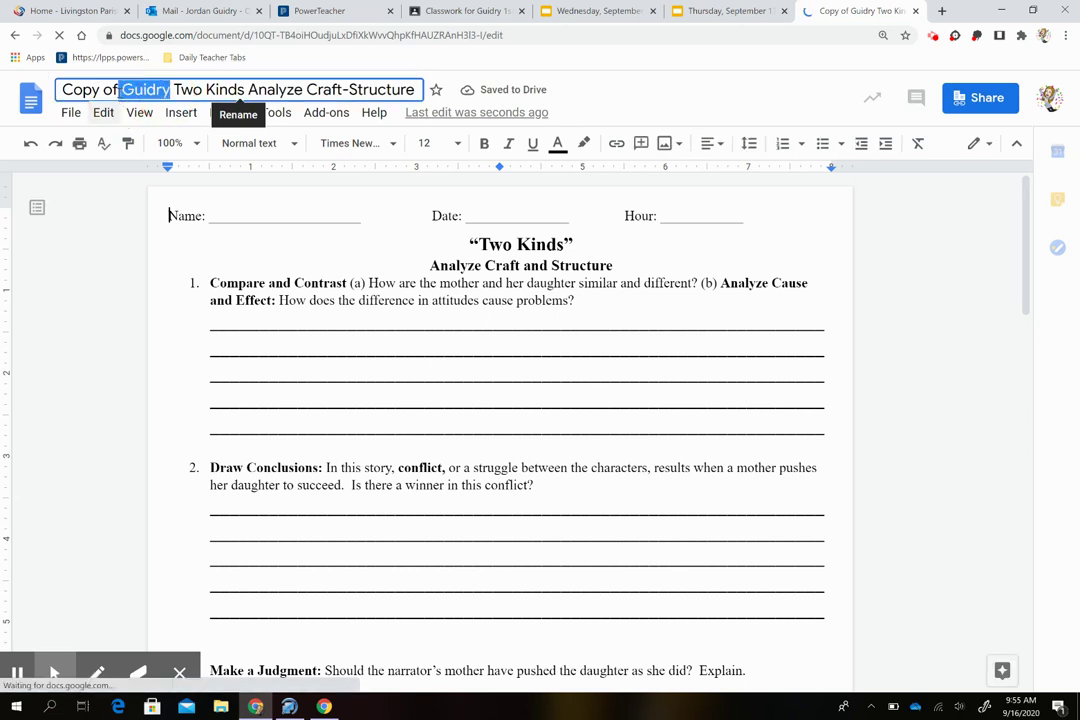
key(BackSpace)
key(BackSpace)
key(BackSpace)
key(BackSpace)
key(BackSpace)
key(BackSpace)
key(BackSpace)
key(BackSpace)
key(BackSpace)
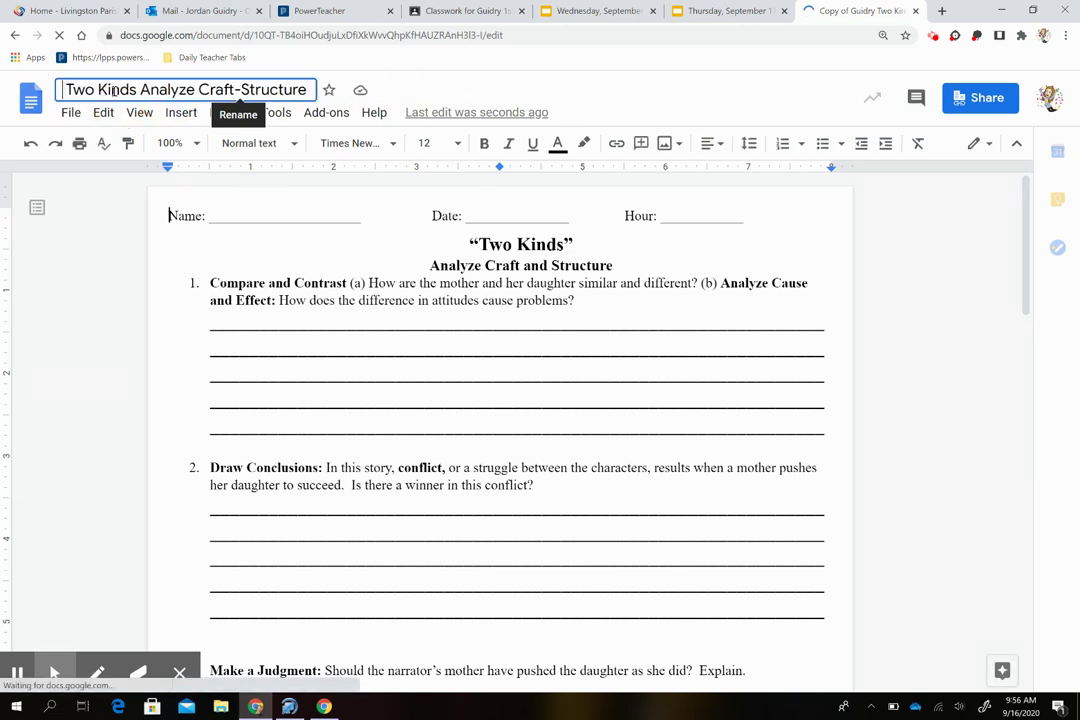
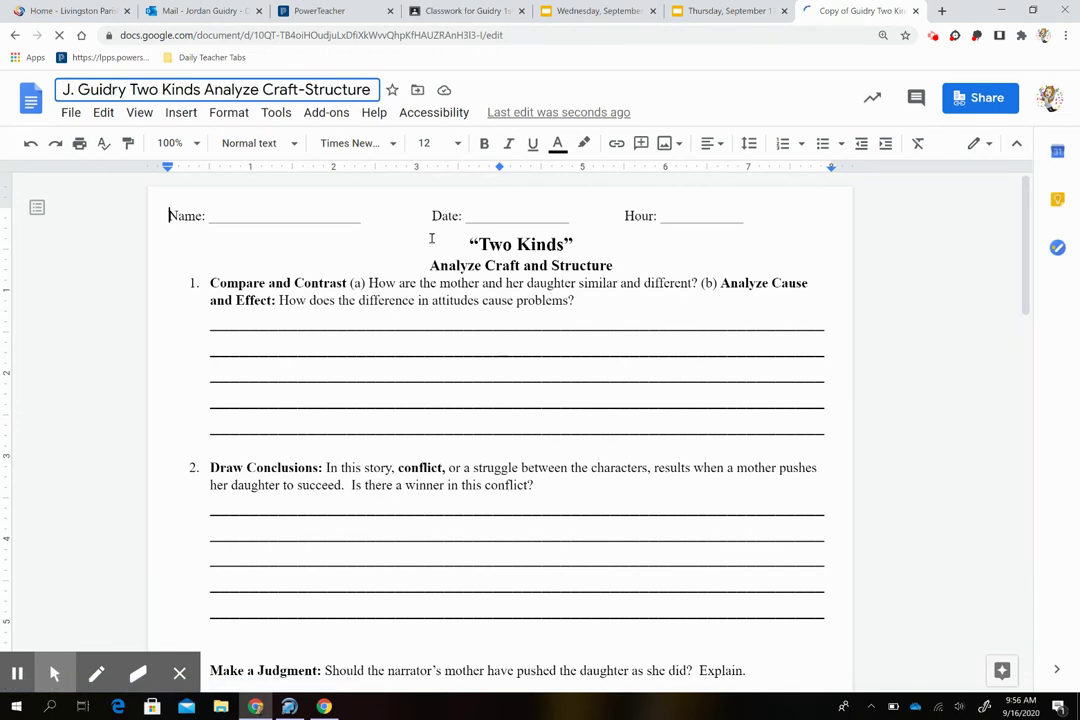
click(431, 304)
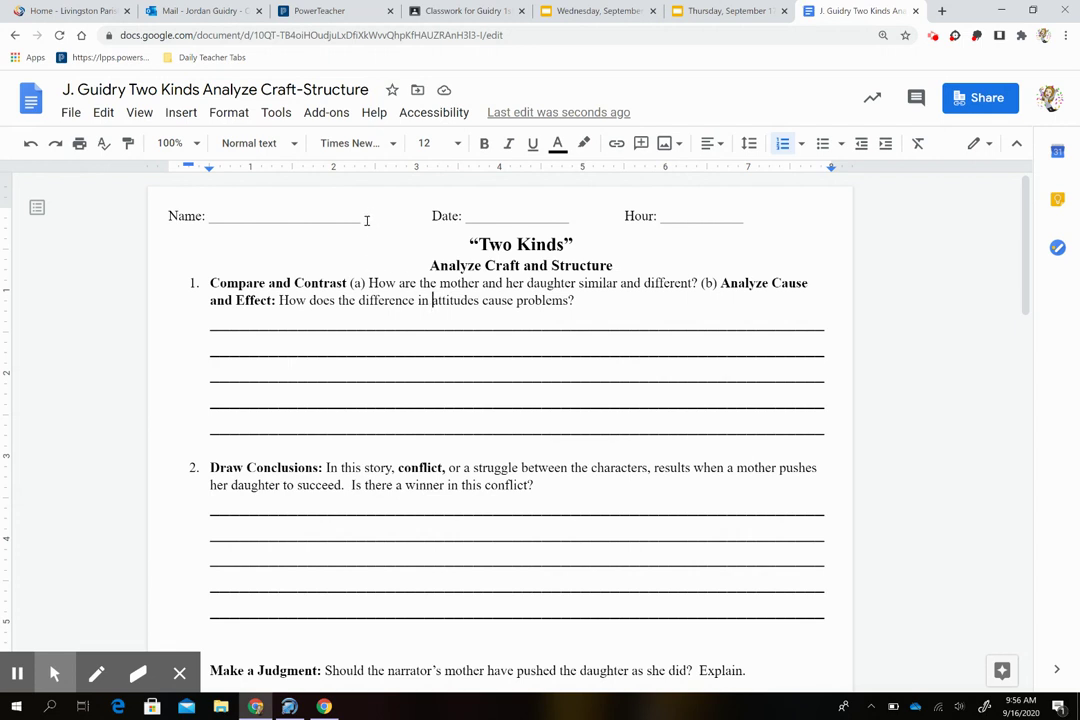
Step: Replace part of the blank Name line with the student's full name
drag(362, 220, 279, 226)
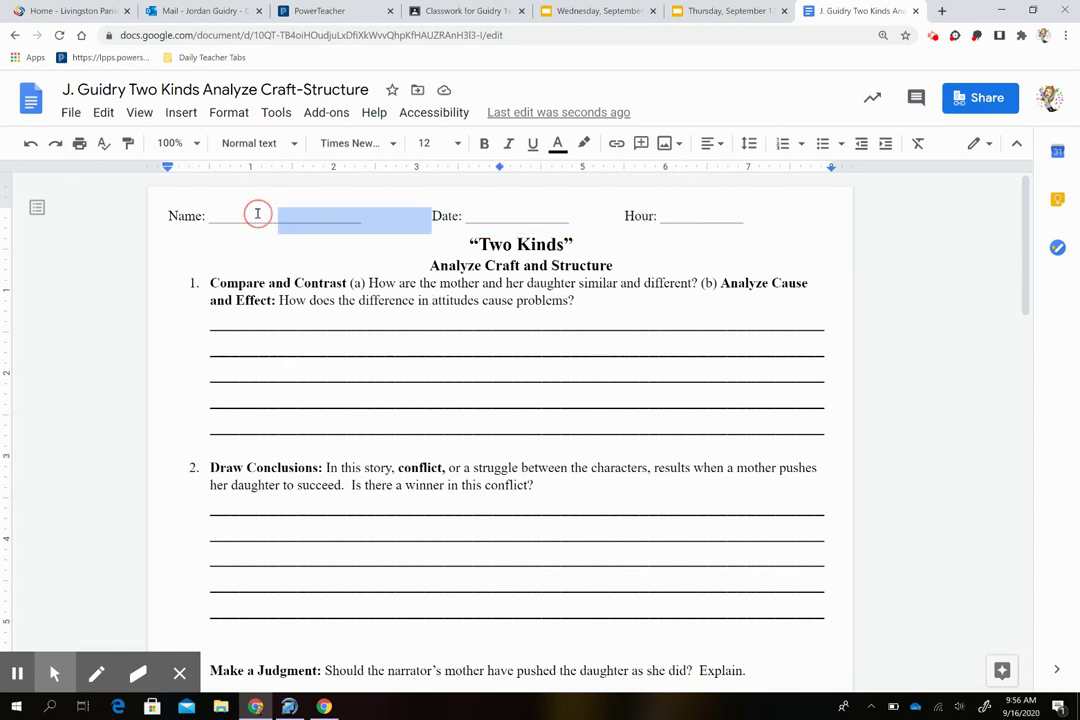
click(285, 220)
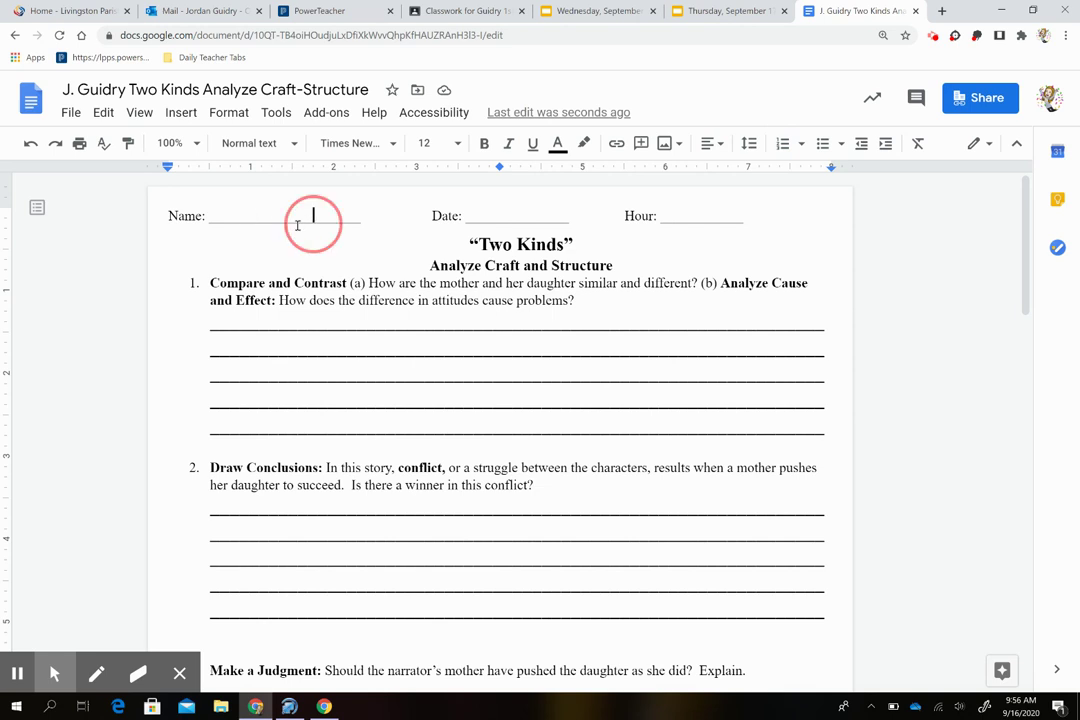
drag(313, 221, 244, 211)
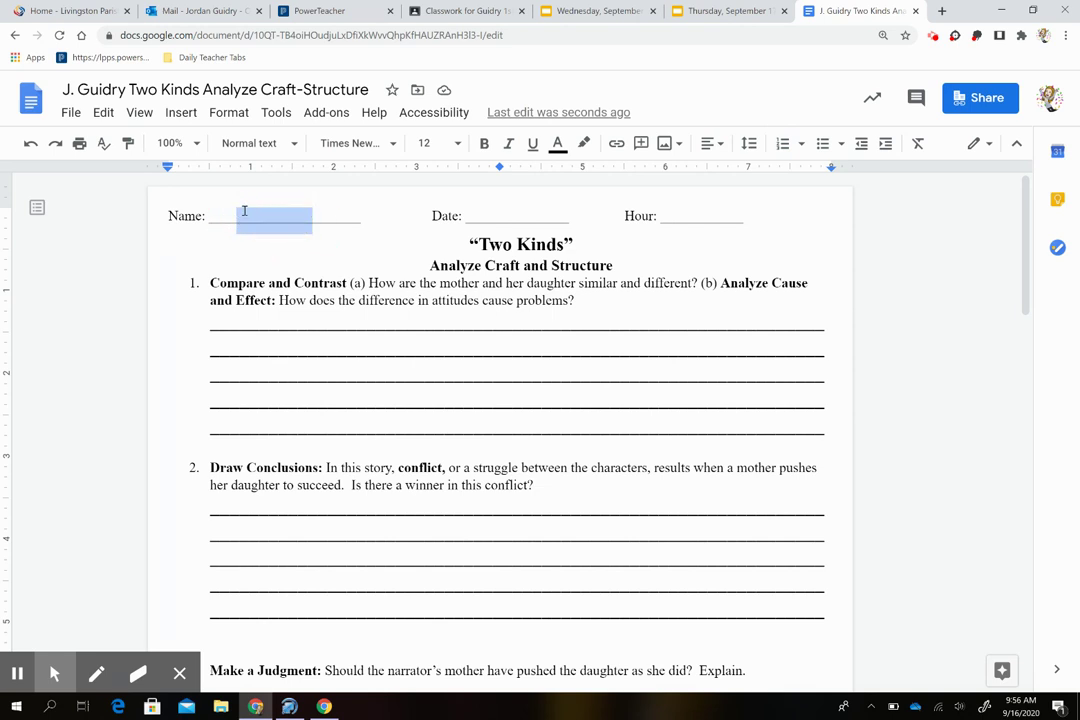
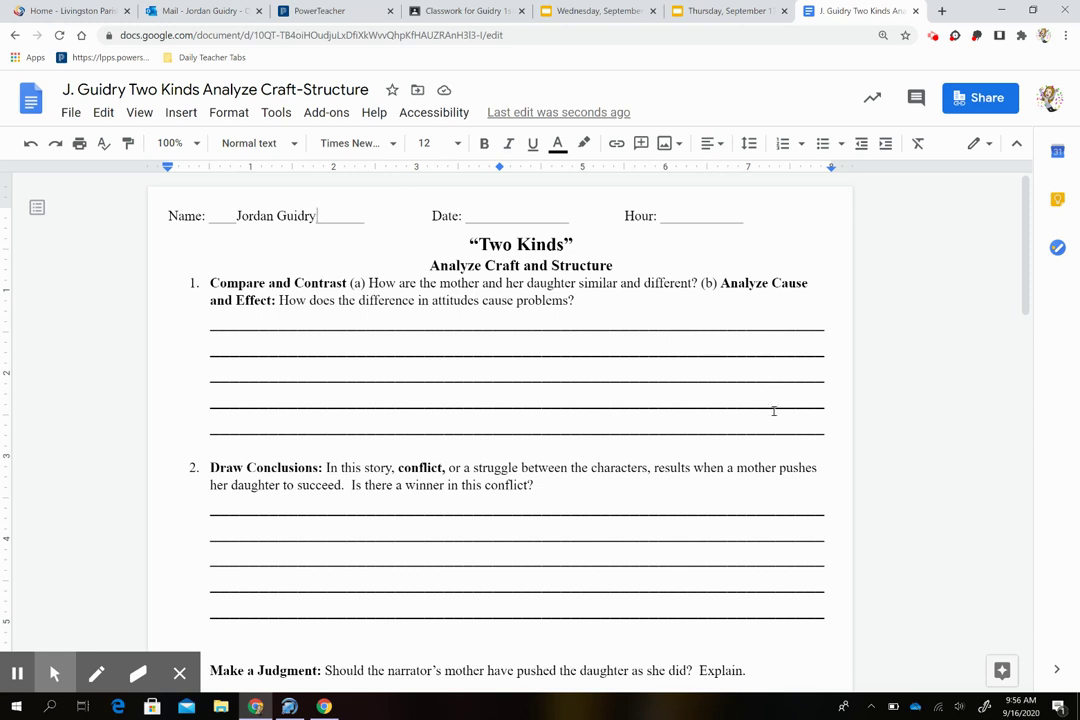
Step: Replace question 1's blank lines with 'The mother and daughter are similar because they are both strong-willed.'
drag(802, 430, 229, 317)
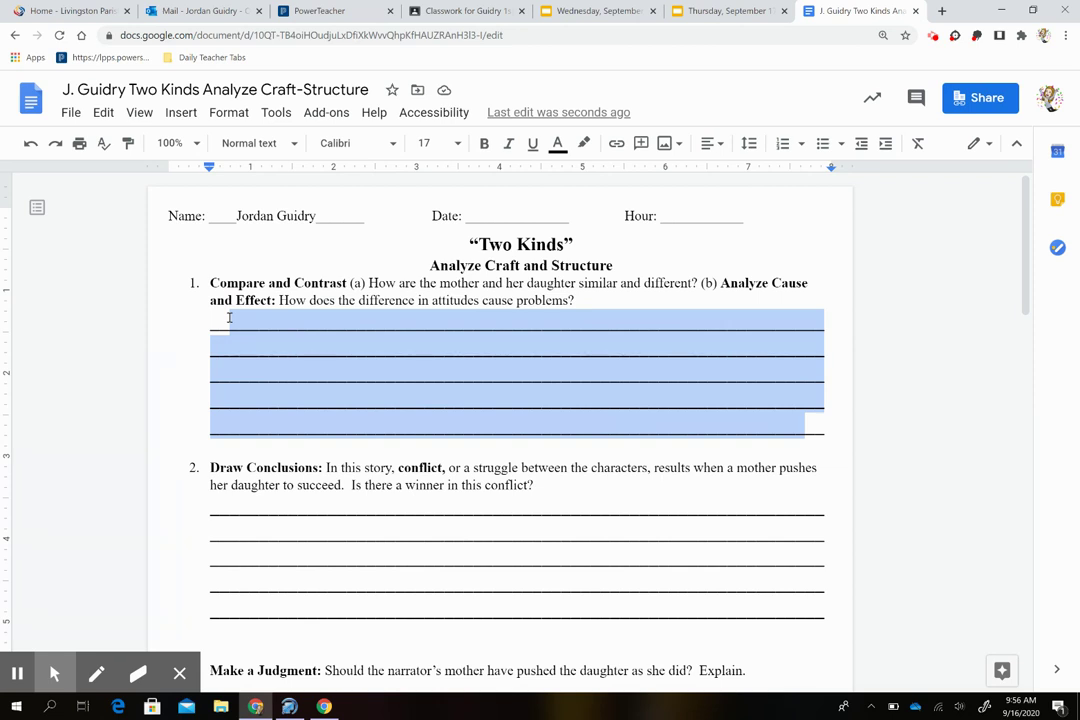
text(The )
text(mother and)
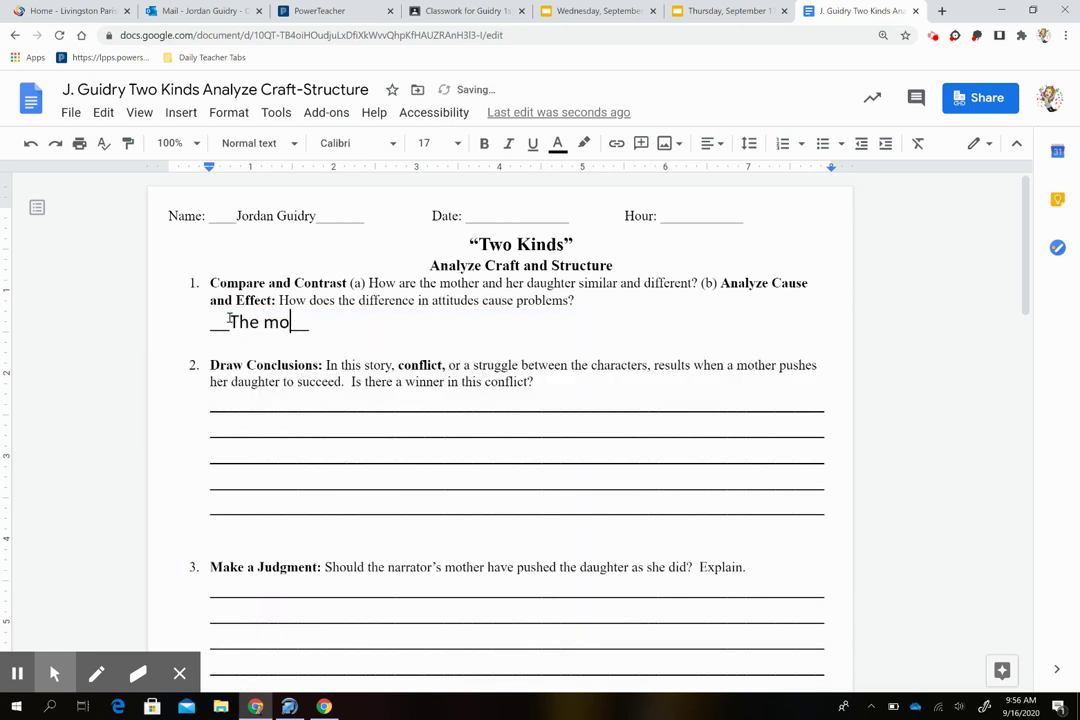
text( daughter s)
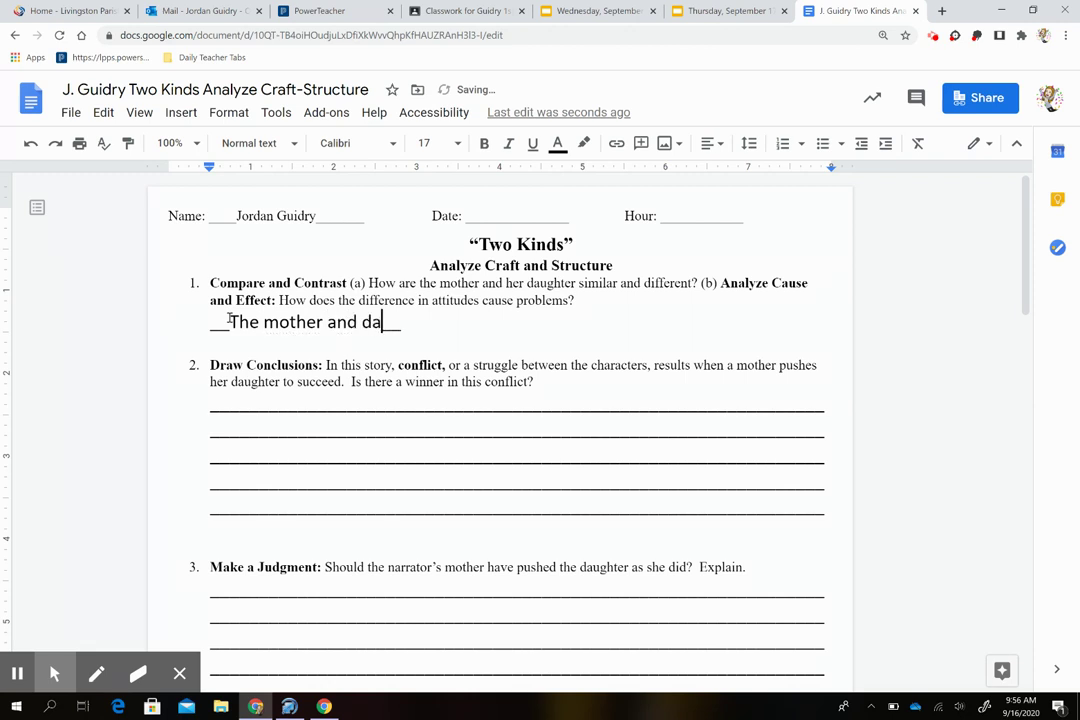
key(BackSpace)
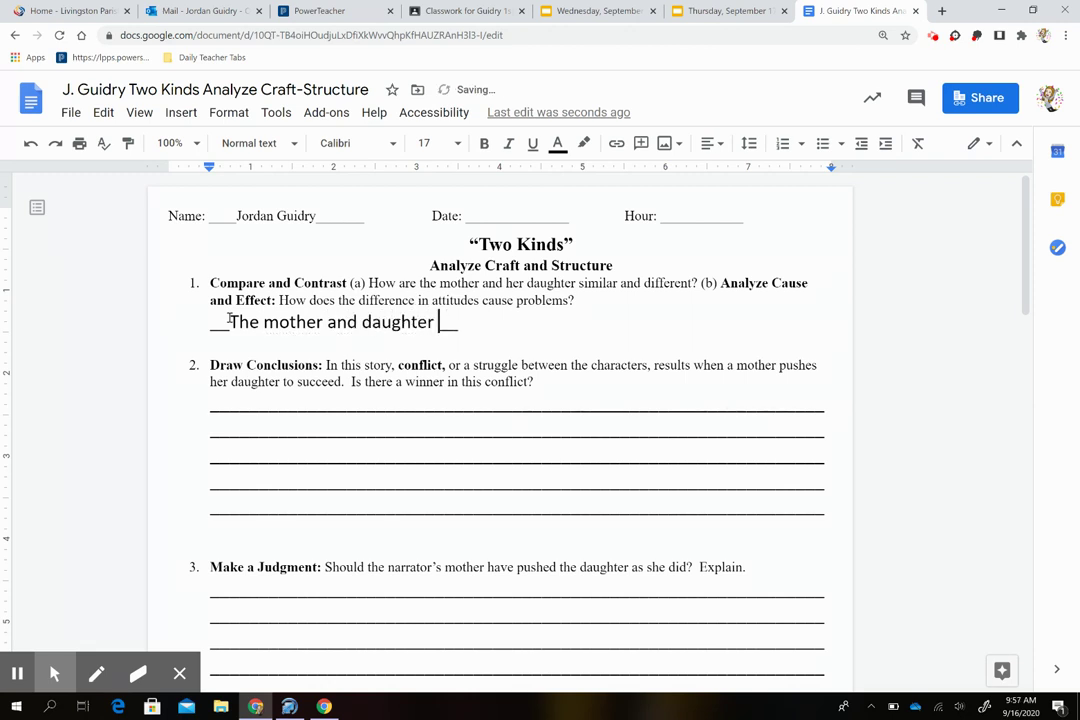
text(are sili)
key(BackSpace)
key(BackSpace)
text(milar )
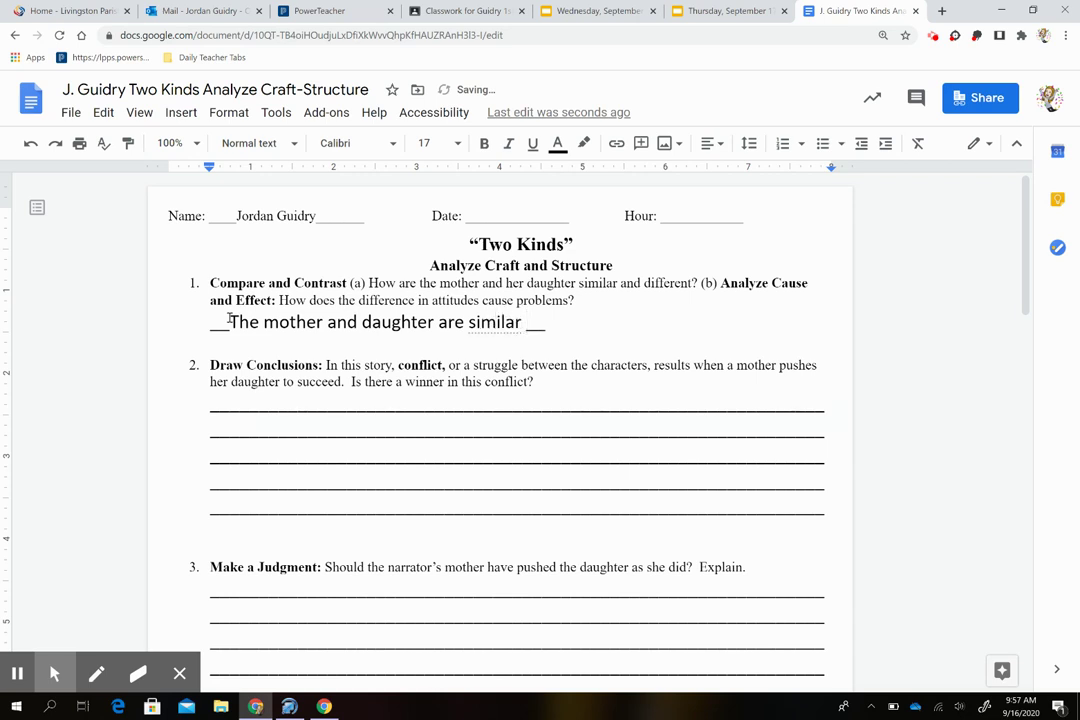
text(because they are )
text(both str)
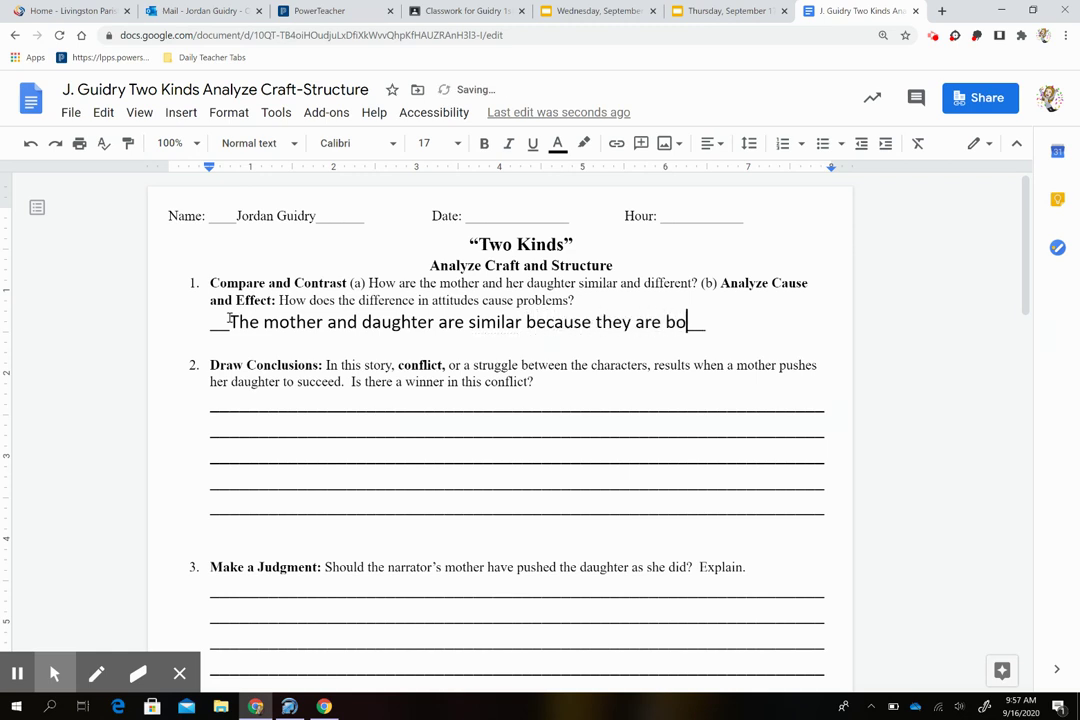
text(ong-willed.)
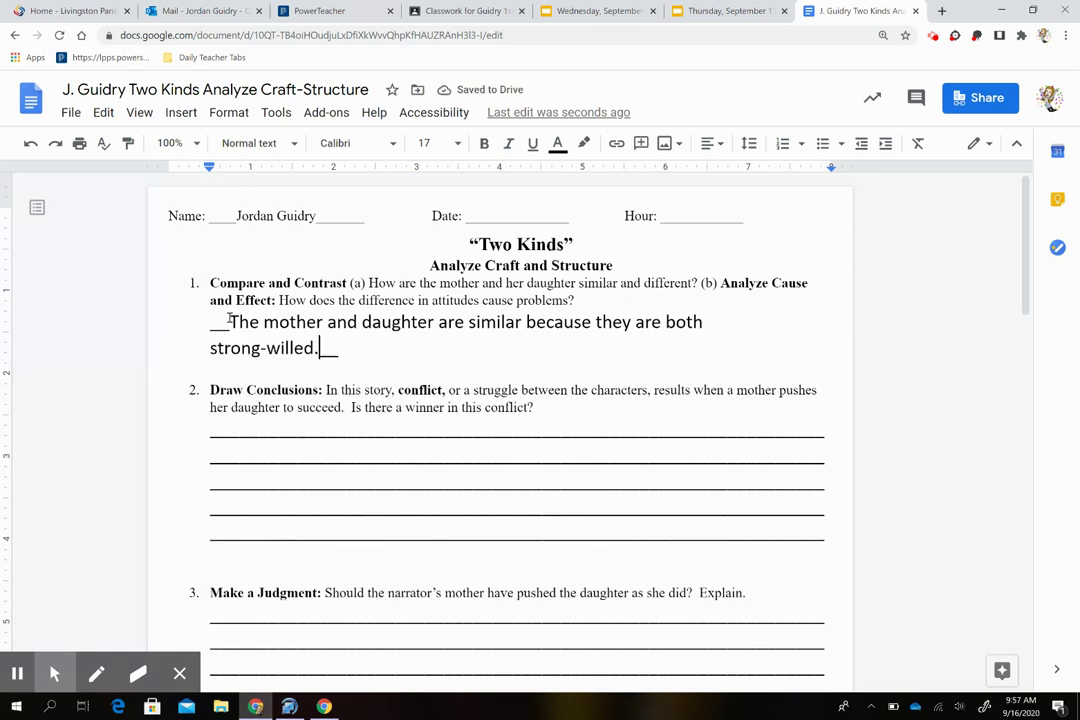
key(Return)
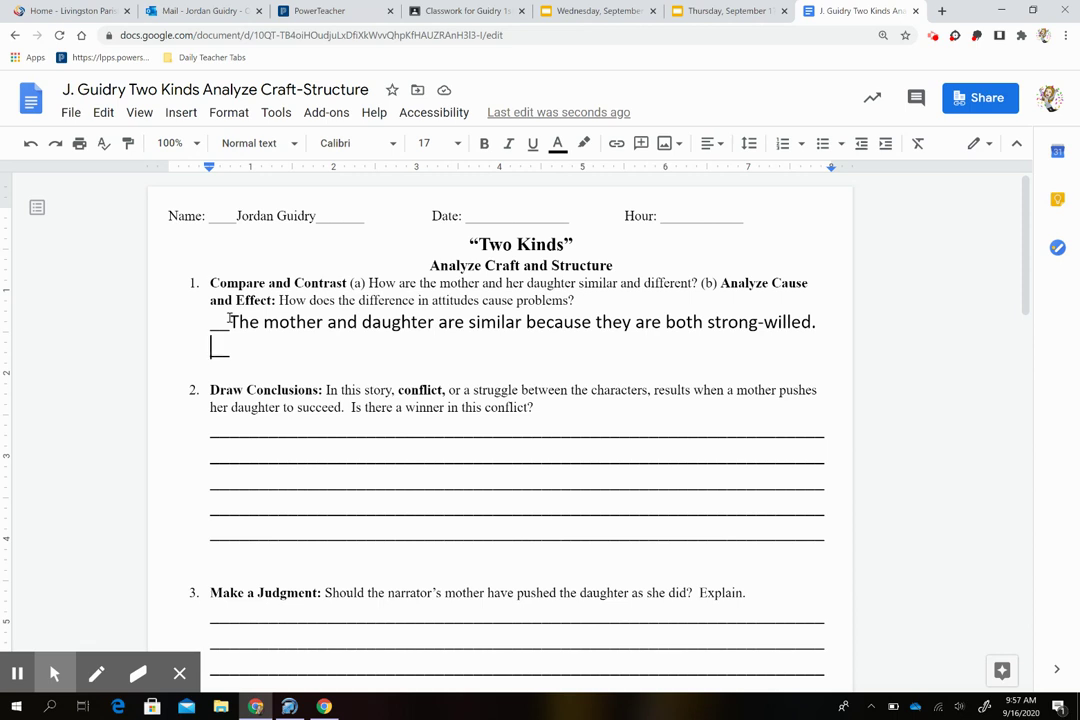
Step: Add that the mother is idealistic while the daughter realistically accepts restrictions in real life
text(The mother i)
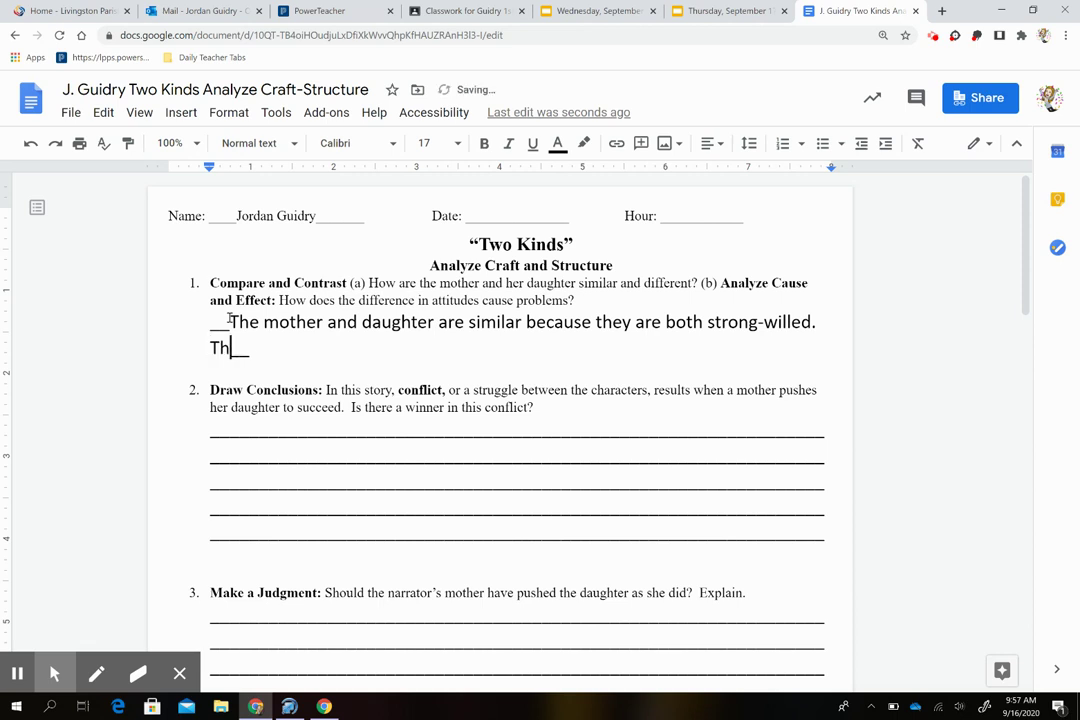
text(s more )
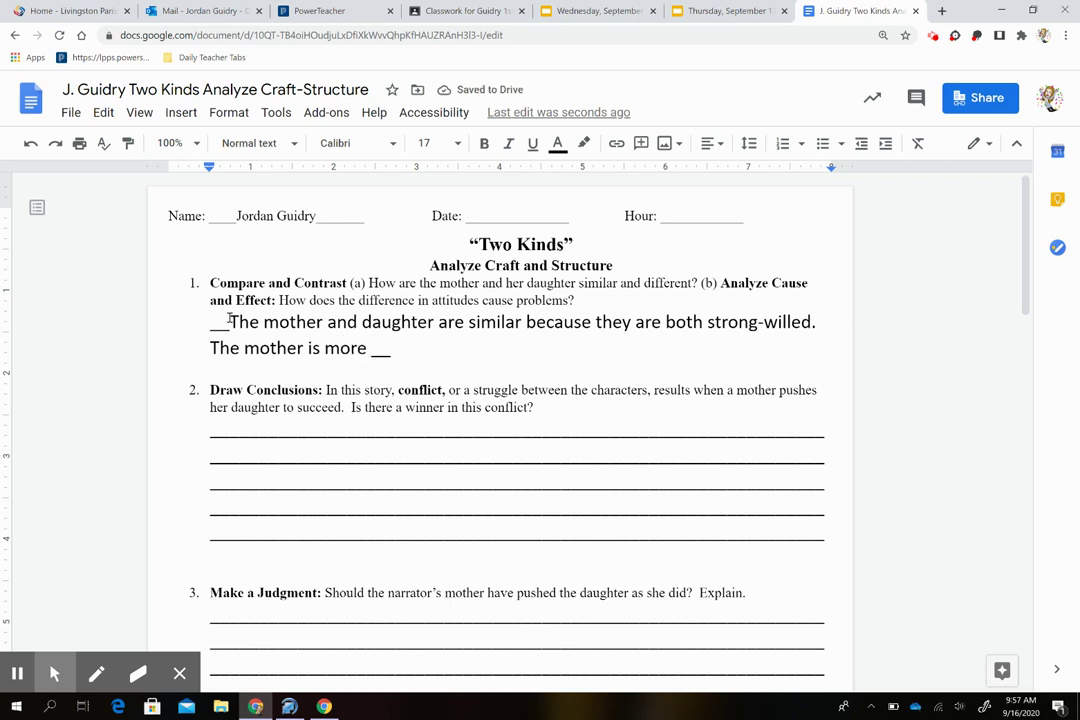
text(ideal)
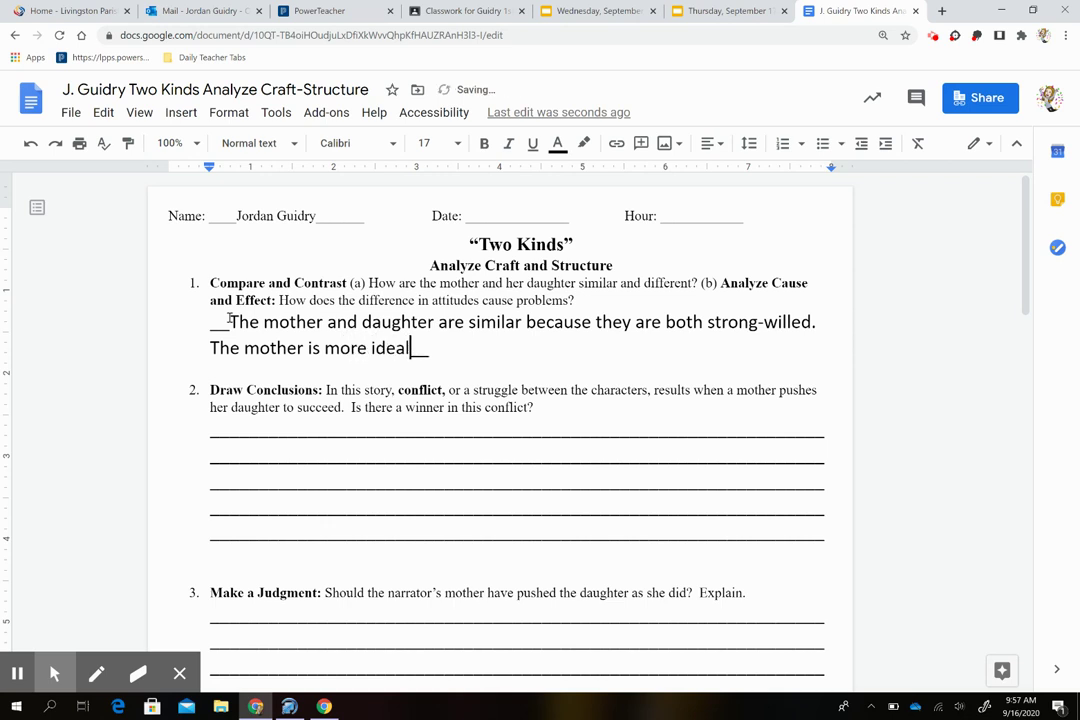
text(istic, beliv)
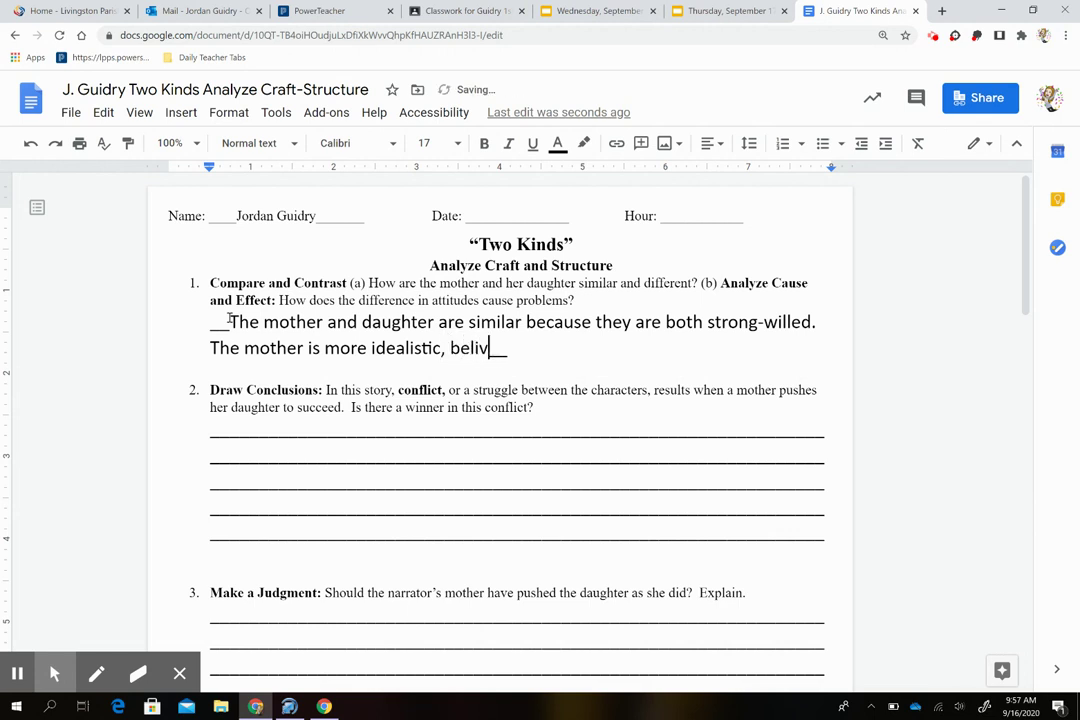
text(ing that )
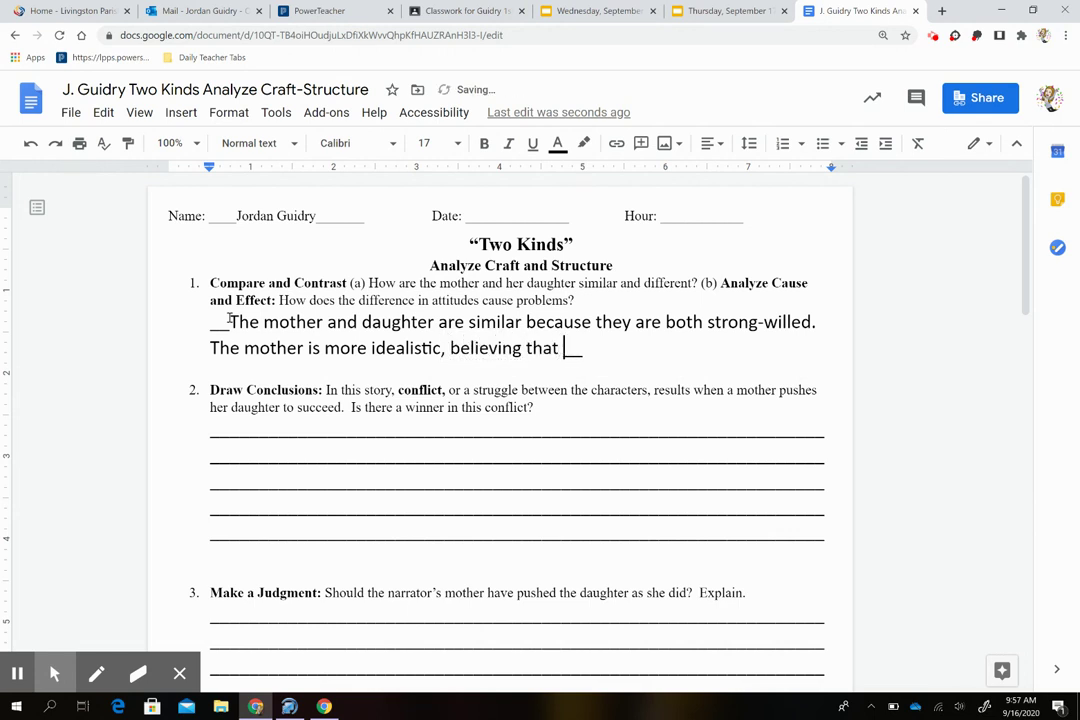
text(all )
text(things )
text(are possib)
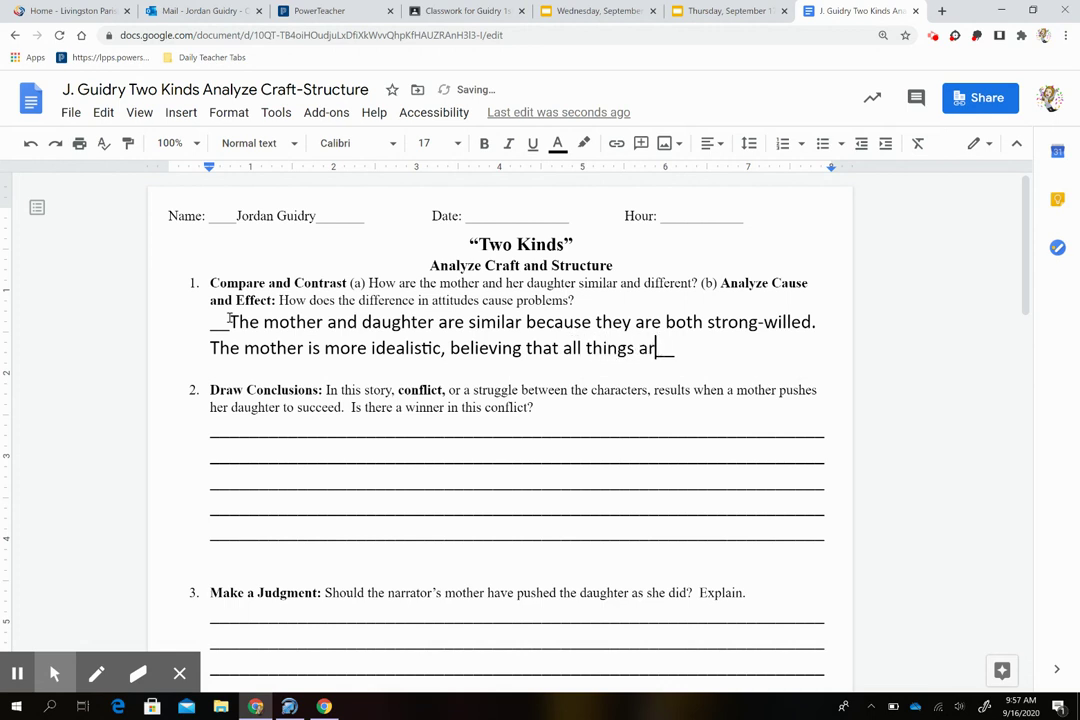
text(le)
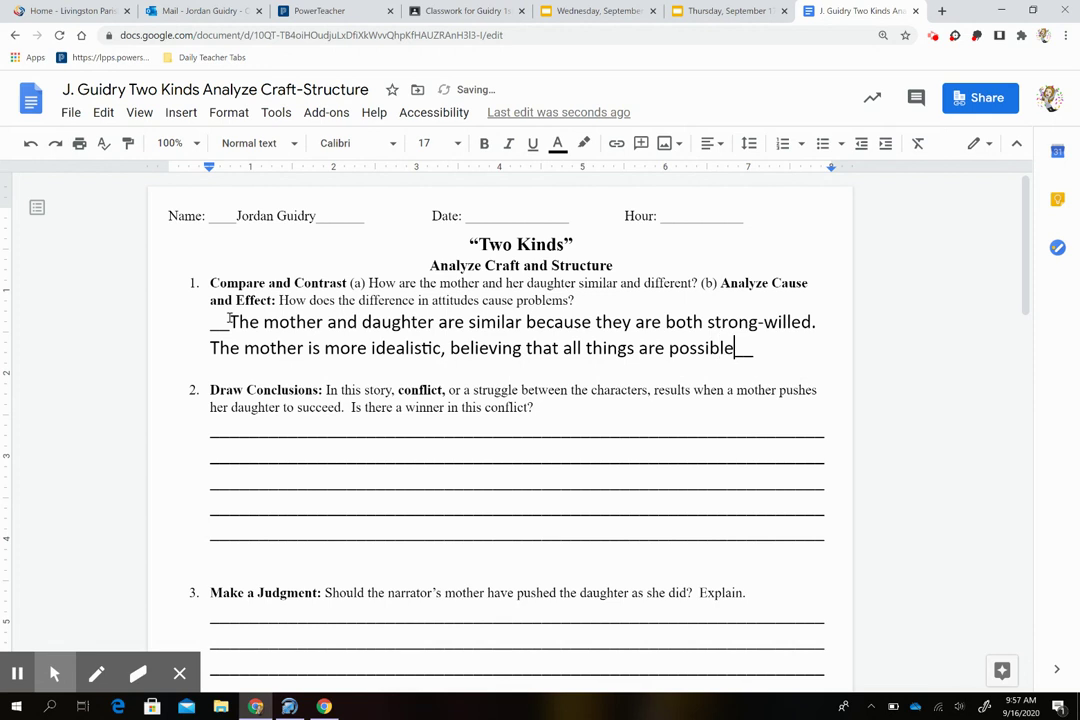
text(. )
text(On the )
text(other hadn)
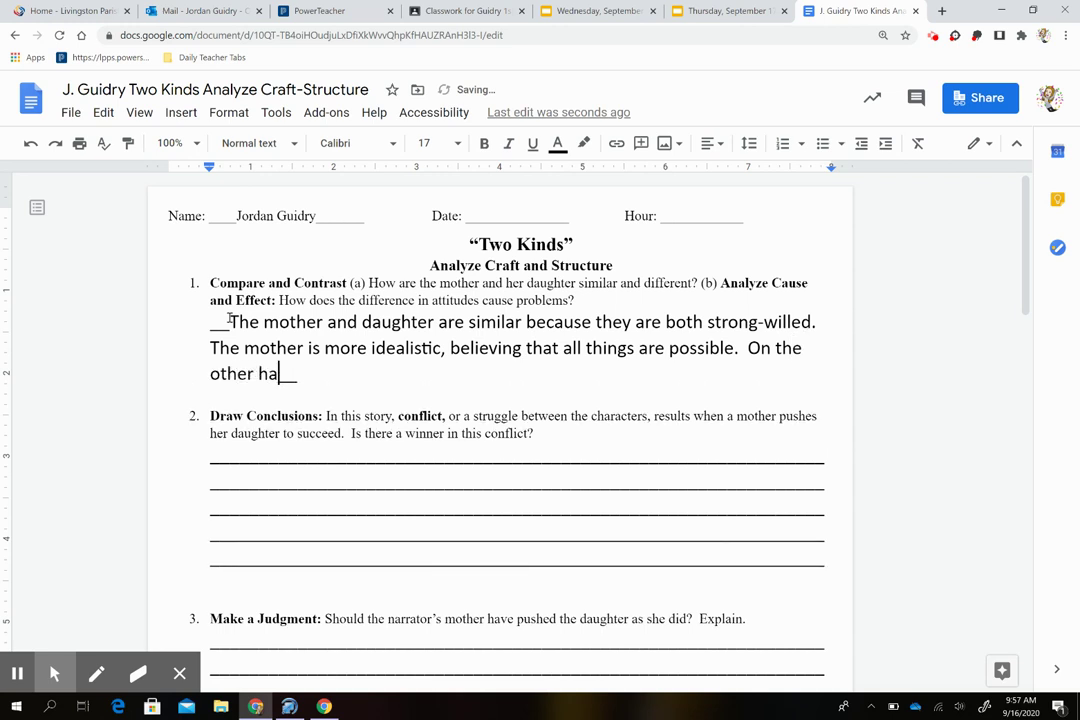
key(BackSpace)
key(BackSpace)
text(nd)
text(, )
text(the daugh)
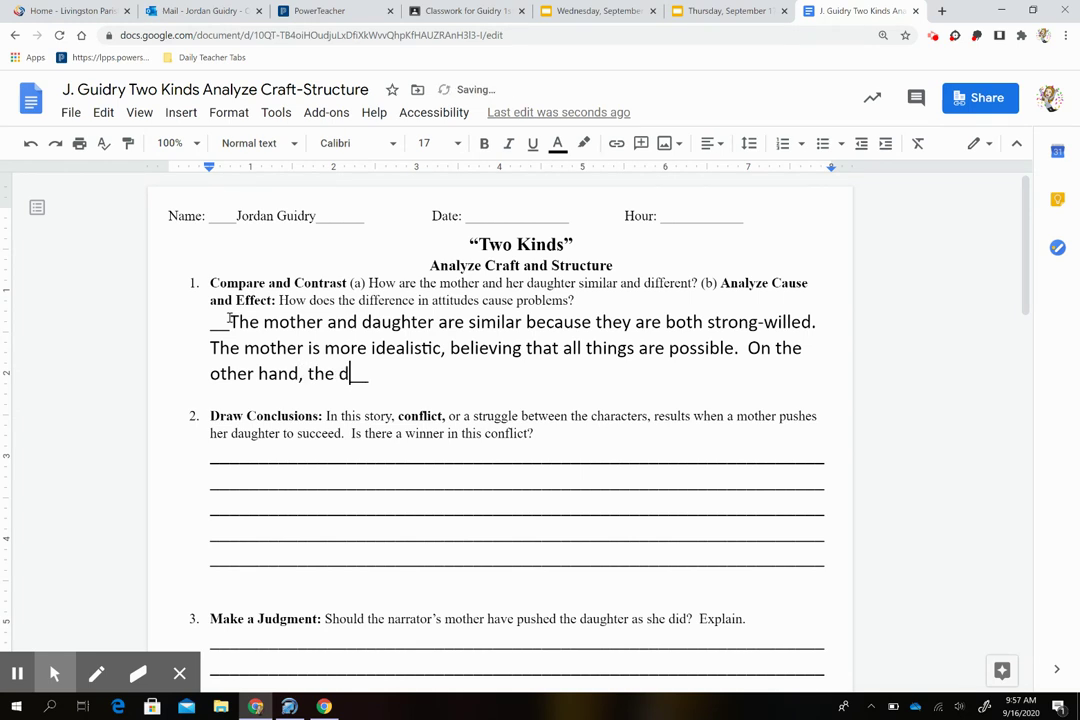
text(ter is more rea)
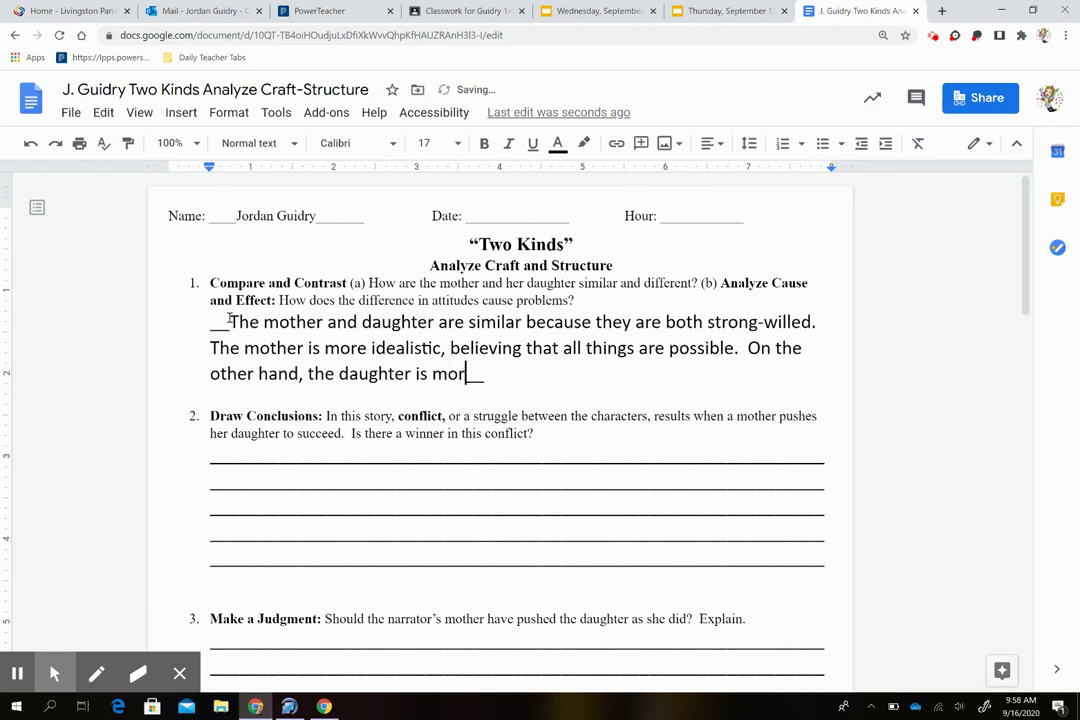
text(listic,)
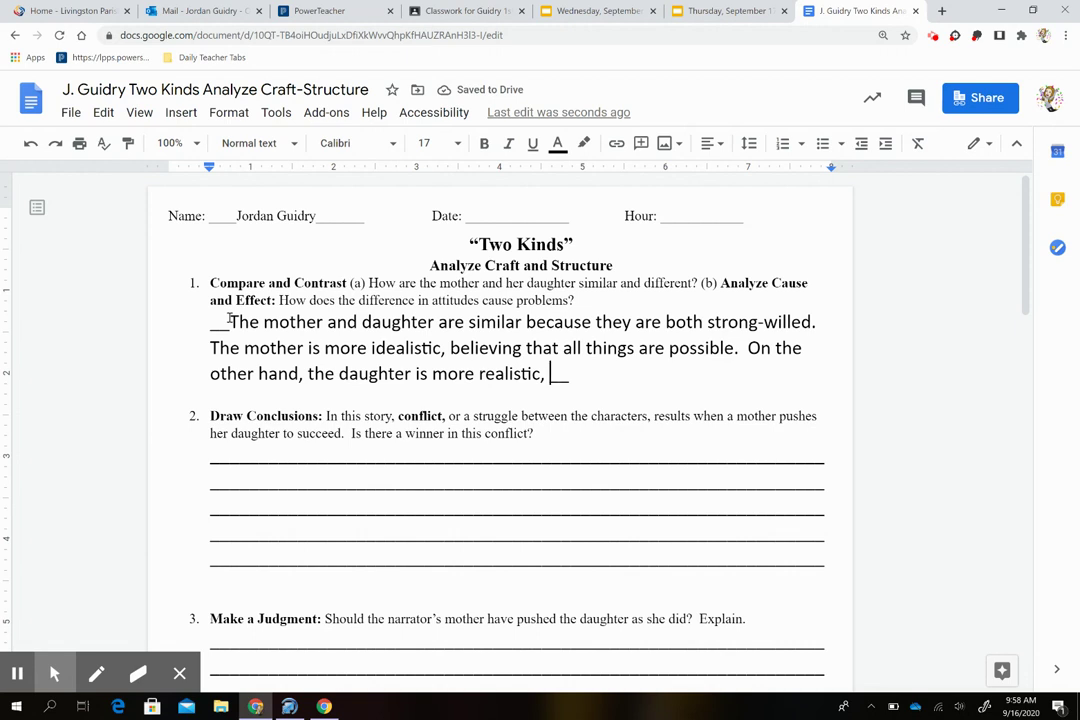
text(belie)
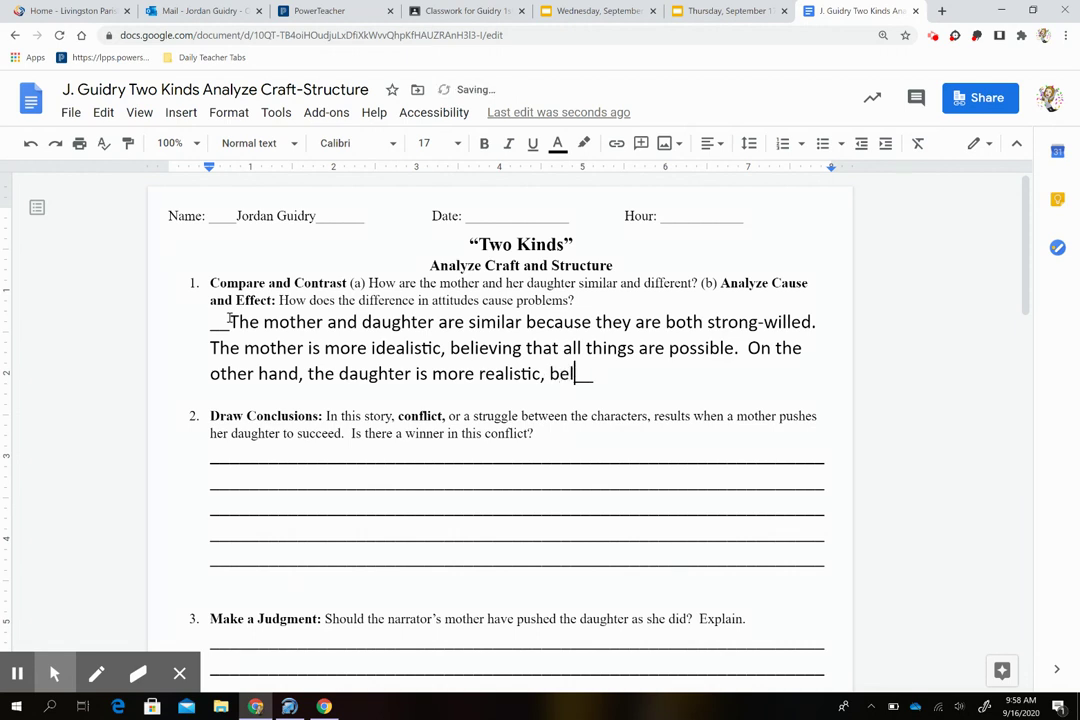
text(ving taht one )
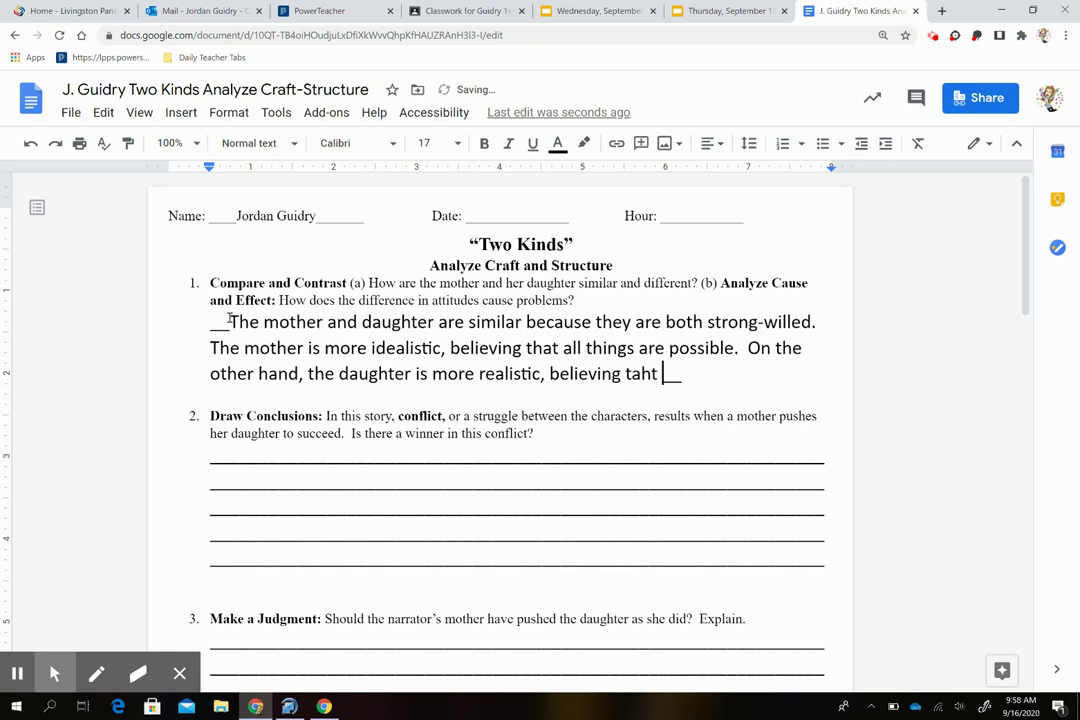
text(must accept )
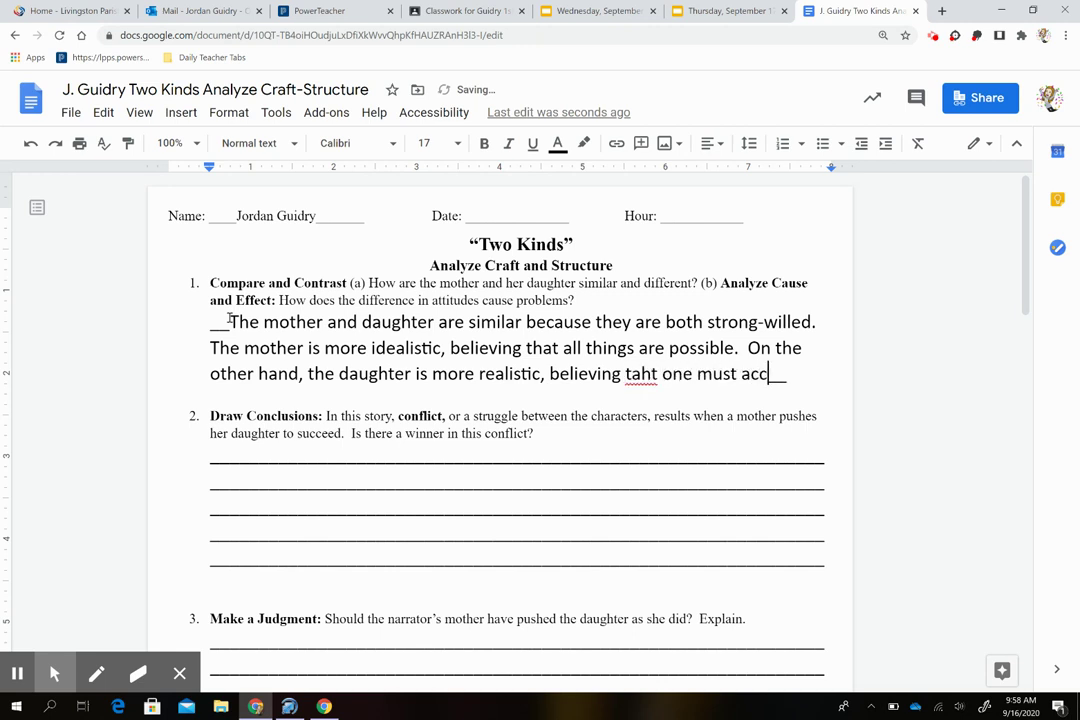
text(restric)
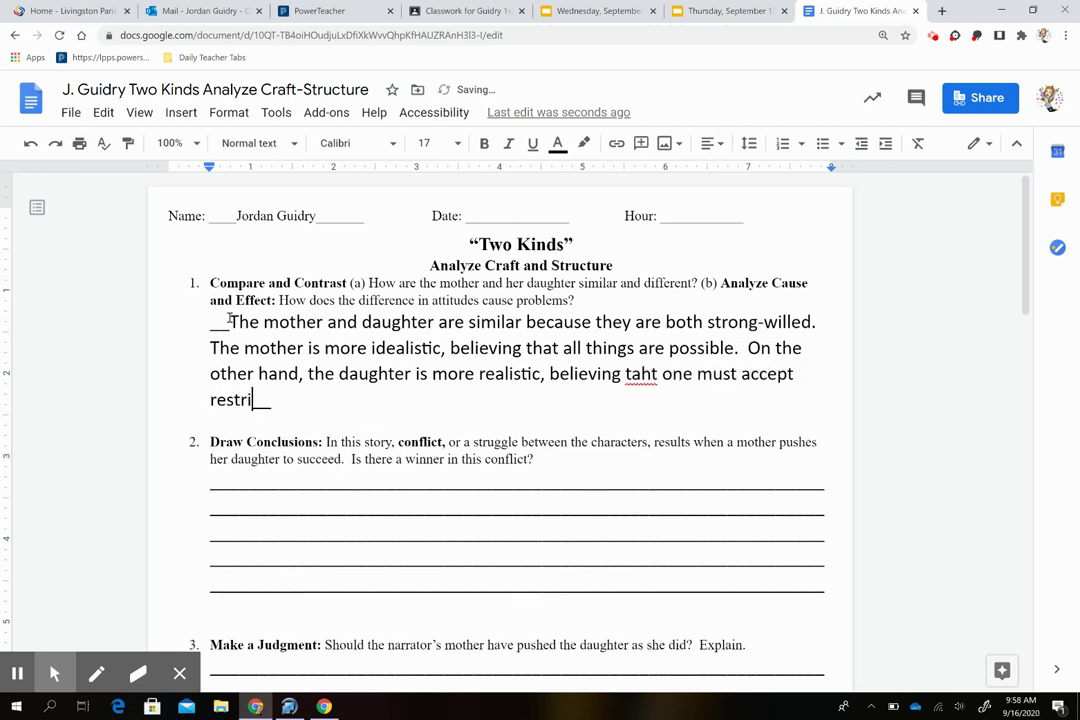
text(tions)
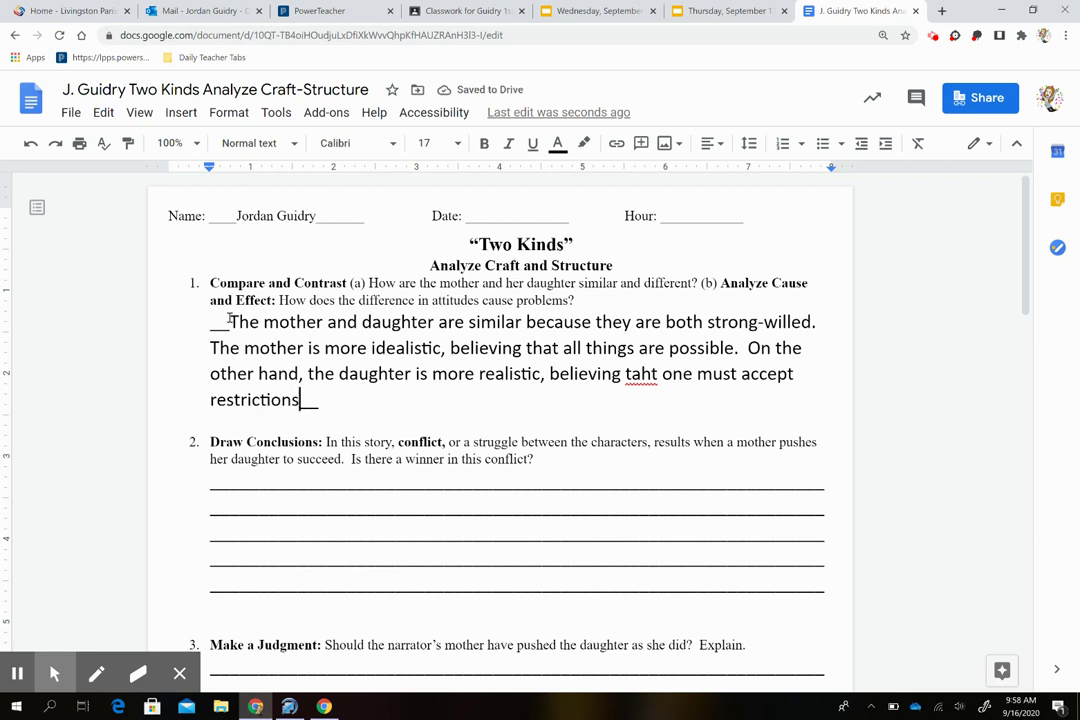
text( in real )
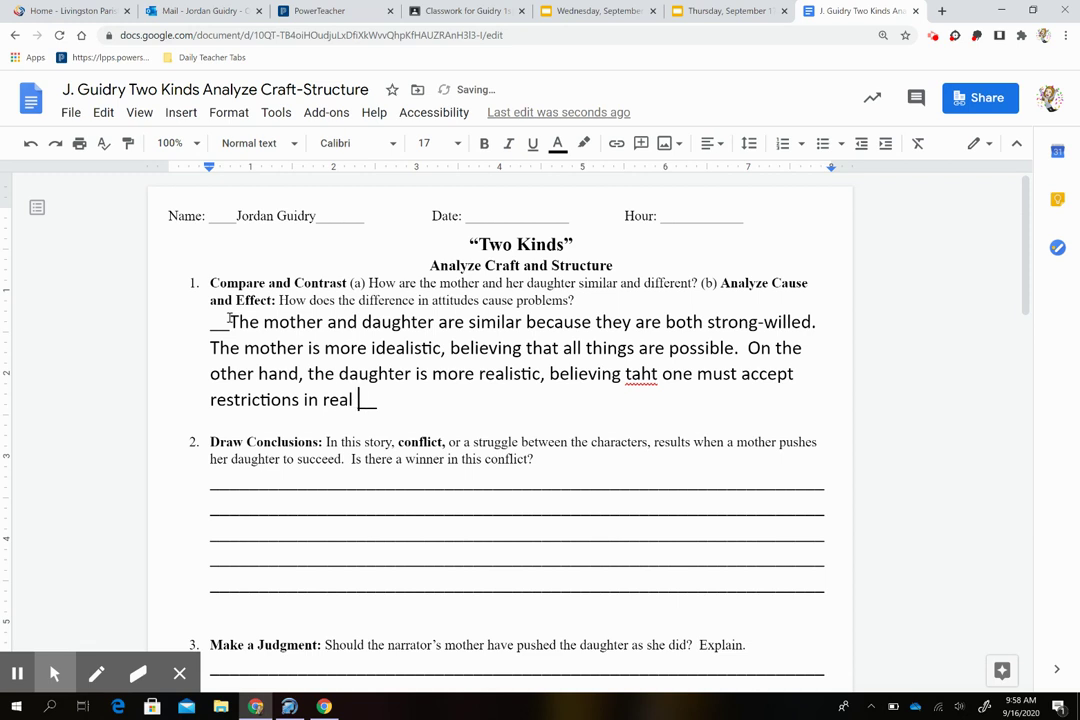
text(life.)
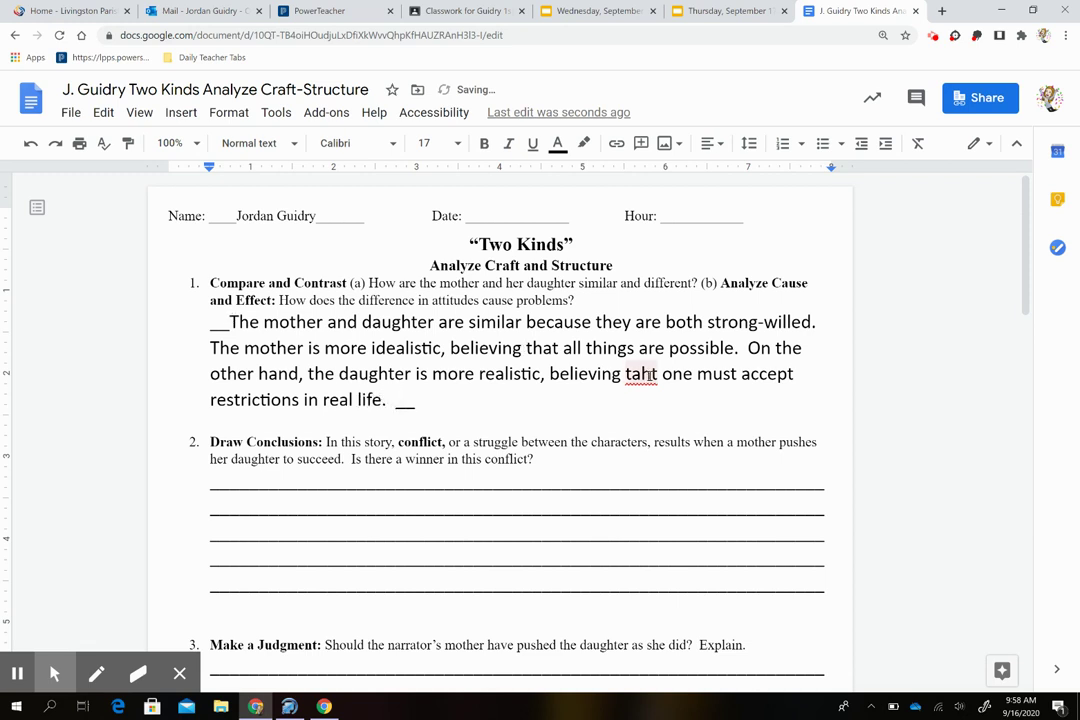
Step: Accept the spelling suggestion 'that' for 'taht' in answer 1
click(652, 374)
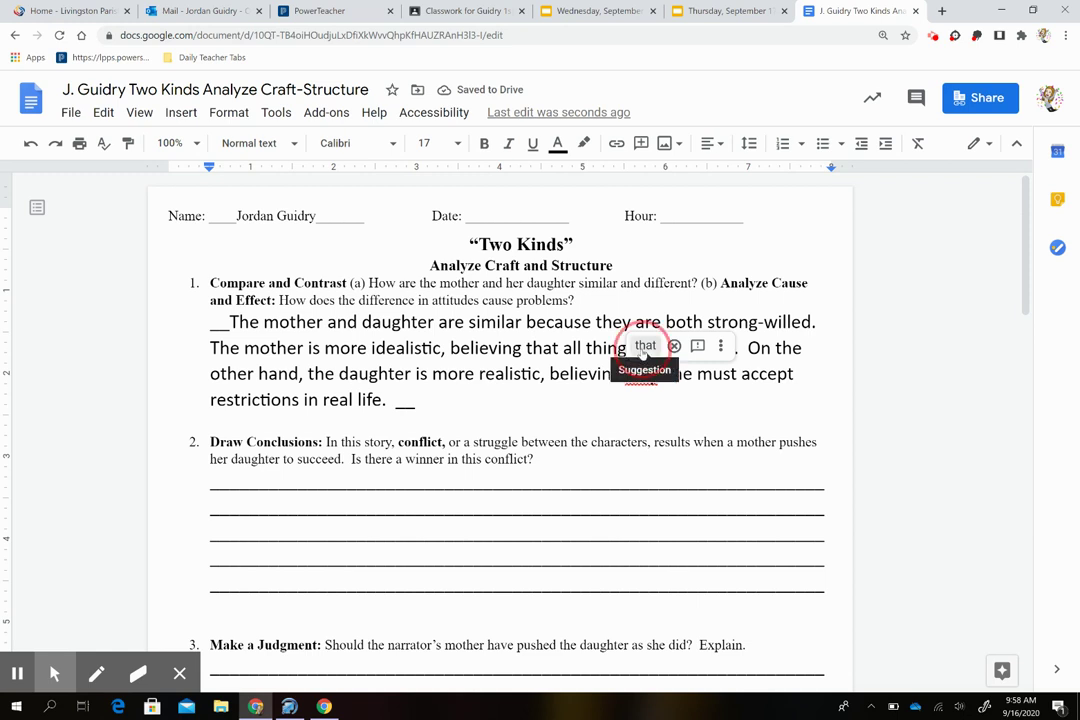
click(645, 346)
click(397, 401)
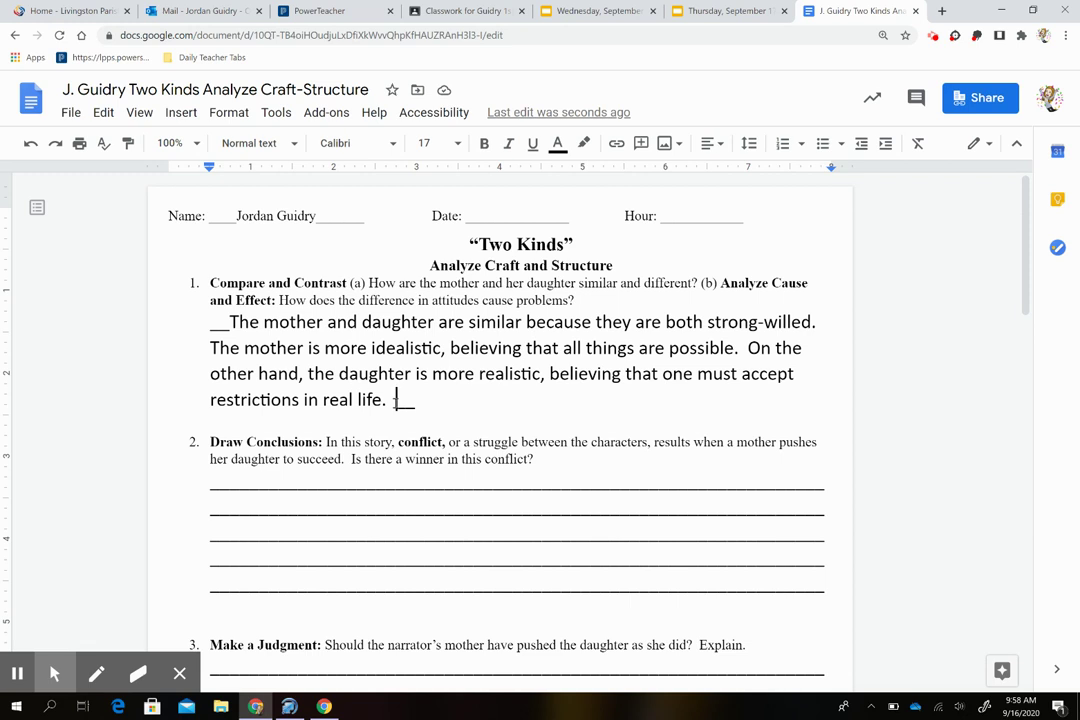
Step: Add a sentence saying their differing attitudes cause problems, ending '...the daughter refuses to try.'
text(The differ)
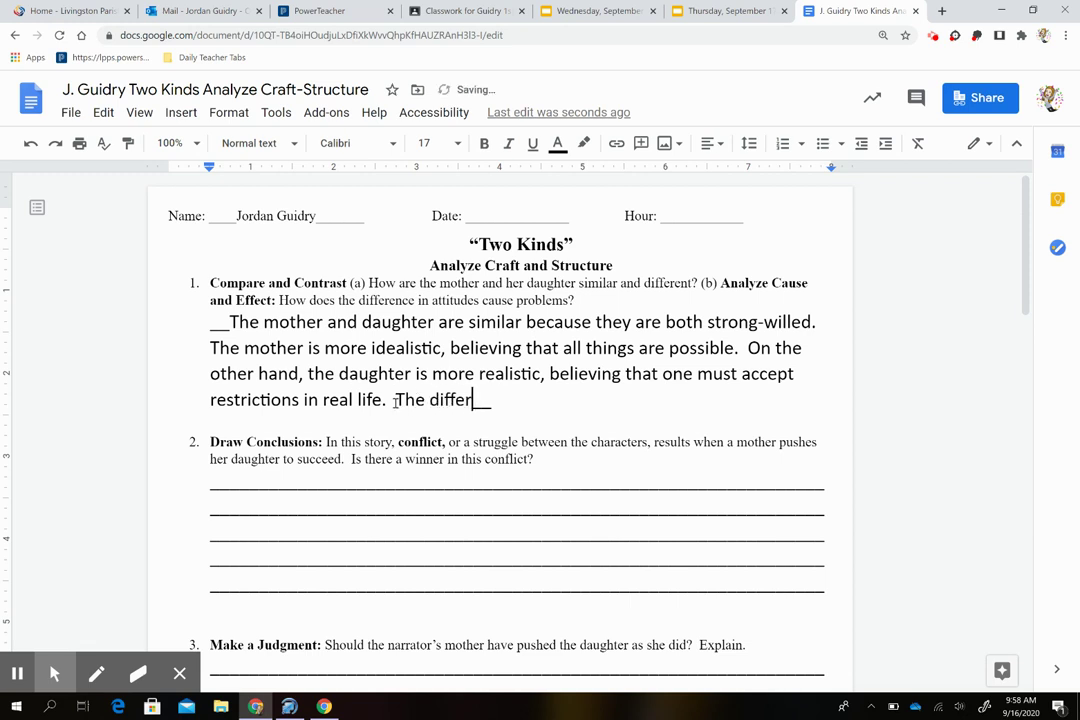
text(ence in their a)
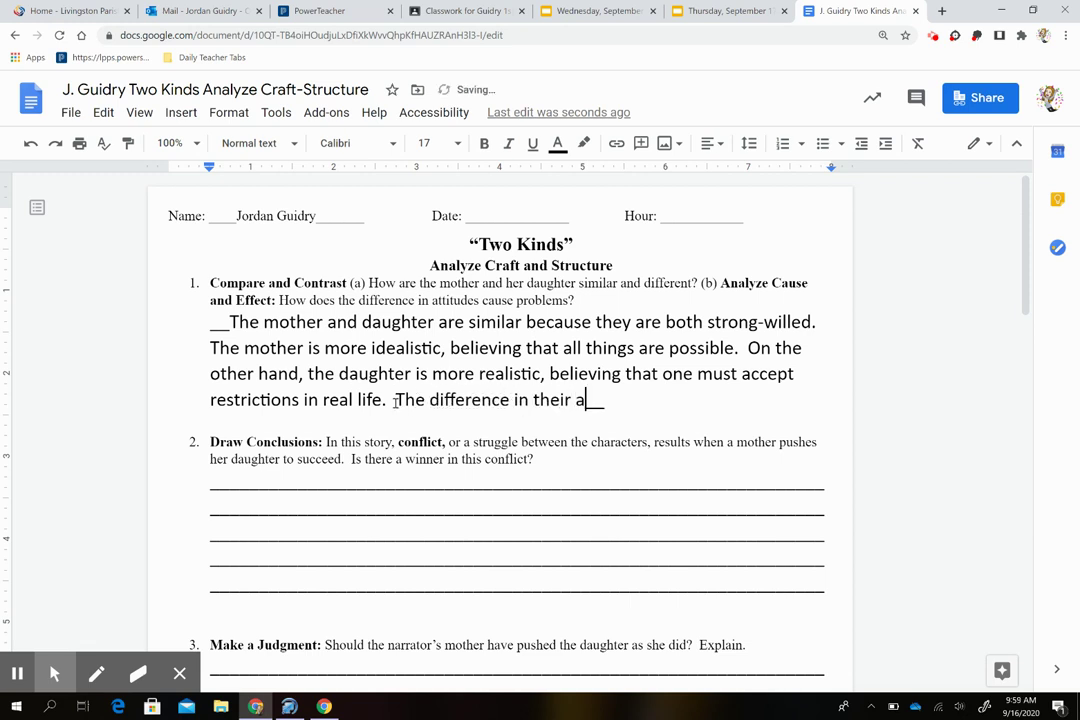
text(ttitudes)
key(BackSpace)
key(BackSpace)
key(BackSpace)
text(des causes)
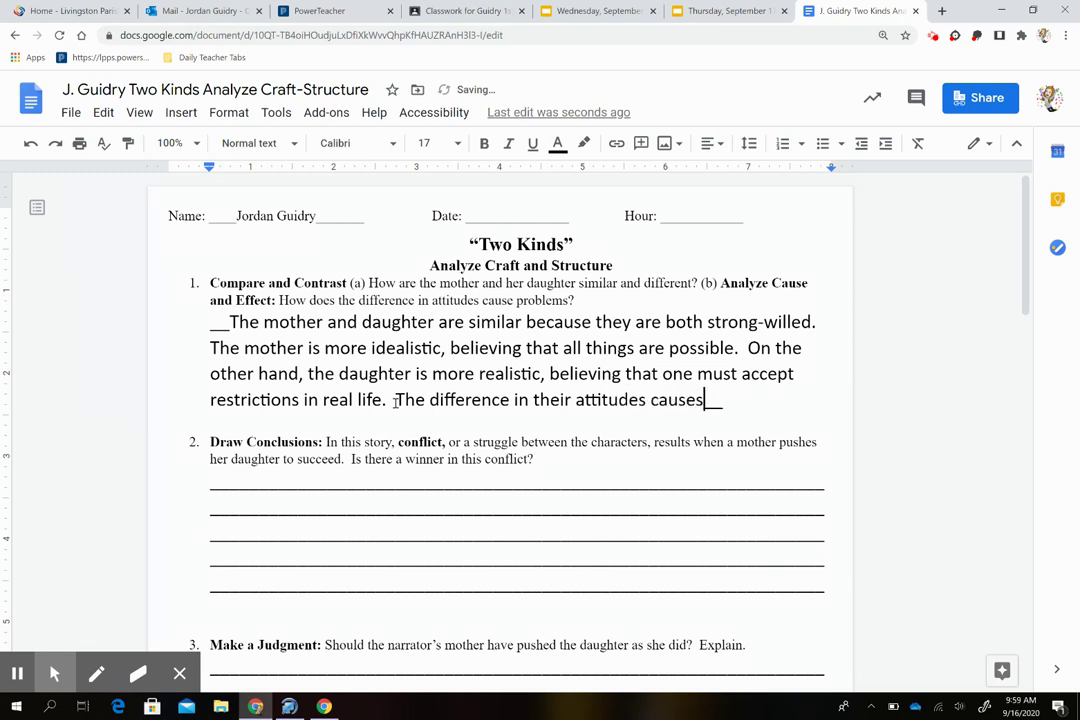
text( problems b)
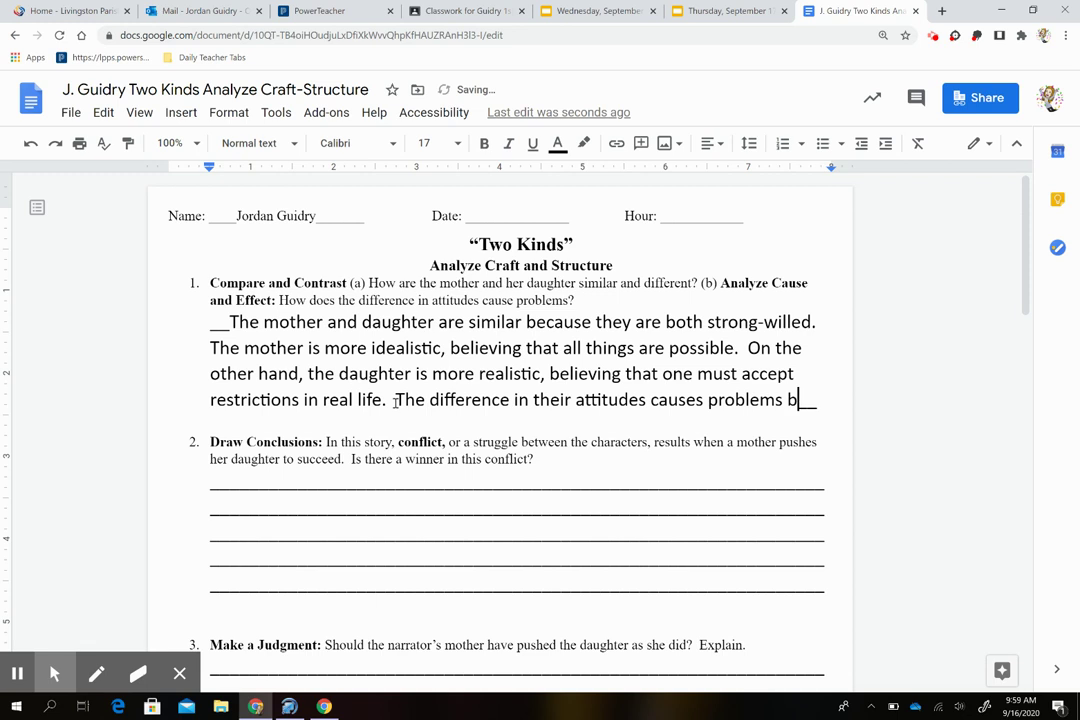
text(ecause )
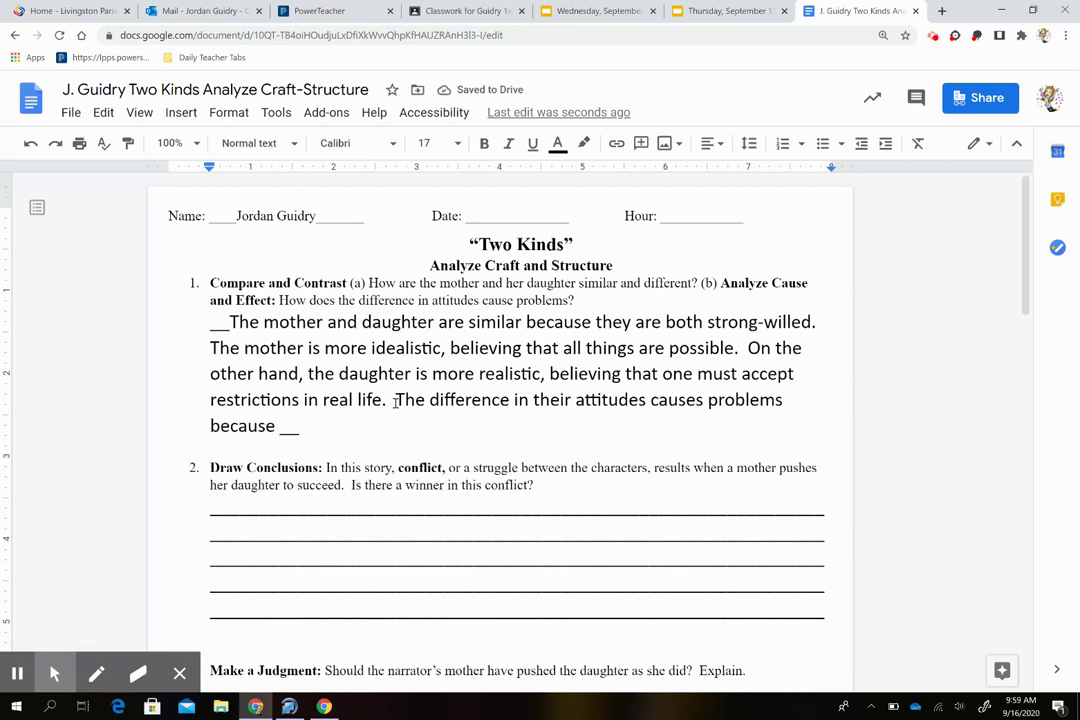
text(the )
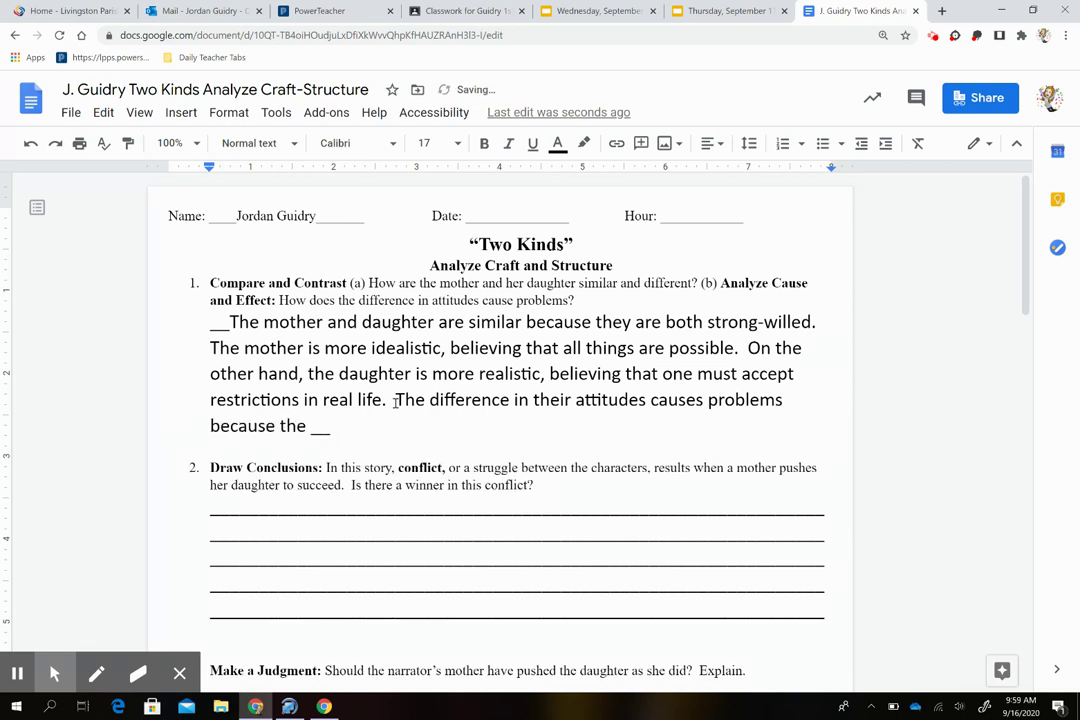
text(daughter be)
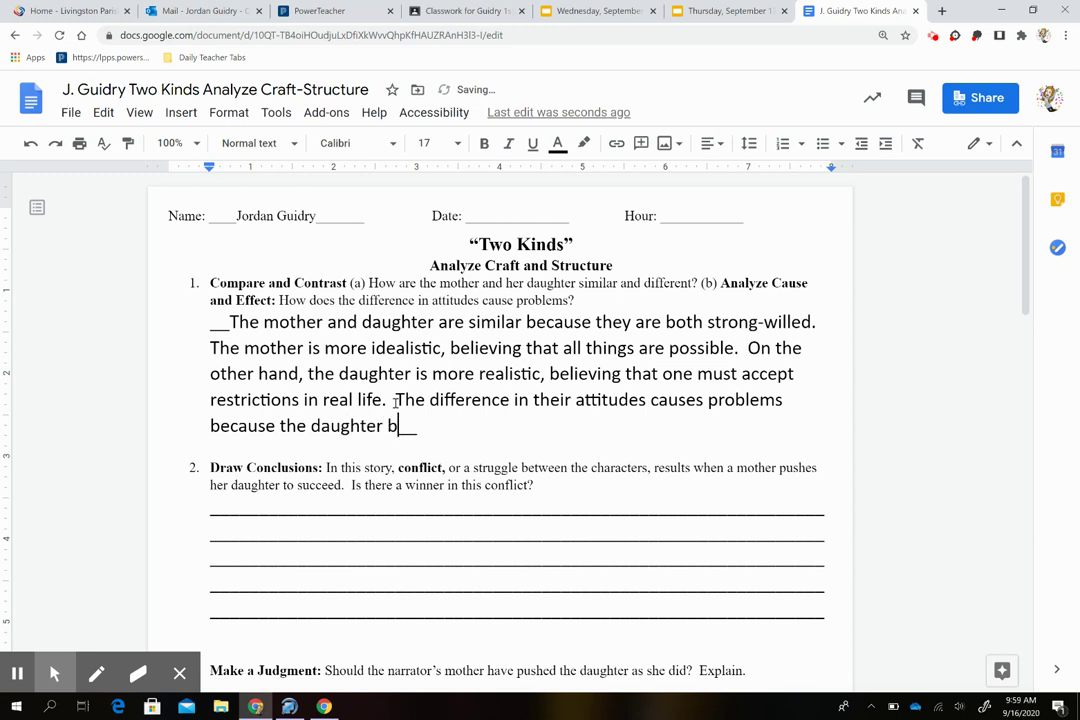
text(lieves that she )
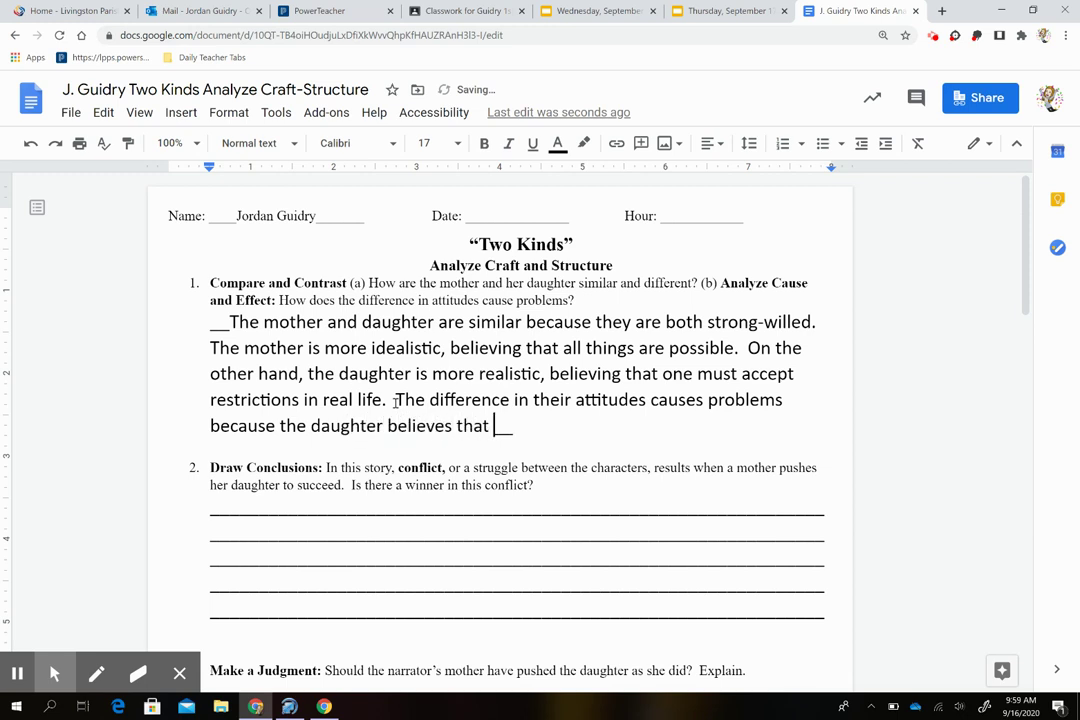
text(can nev)
text(er meet her moth)
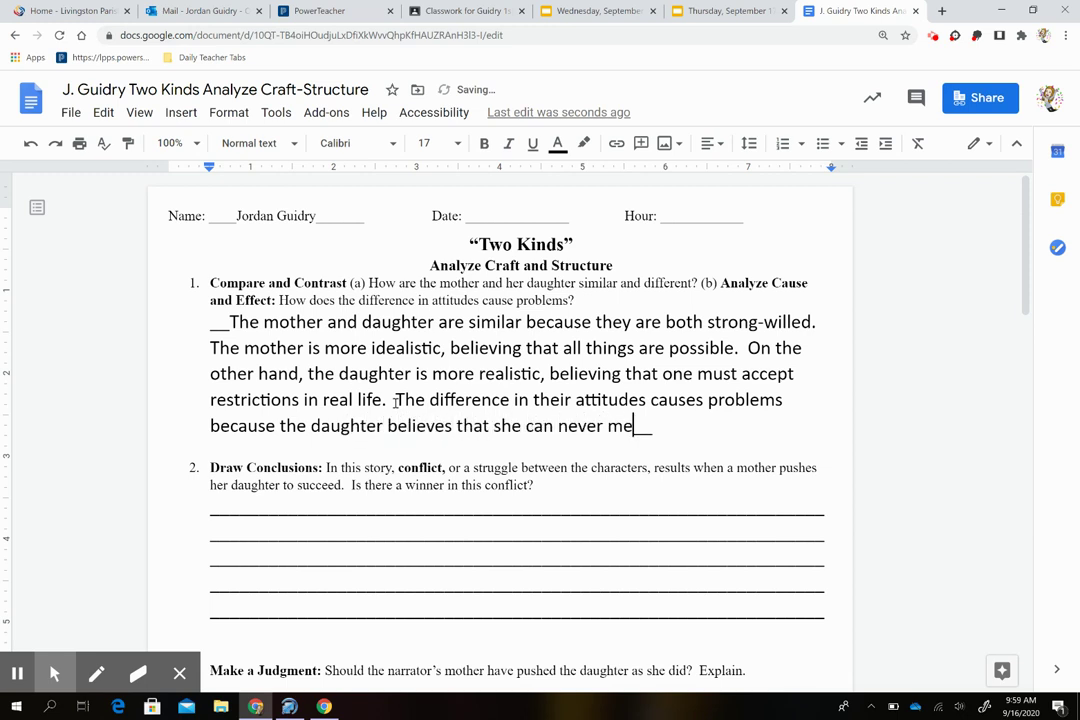
text(er's expecta)
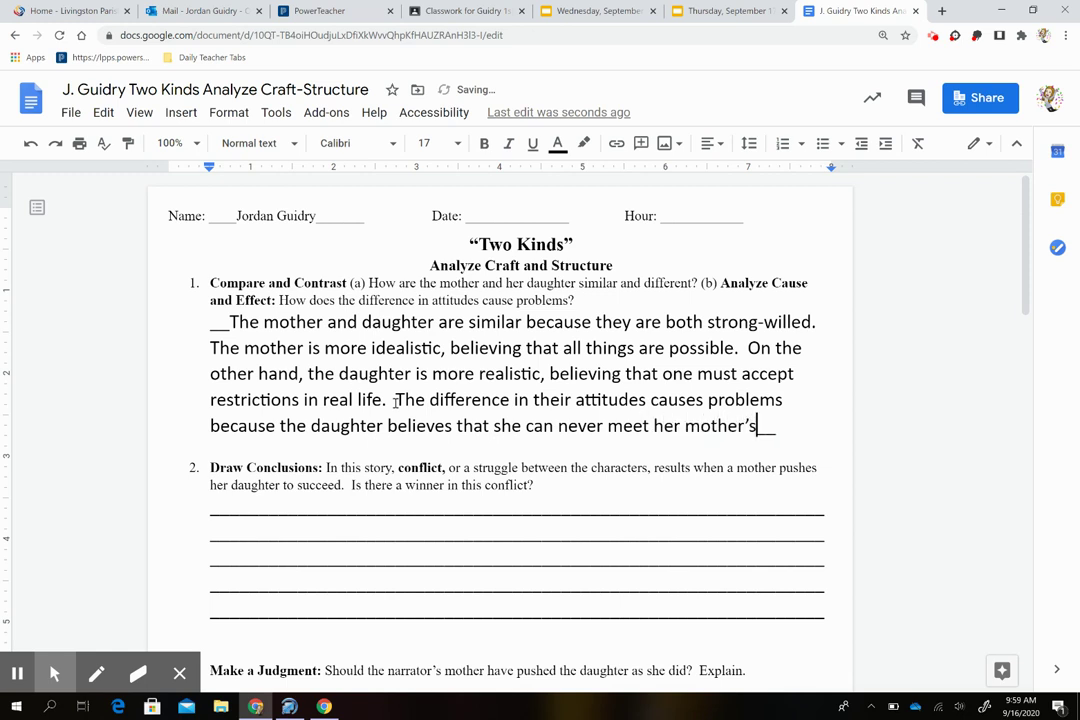
text(tions)
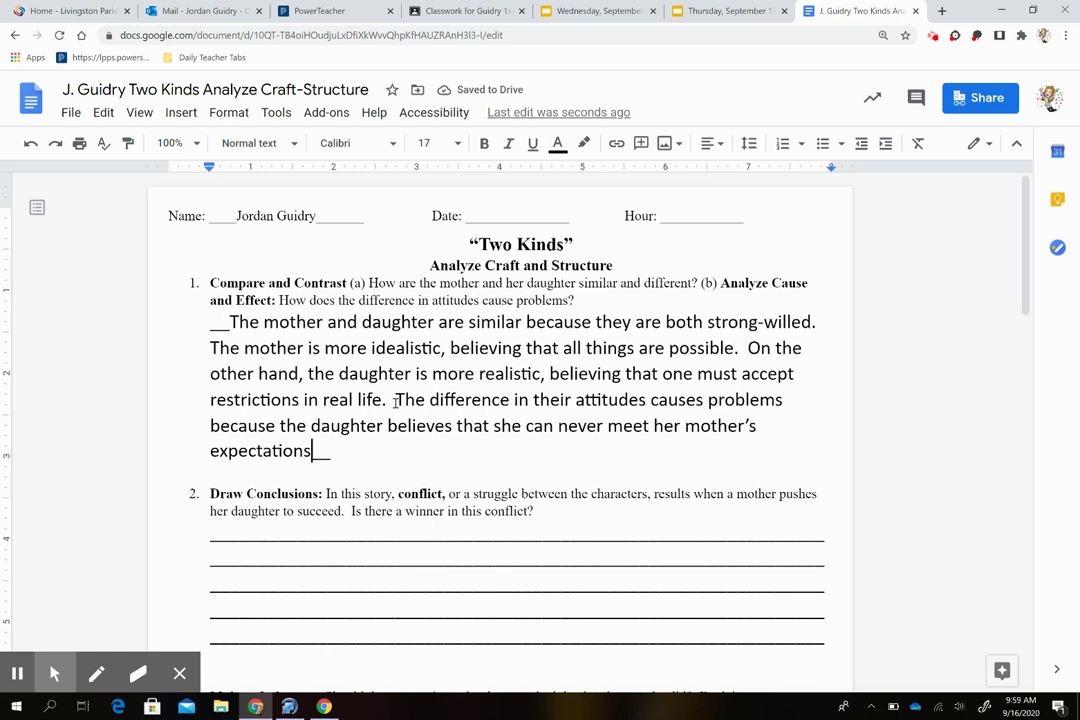
text(, and the mother )
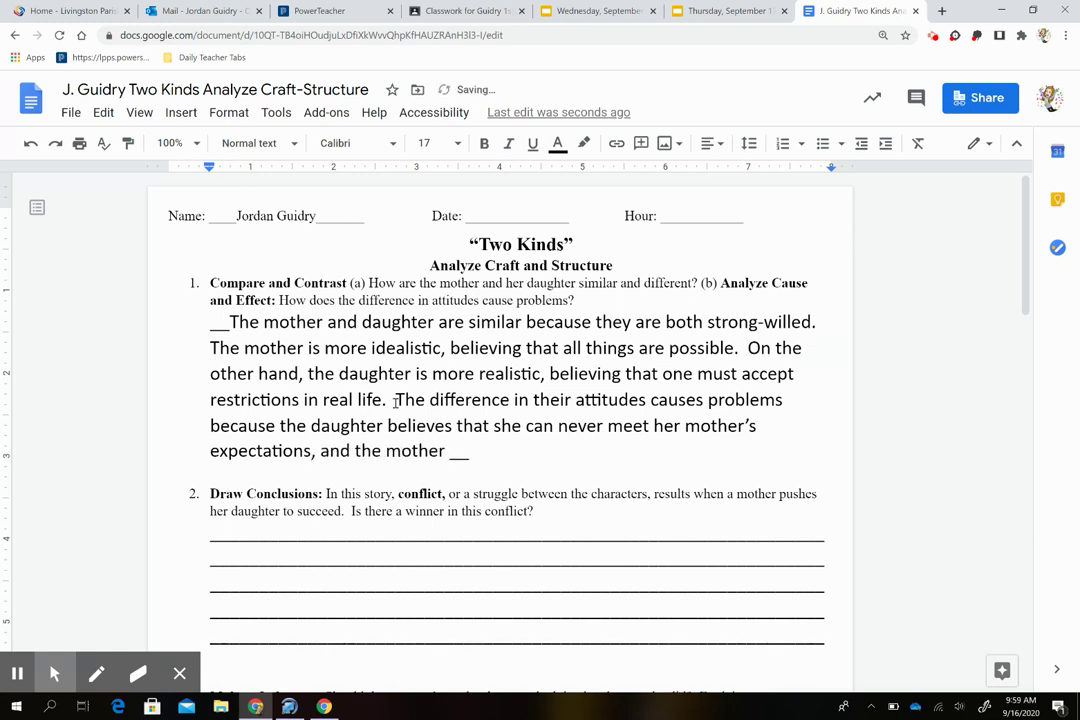
text(is angry because)
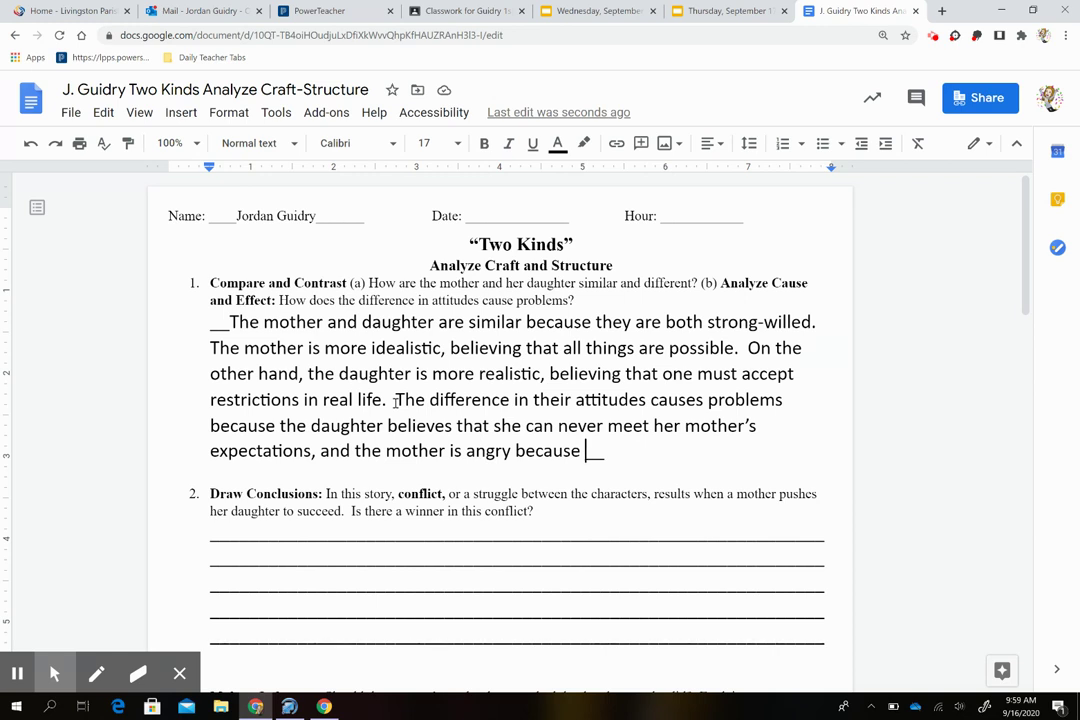
text(the da)
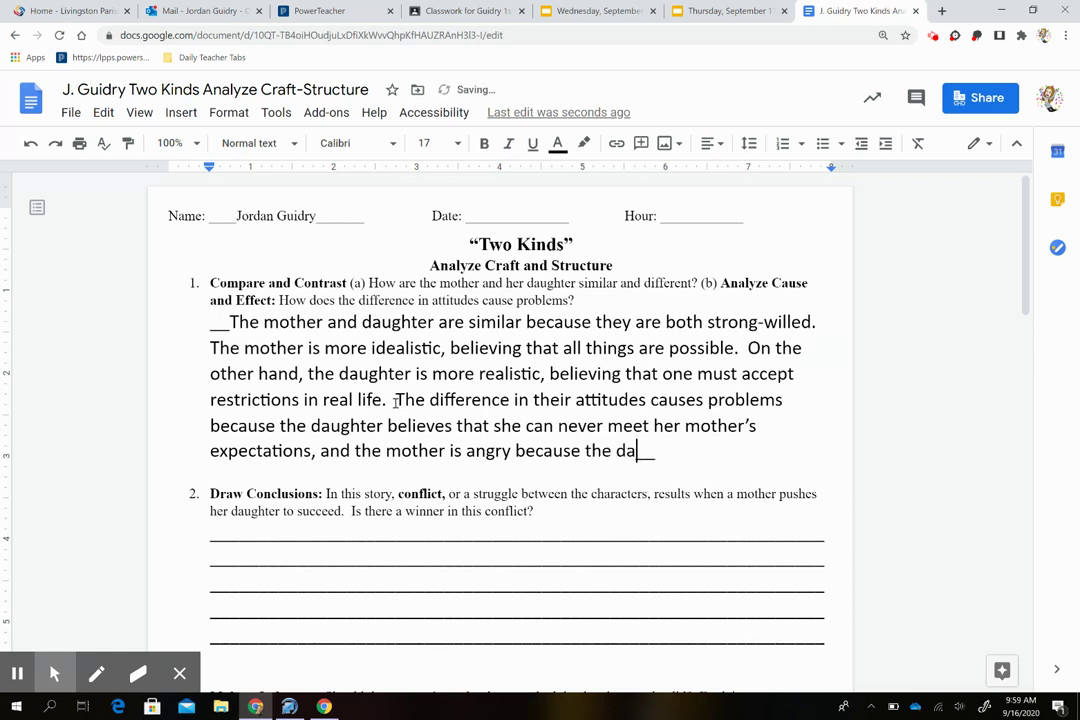
text(ughter refu)
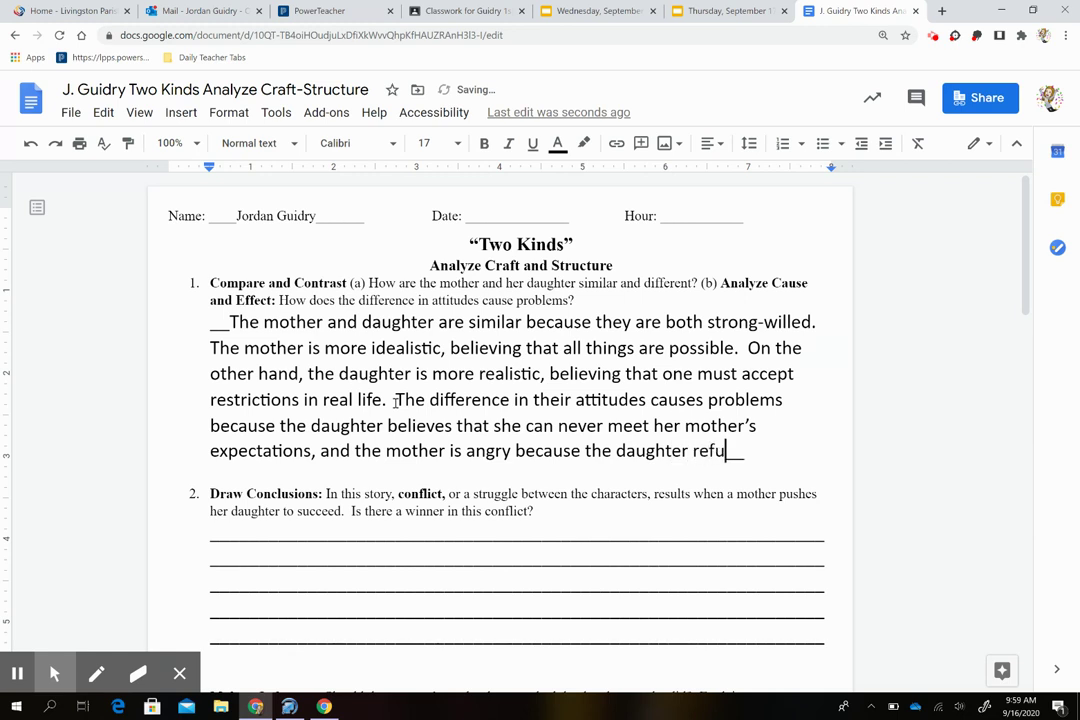
text(ses to try,)
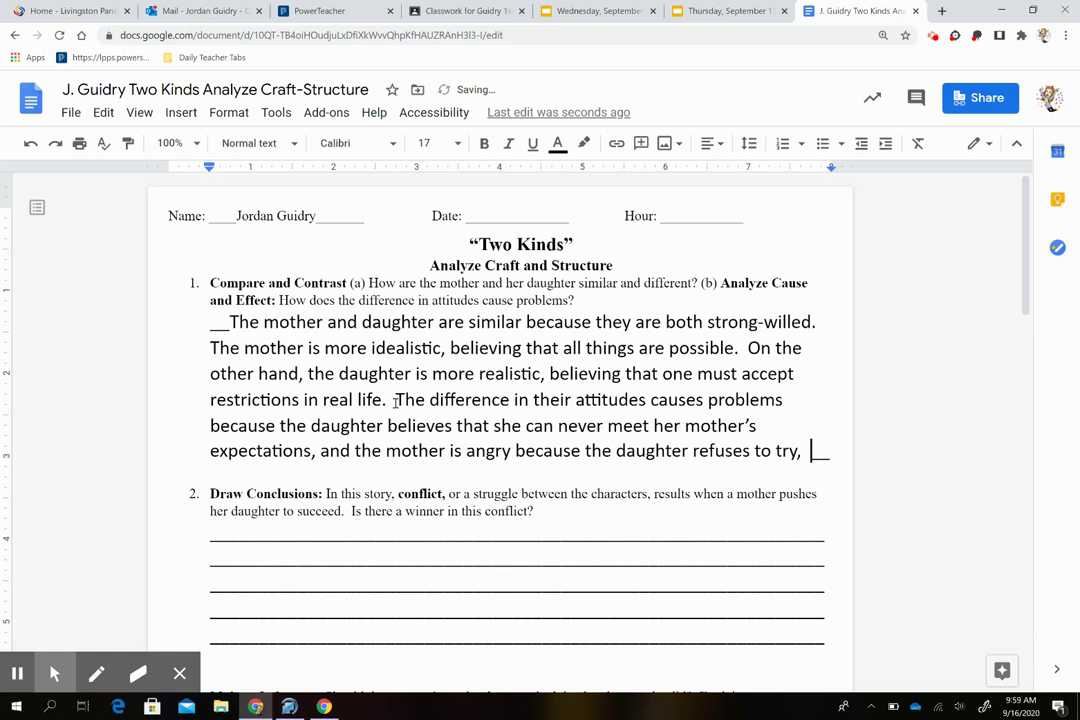
key(BackSpace)
key(BackSpace)
text(.)
Step: Scroll down and select all of question 2's blank answer lines
scroll(265, 487, down, 1)
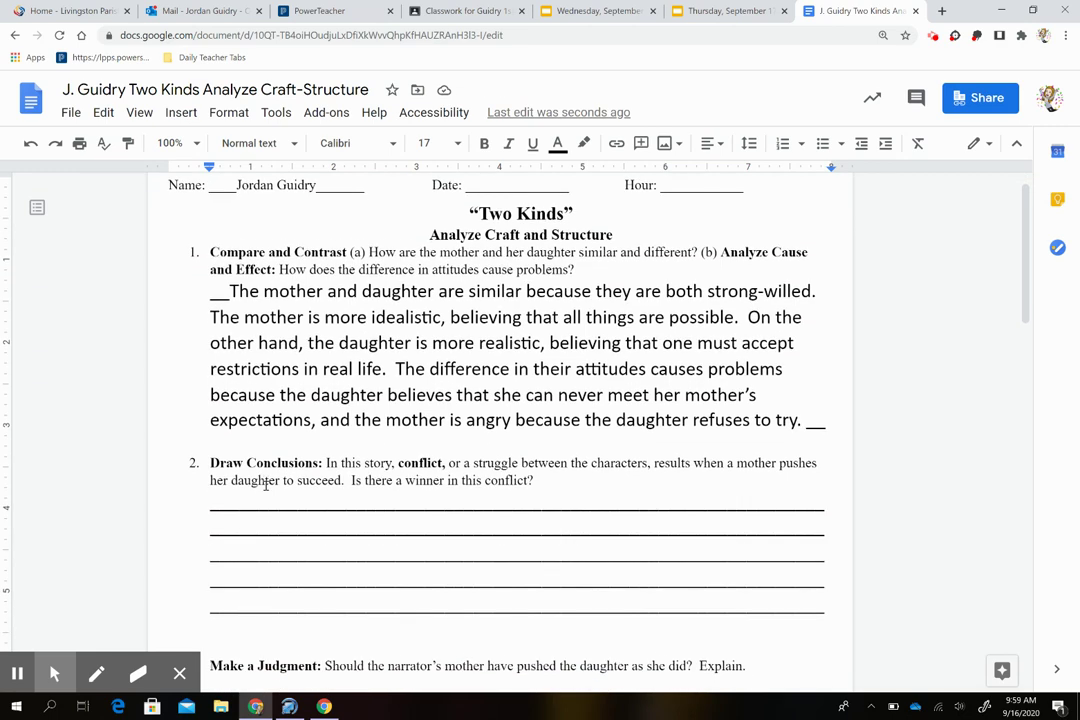
scroll(265, 485, down, 1)
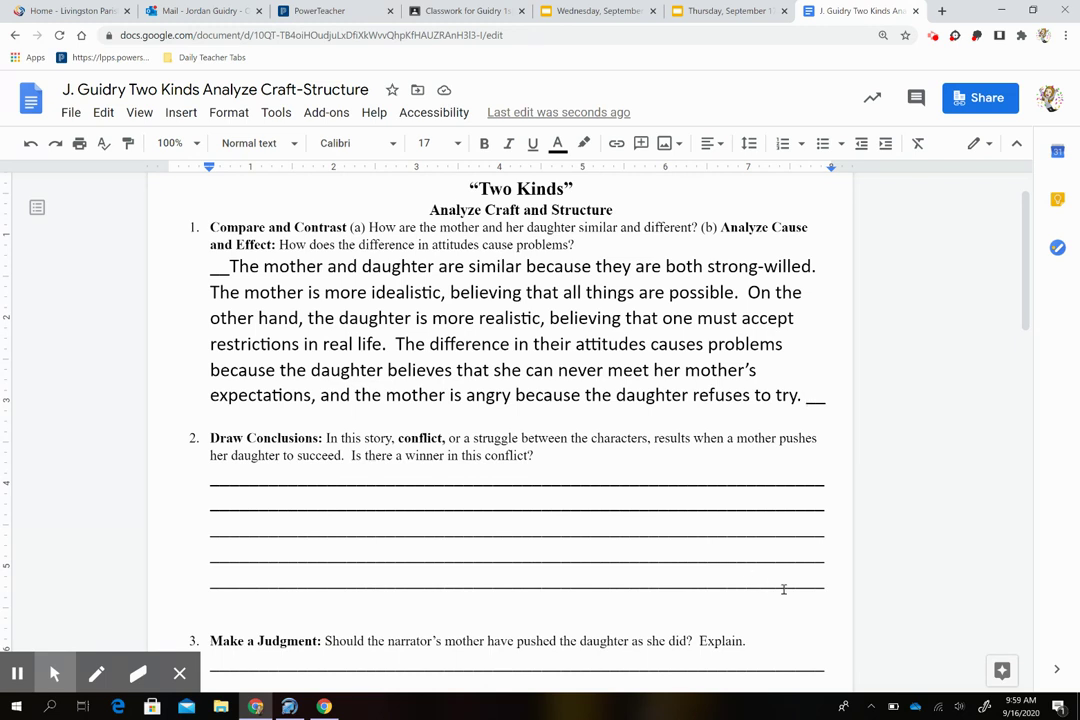
drag(808, 578, 234, 480)
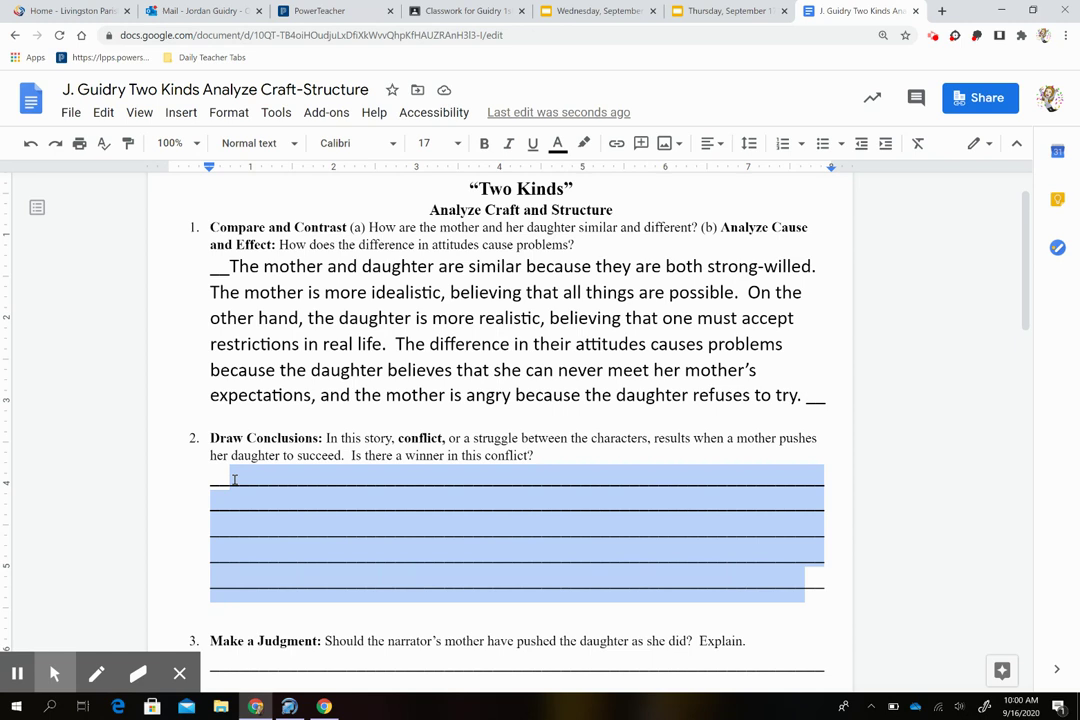
Step: Type 'The conflict results in noone winning' over question 2's selected lines
text(The confl)
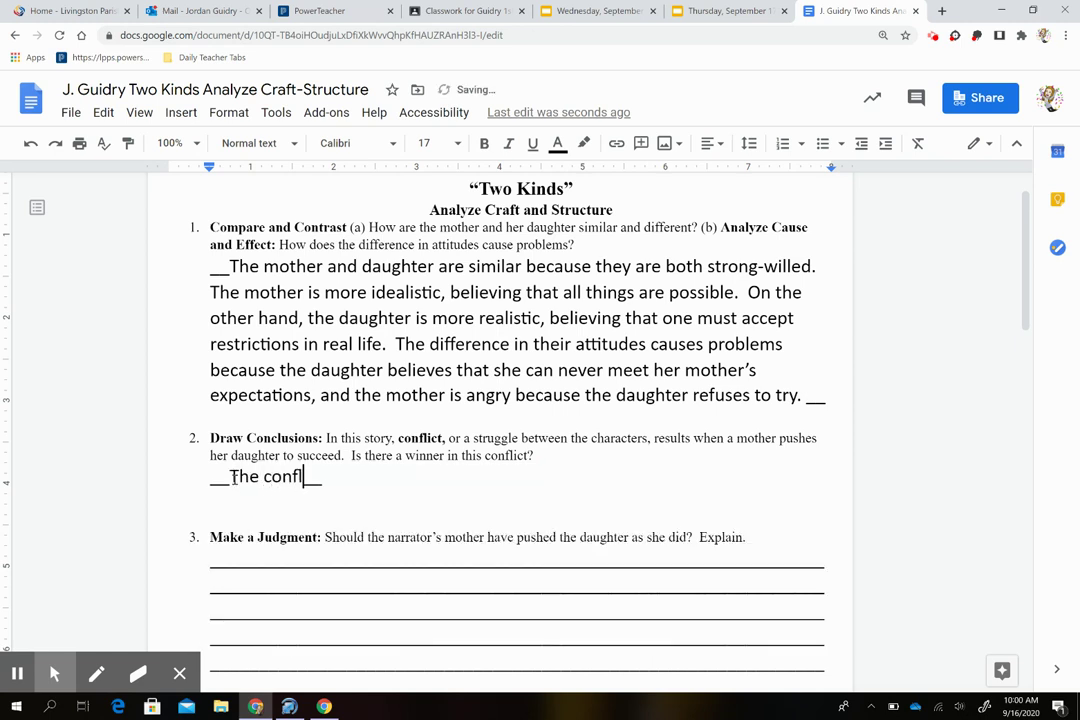
text(ict result)
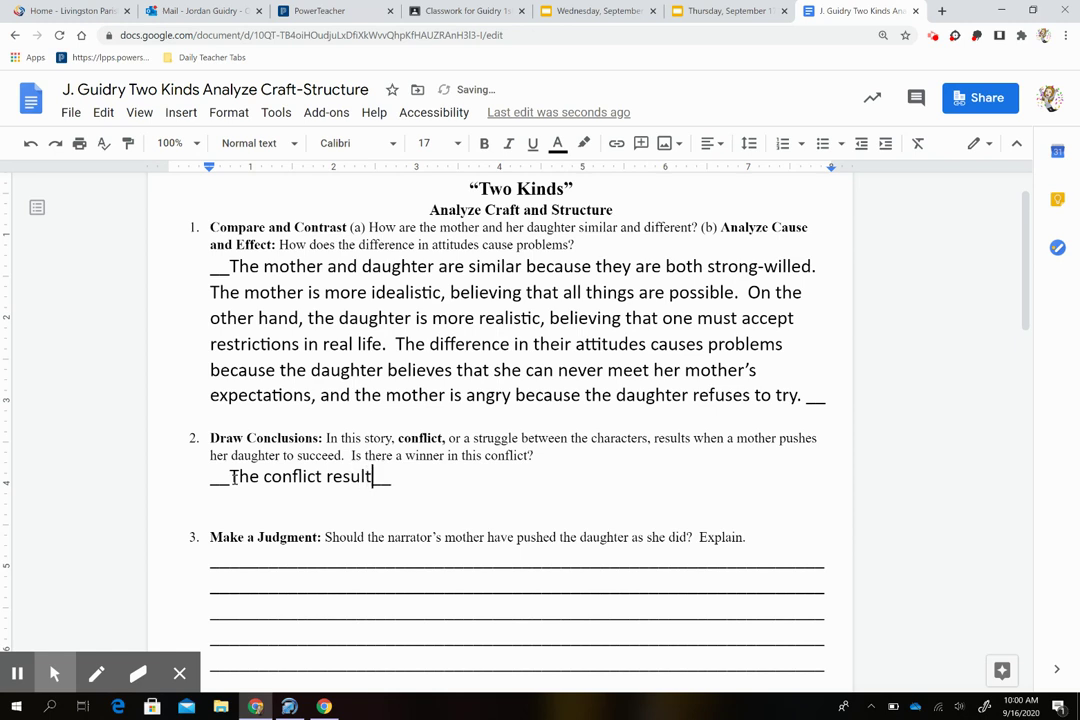
text(s in a draw )
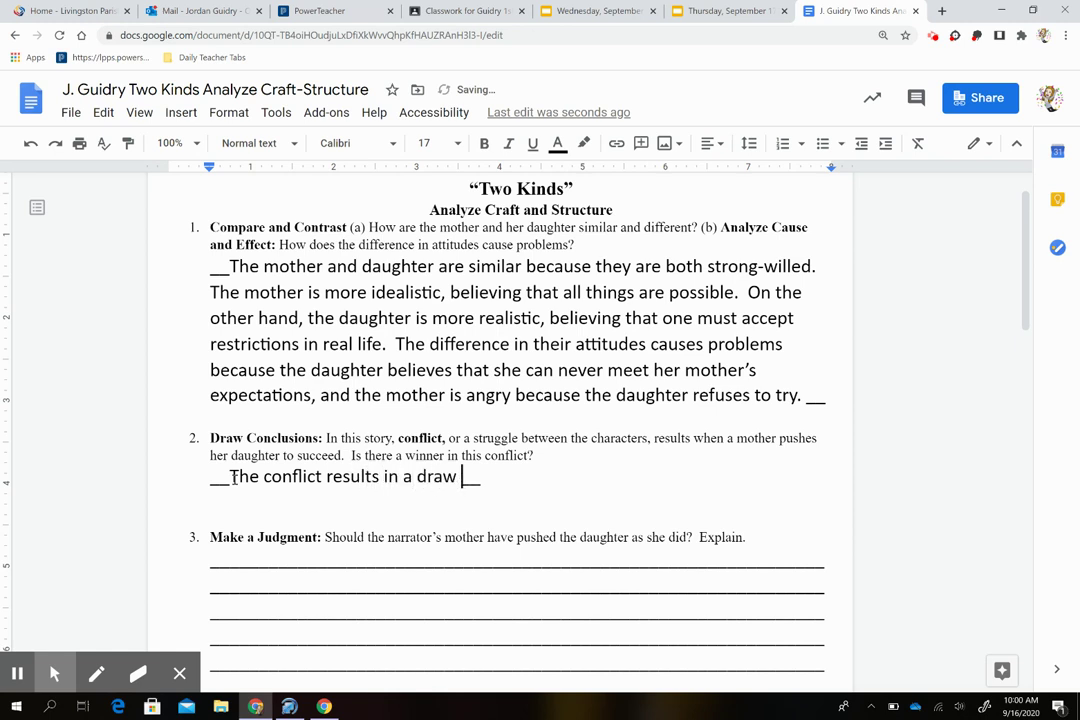
text(or)
key(BackSpace)
key(BackSpace)
key(BackSpace)
key(BackSpace)
key(BackSpace)
key(BackSpace)
key(BackSpace)
key(BackSpace)
key(BackSpace)
text(noone winning)
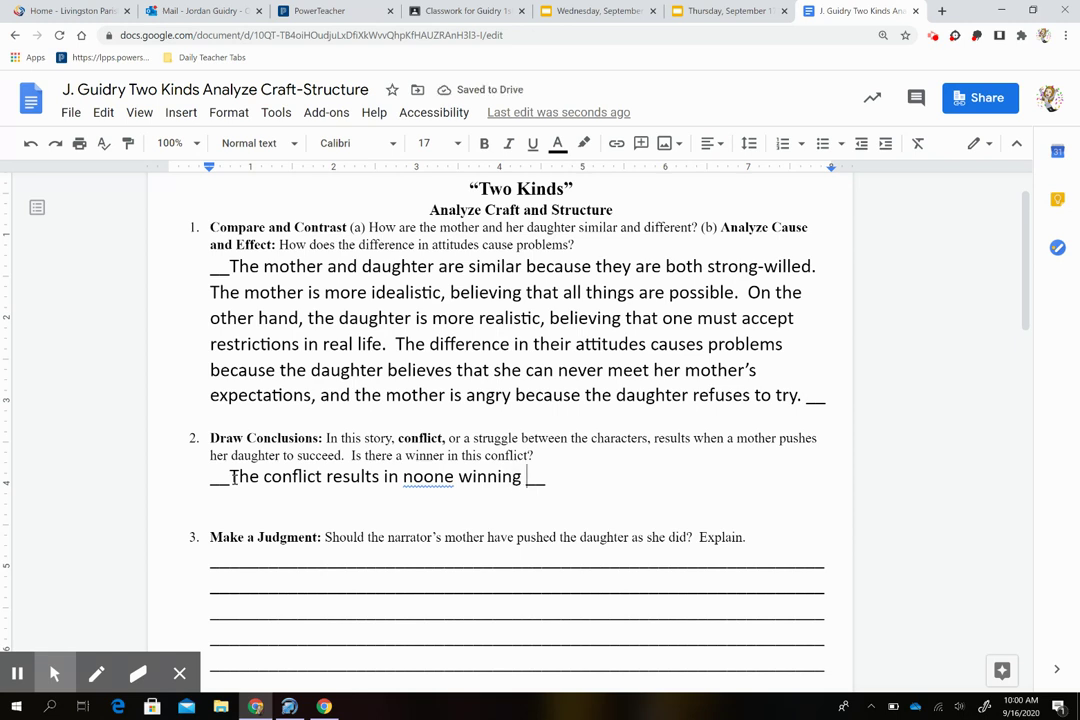
key(BackSpace)
Step: End the sentence with a period and correct 'noone' to 'no one'
text(.)
right_click(433, 476)
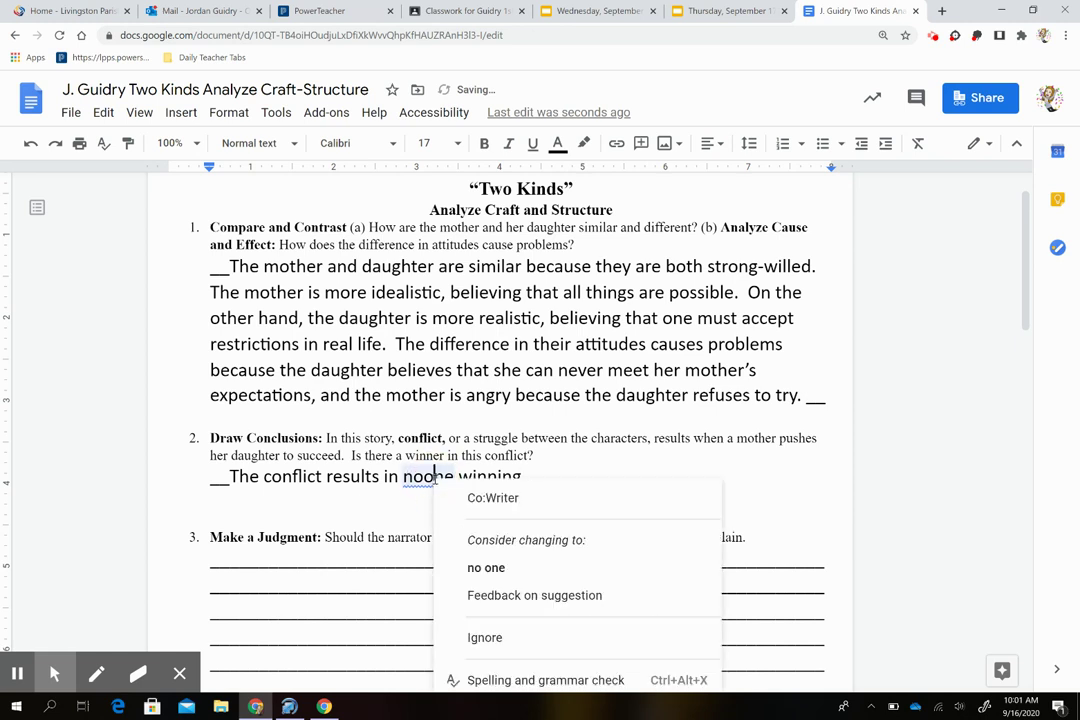
click(486, 568)
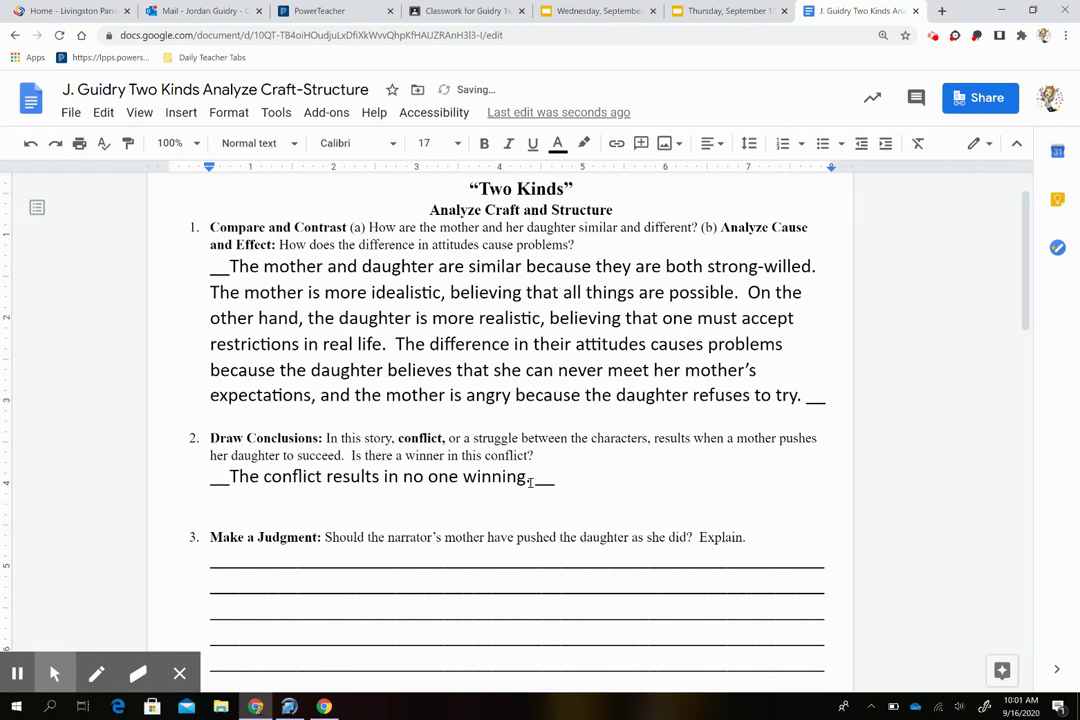
Step: Add that the mother never achieves the life she wants for her daughter
text(The mother never )
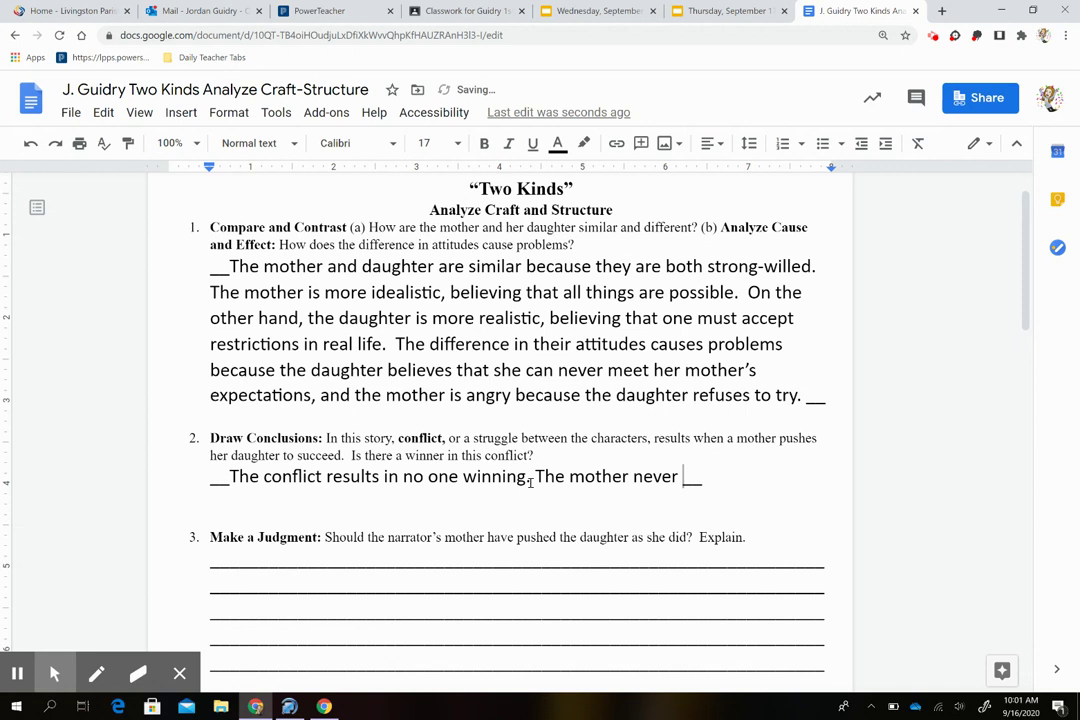
text(achiev)
text(es the life )
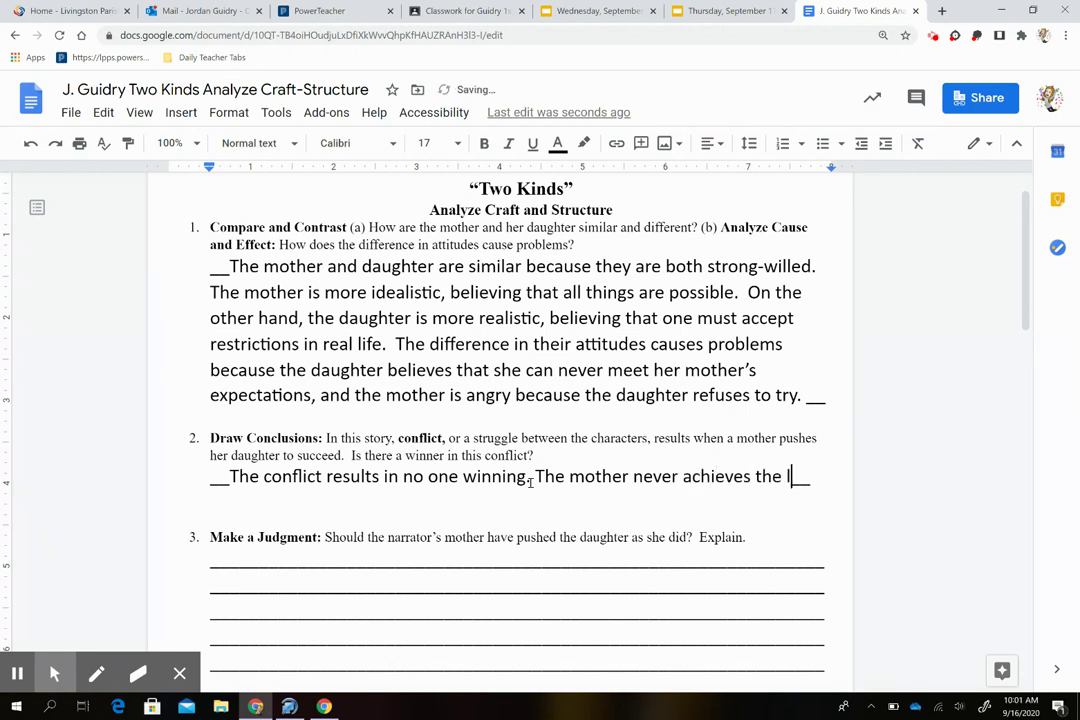
text(she wants)
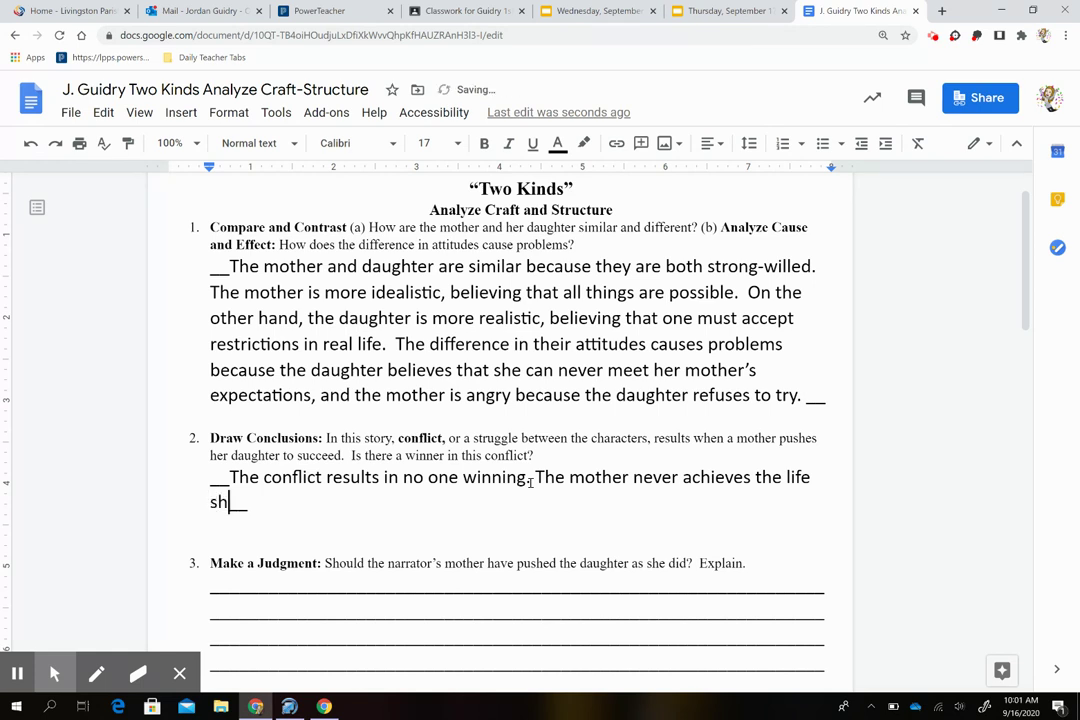
text( for er dau)
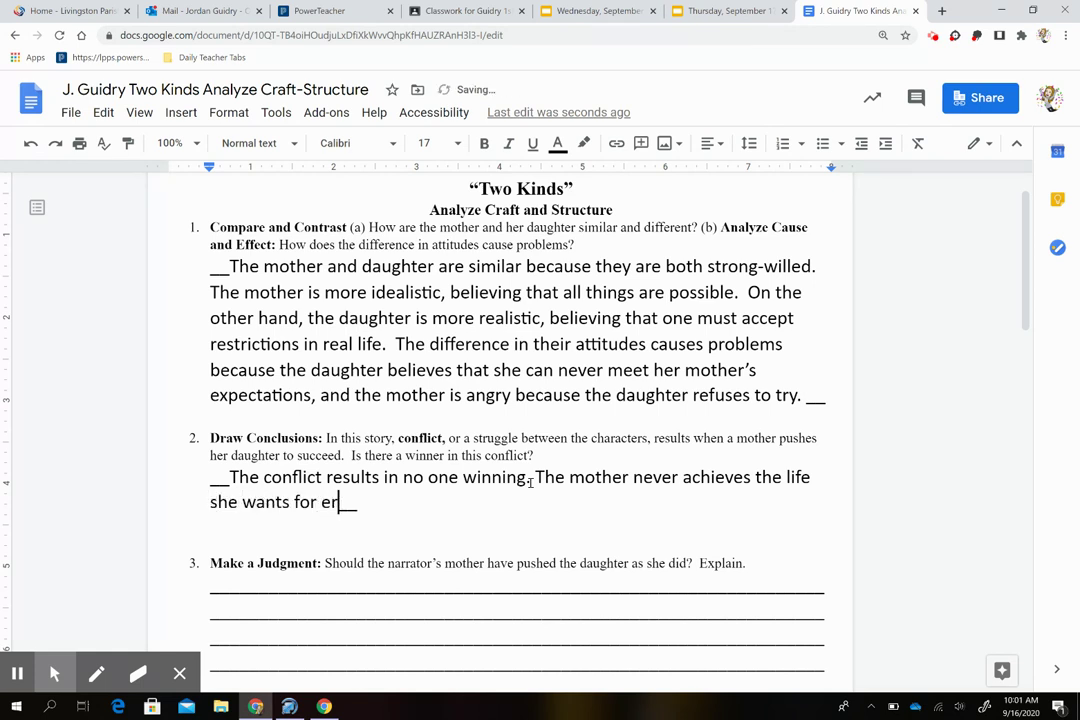
text(ghter, and the )
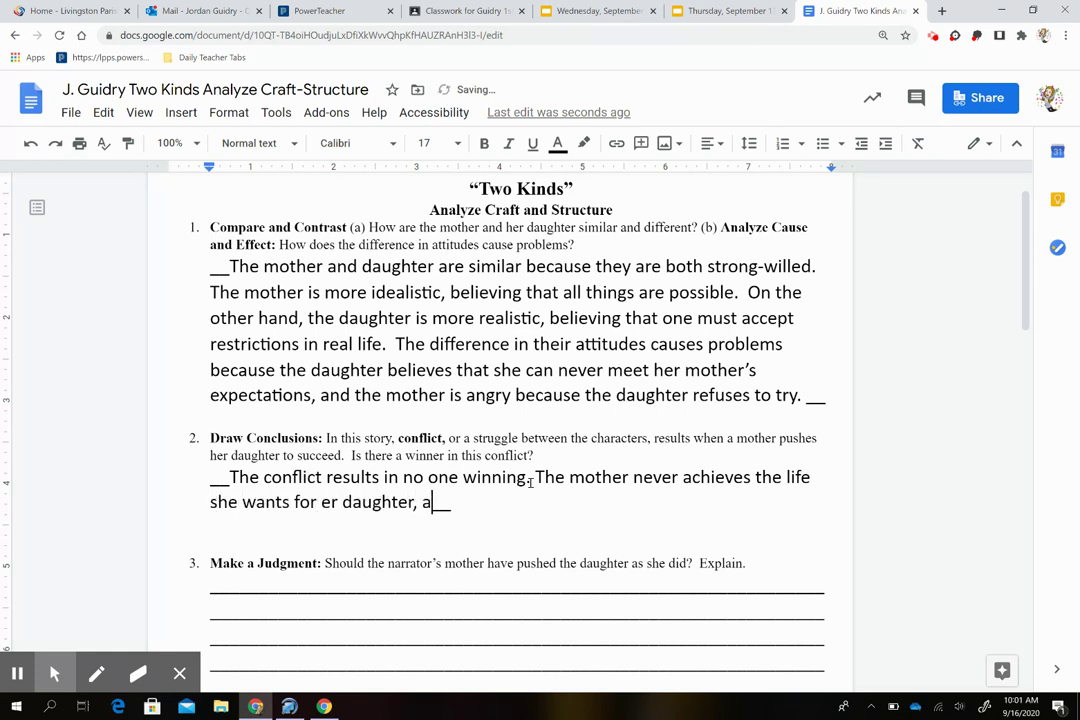
text(daughter )
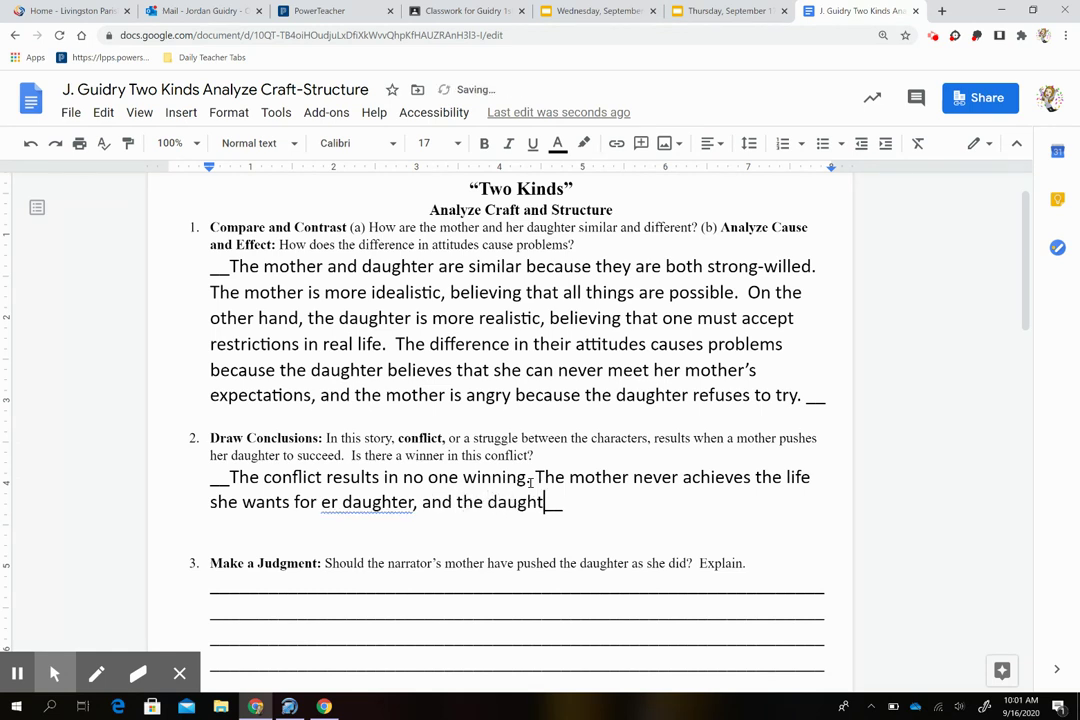
text(doesn't)
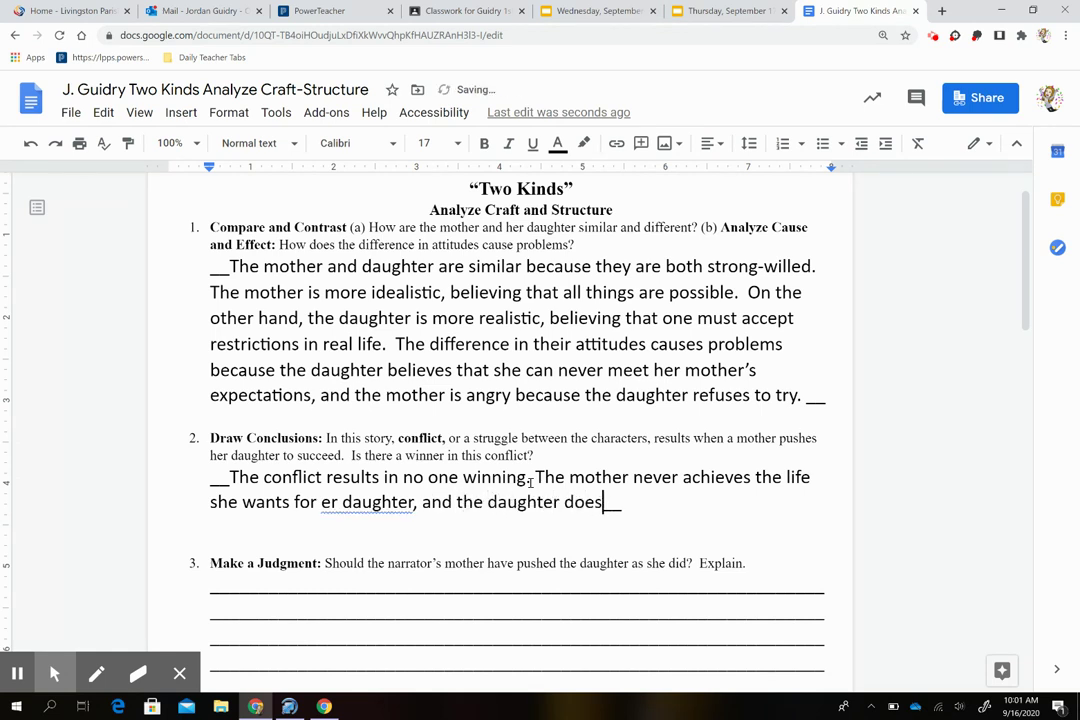
text( develop )
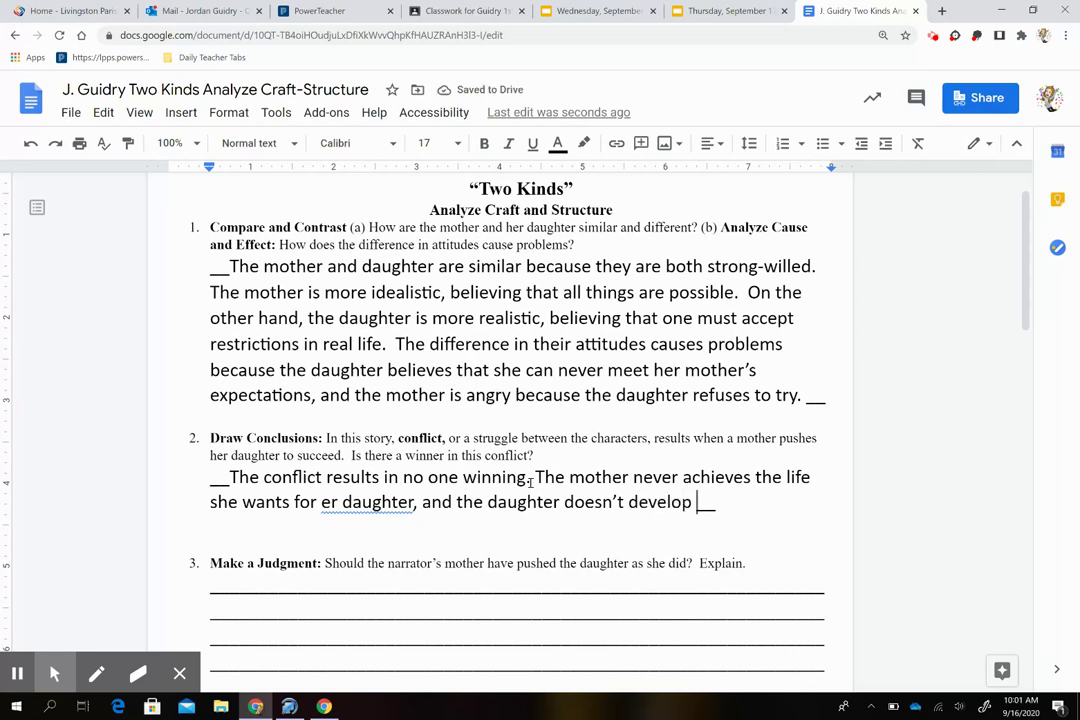
text(the self-esteem)
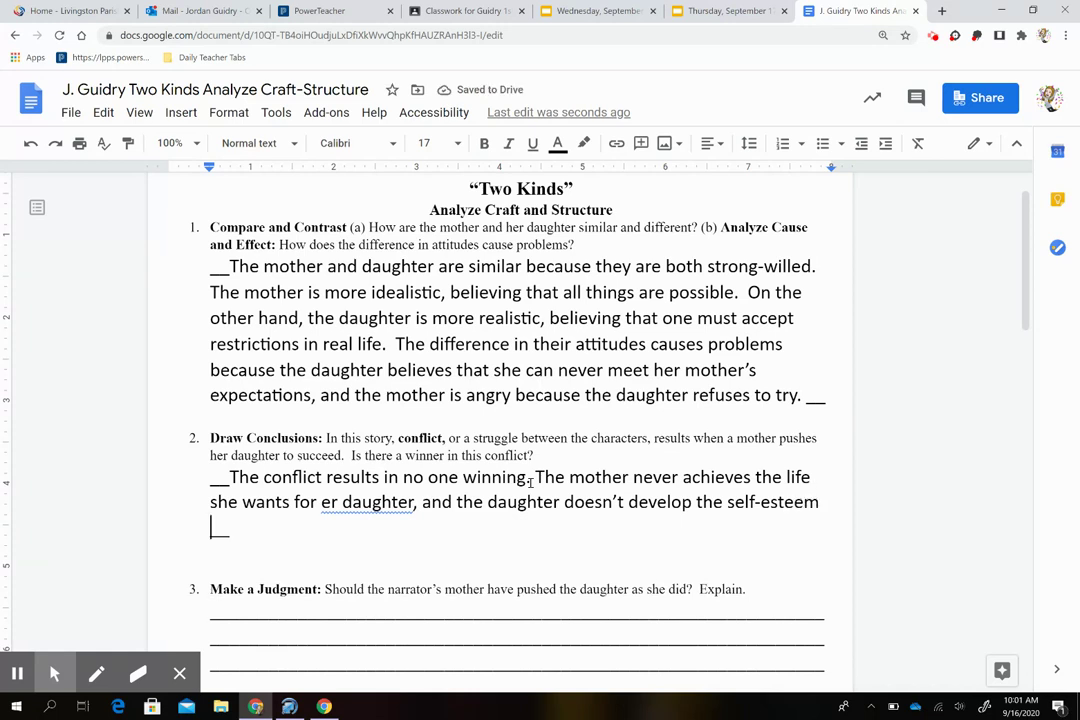
text(she might )
text(have had )
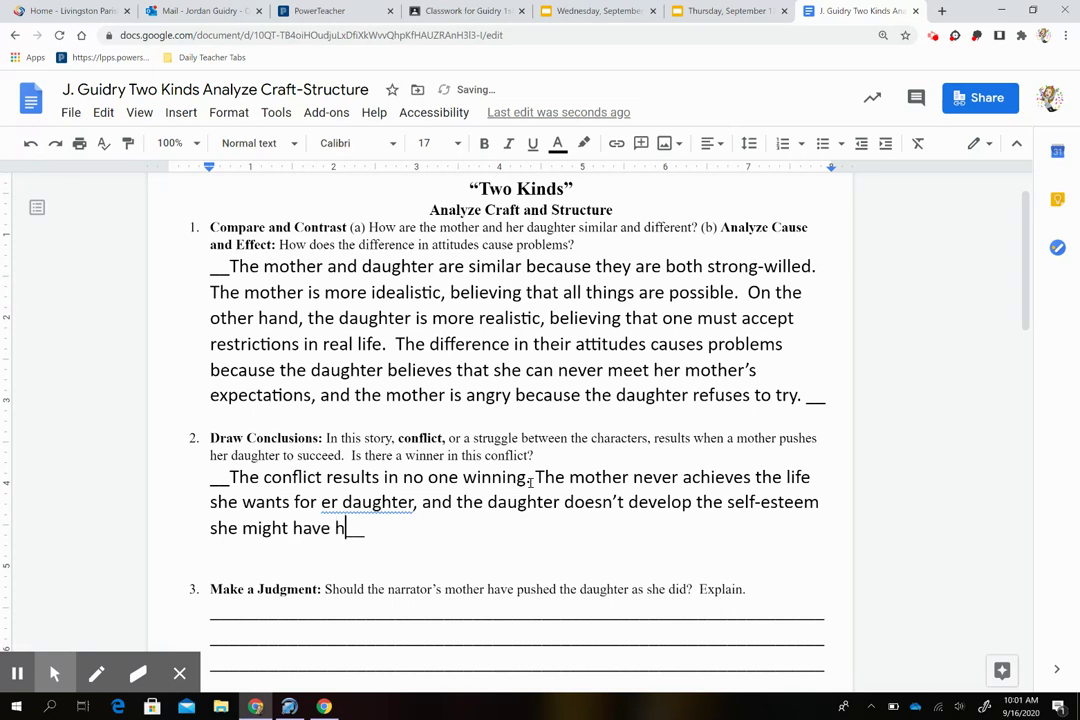
text(if she has )
text(followed her m)
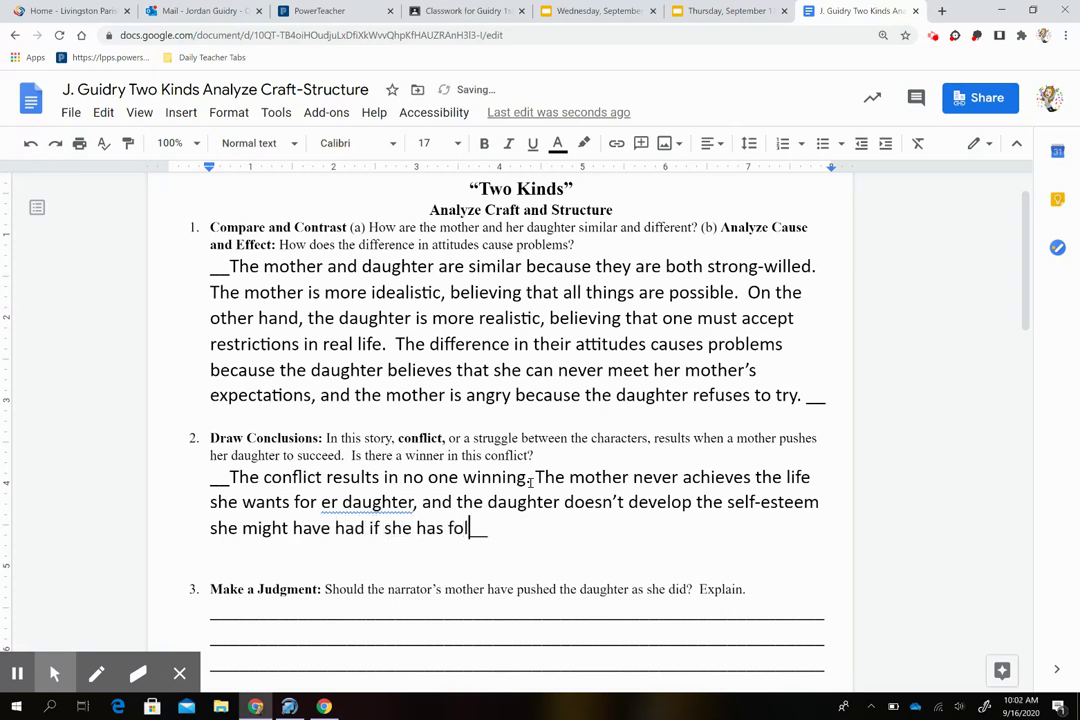
text(other )
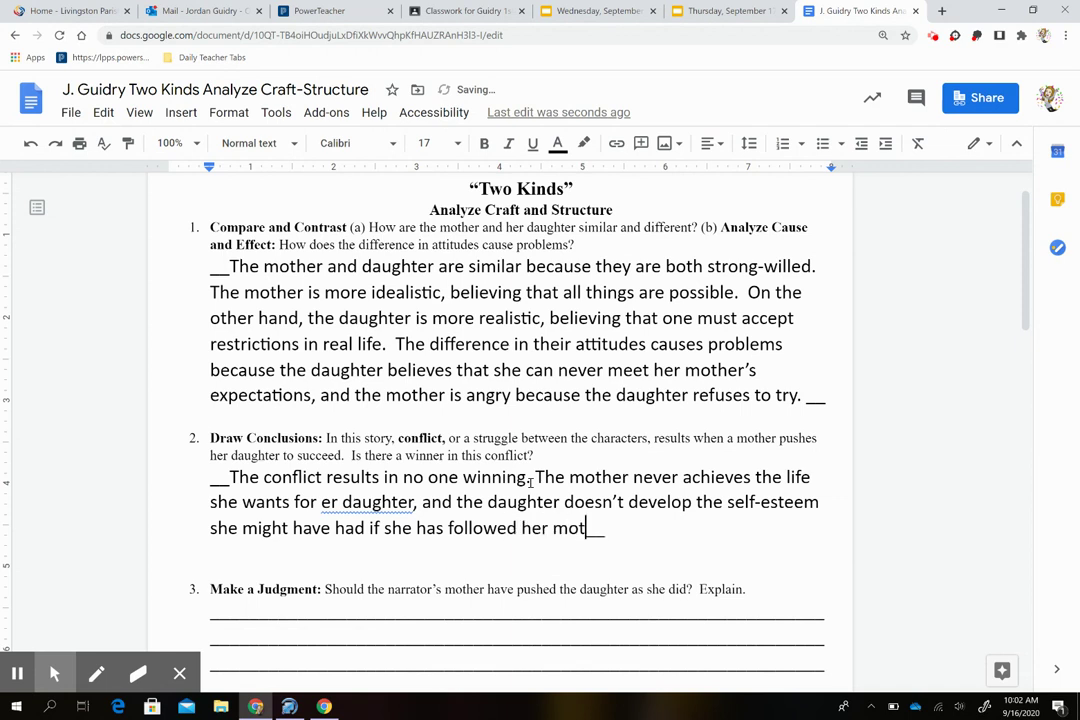
text(obiden)
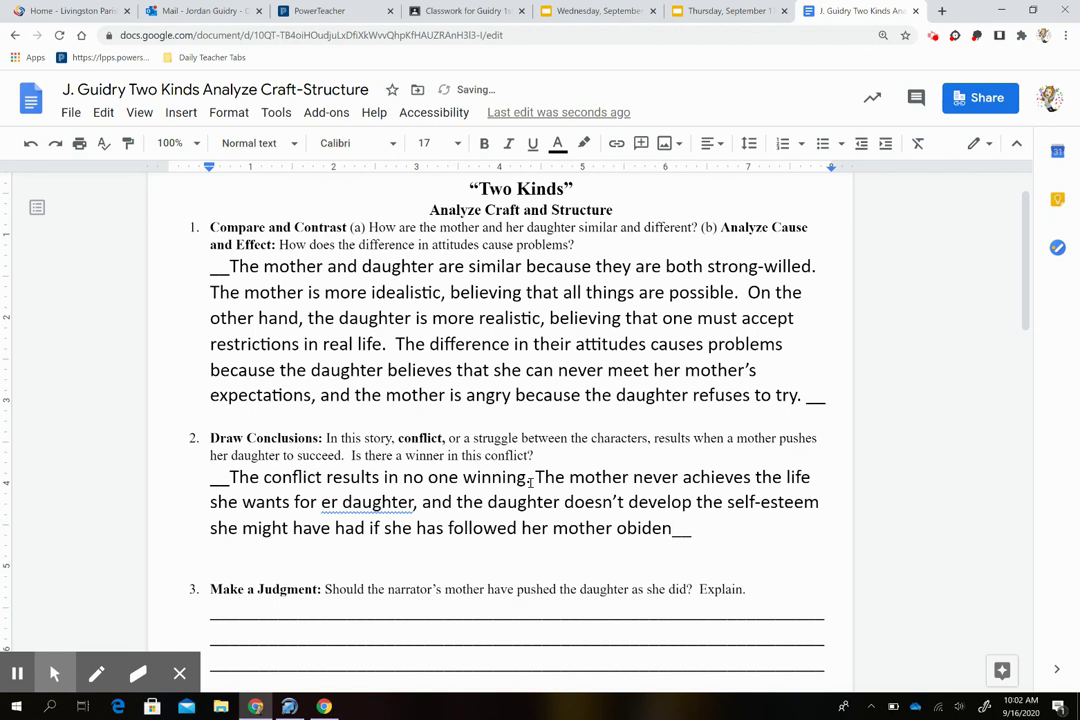
text(tly.)
Step: Fix 'er' to 'her' and 'obidently' to 'obediently' in answer 2
click(321, 503)
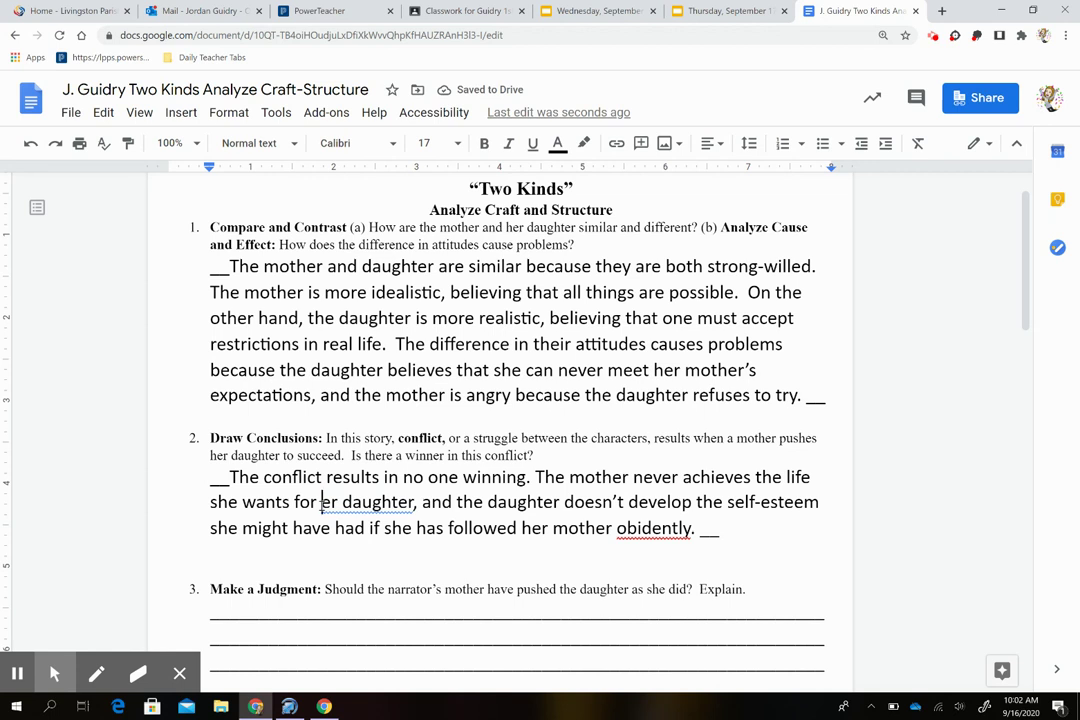
text(h)
click(621, 528)
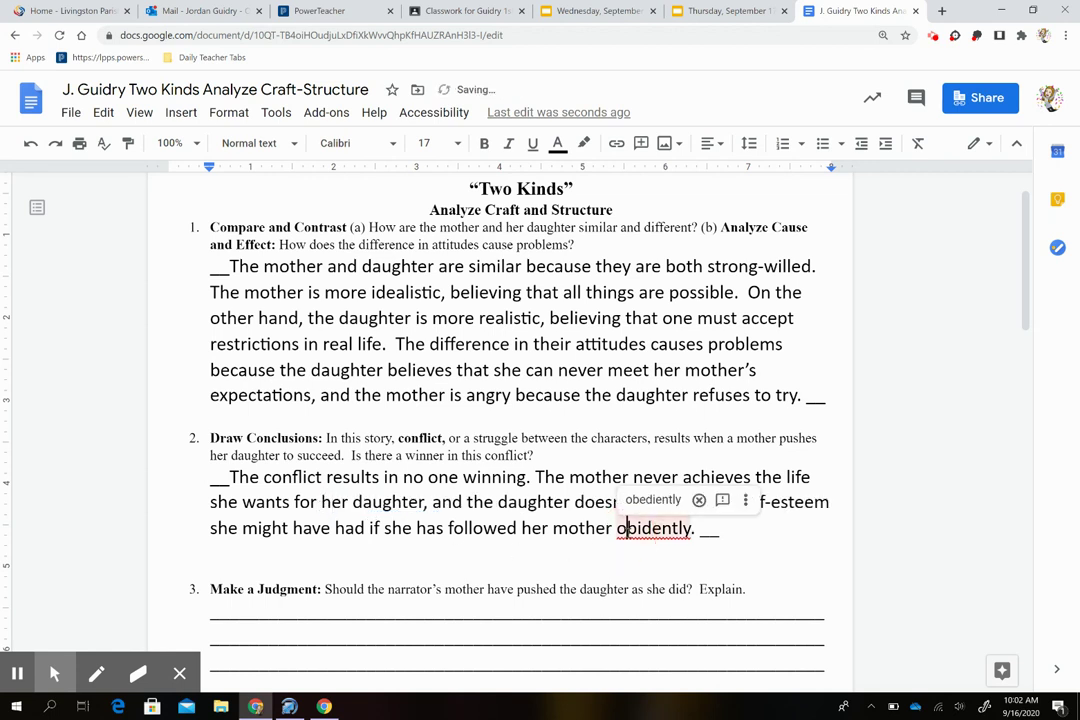
click(645, 501)
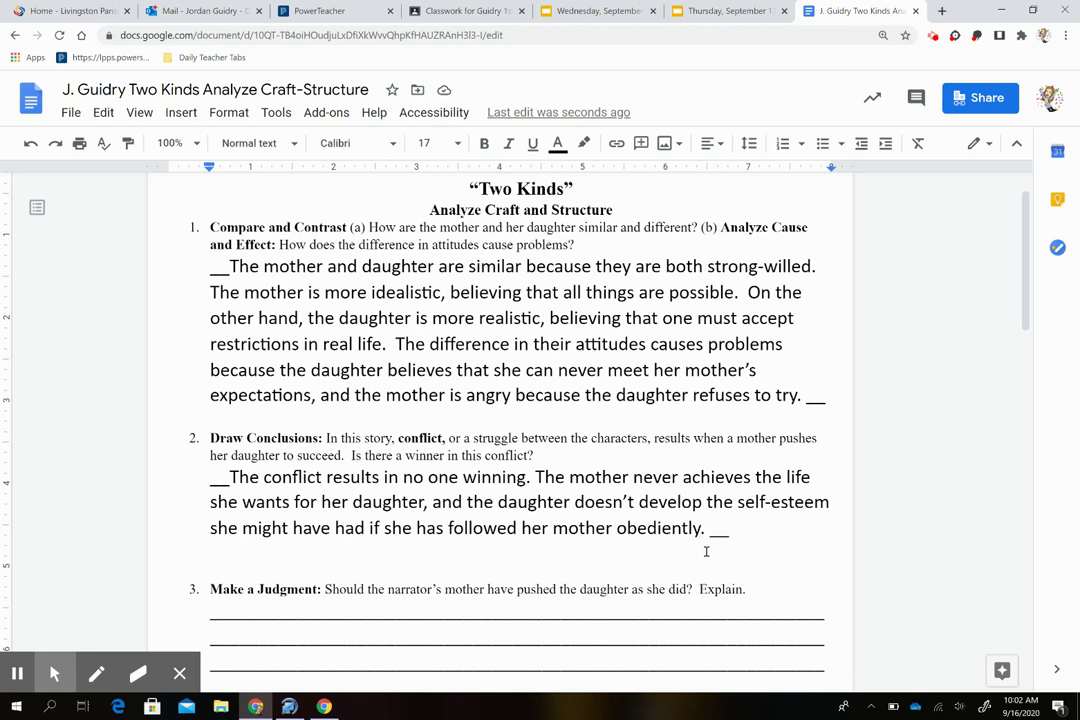
Step: Scroll down to question 3 and select all of its blank underscore answer lines
scroll(706, 551, down, 1)
scroll(706, 551, down, 1)
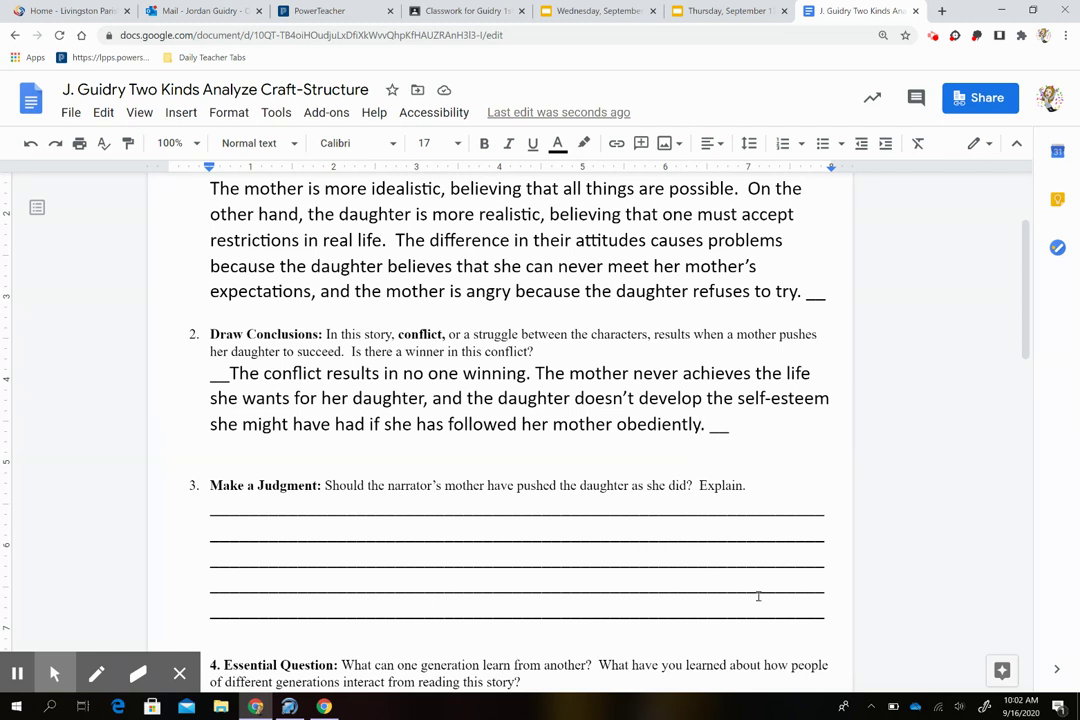
drag(786, 612, 746, 610)
drag(673, 598, 197, 477)
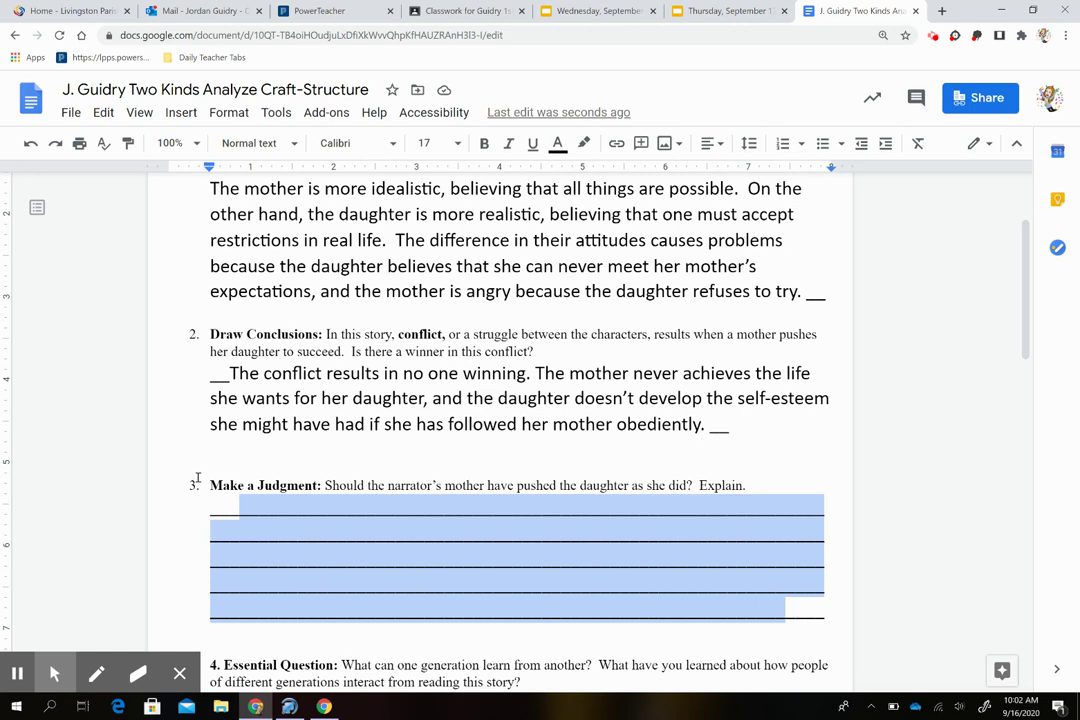
Step: Type that the mother shouldn't have pushed the narrator so hard and her efforts backfired
text(I do not be)
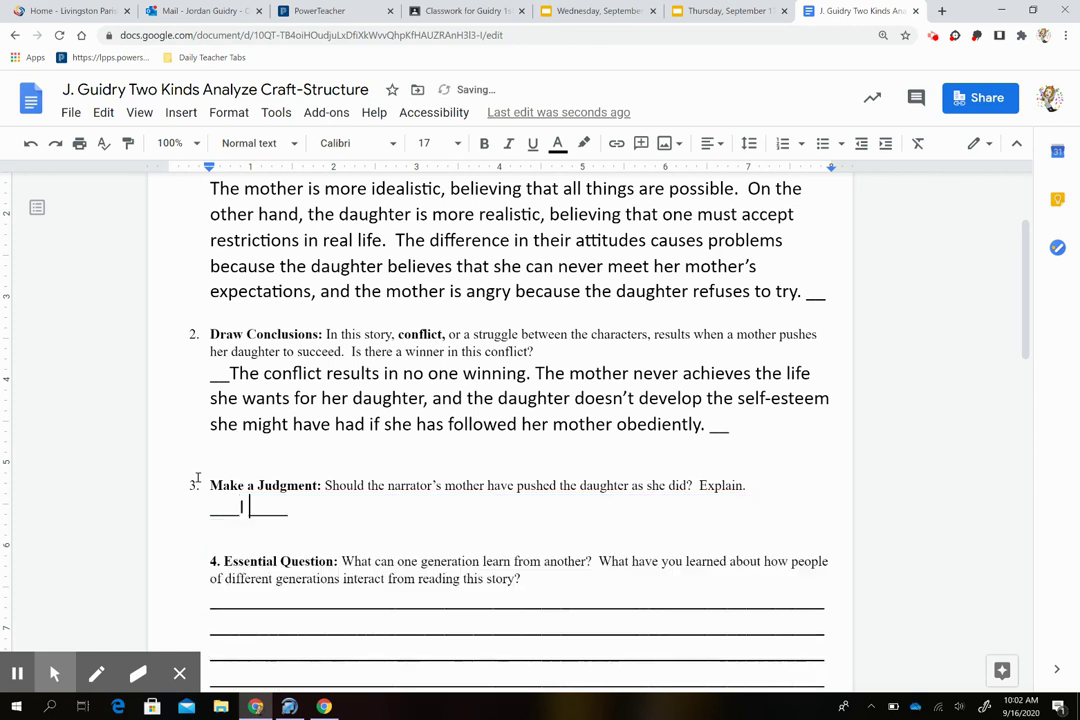
text(lieve that the mo)
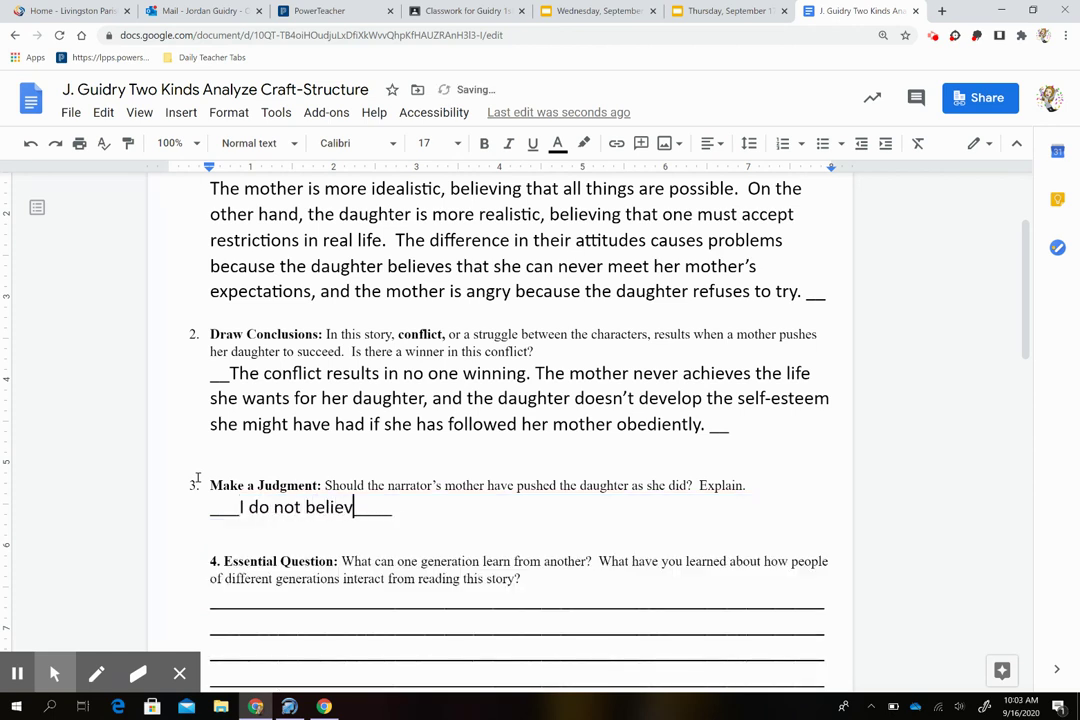
text(ther should have )
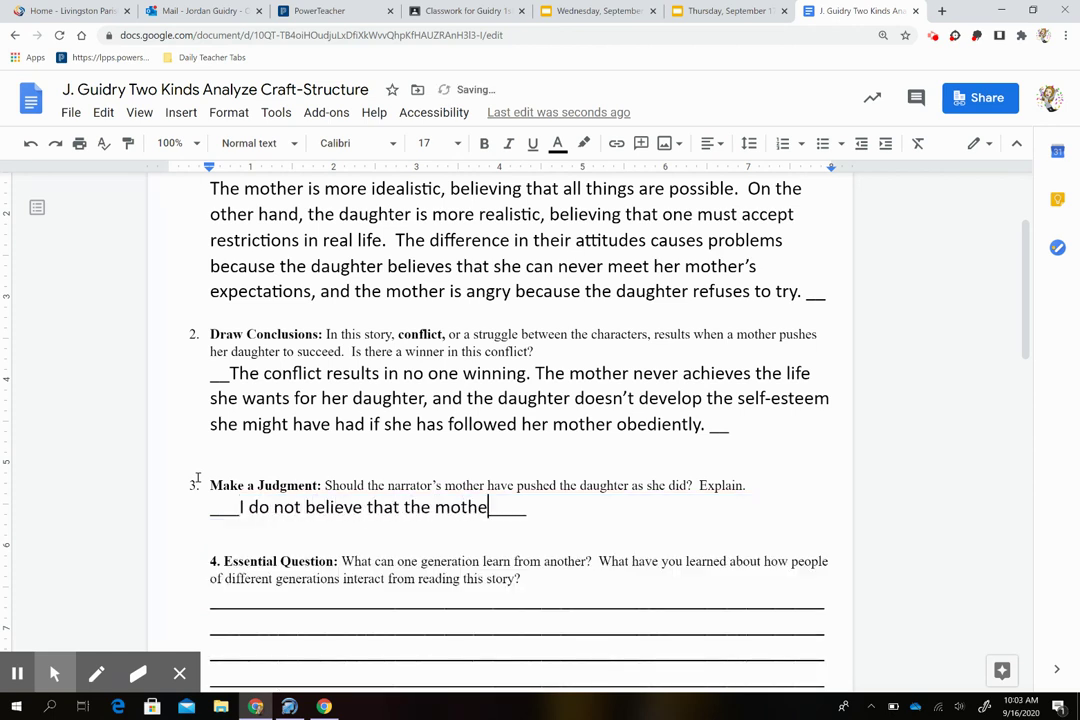
text(pushed the nar)
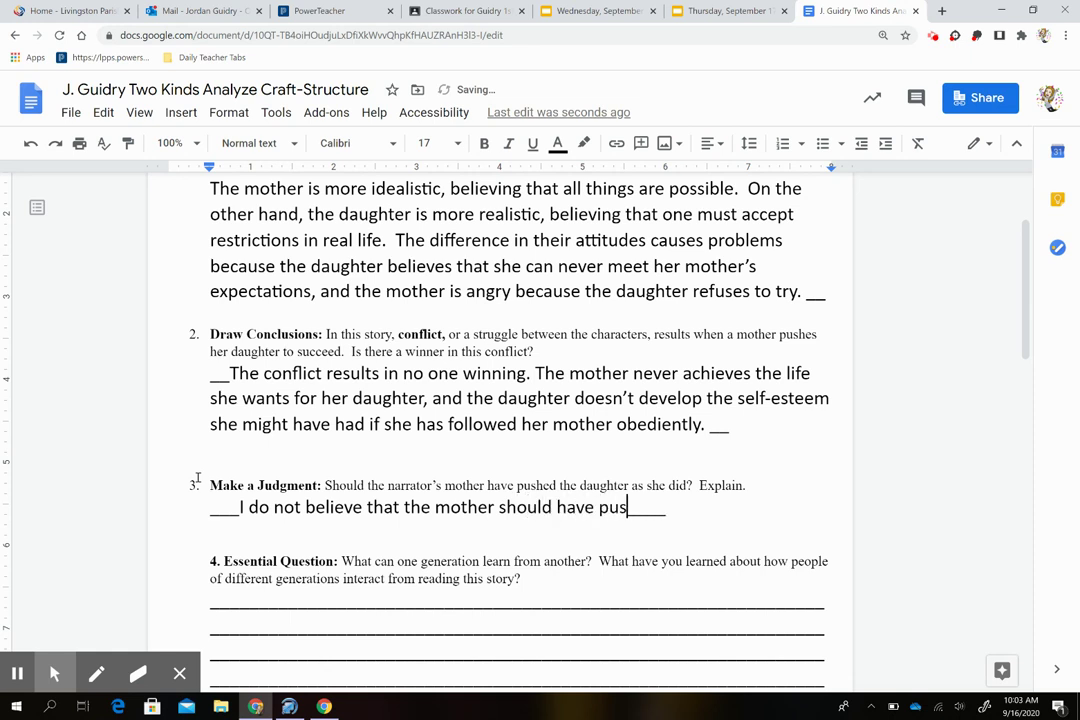
text(rator as ha)
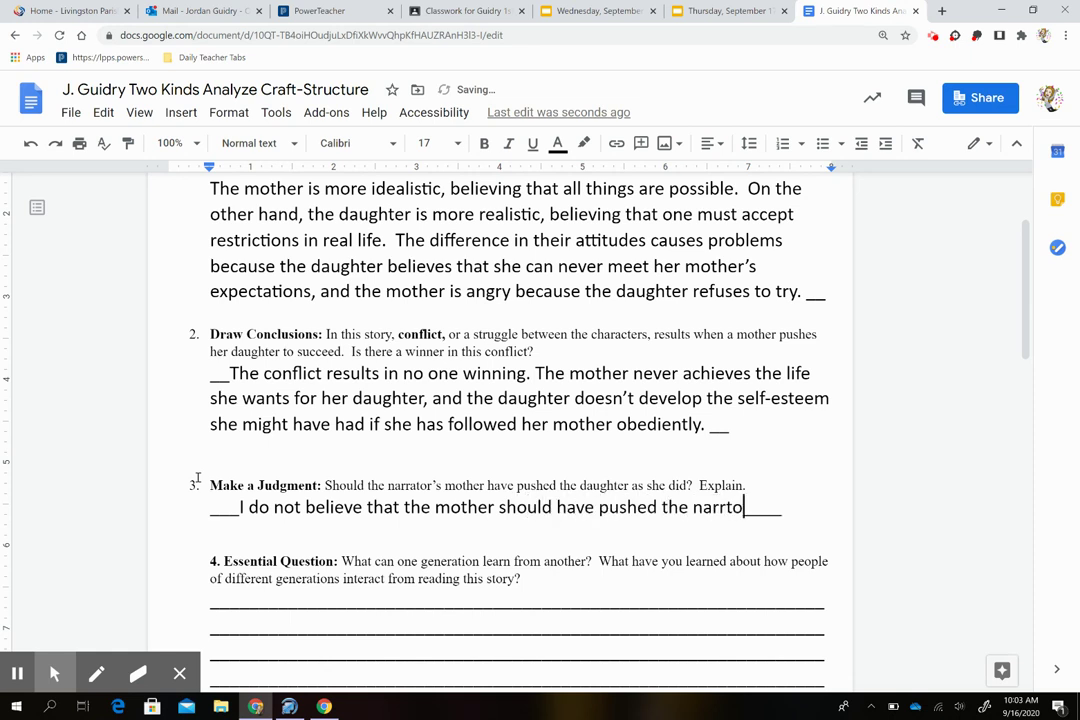
text(rd as )
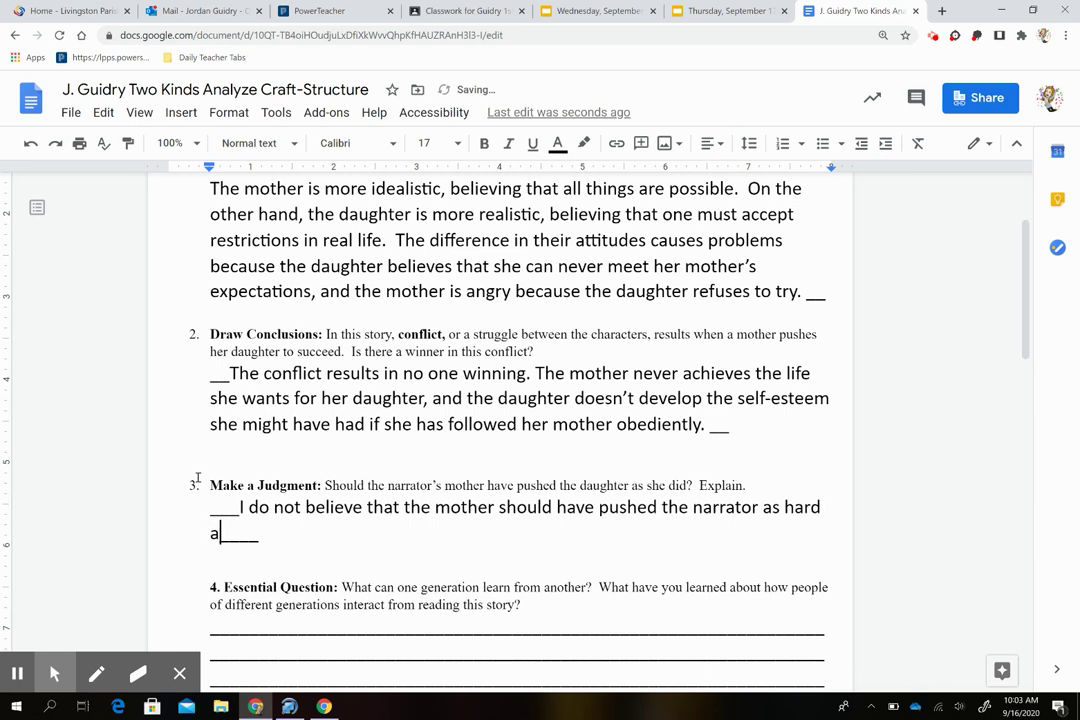
text(she did.  )
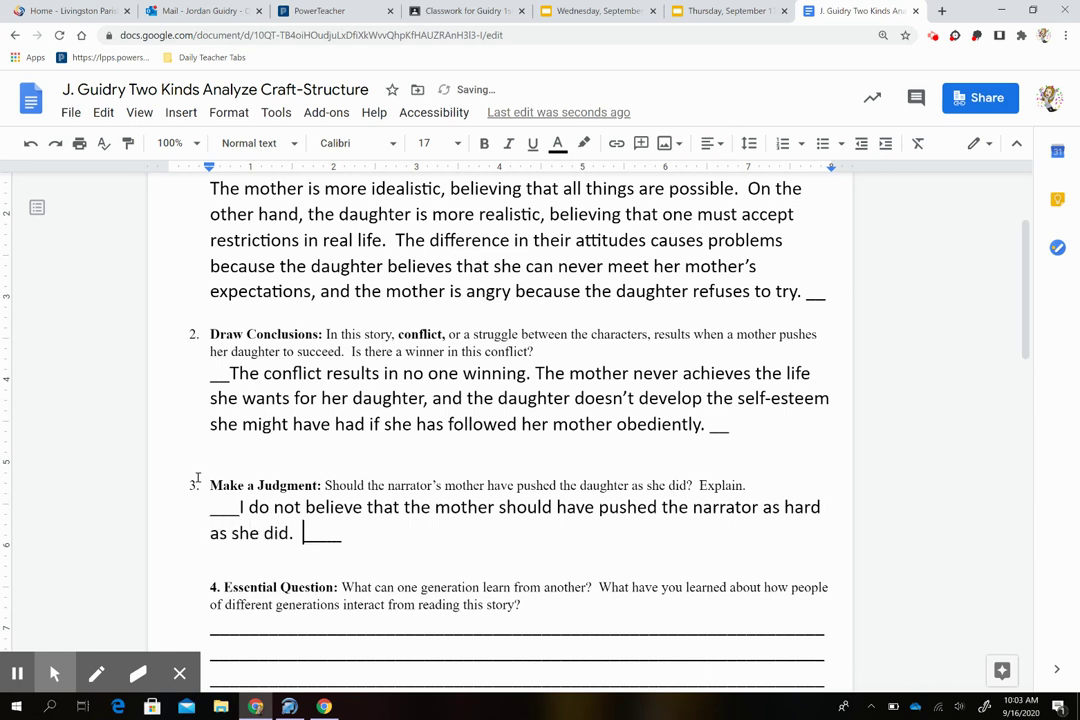
text(The mother )
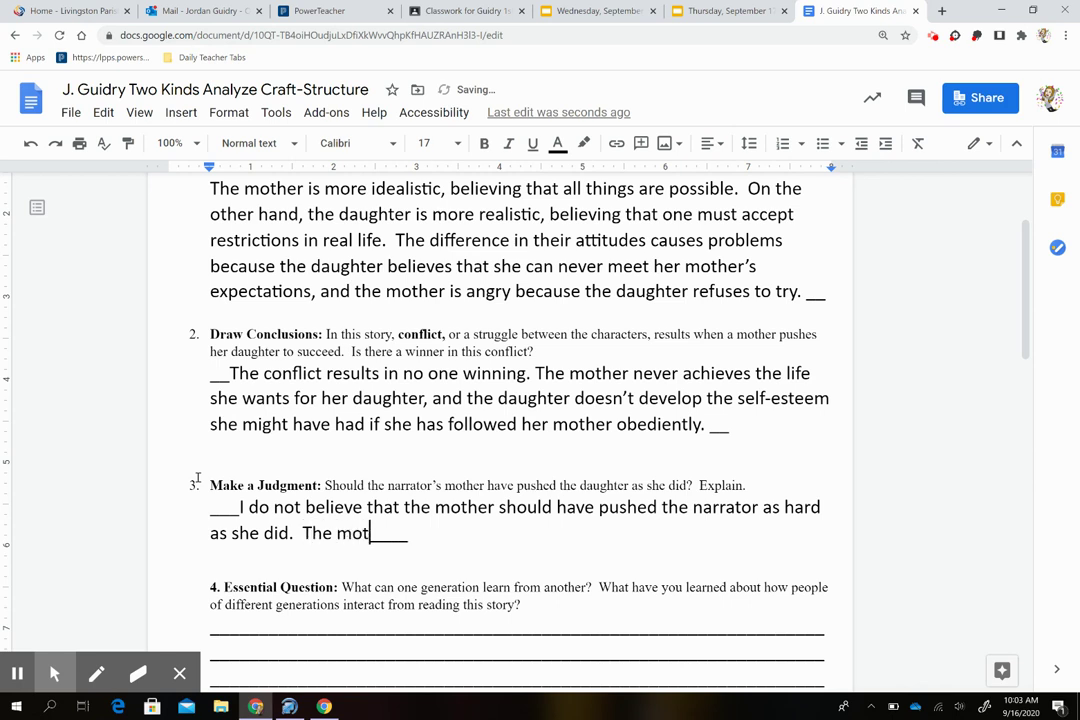
text(pushed the daug)
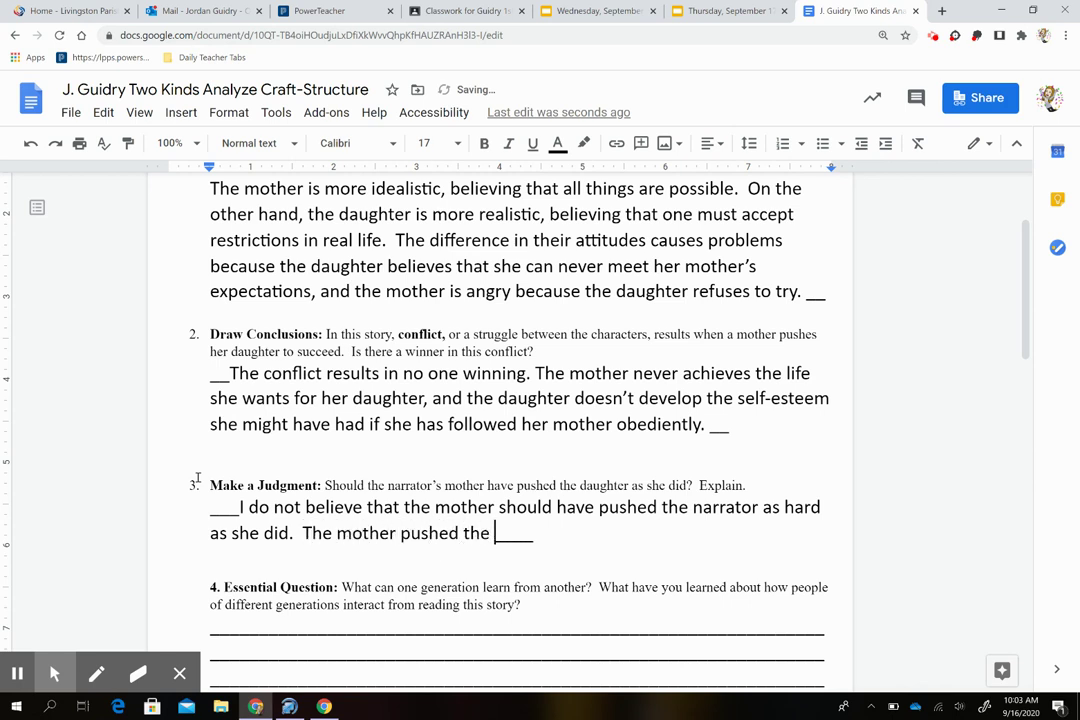
text(hter too har)
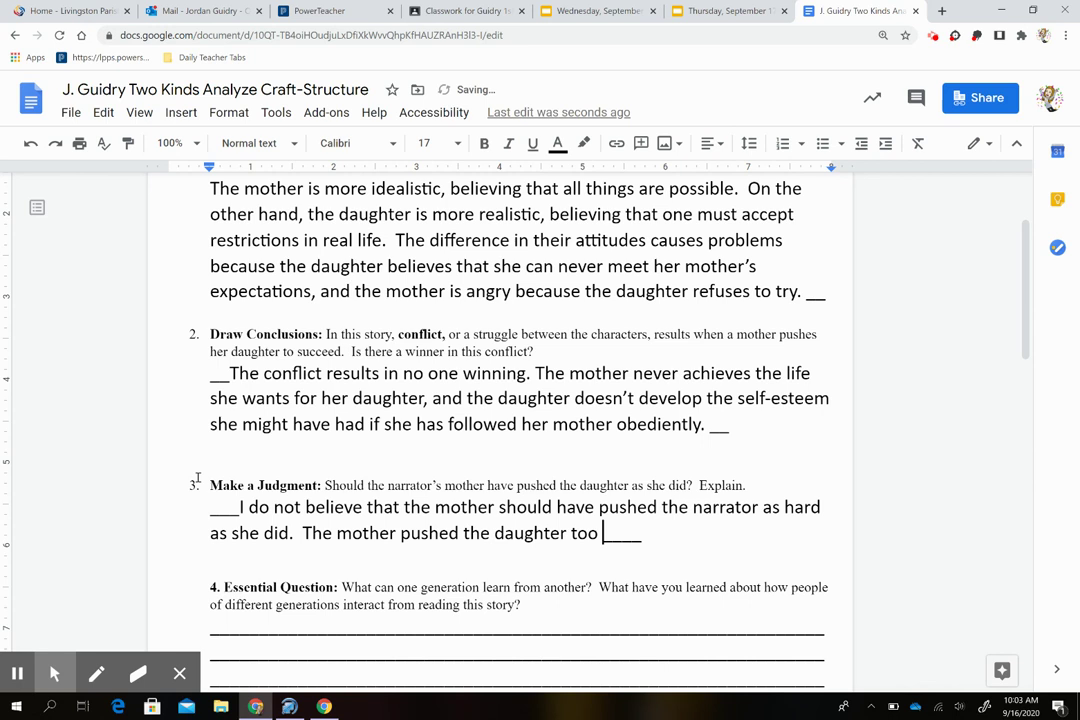
text(d.)
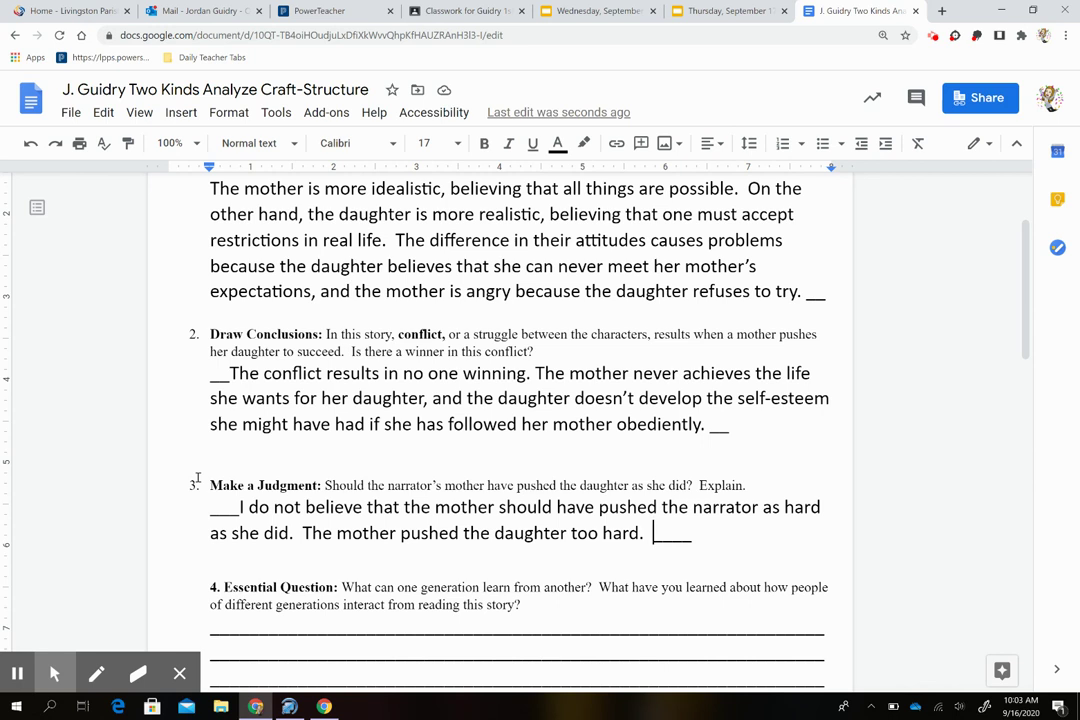
text(The mother's)
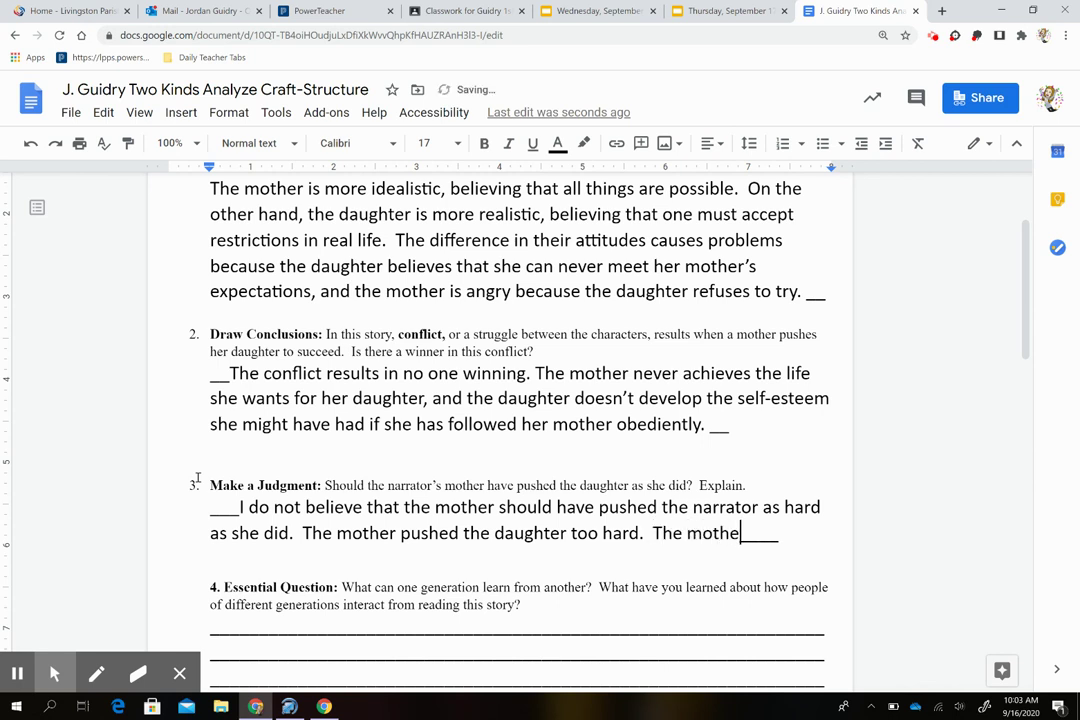
text( effort)
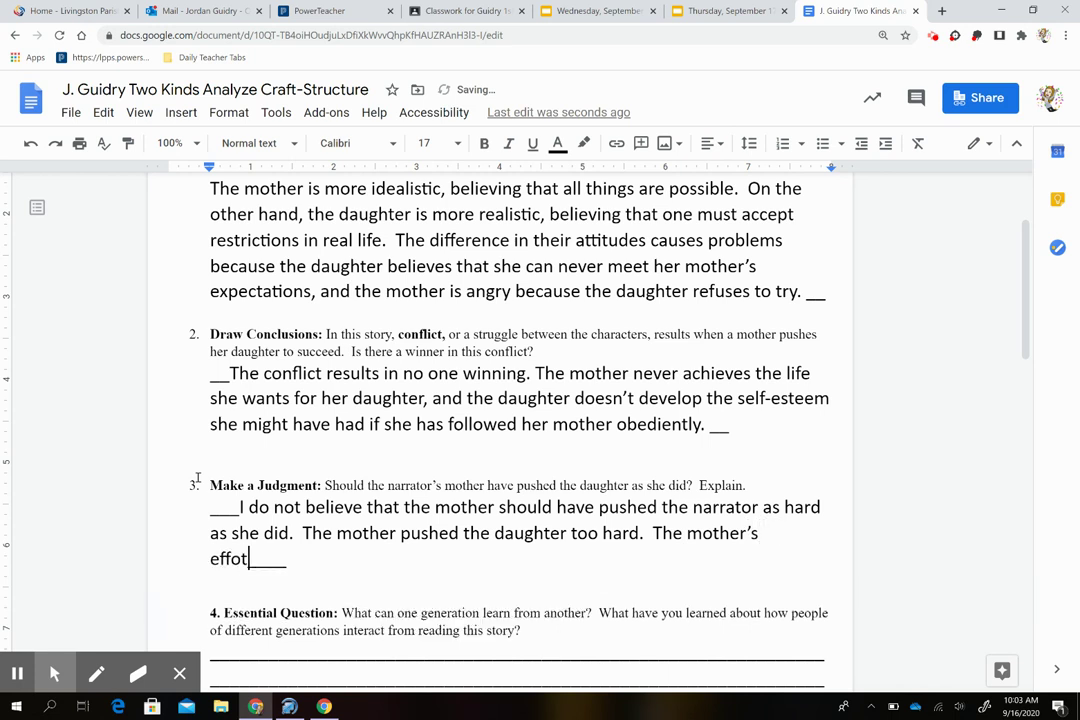
text(s backfi)
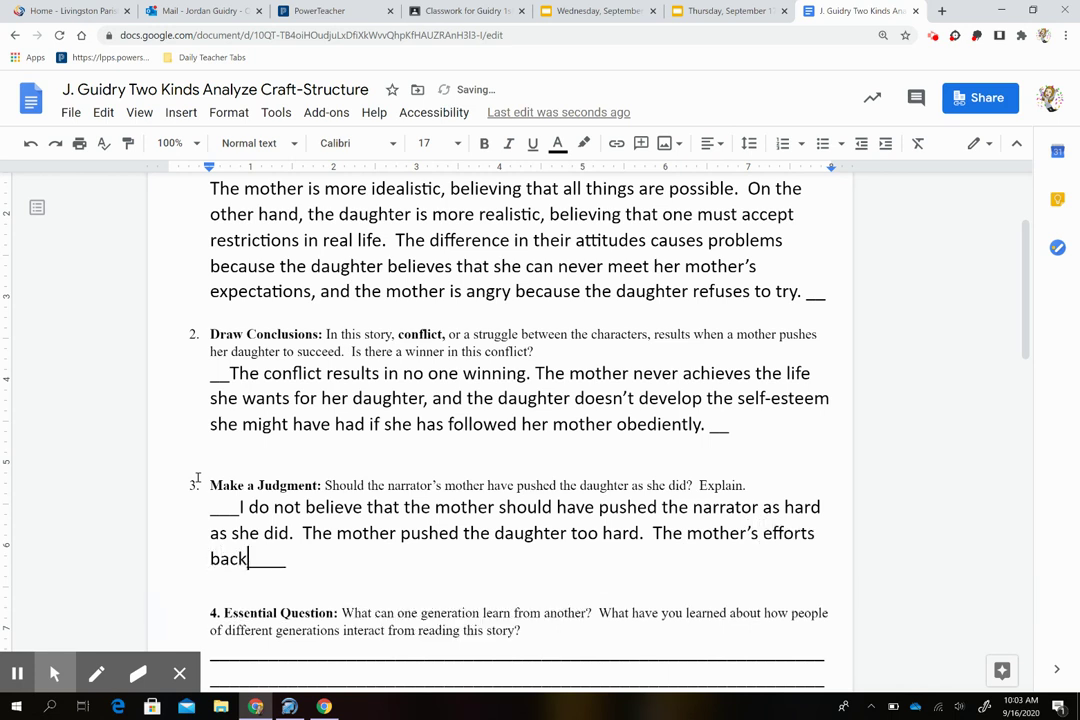
text(red andt)
key(BackSpace)
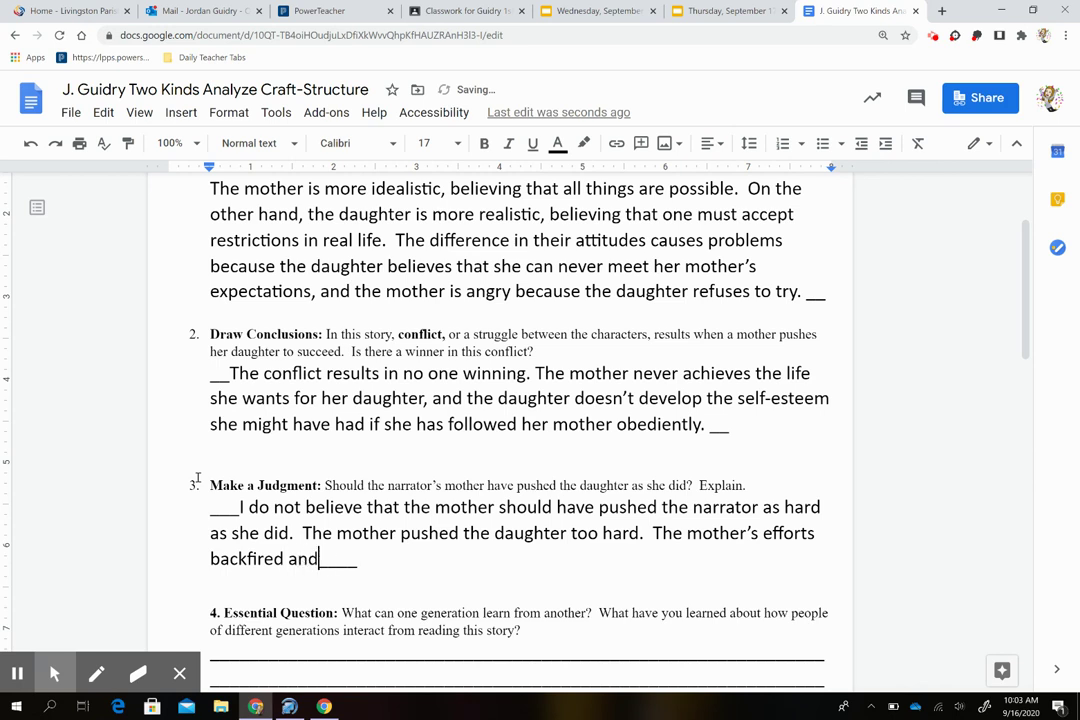
text(the)
key(BackSpace)
key(BackSpace)
key(BackSpace)
text(her daiu)
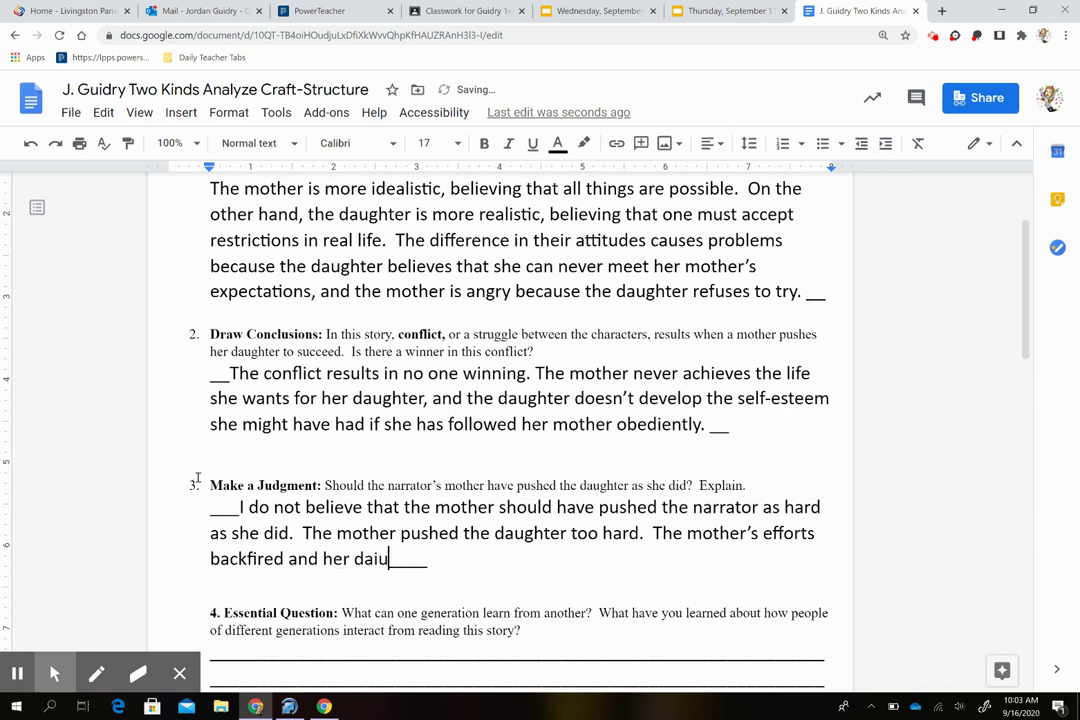
key(BackSpace)
key(BackSpace)
text(ughter)
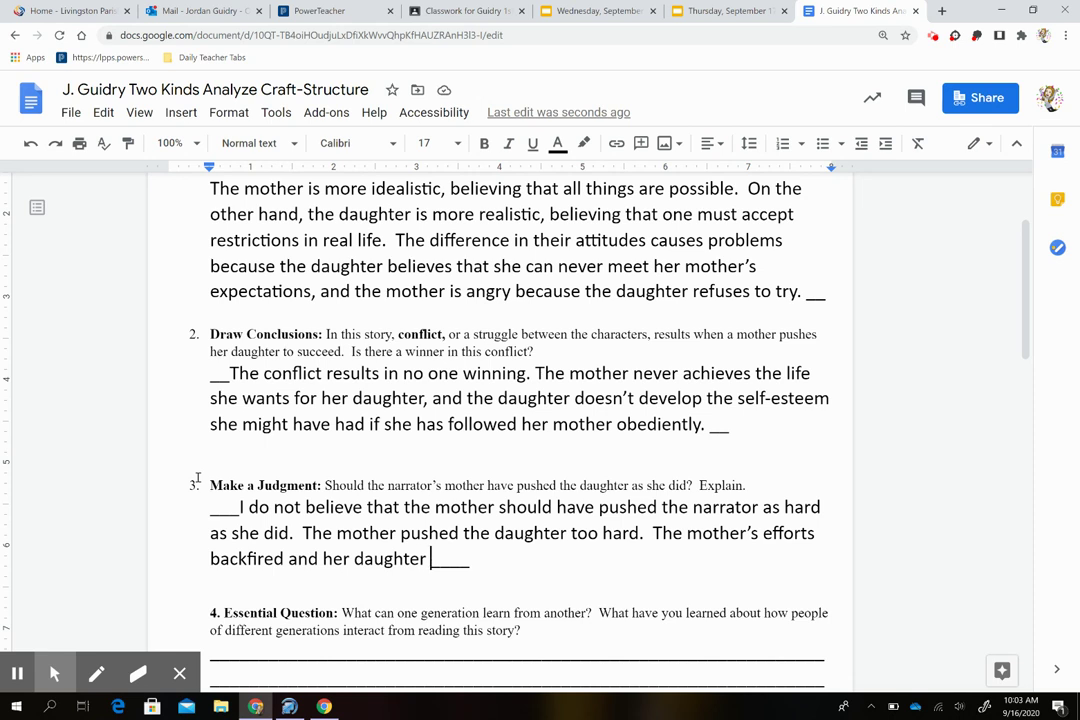
Step: Add that her daughter believed she'd never be good enough, causing her to stop trying
text(believed that sho)
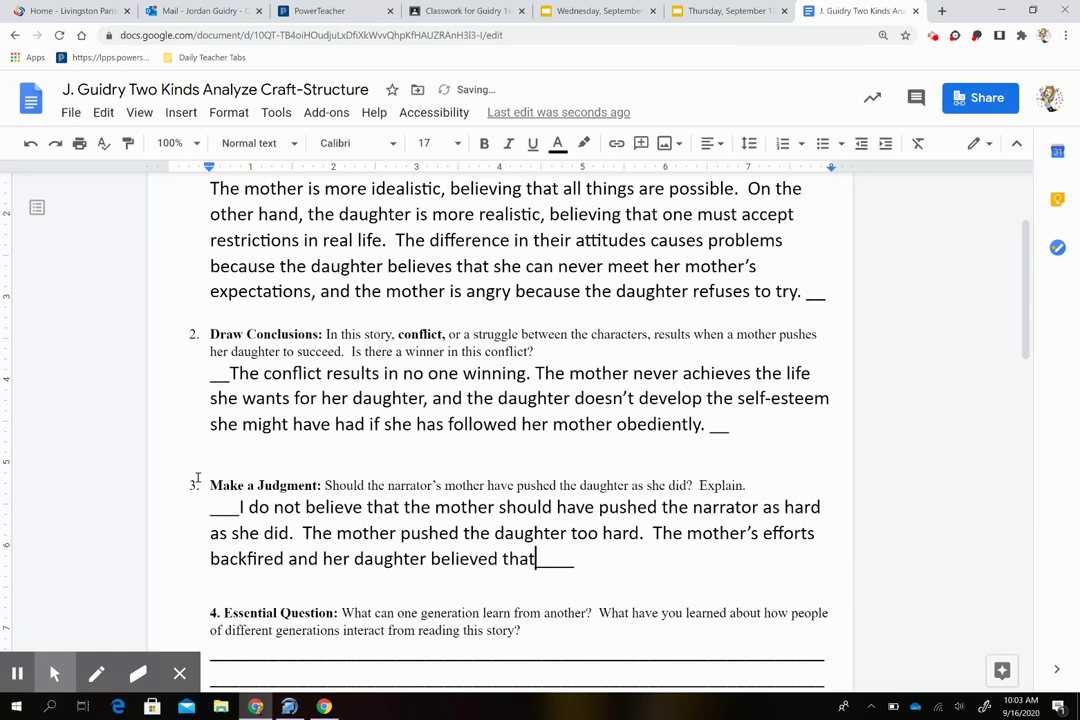
text(u)
key(BackSpace)
key(BackSpace)
text(wo)
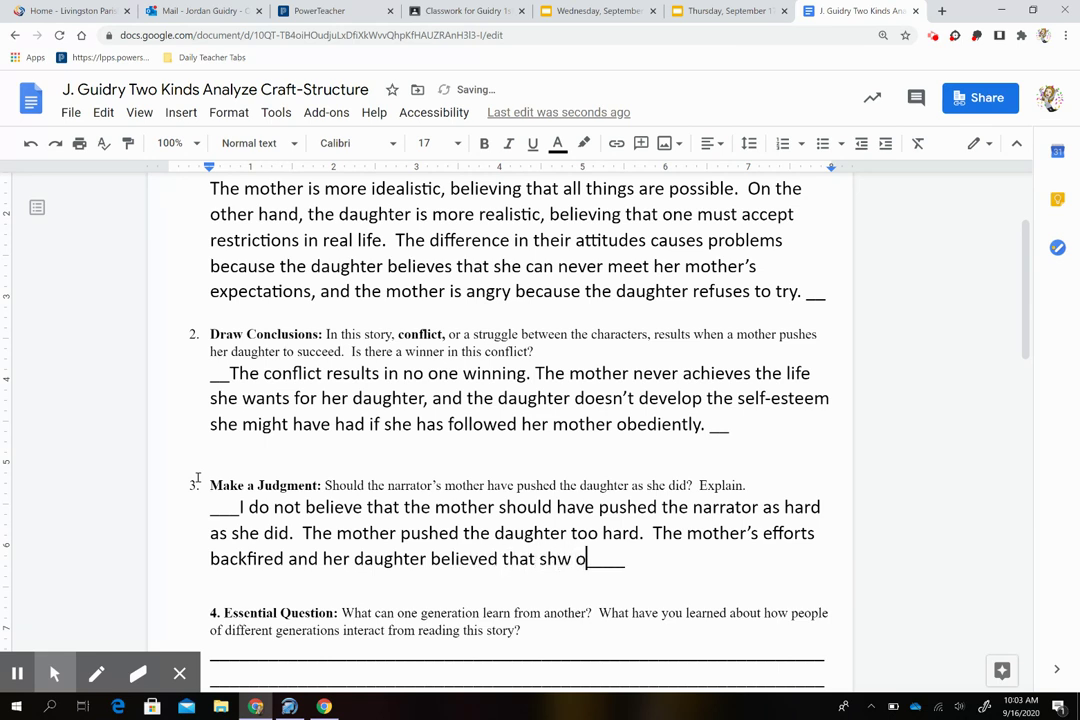
key(BackSpace)
key(BackSpace)
text(e would )
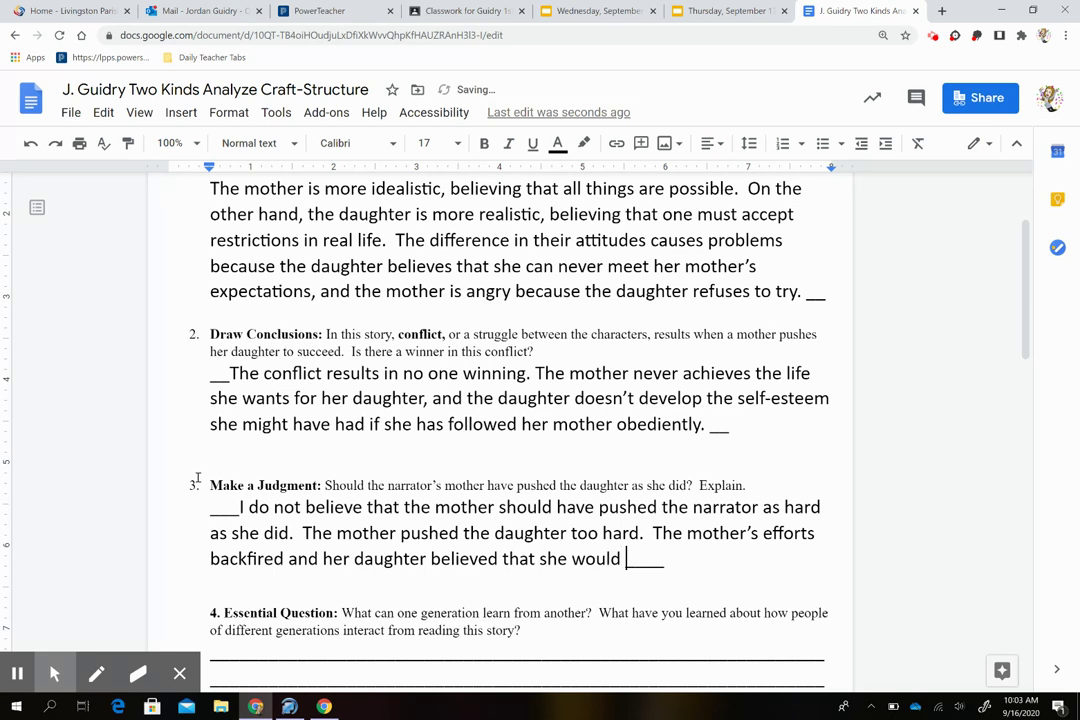
text(never ben)
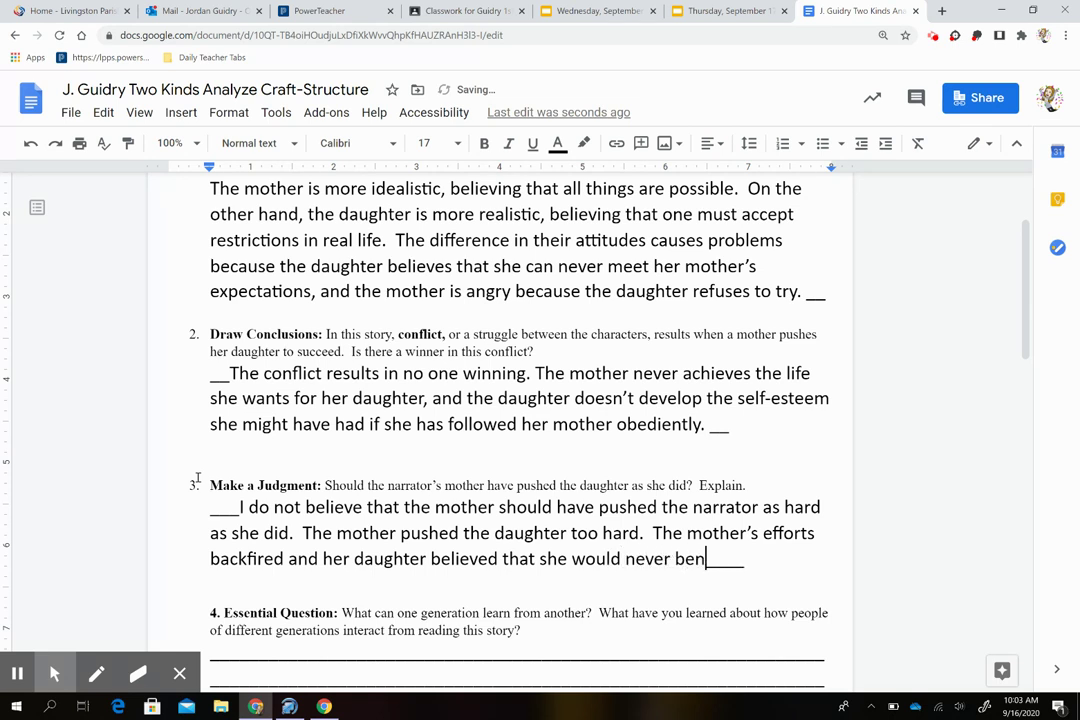
key(BackSpace)
key(BackSpace)
text(good enoug)
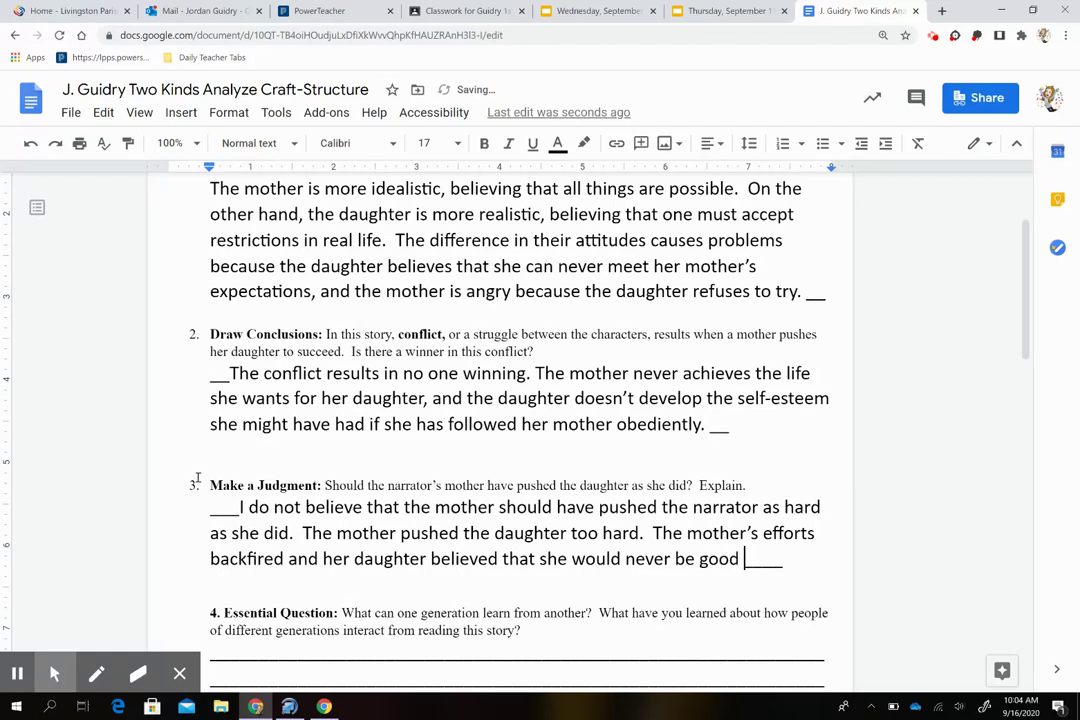
text(h. The)
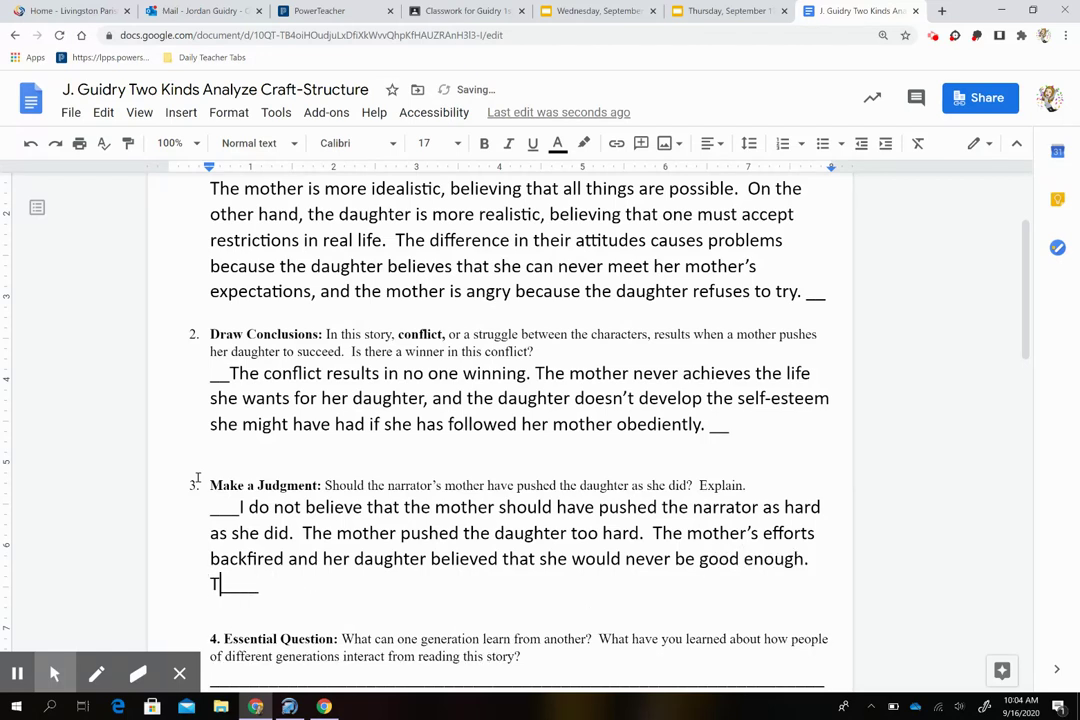
key(BackSpace)
text(is caused t)
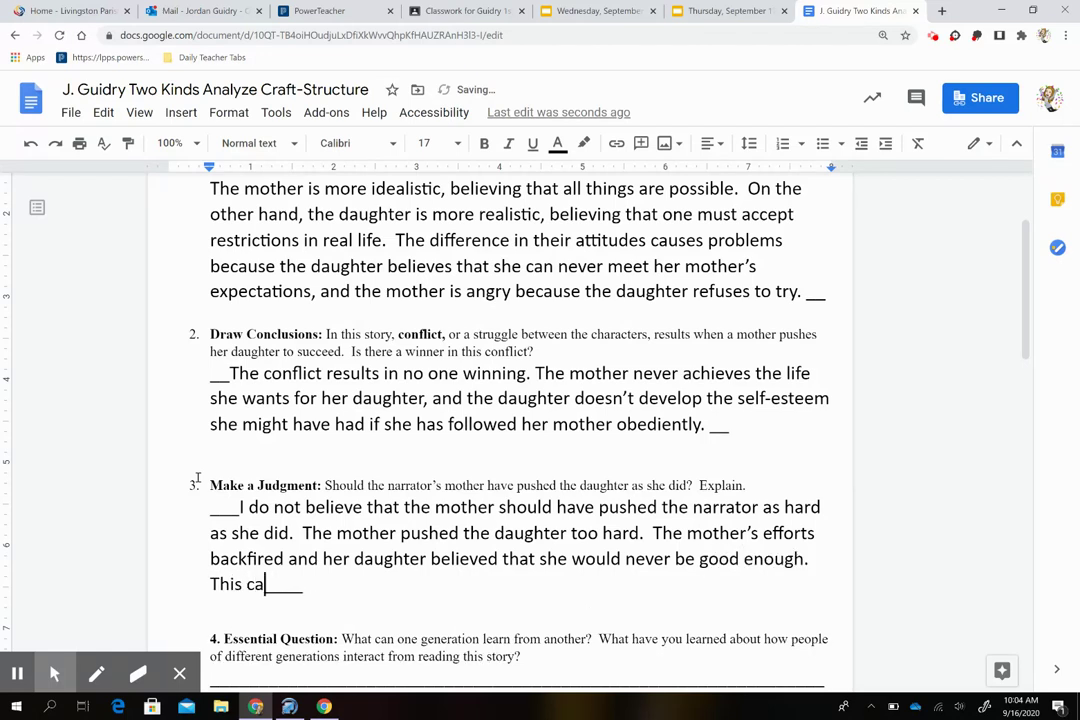
text(he daughter to s)
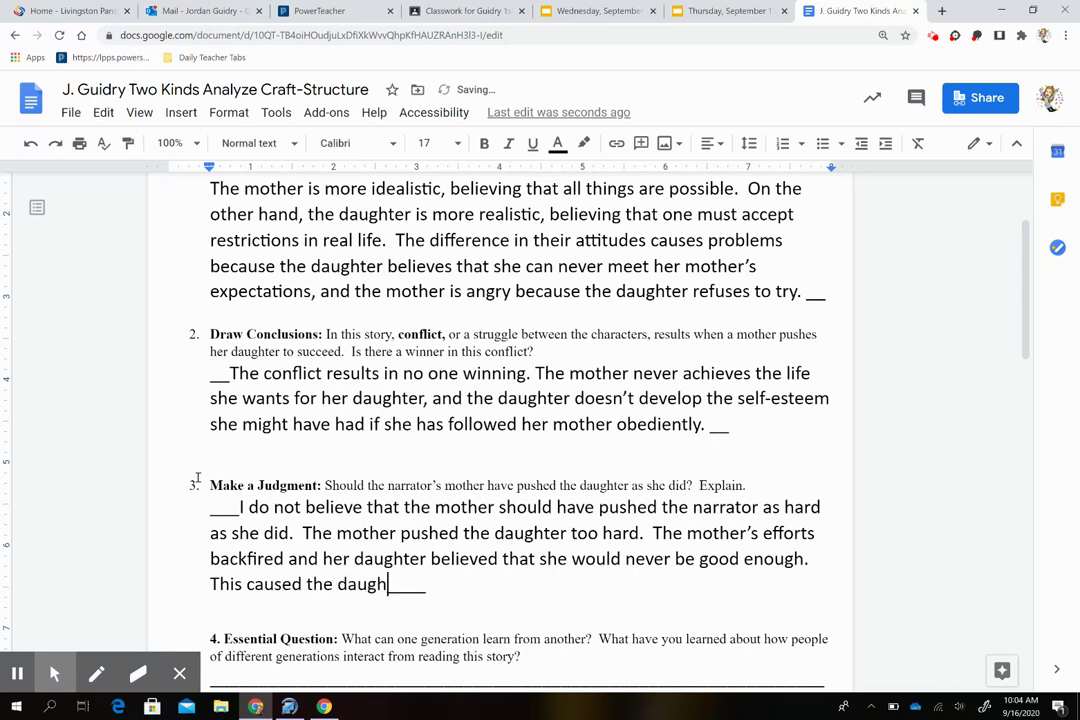
text(top tryi)
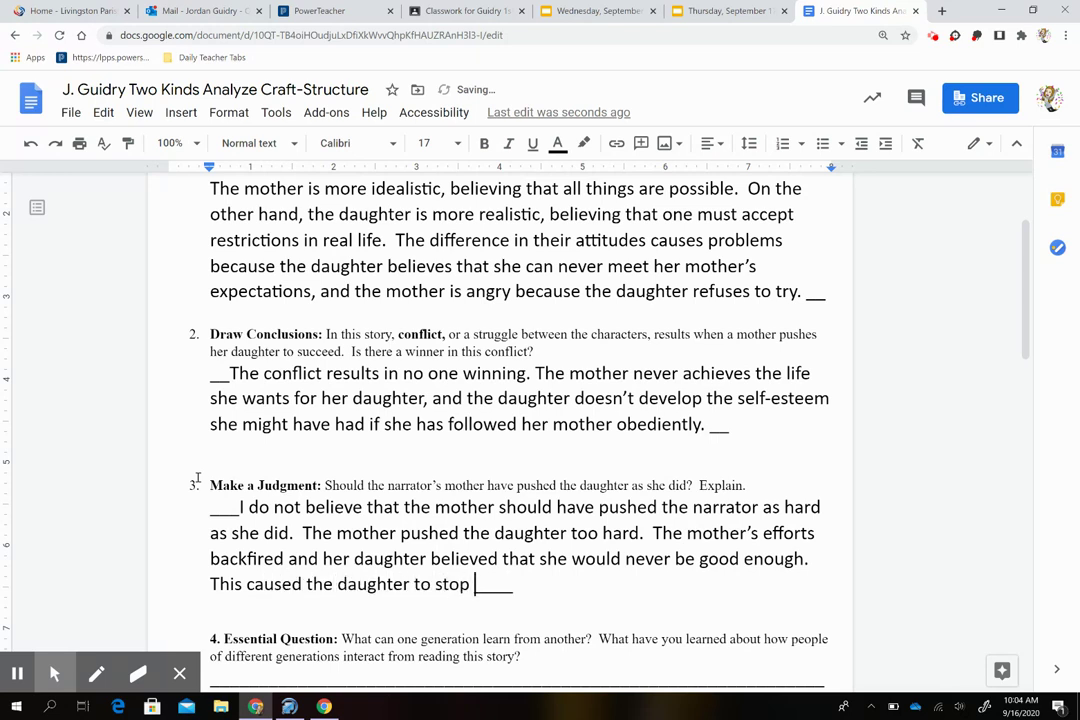
text(ng)
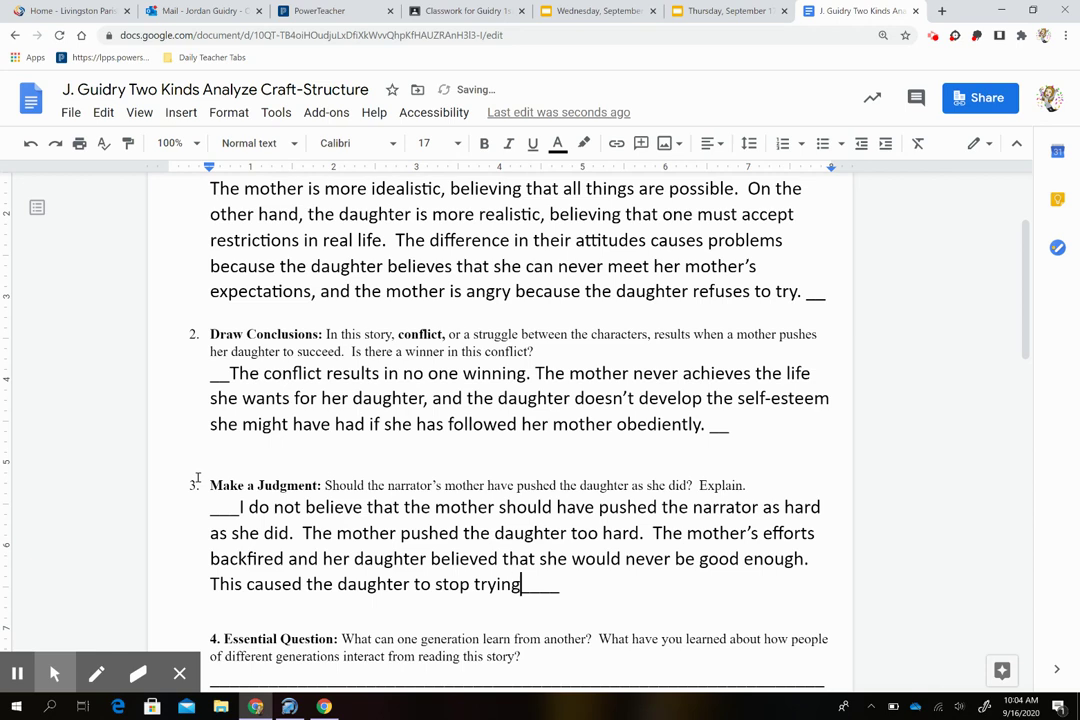
text(.)
scroll(300, 461, down, 5)
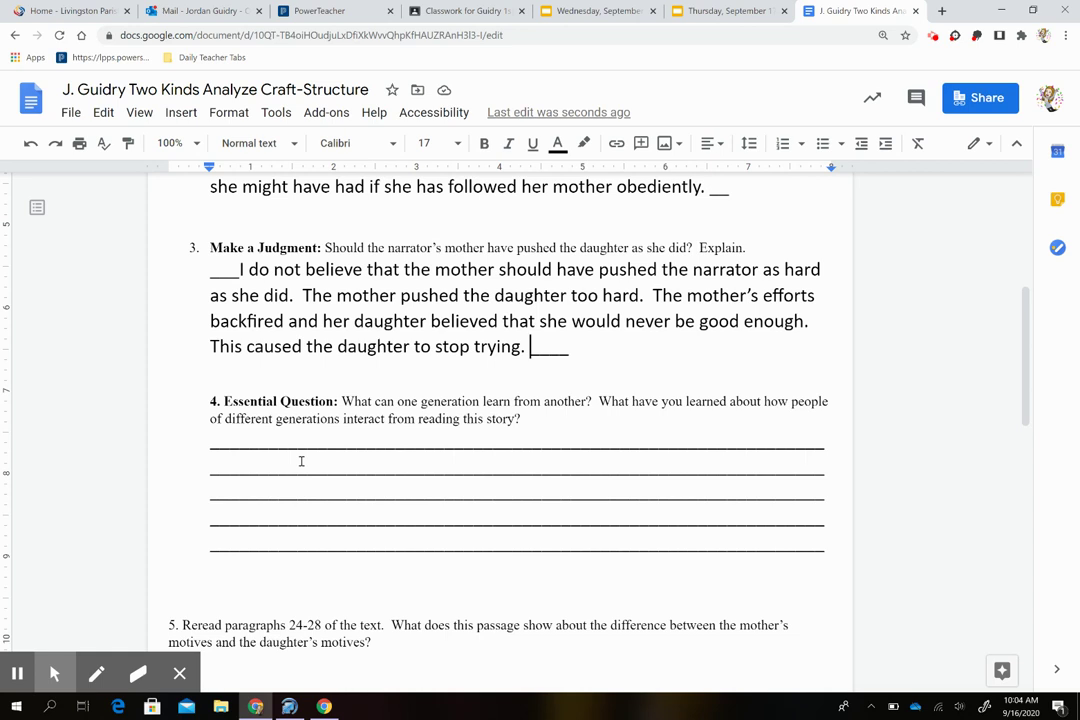
Step: Select question 4's answer lines and begin: 'In the short story "Two Kinds," Amy Tan illustrates that people…'
click(243, 442)
drag(243, 442, 781, 547)
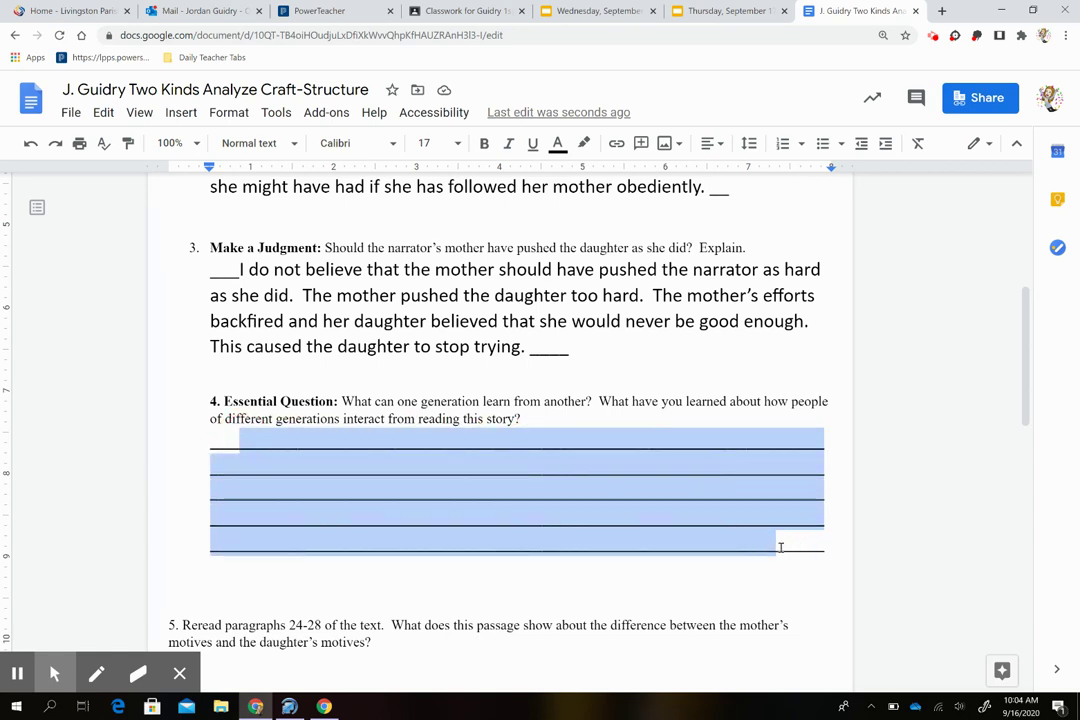
text(In the short )
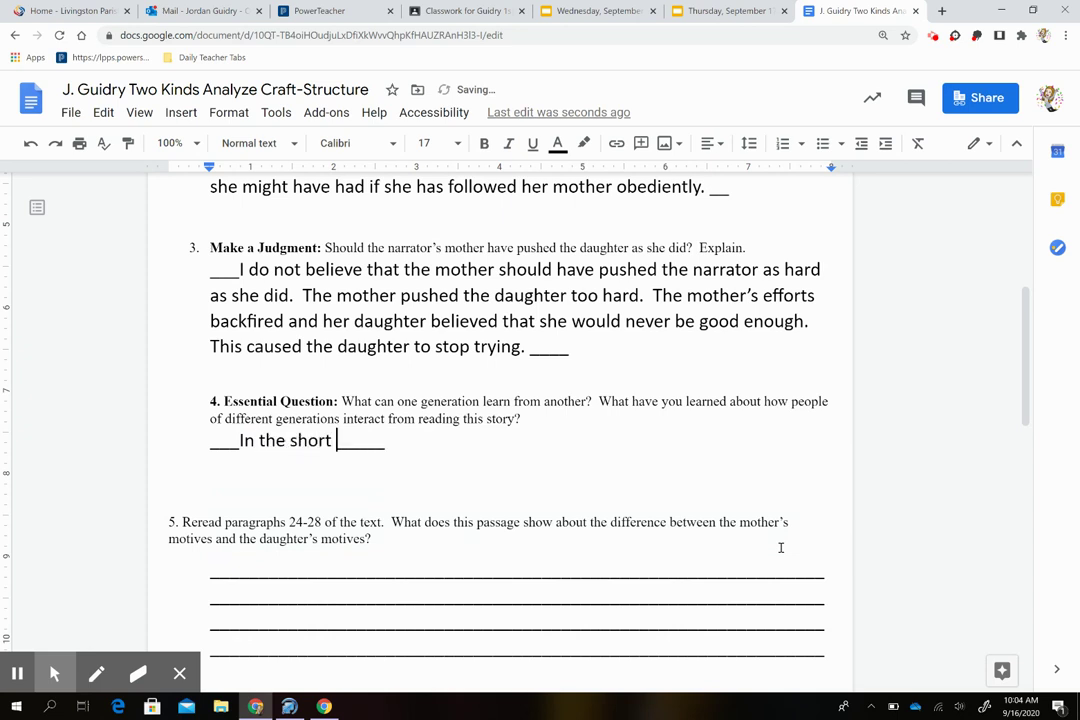
text(stoyr)
key(BackSpace)
key(BackSpace)
text(ry “T)
text(wo Kinds,”)
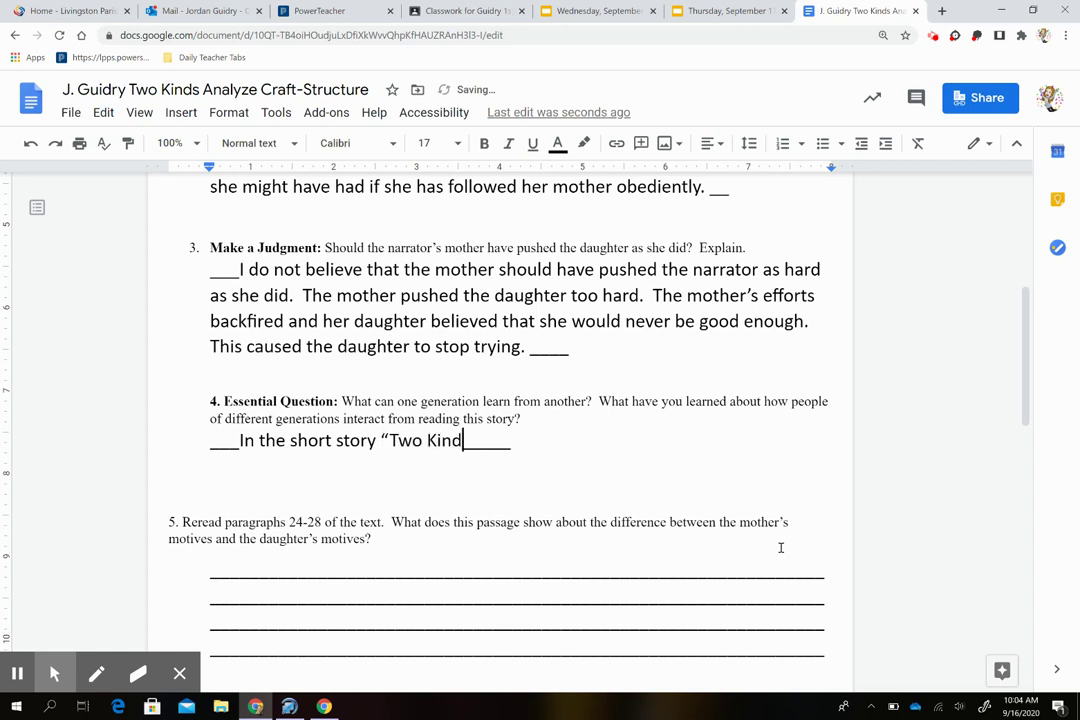
key(BackSpace)
key(BackSpace)
key(BackSpace)
text(” Amy )
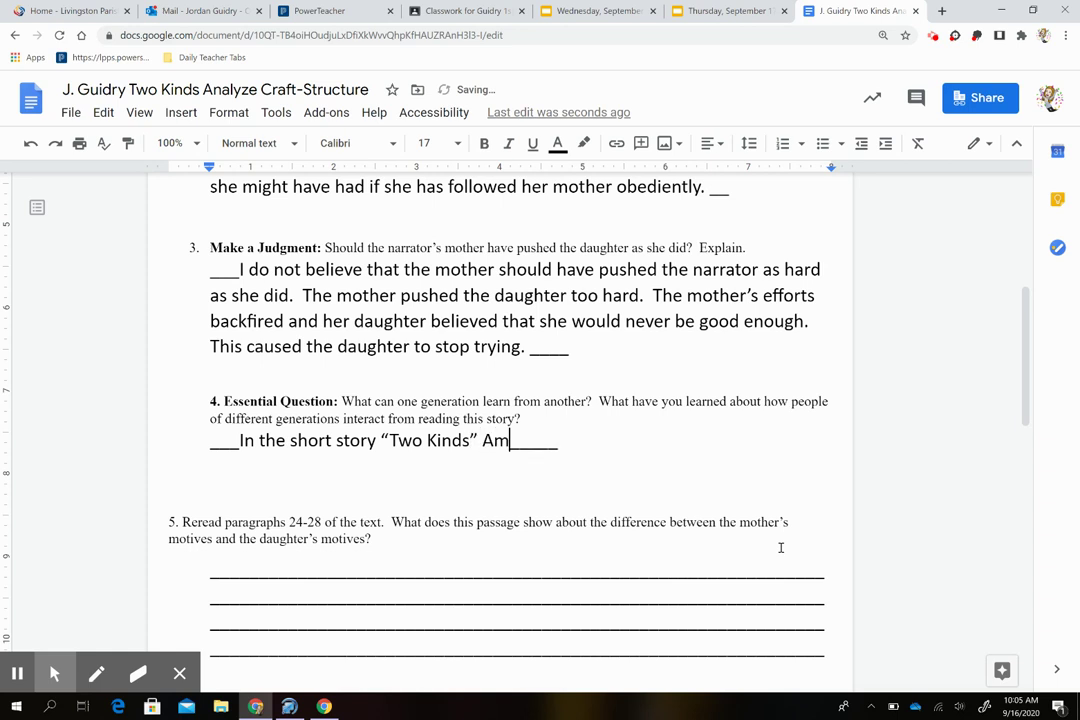
text(Tan )
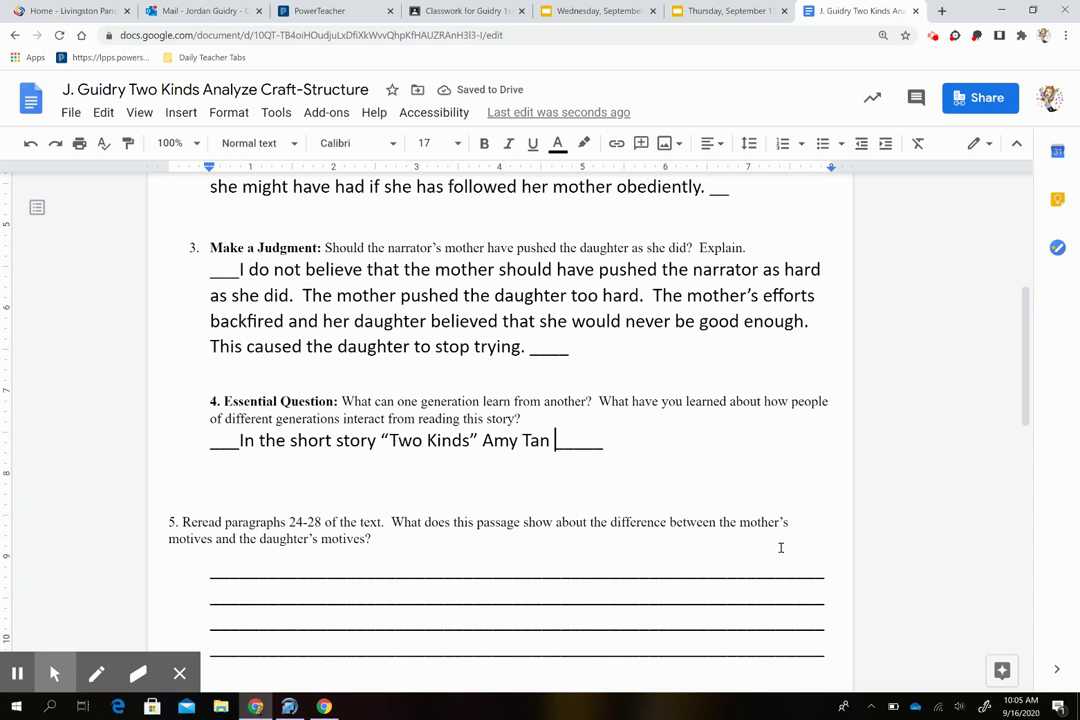
text(illustrates )
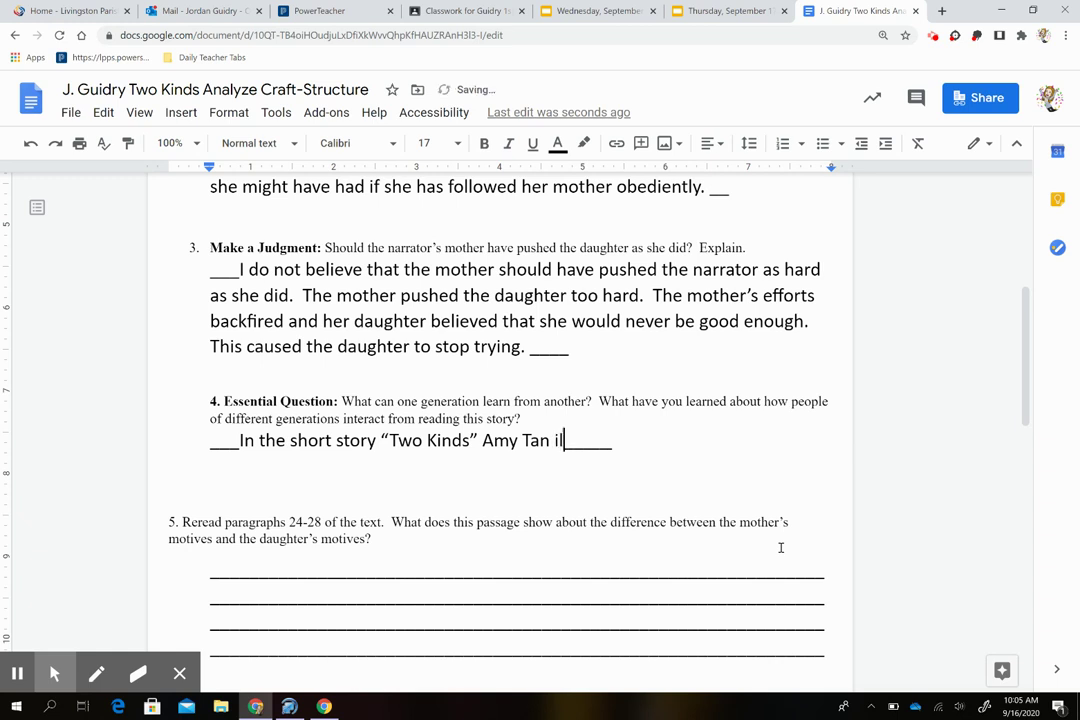
text(that )
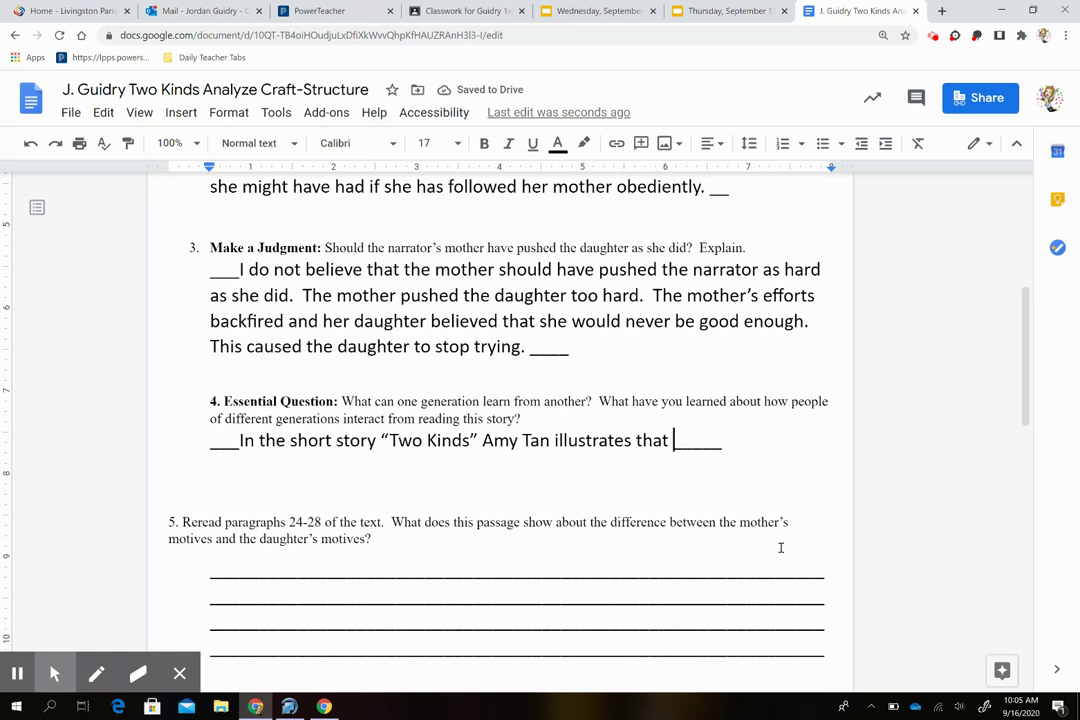
text(peope)
key(BackSpace)
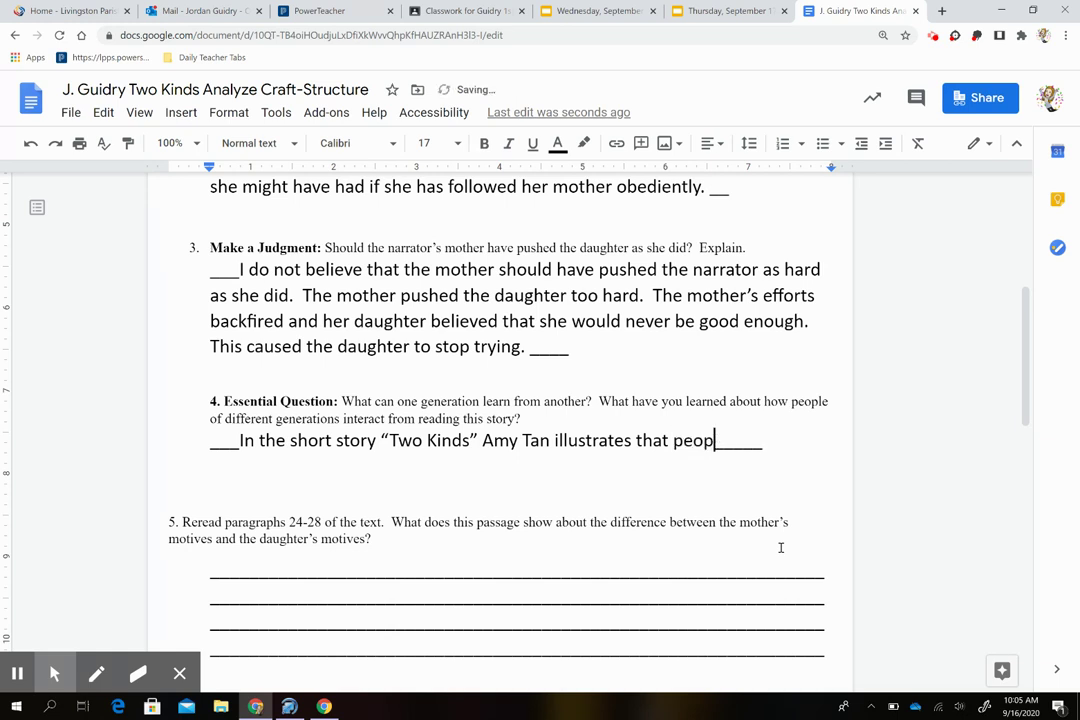
Step: Continue: generations learn from how each other acts under pressure and tries to influence each other
text(le )
text(of differen)
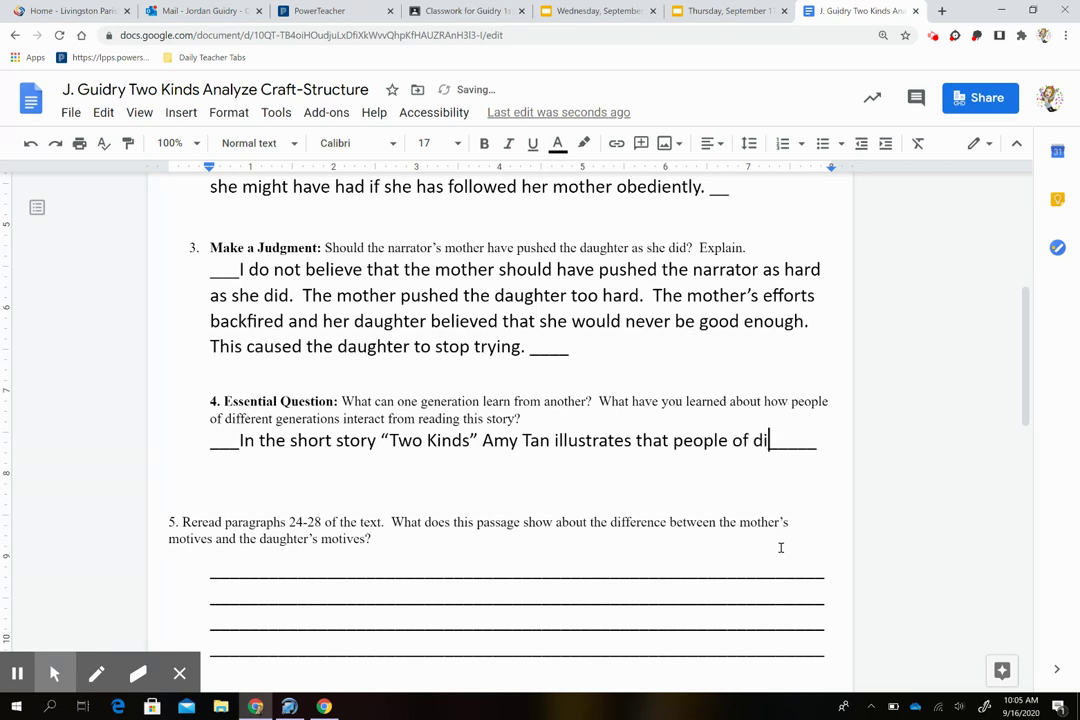
text(t generations )
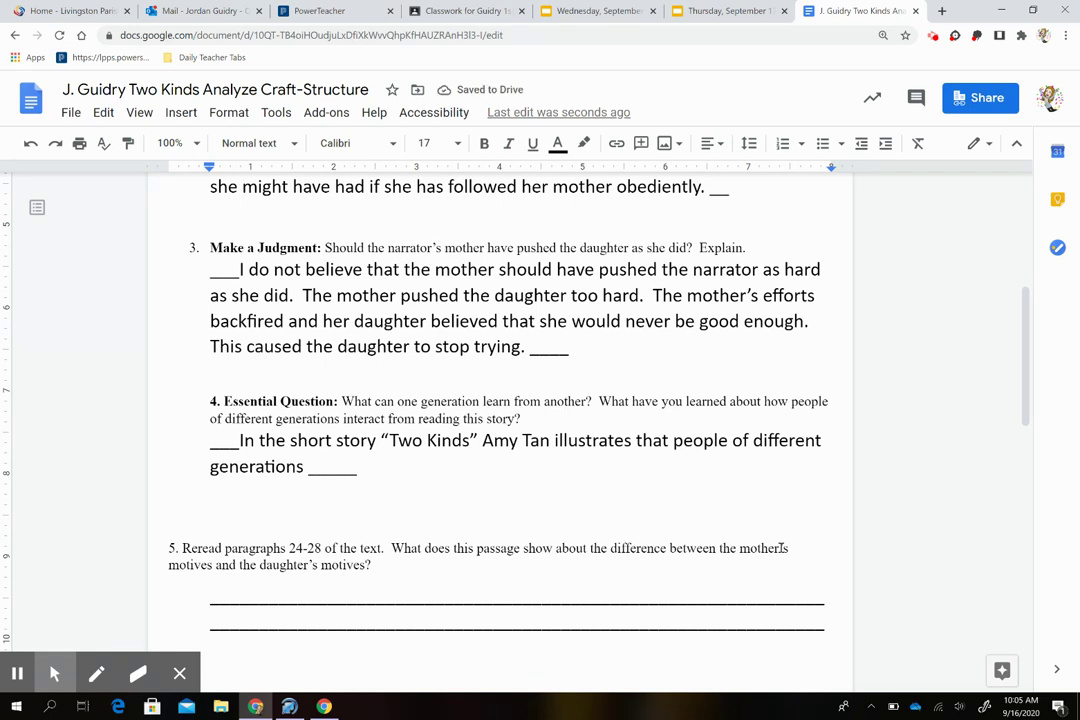
text(can lea)
text(rn fon the )
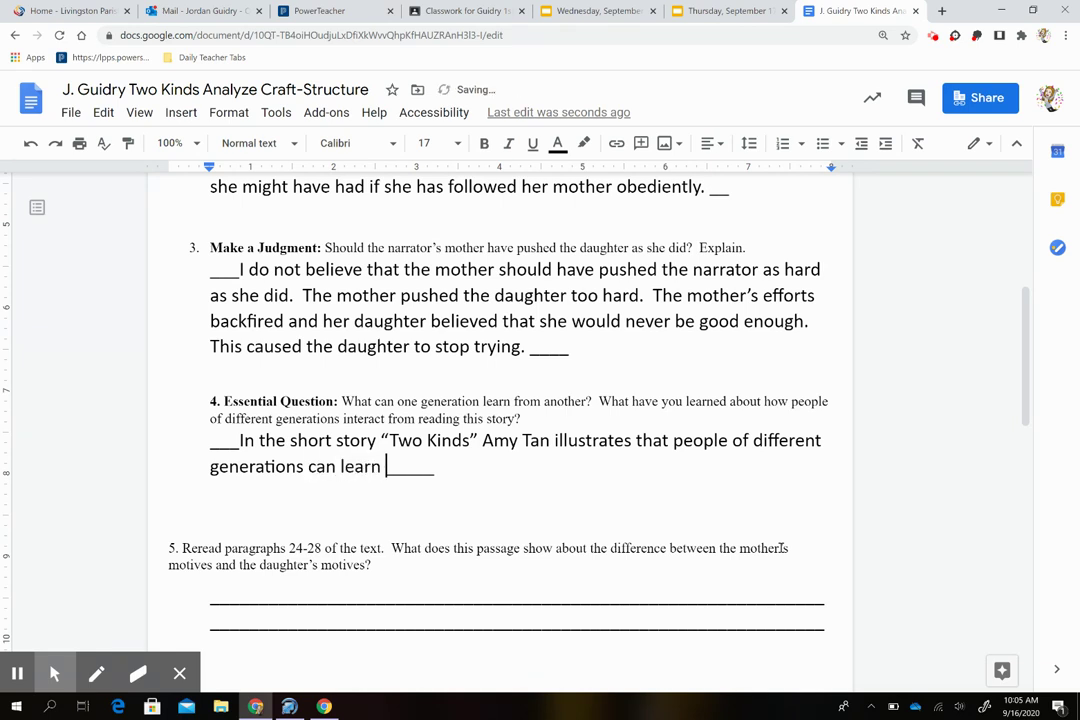
text(ways of)
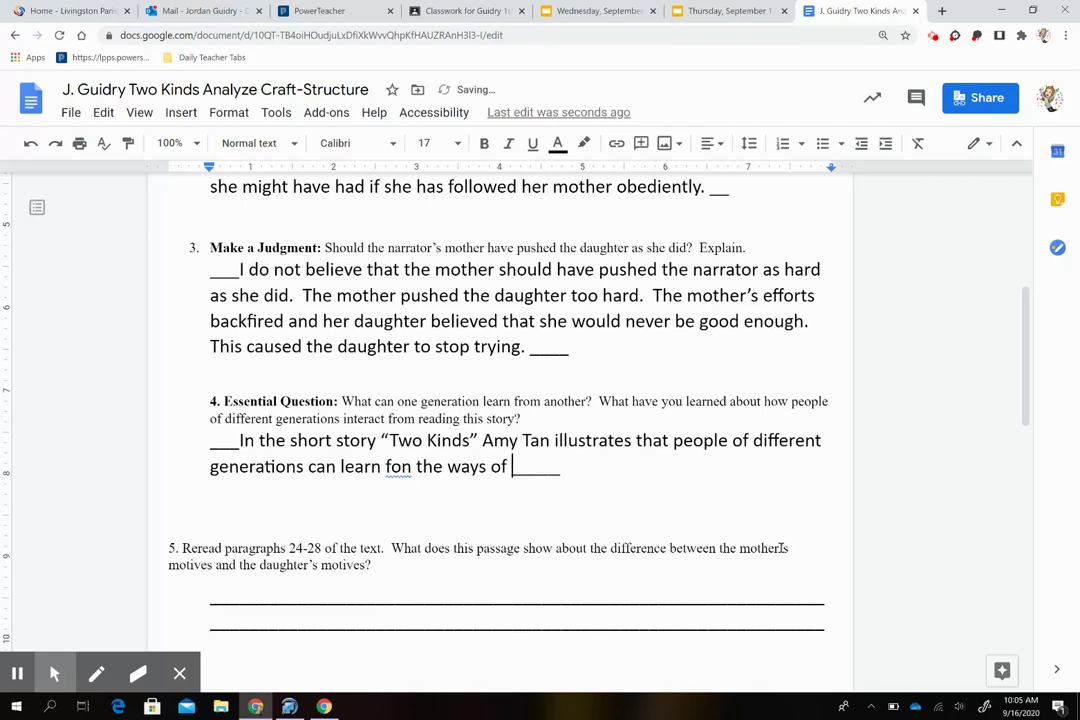
key(BackSpace)
key(BackSpace)
key(BackSpace)
text(that wa)
key(BackSpace)
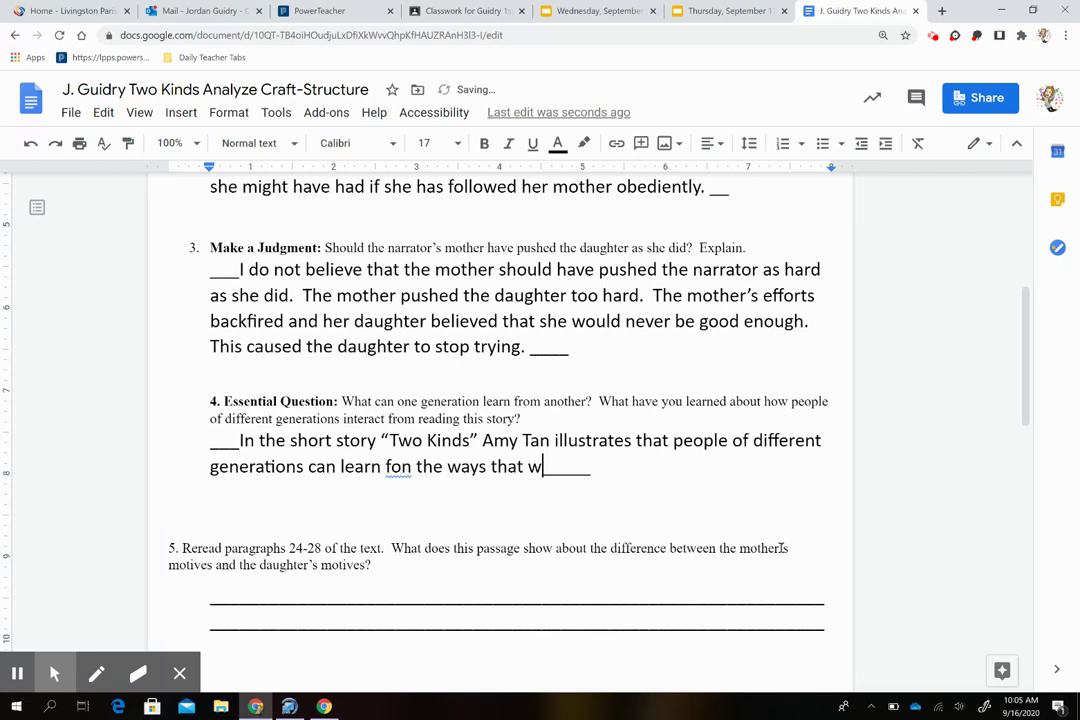
key(BackSpace)
text(each other )
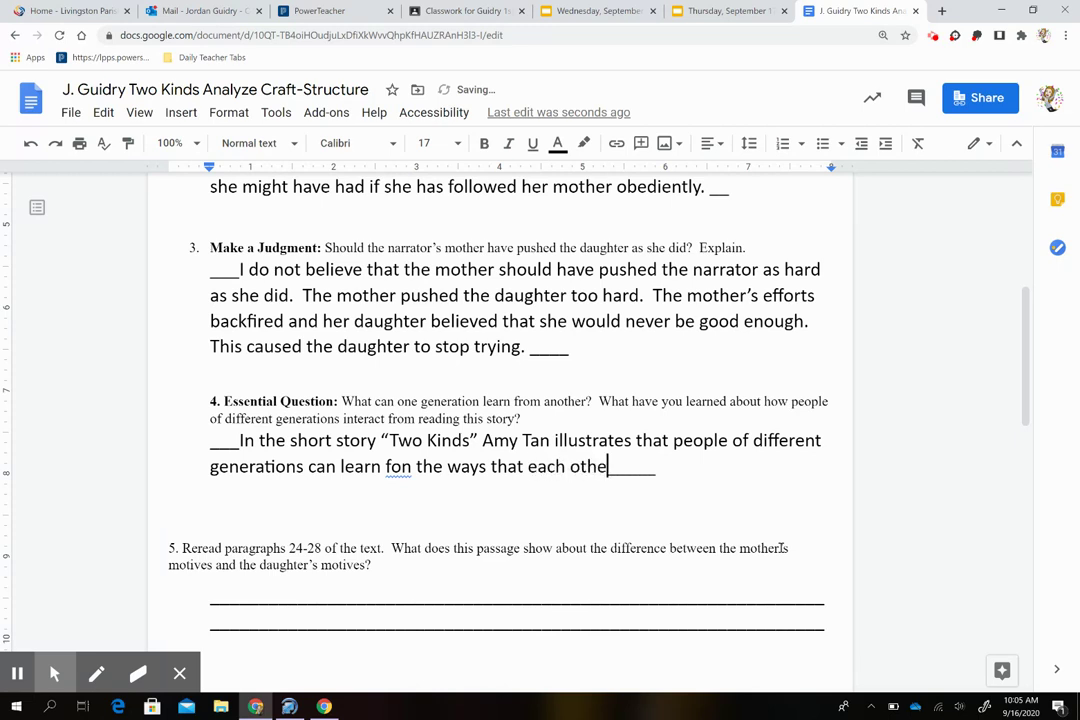
text(acts und)
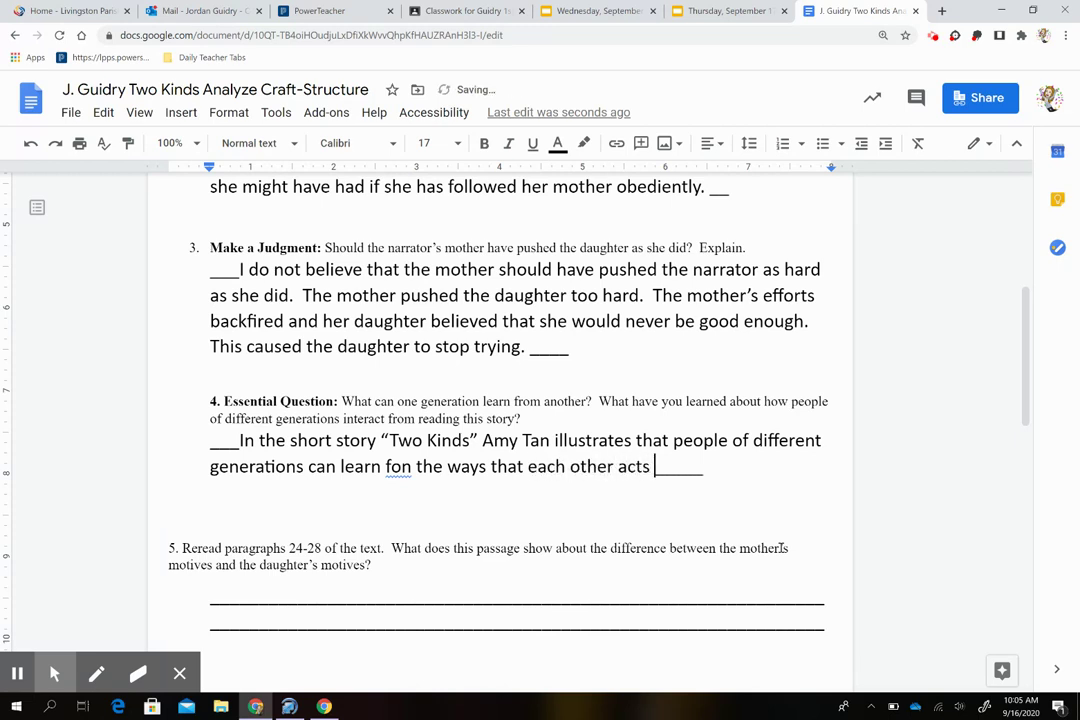
text(er pressure)
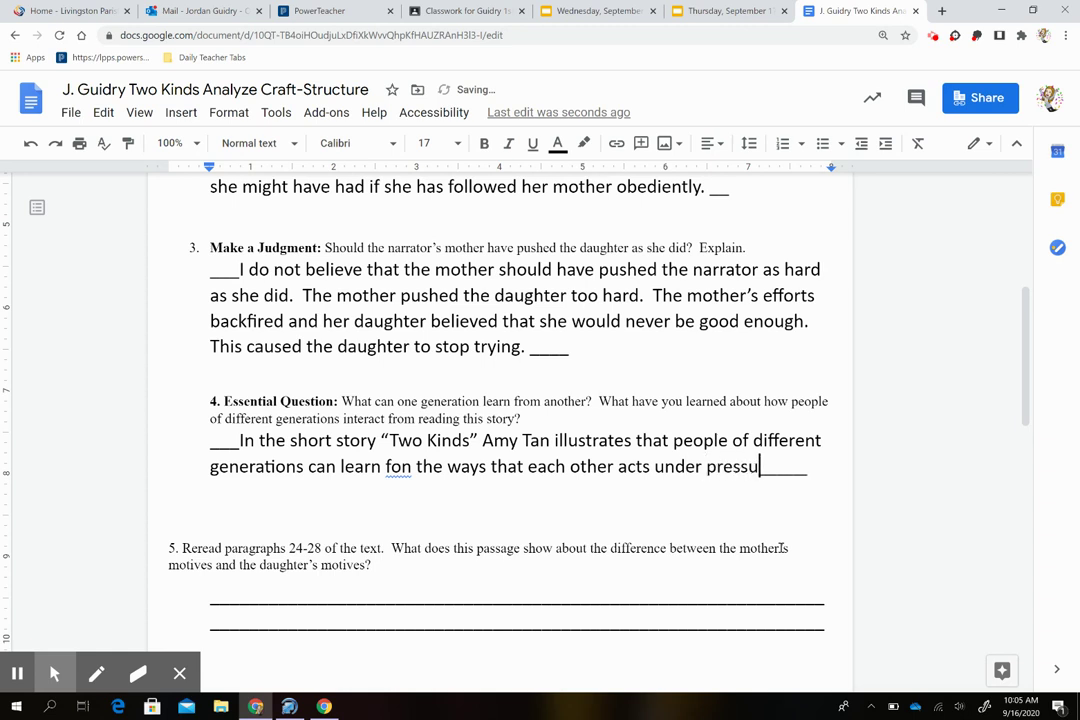
text( and )
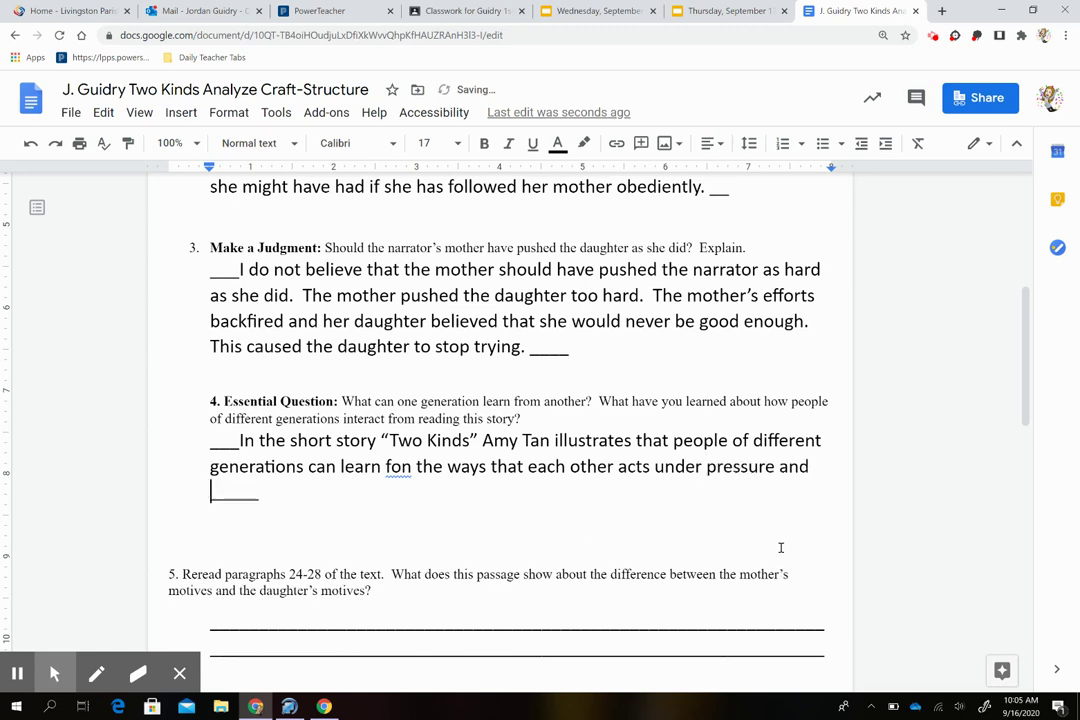
text(tries )
text(to influence t)
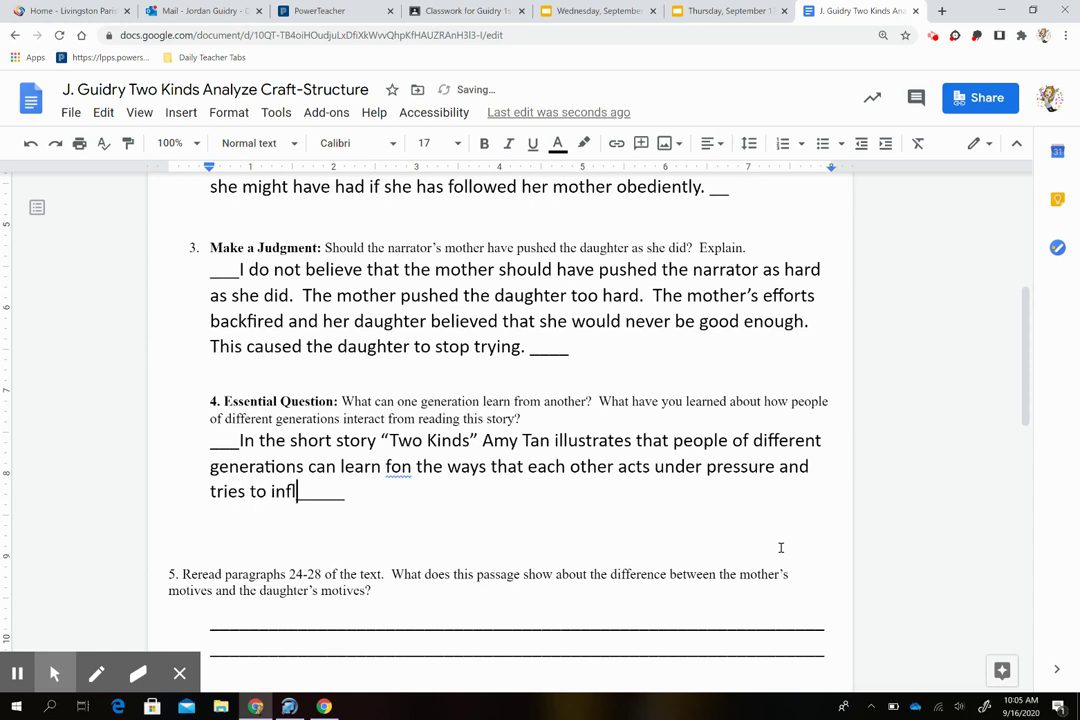
text(h)
key(BackSpace)
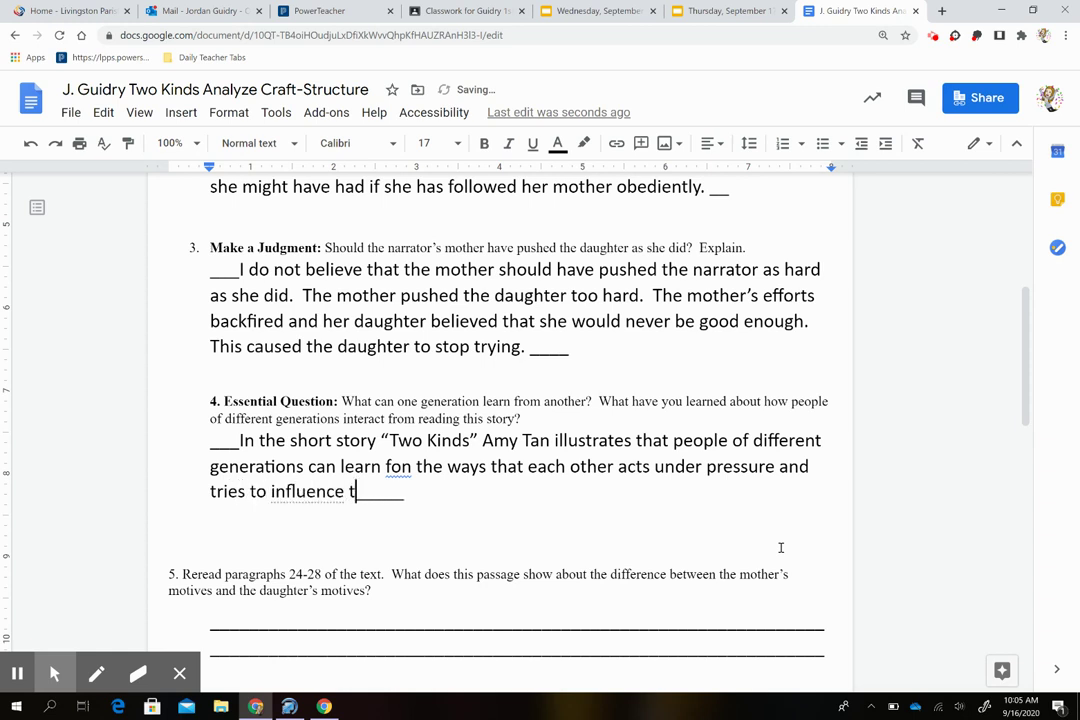
key(BackSpace)
text(each )
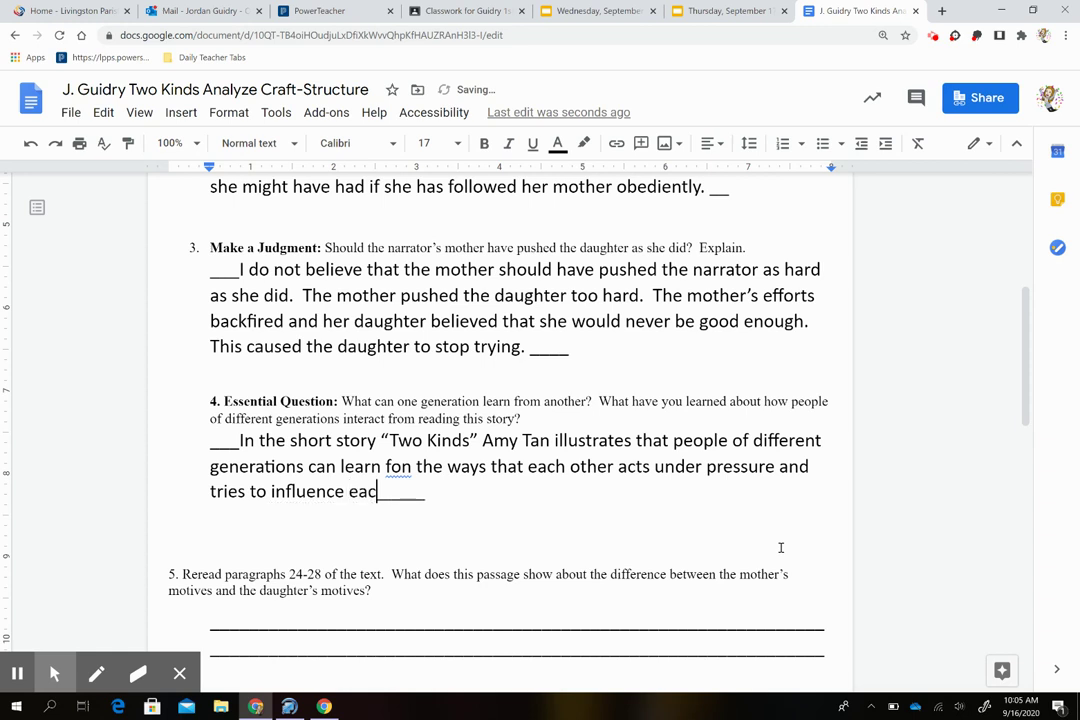
text(other.)
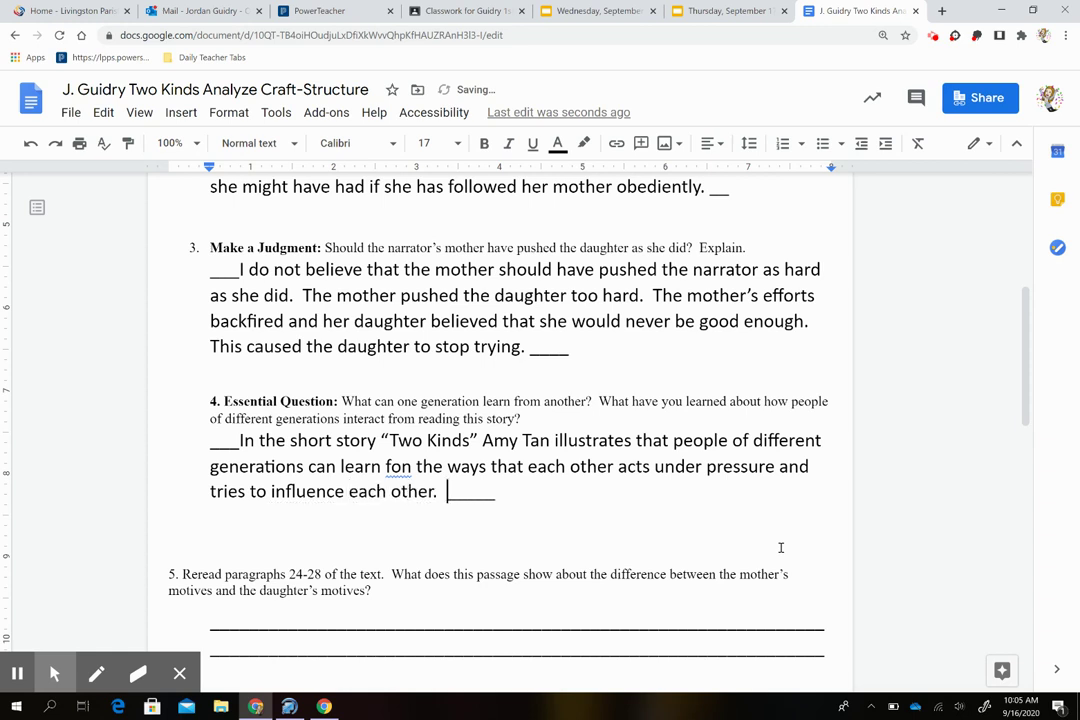
Step: Correct the misspelled 'fon' to 'from' using the spelling suggestion
right_click(398, 467)
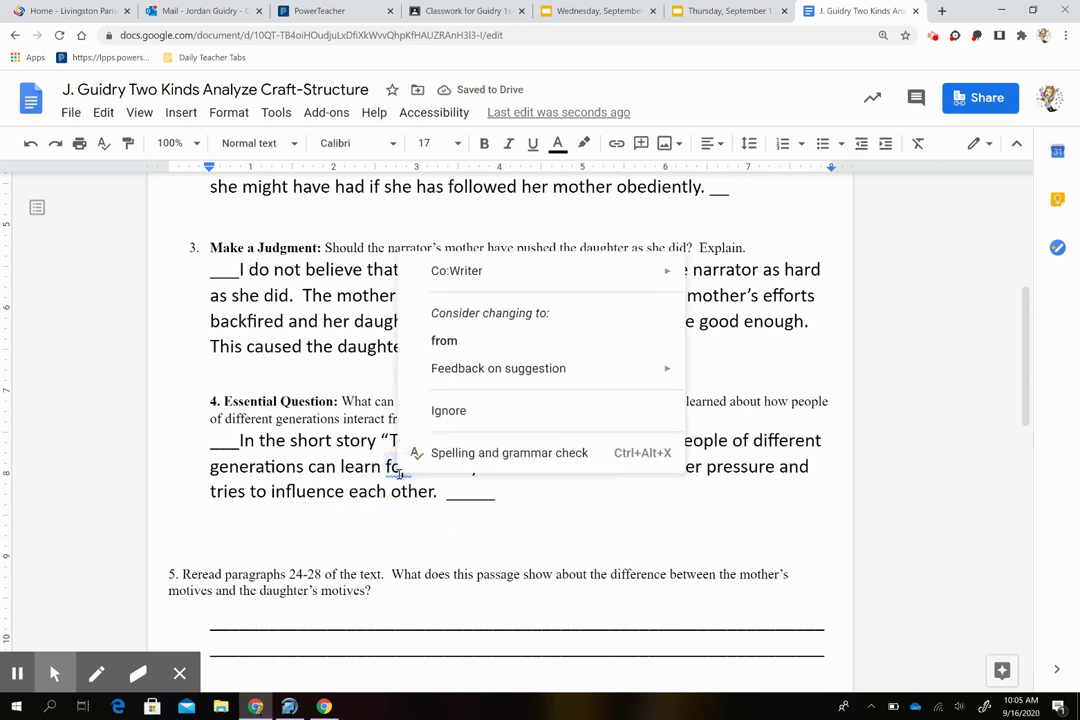
click(415, 352)
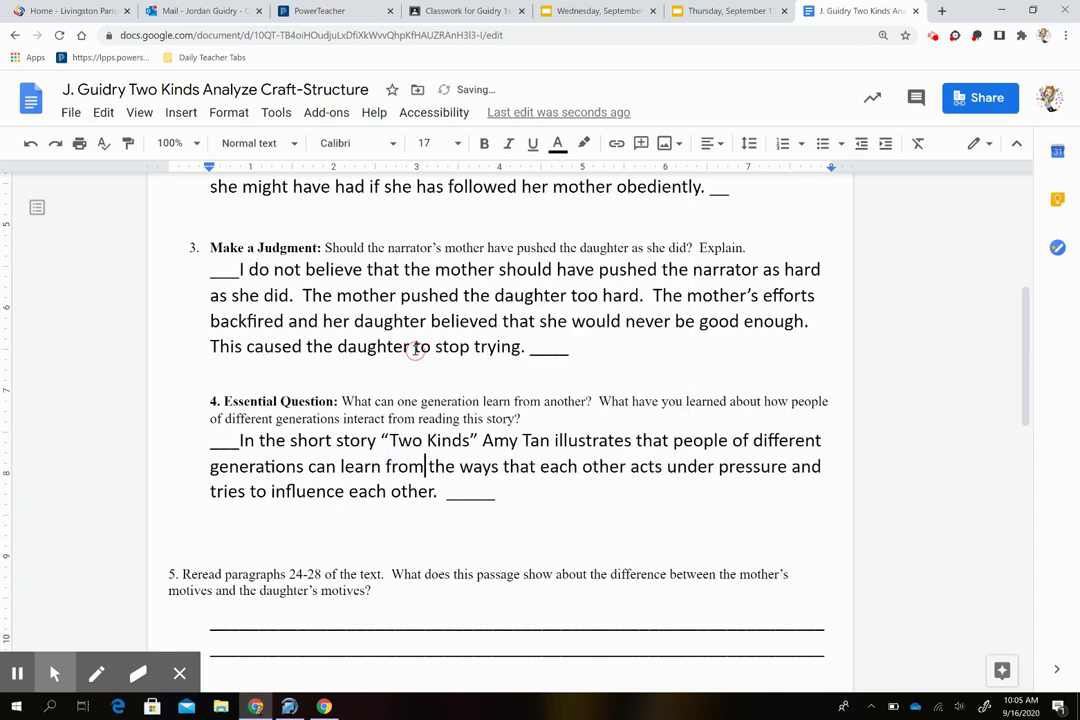
click(425, 466)
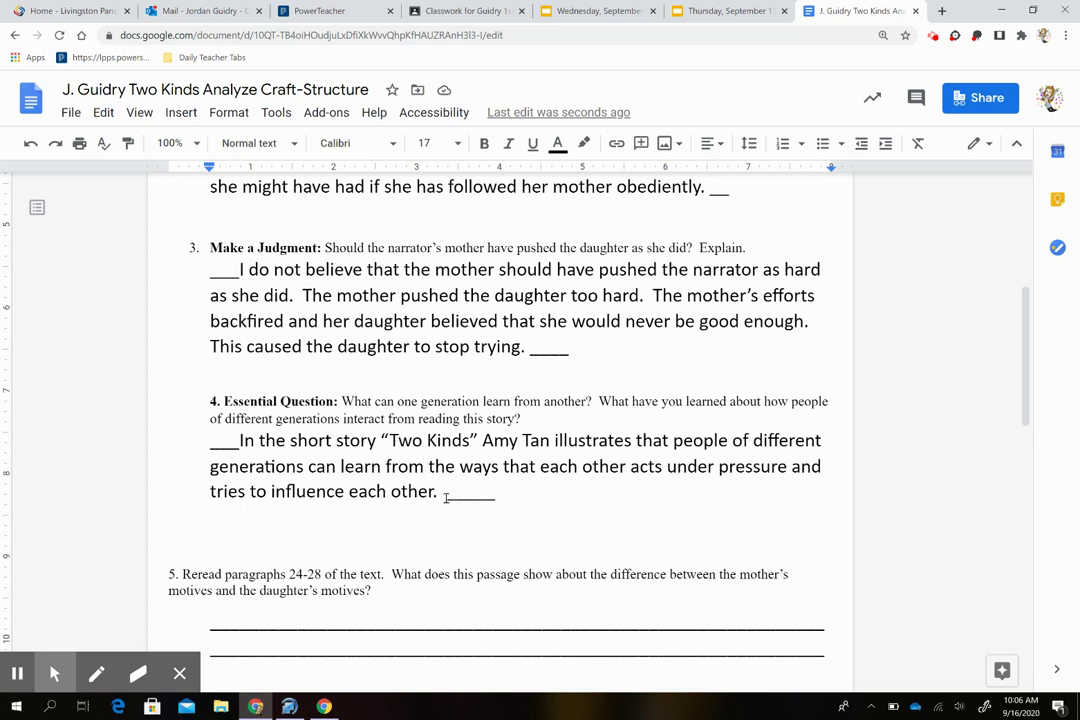
click(446, 497)
Step: Adjust the blank lines below the question 4 answer so question 5 moves to the next page
scroll(446, 495, down, 1)
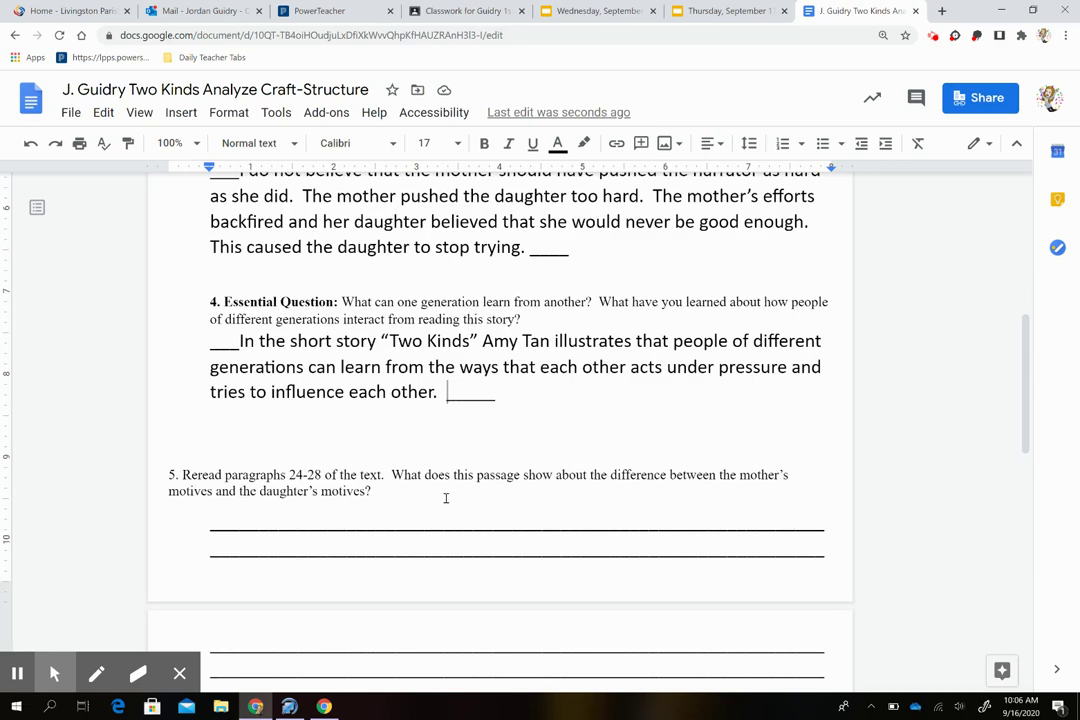
click(394, 440)
key(BackSpace)
key(BackSpace)
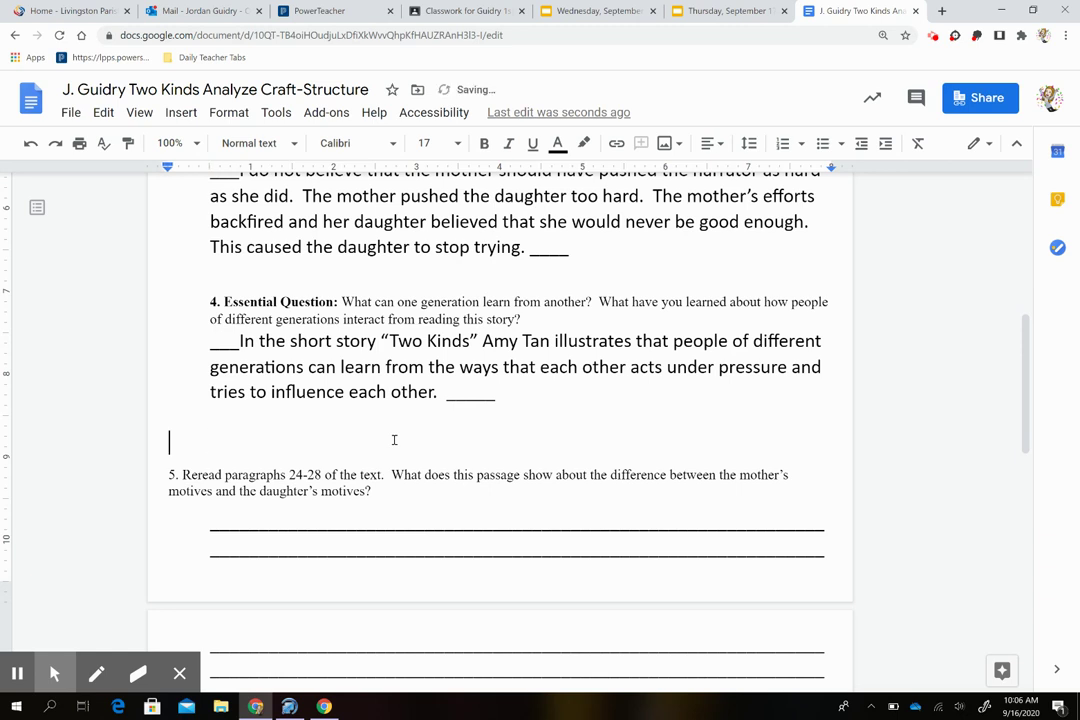
key(Return)
key(Return)
key(Return)
key(Return)
key(Return)
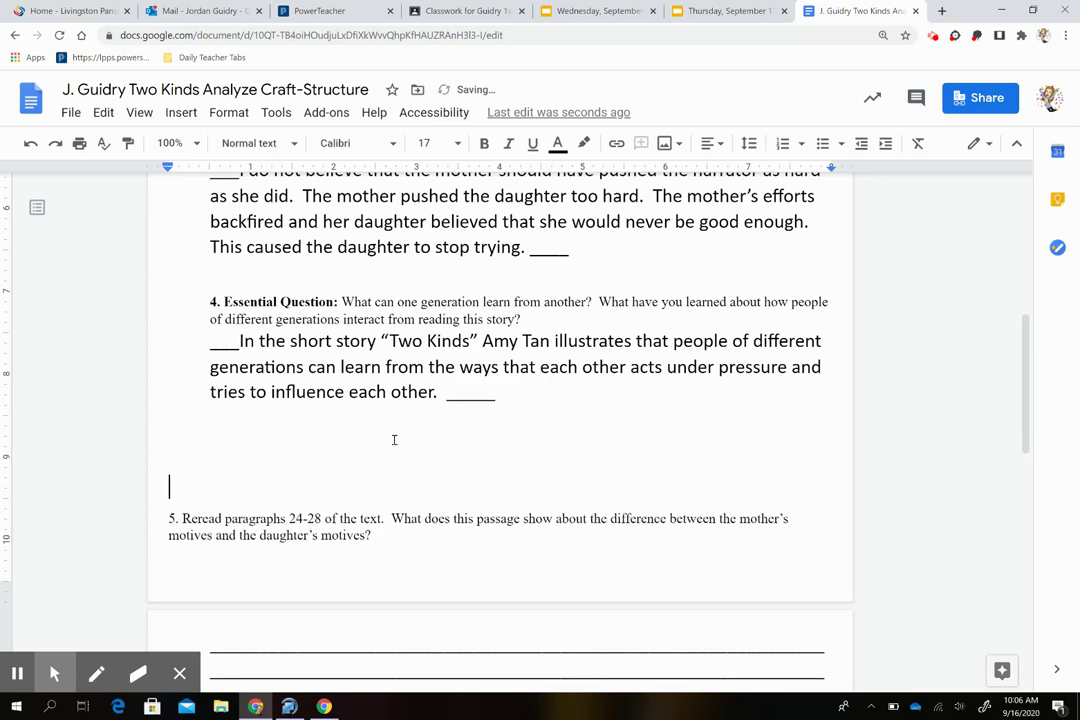
scroll(394, 440, down, 3)
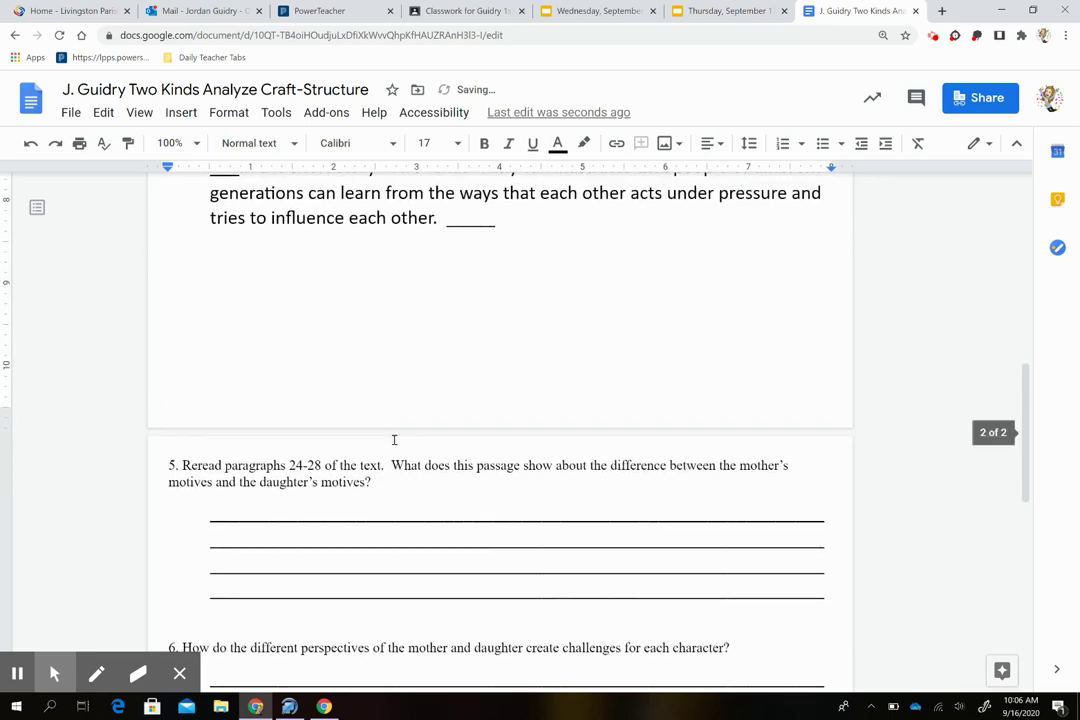
scroll(394, 440, down, 4)
scroll(394, 440, down, 2)
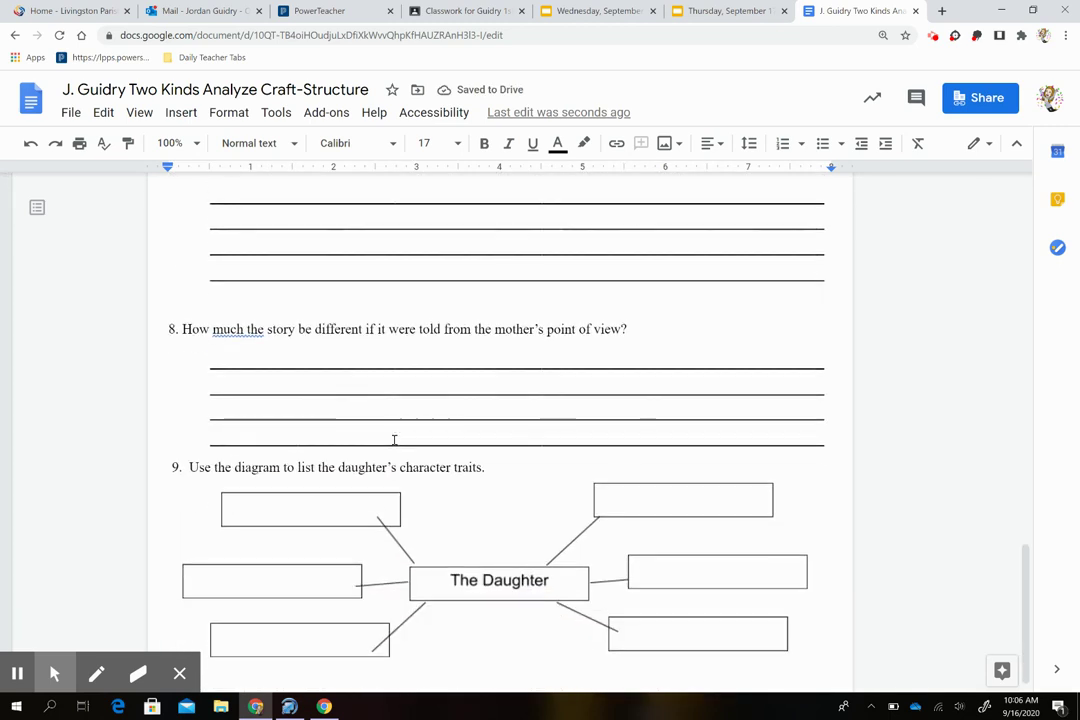
scroll(394, 440, up, 4)
scroll(394, 440, up, 1)
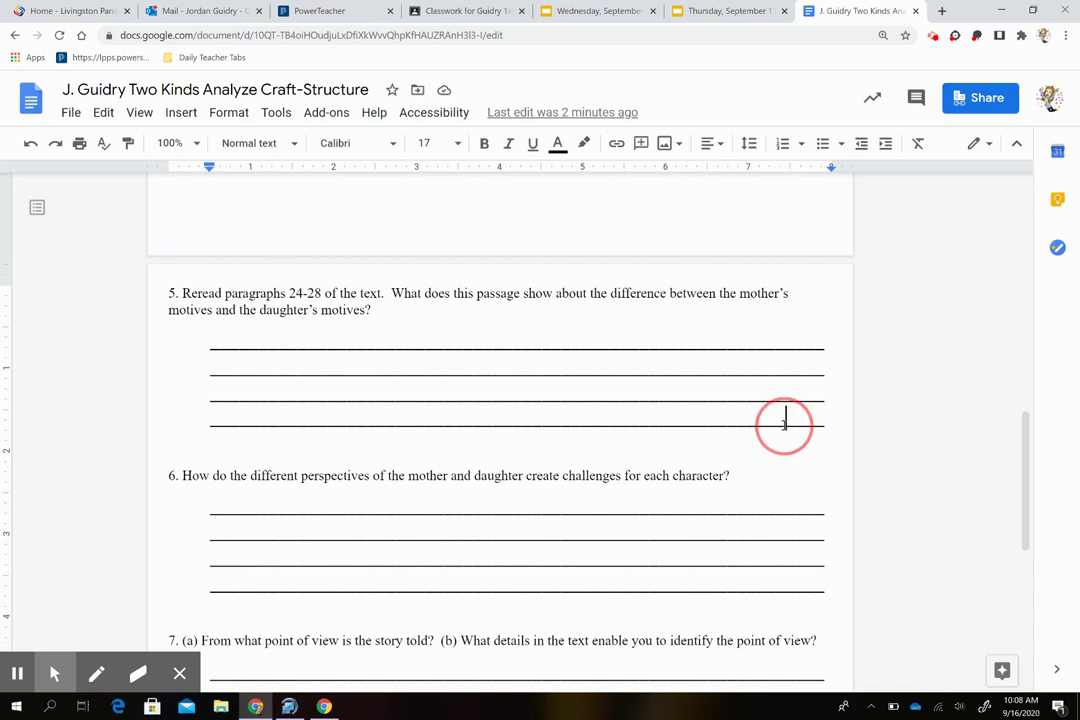
Step: Replace question 5's four answer lines: the mother wants to inspire her daughter; the daughter wants less expected of her
drag(783, 422, 251, 347)
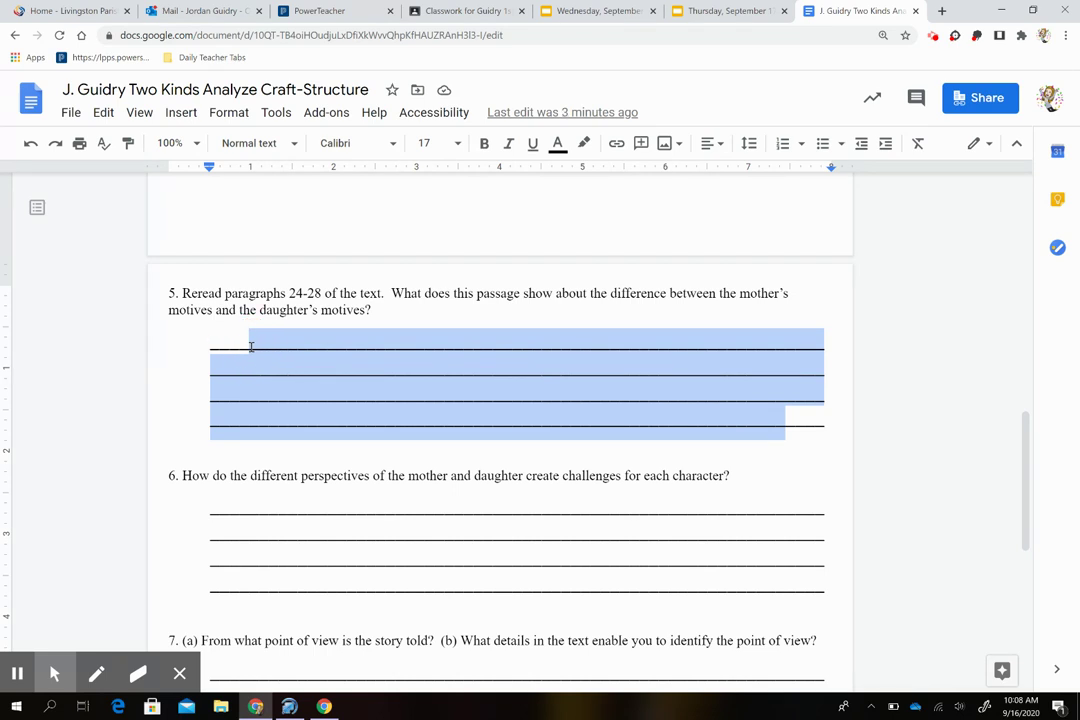
text(The mothe)
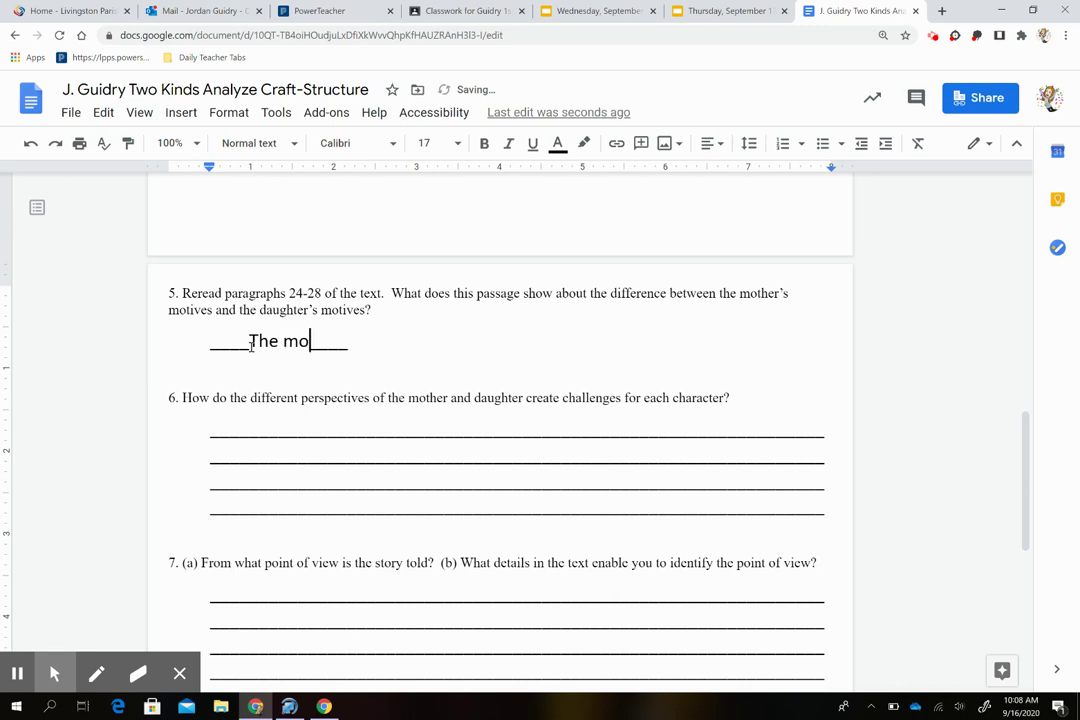
text(r wants to ins)
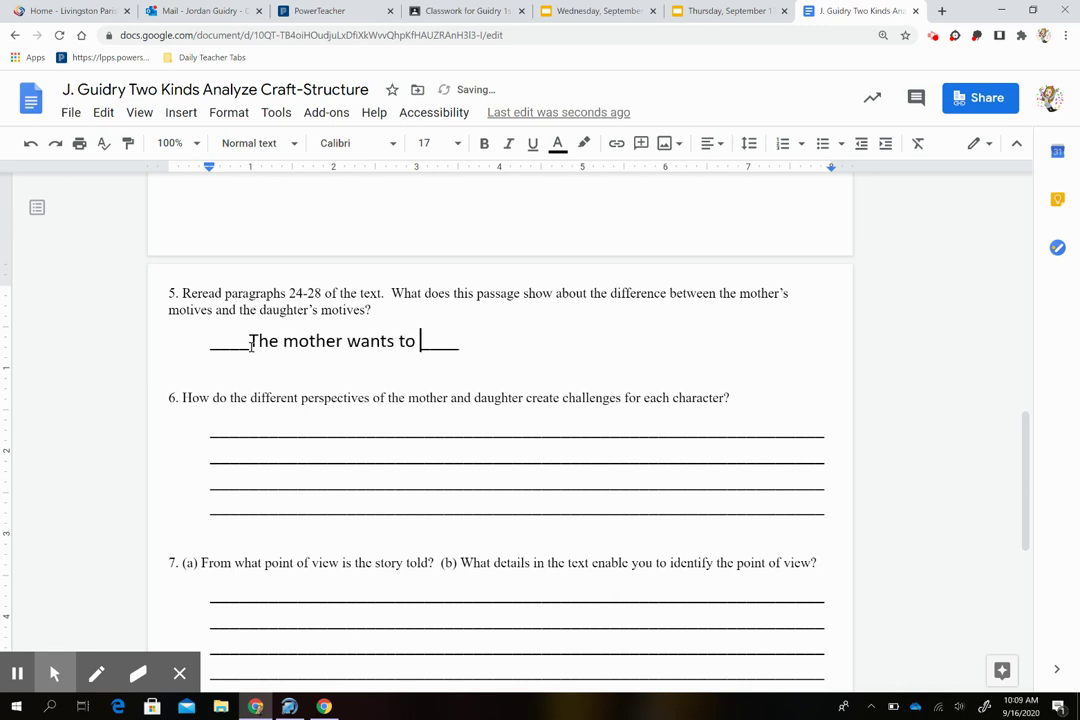
text(pire her dau)
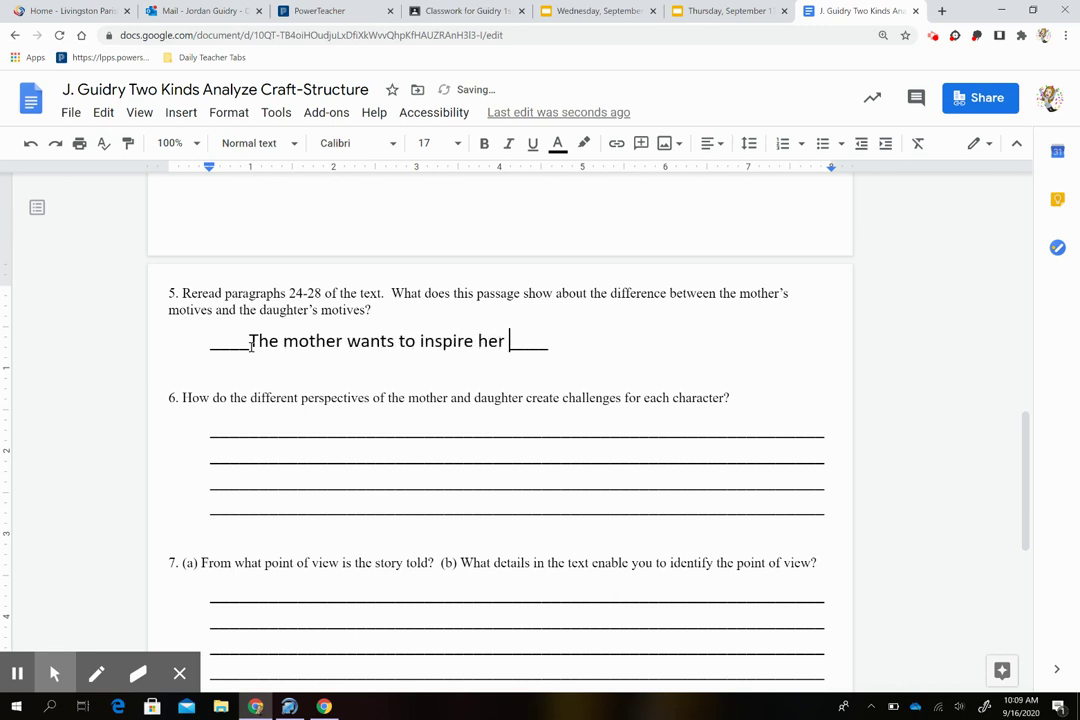
text(ughte)
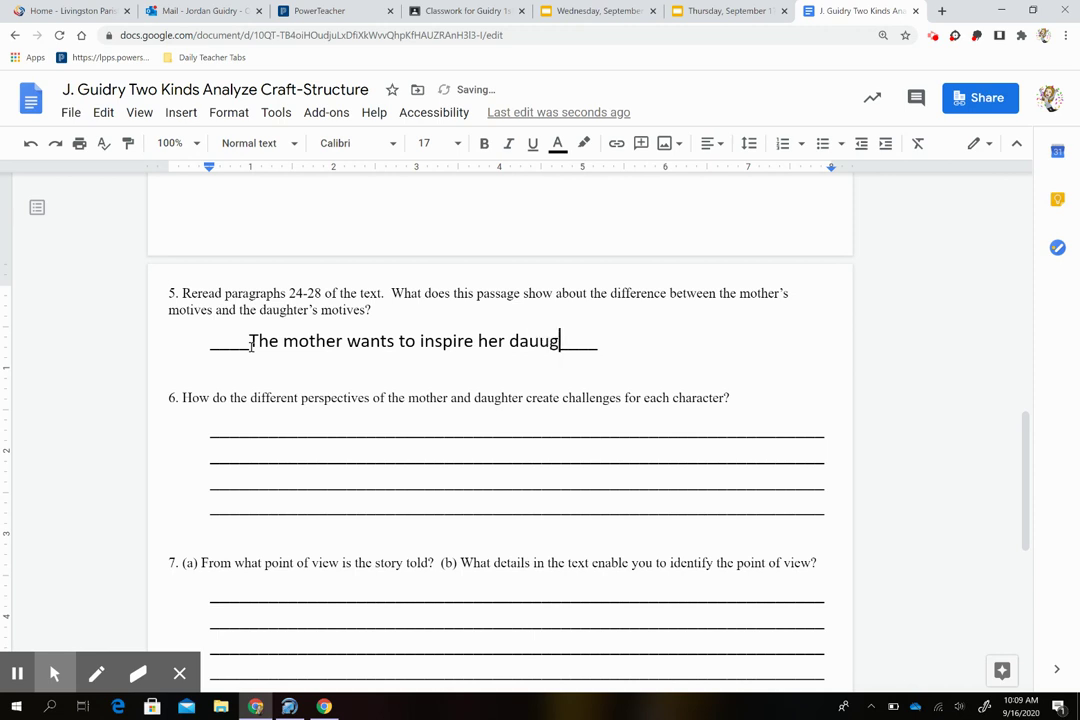
text(r )
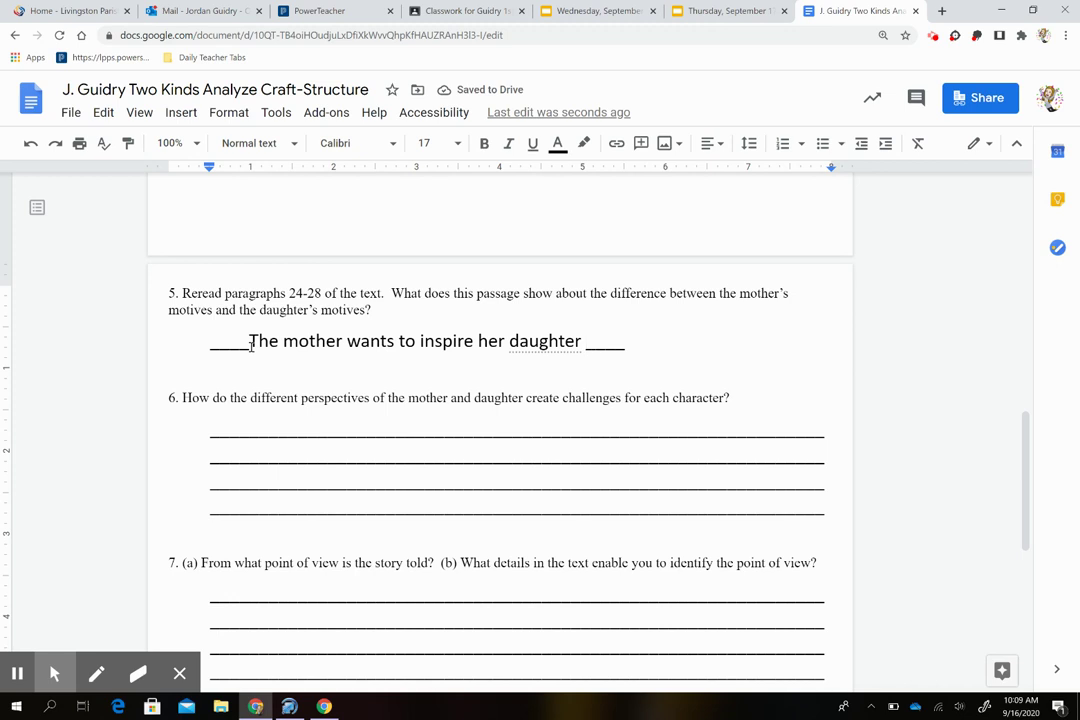
text(to be her )
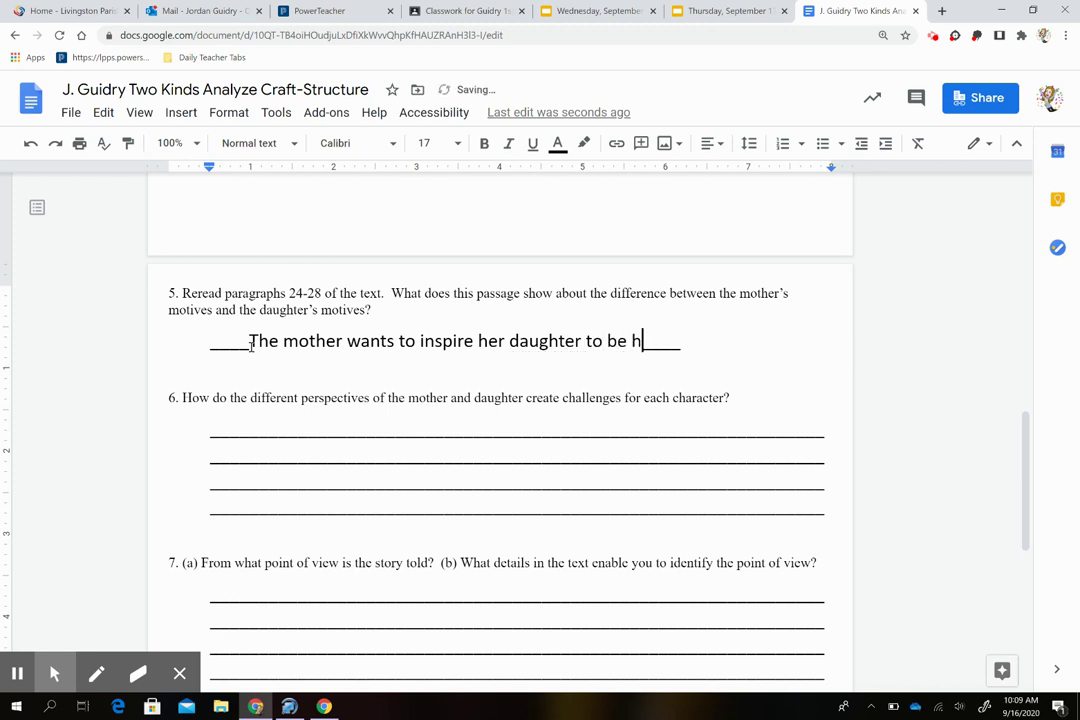
text(best while )
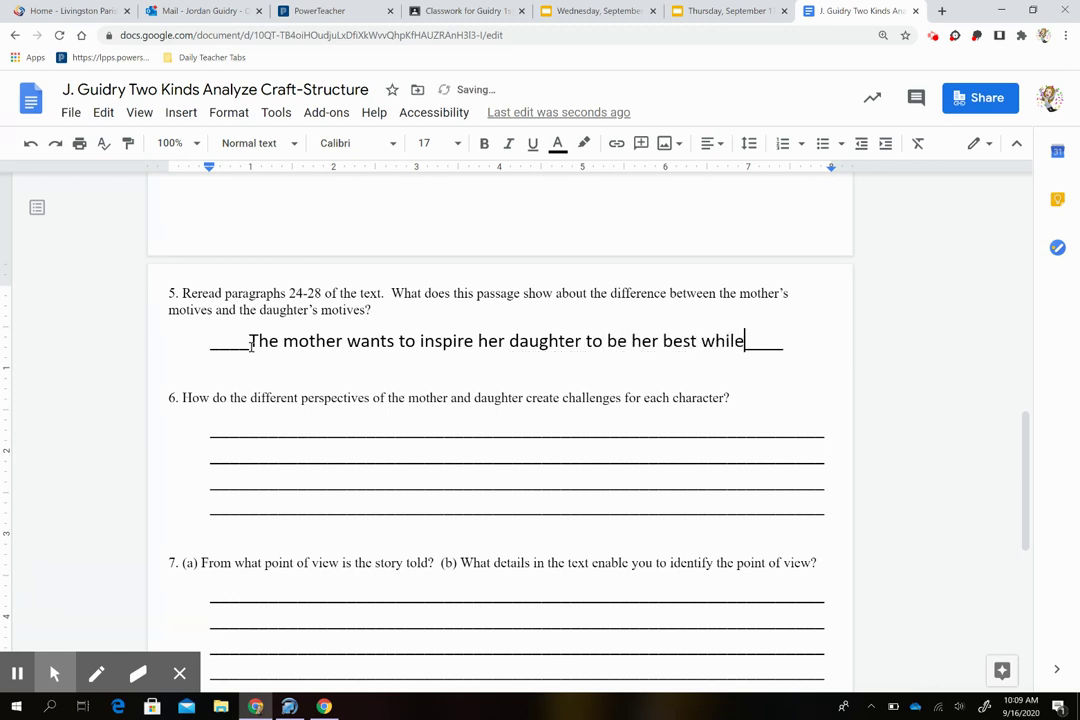
text(the)
text(daughter wats )
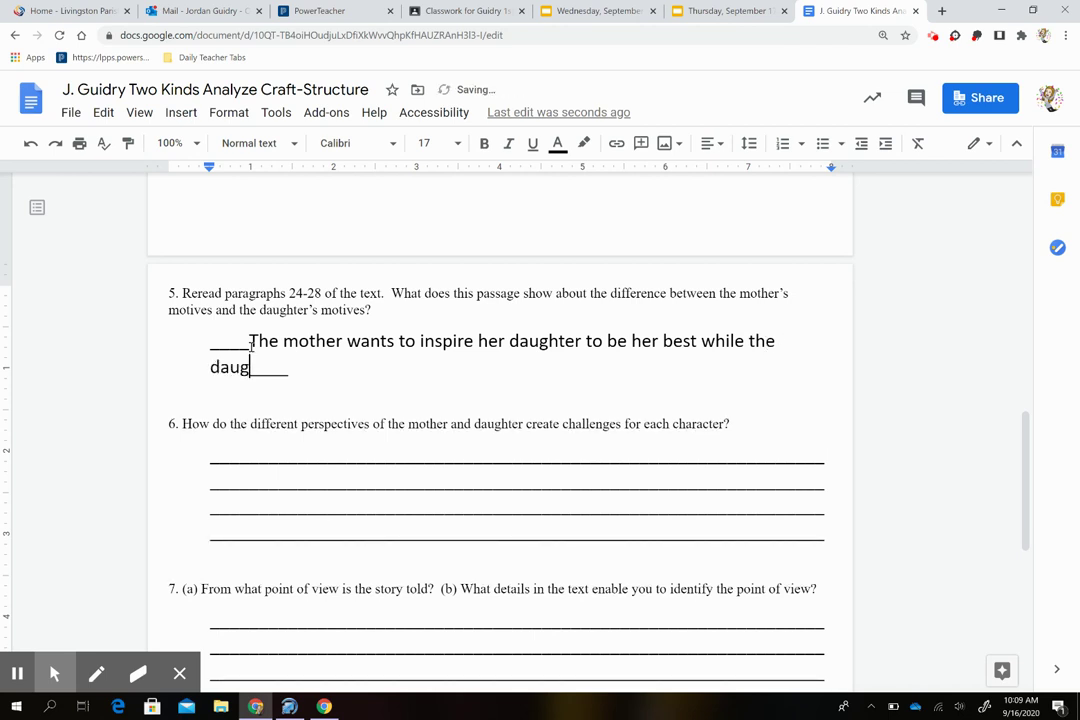
text(the m)
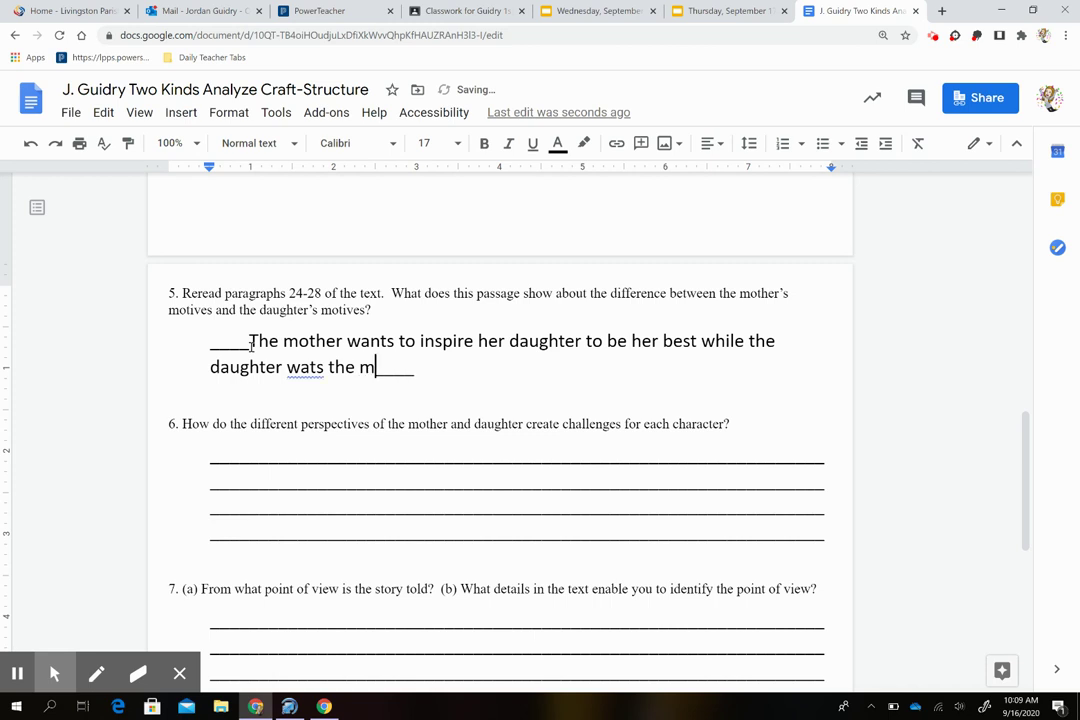
text(other to )
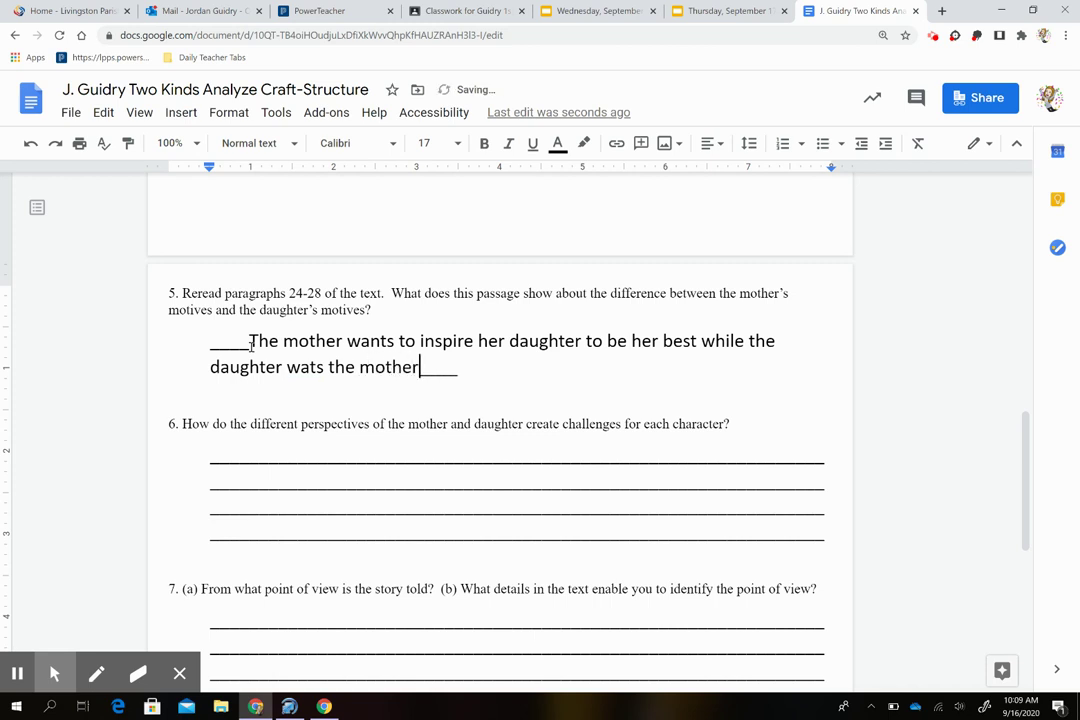
text(accept les)
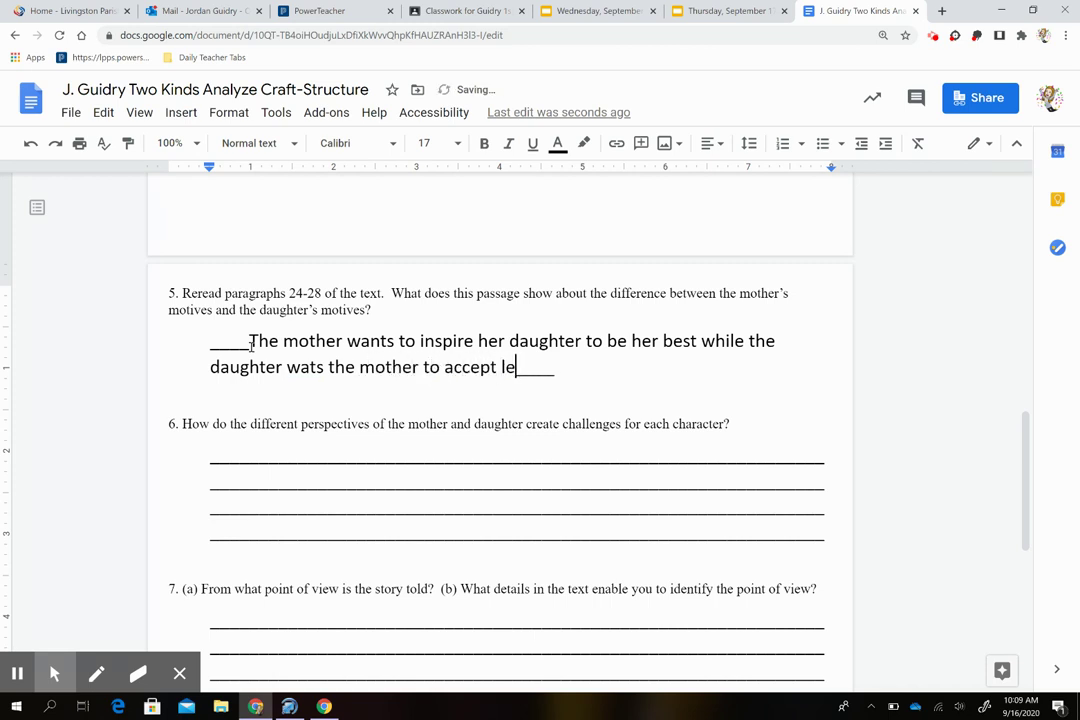
text(s from me.)
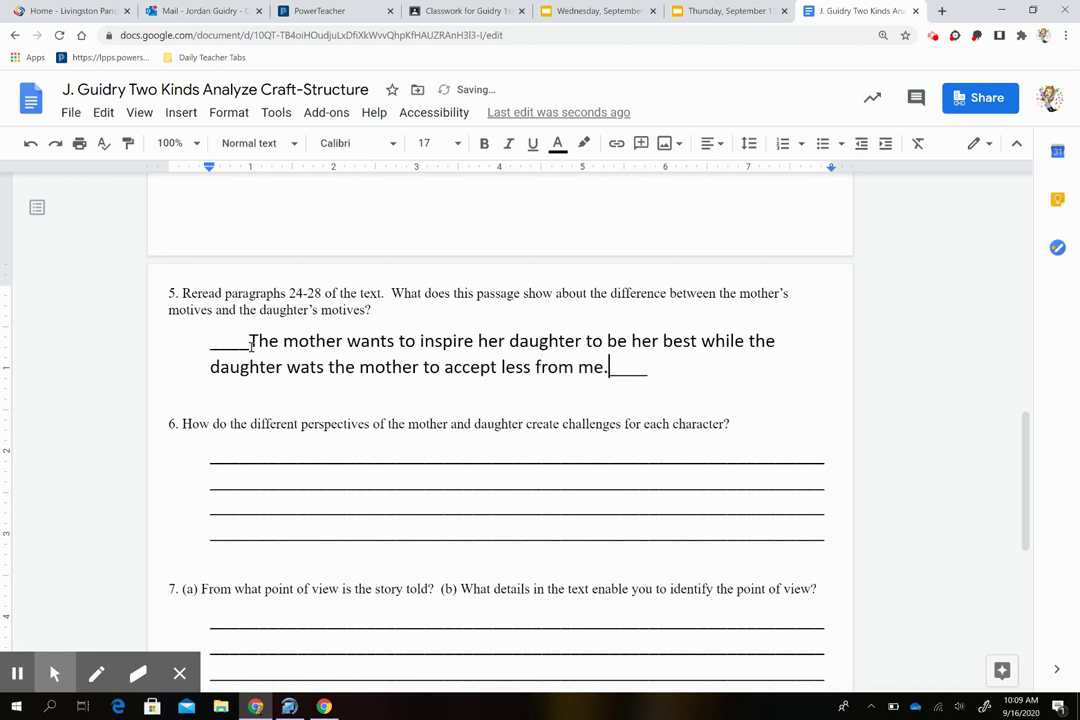
key(BackSpace)
key(BackSpace)
key(BackSpace)
key(BackSpace)
text(her.)
Step: Fix 'wats' to 'wants' via the spelling suggestion and return the cursor to the answer's start
right_click(299, 368)
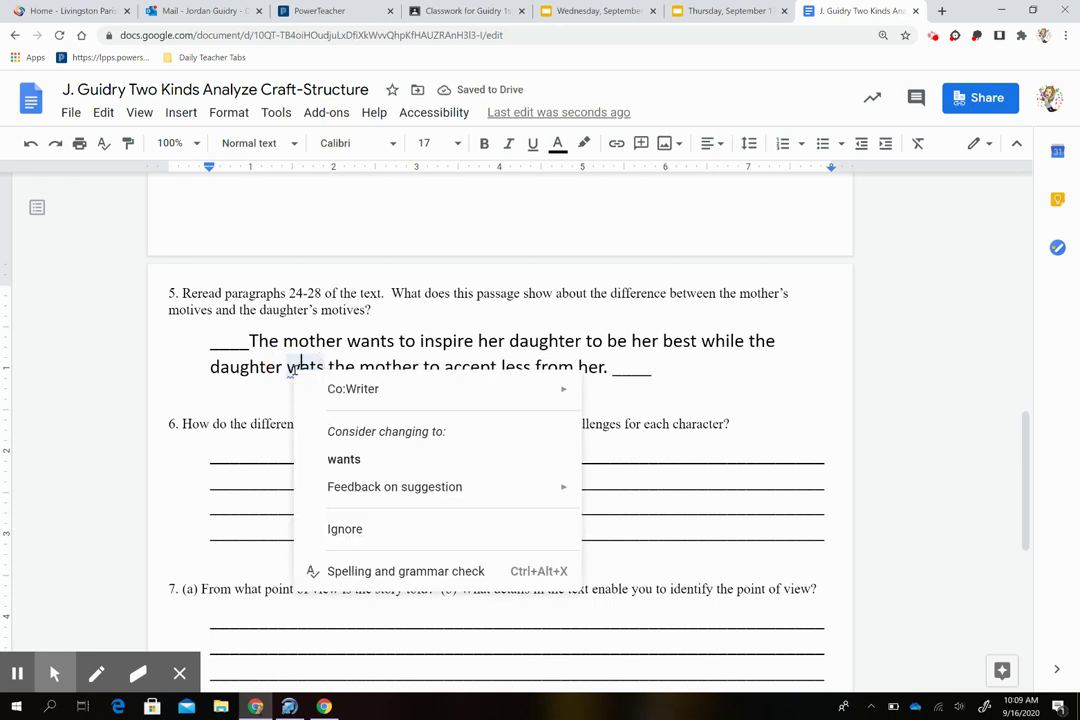
click(343, 459)
click(676, 369)
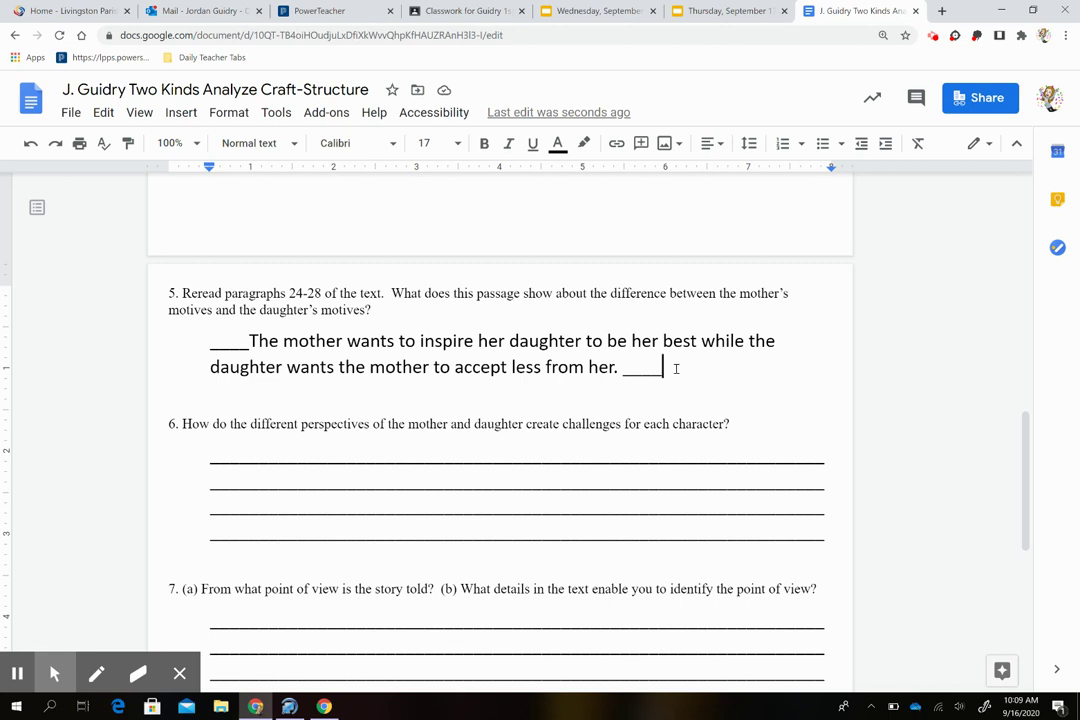
click(250, 342)
Step: Prefix the answer with 'Paragraphs 24-28 show that' and lowercase 'The' to 'the'
text(Paragraphs )
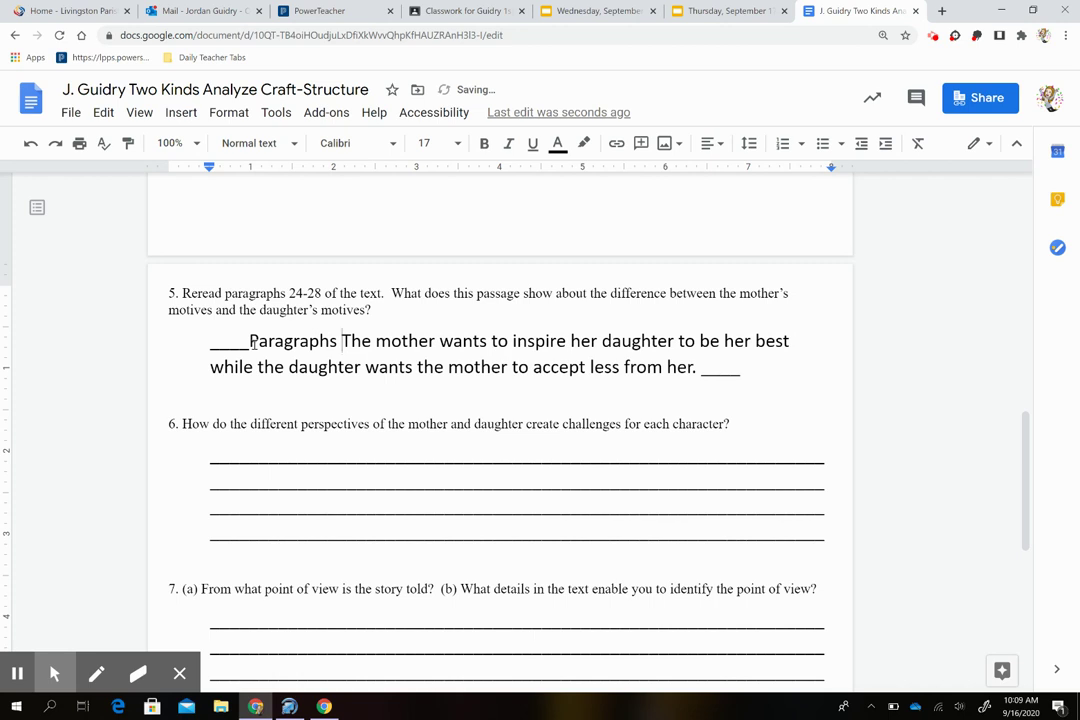
text(24-28 )
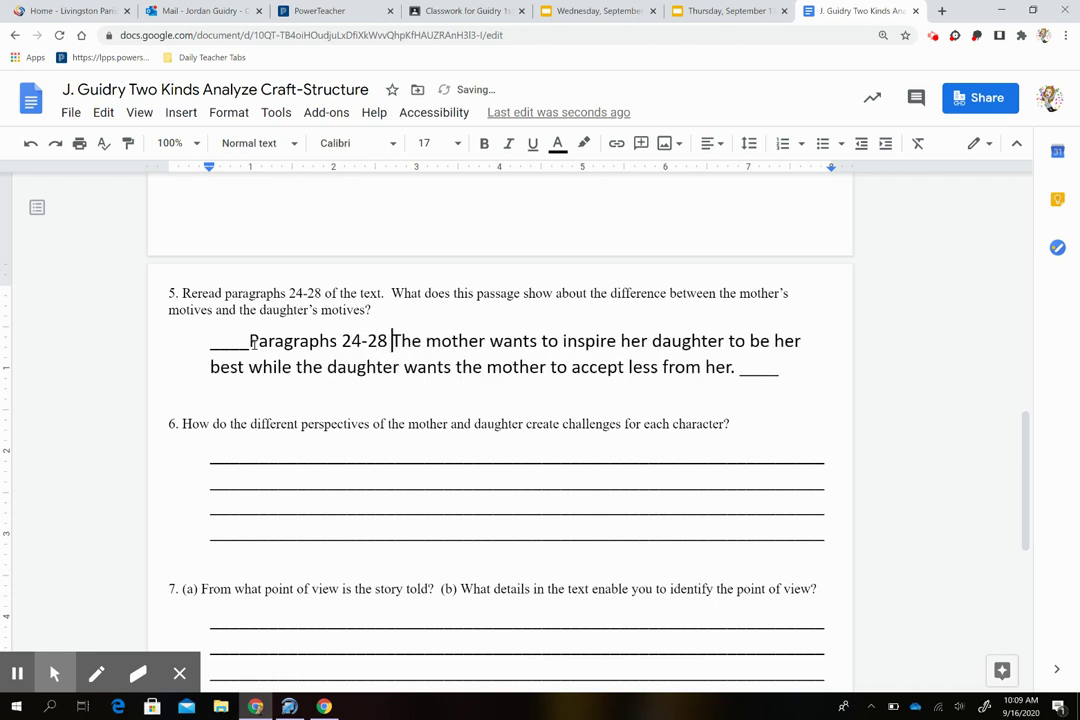
text(show )
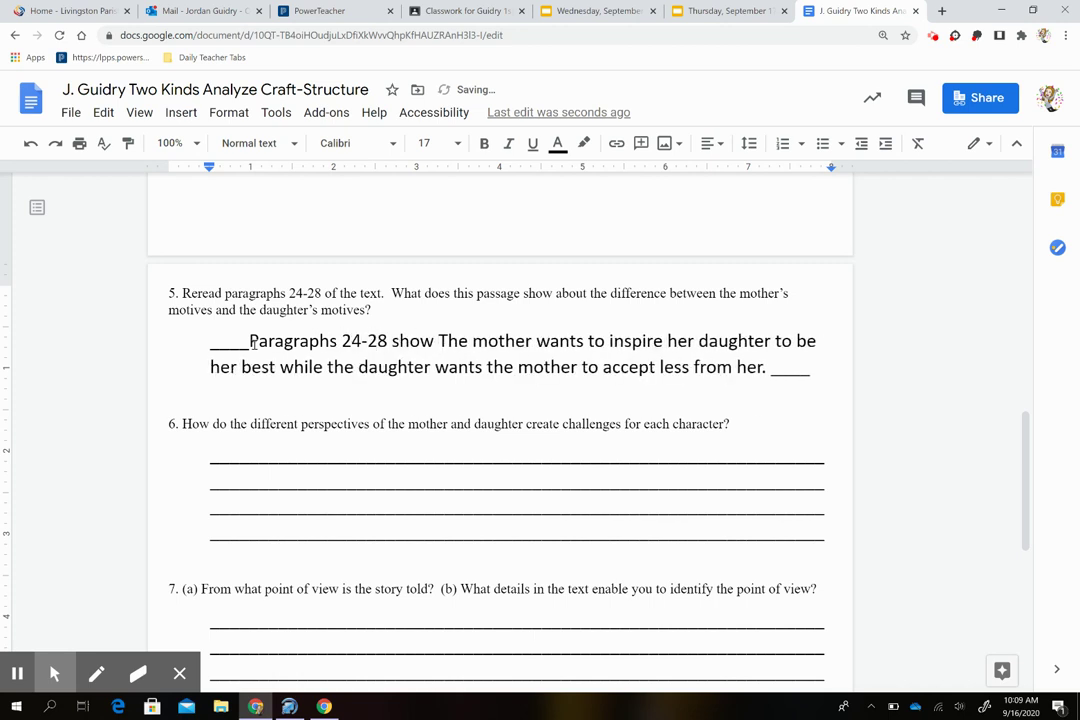
text(that)
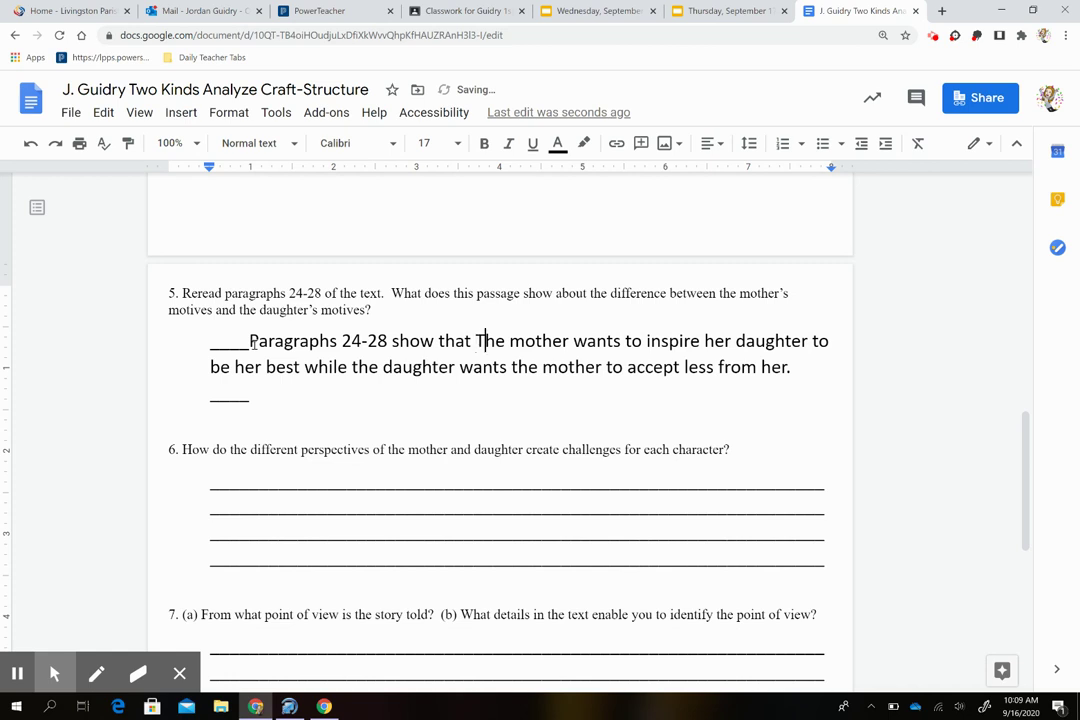
key(Delete)
text(t)
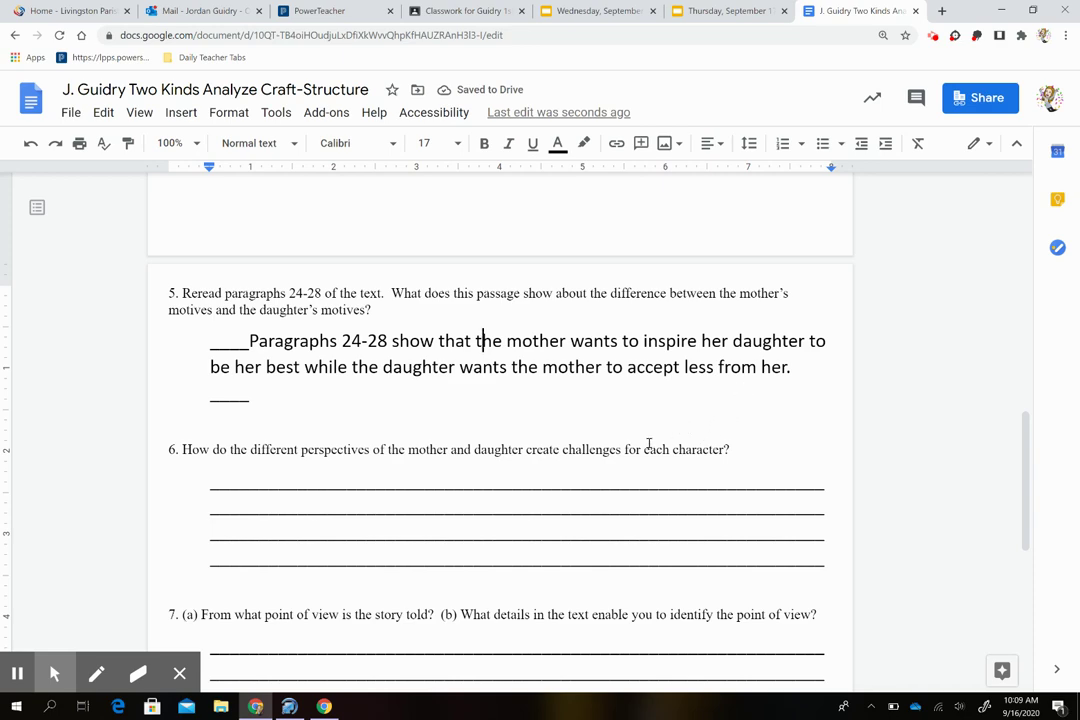
Step: Scroll down past the question 5 answer until question 6 shows
scroll(648, 444, down, 3)
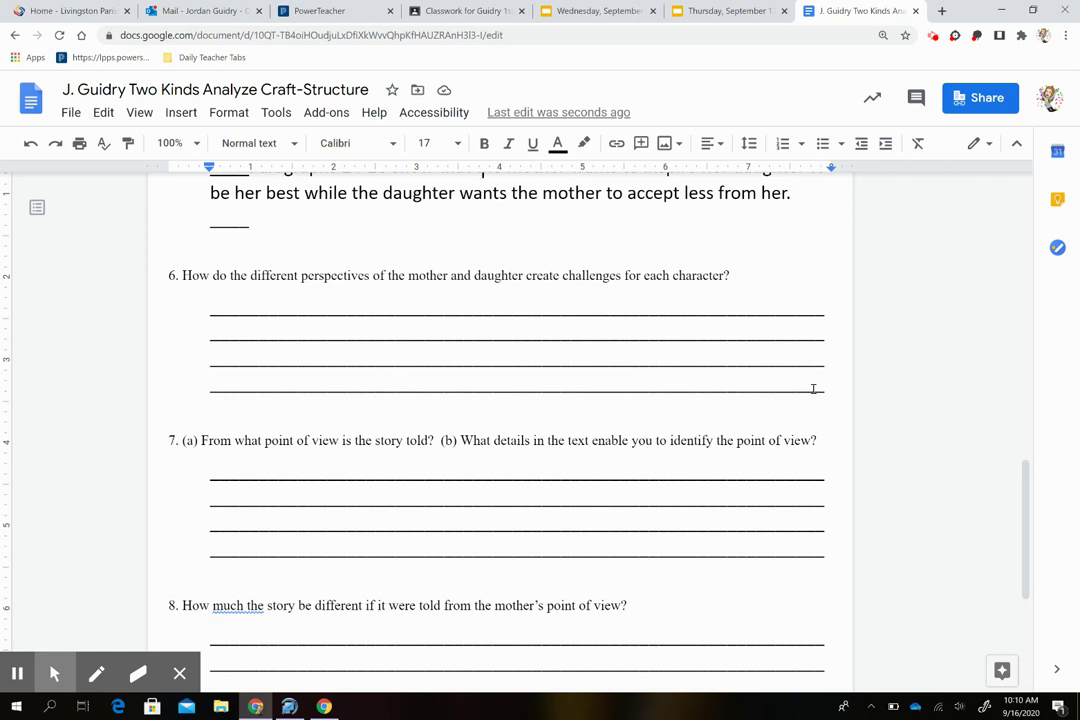
Step: Select question 6's four answer lines and begin 'The perspective of the mother creates challenges…'
drag(804, 385, 246, 309)
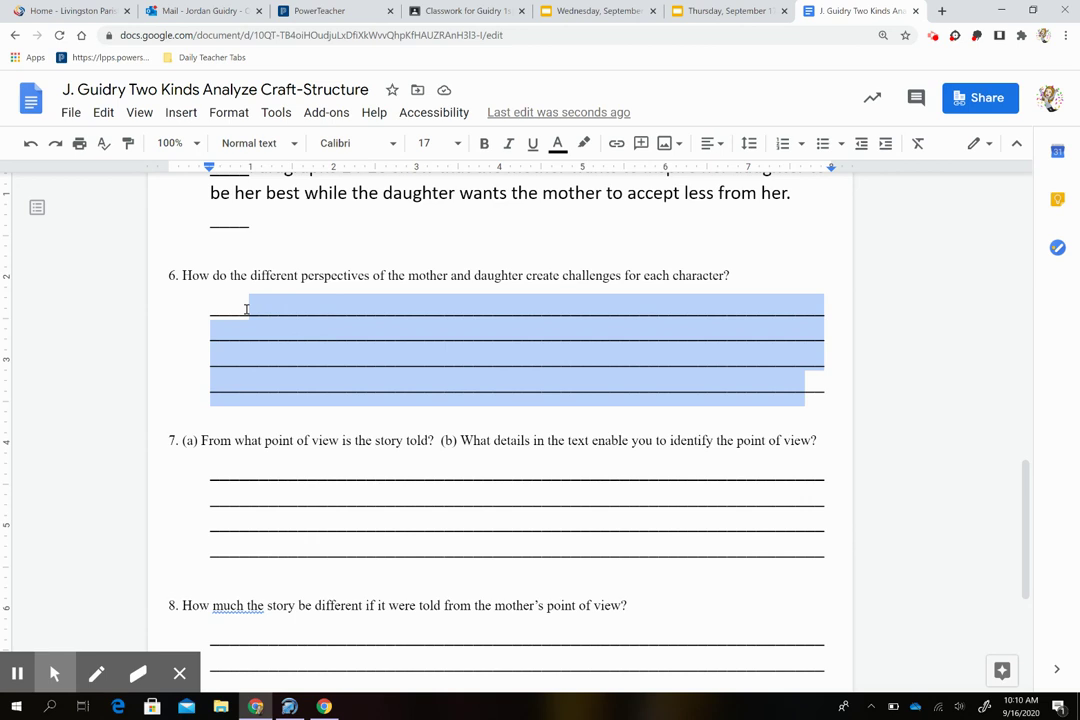
text(The)
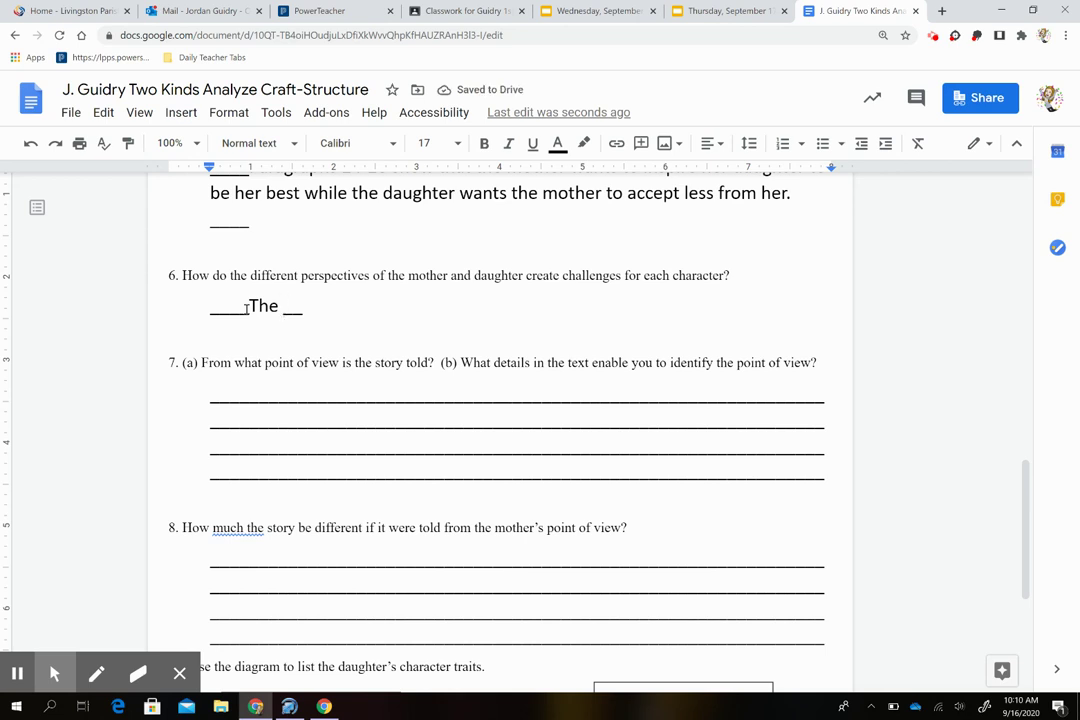
text(pre)
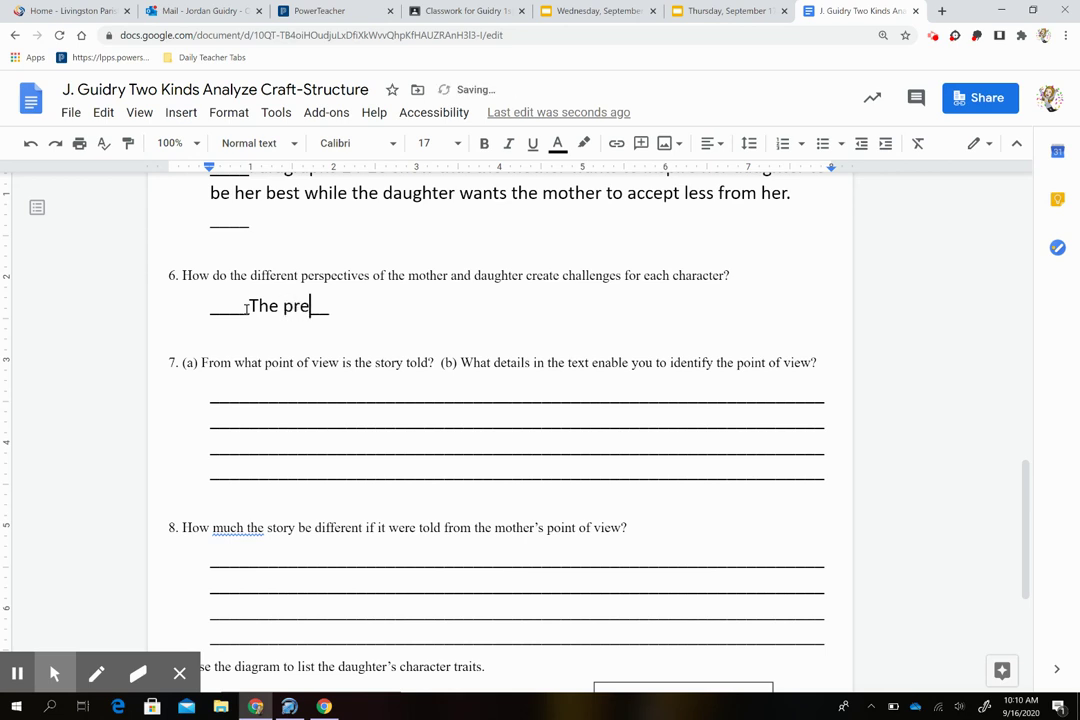
text(p)
key(BackSpace)
key(BackSpace)
key(BackSpace)
text(erspective of the mot)
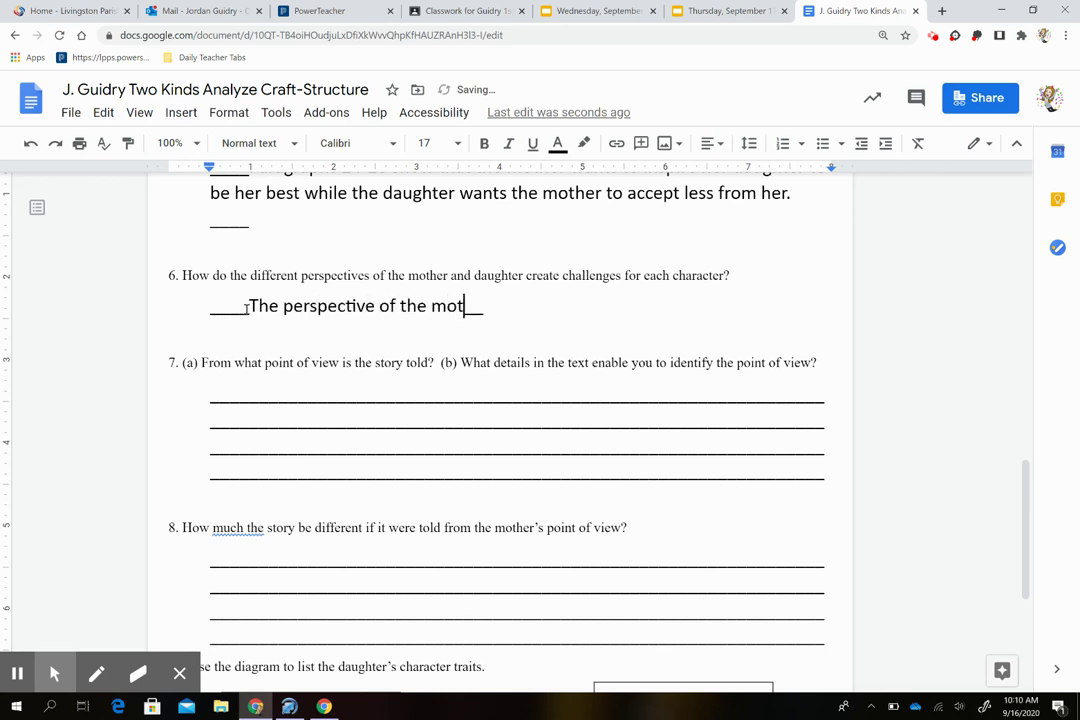
text(her crates cha)
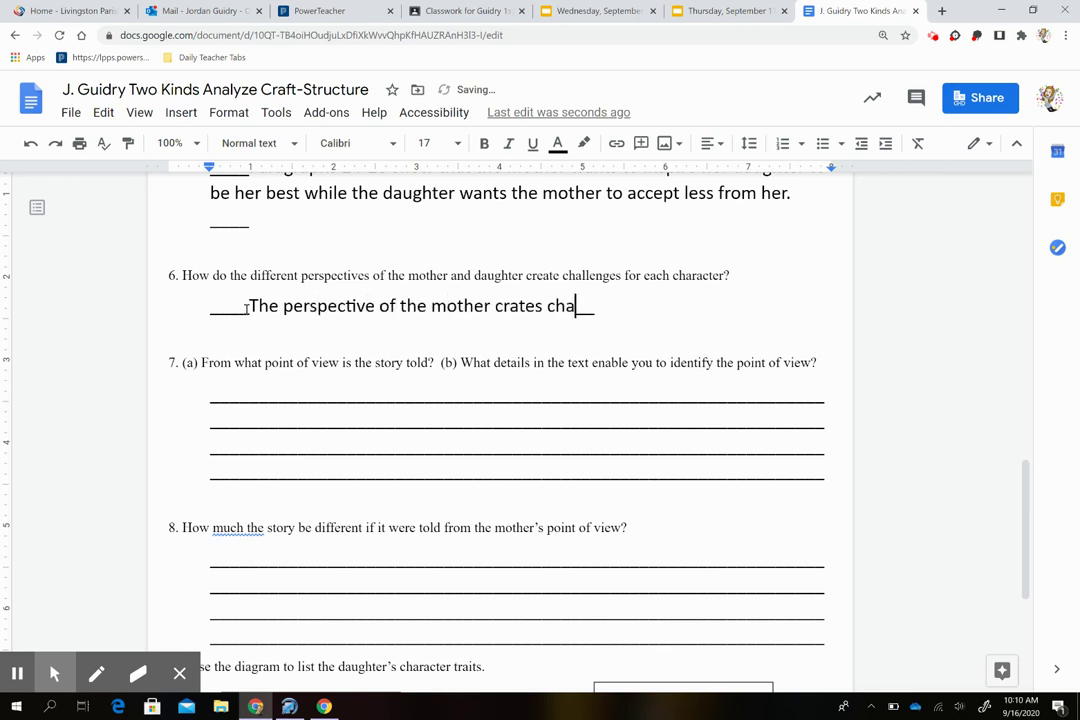
text(llenged for)
key(BackSpace)
key(BackSpace)
key(BackSpace)
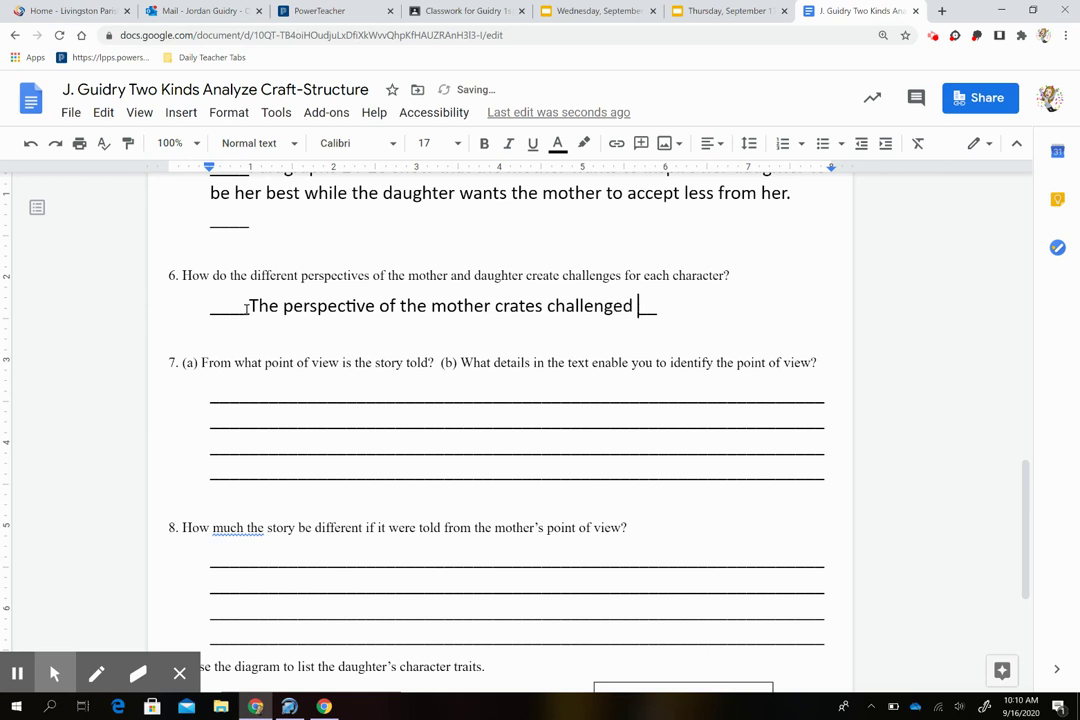
key(BackSpace)
key(BackSpace)
Step: Continue: the daughter constantly feels like a disappointment, leading to feelings of guilt and resentment
text(s for h)
key(BackSpace)
text(the daug)
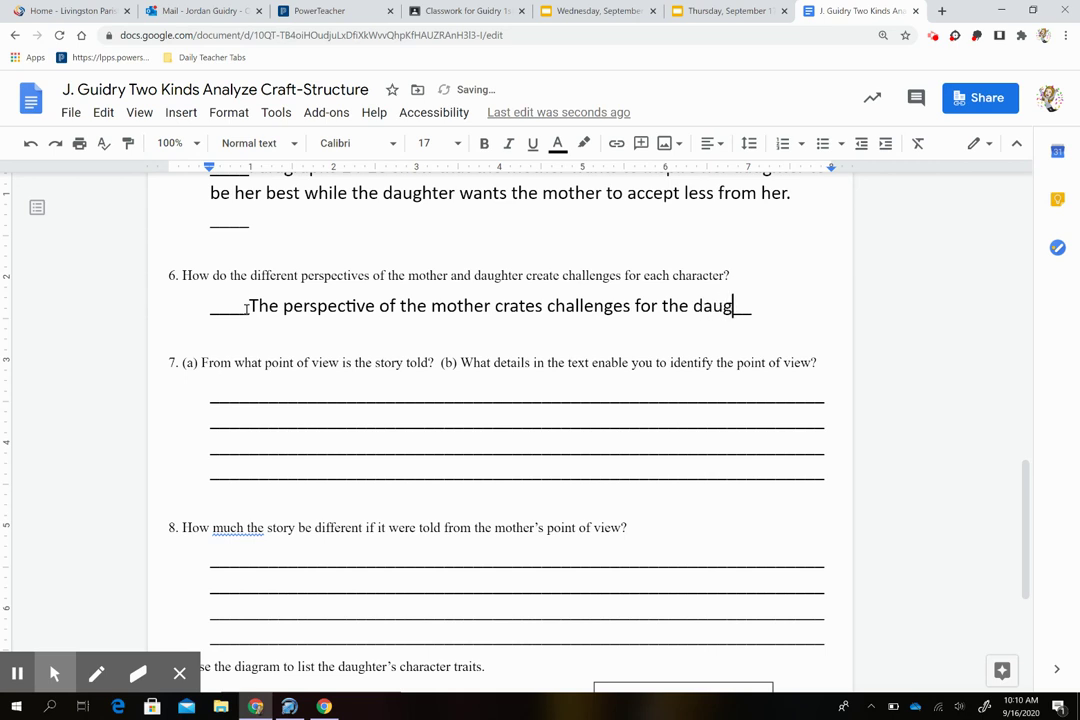
text(hter because hs e)
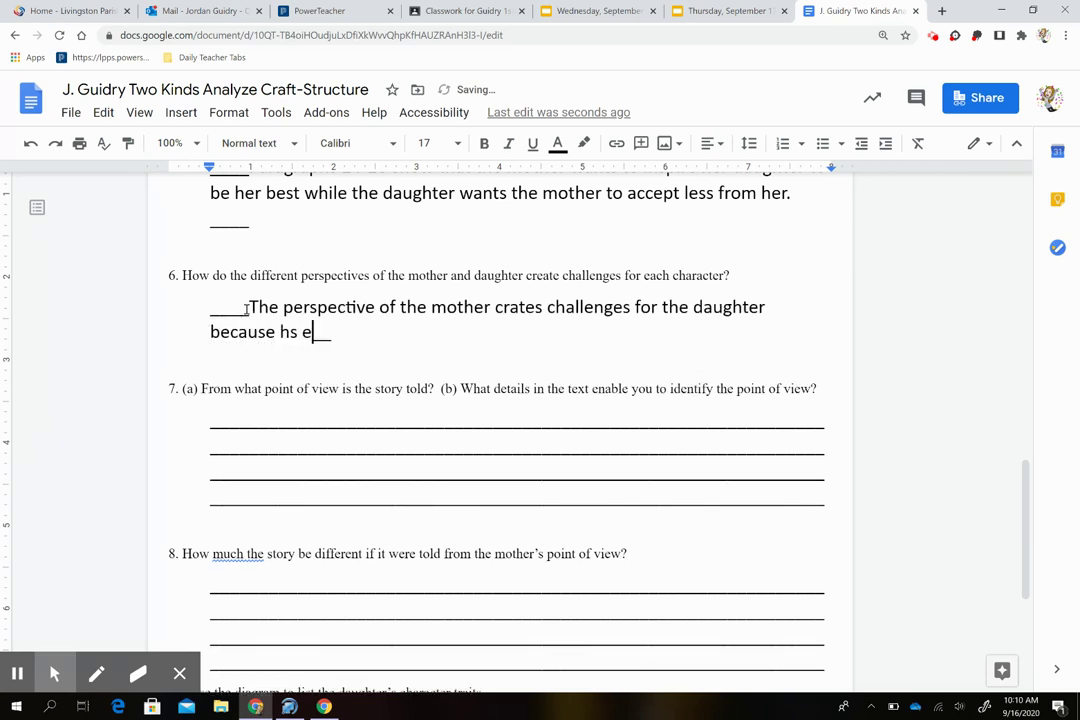
key(BackSpace)
key(BackSpace)
key(BackSpace)
key(BackSpace)
text(she)
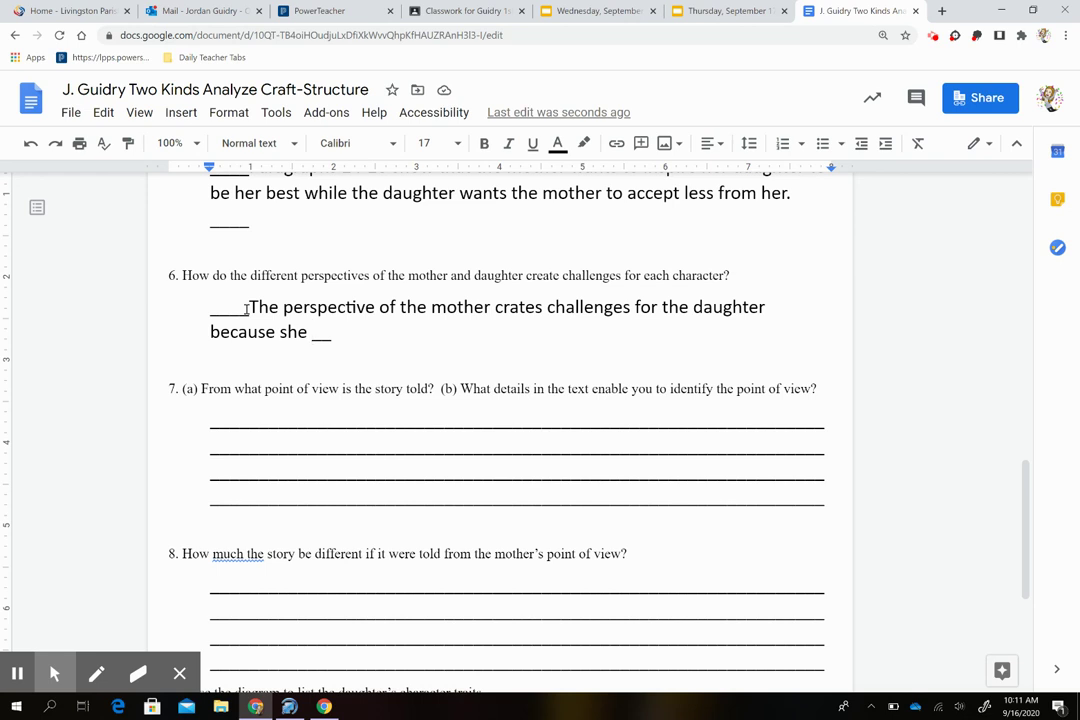
text(constan)
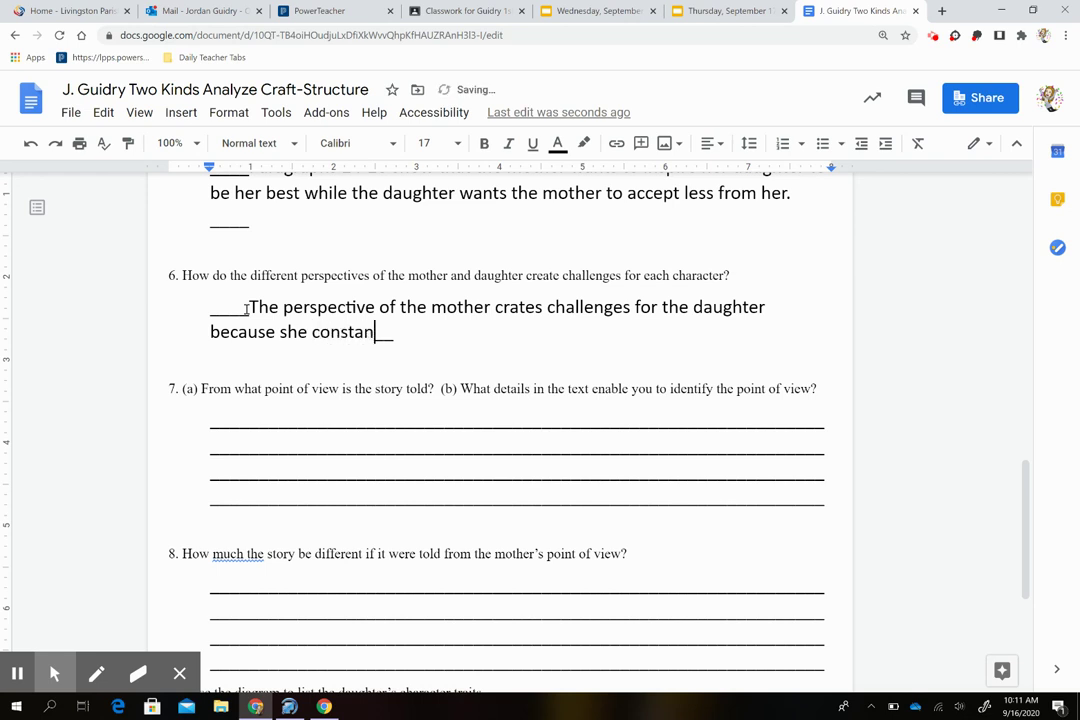
text(tly feels like a dis)
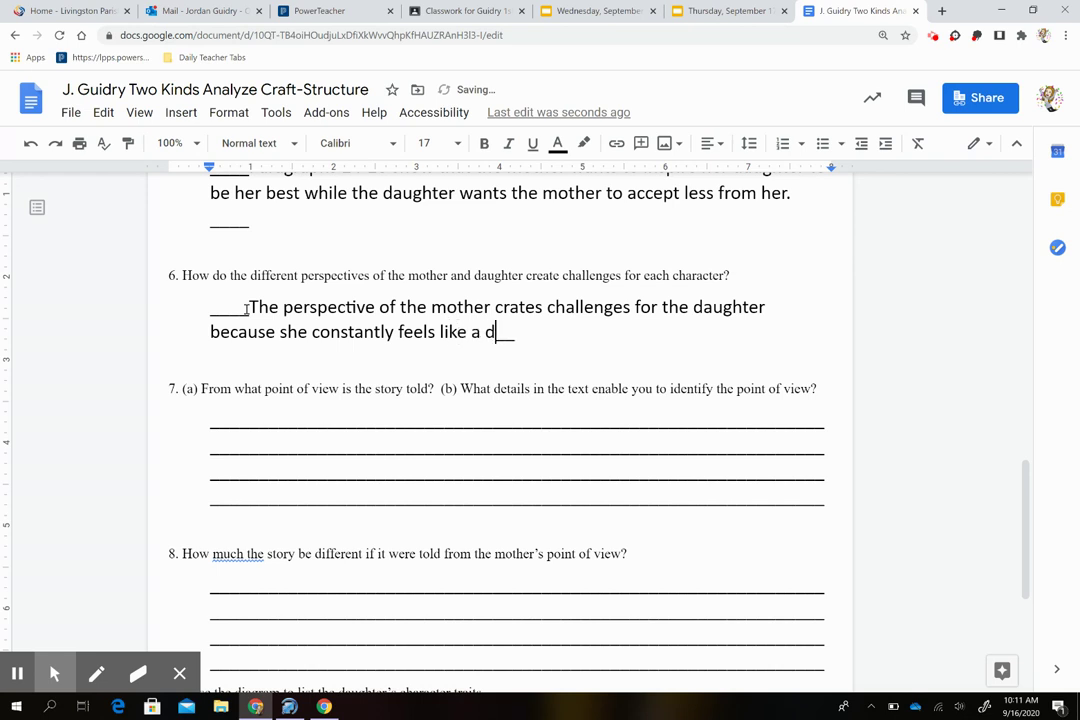
text(appointment)
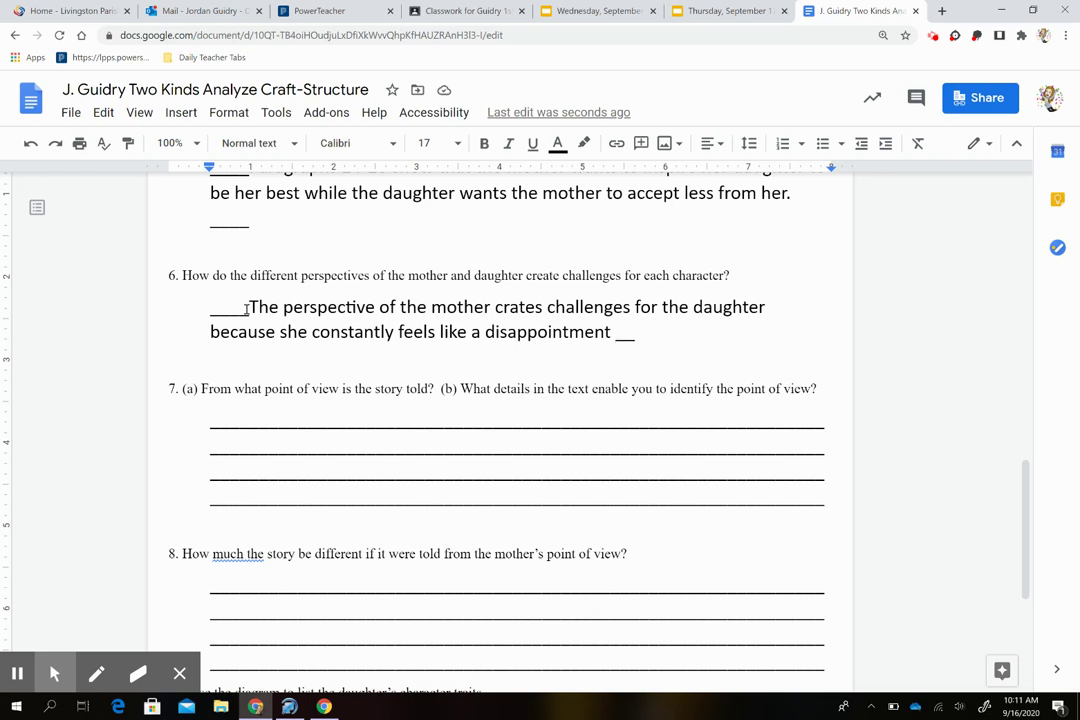
text(which leads)
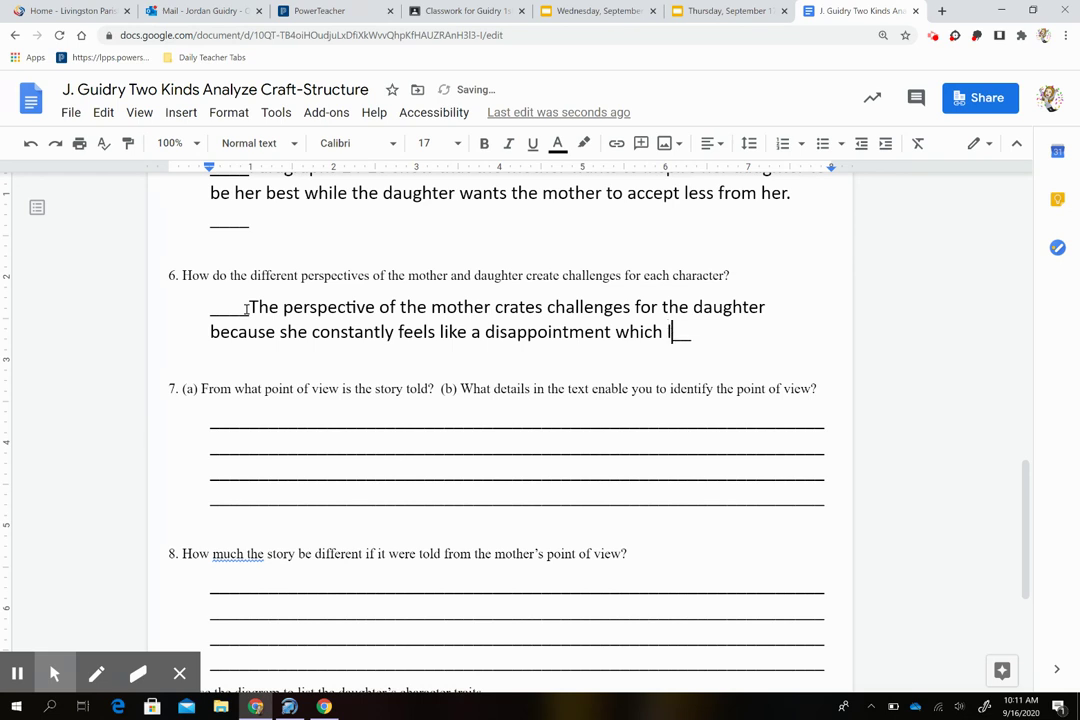
text( to her ha)
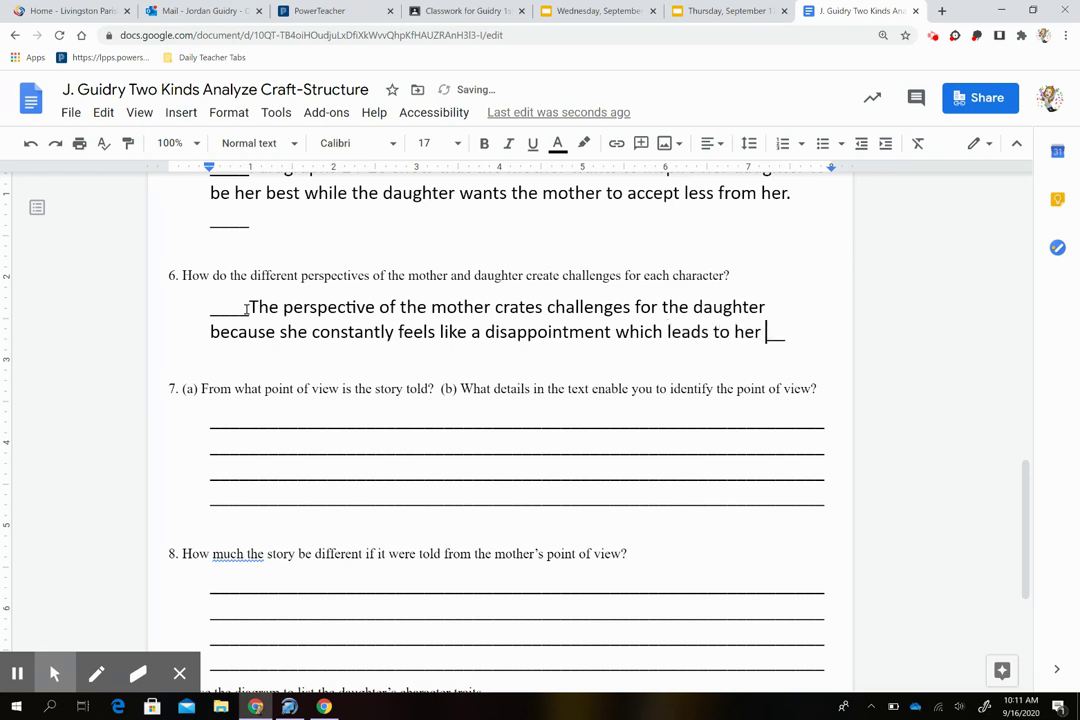
text(rboring feelings of )
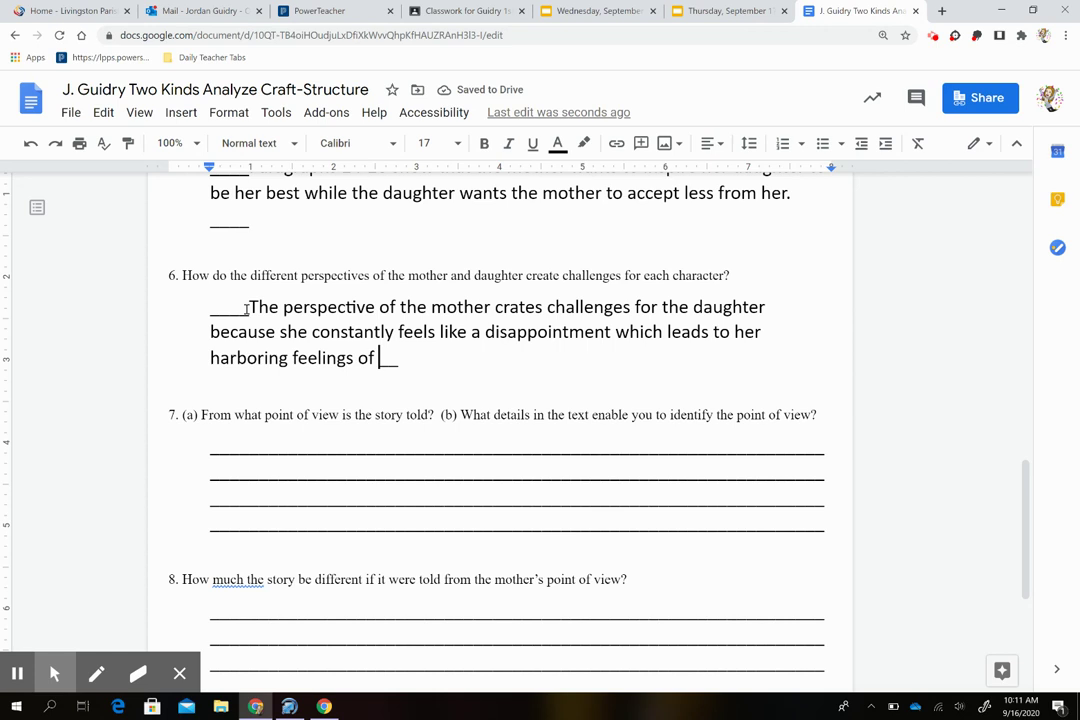
text(guilt and r)
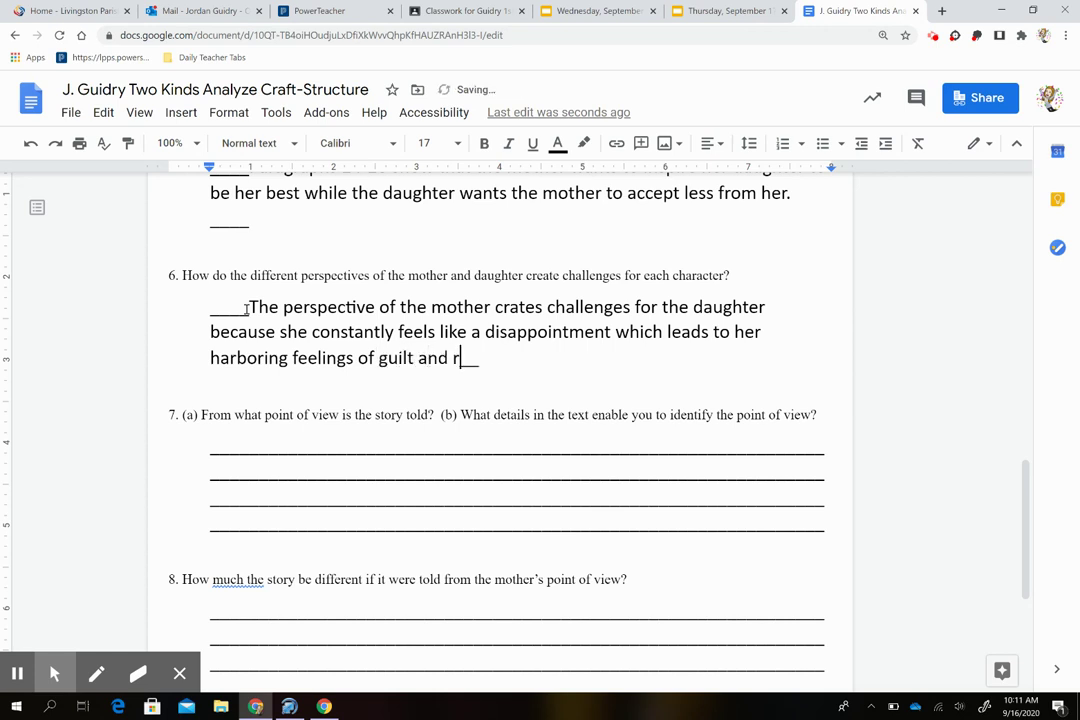
text(esentment.)
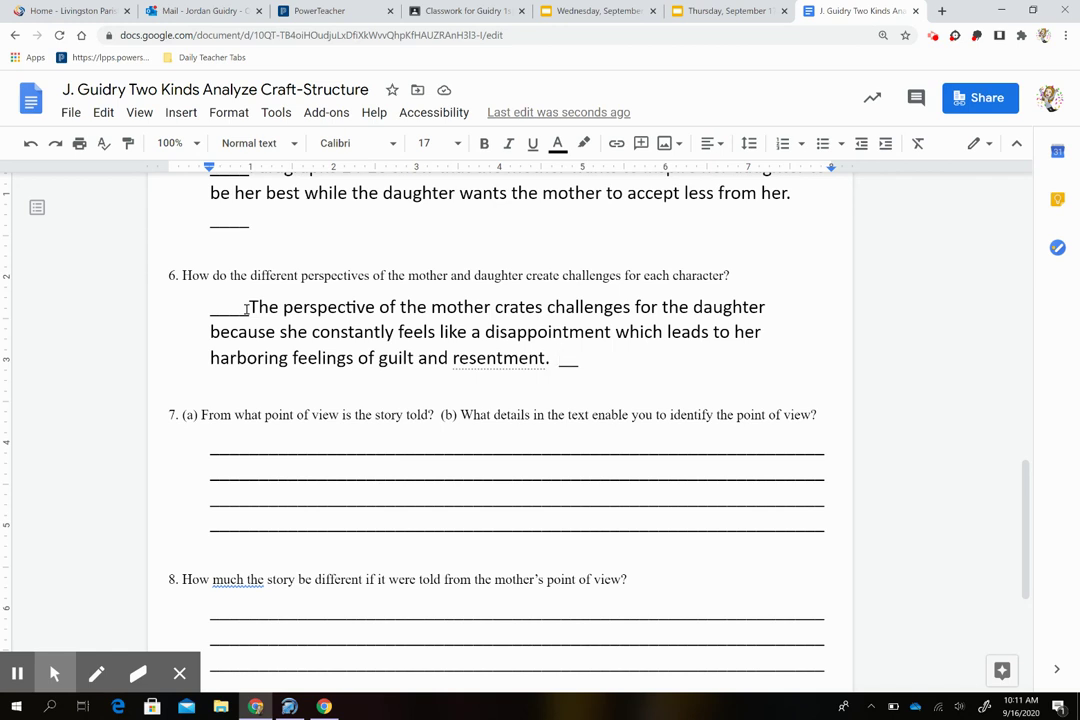
Step: Add that the mother's high expectations leave her constantly let down by her daughter, leading to disappointment
text(The mother)
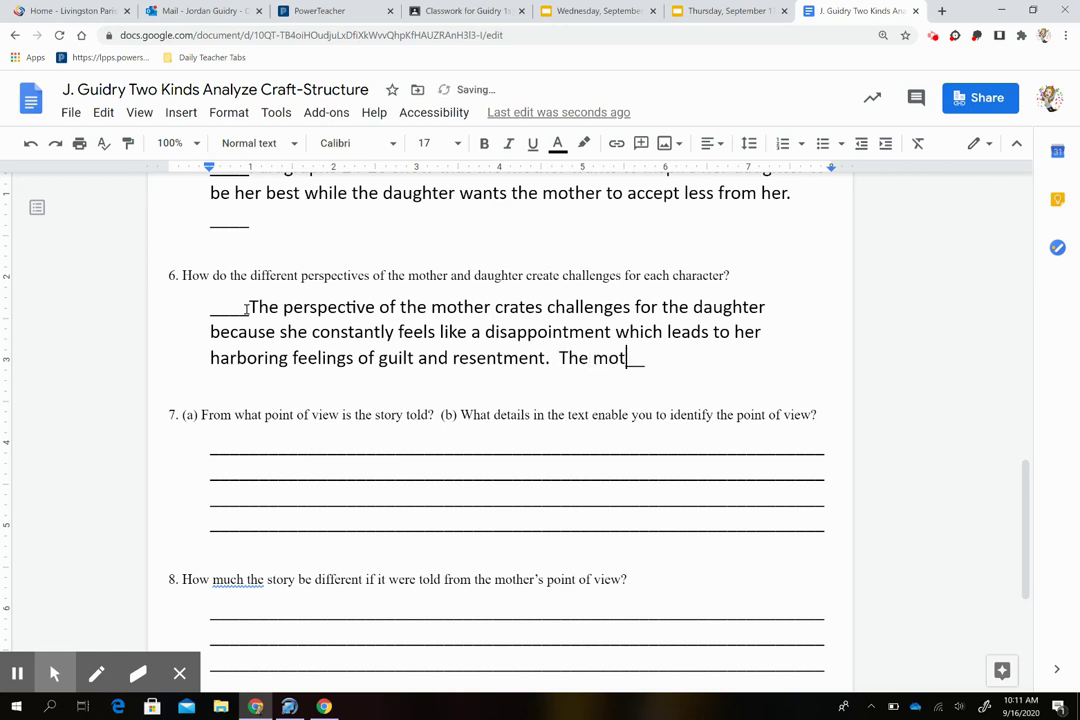
text('s high ex)
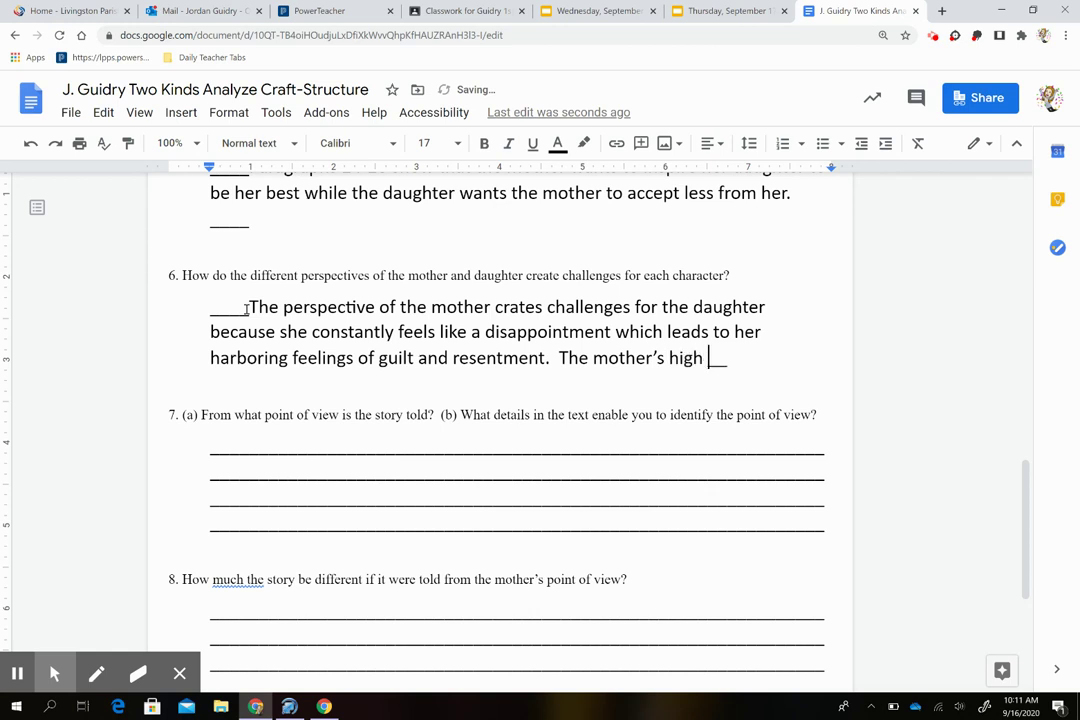
text(pectations )
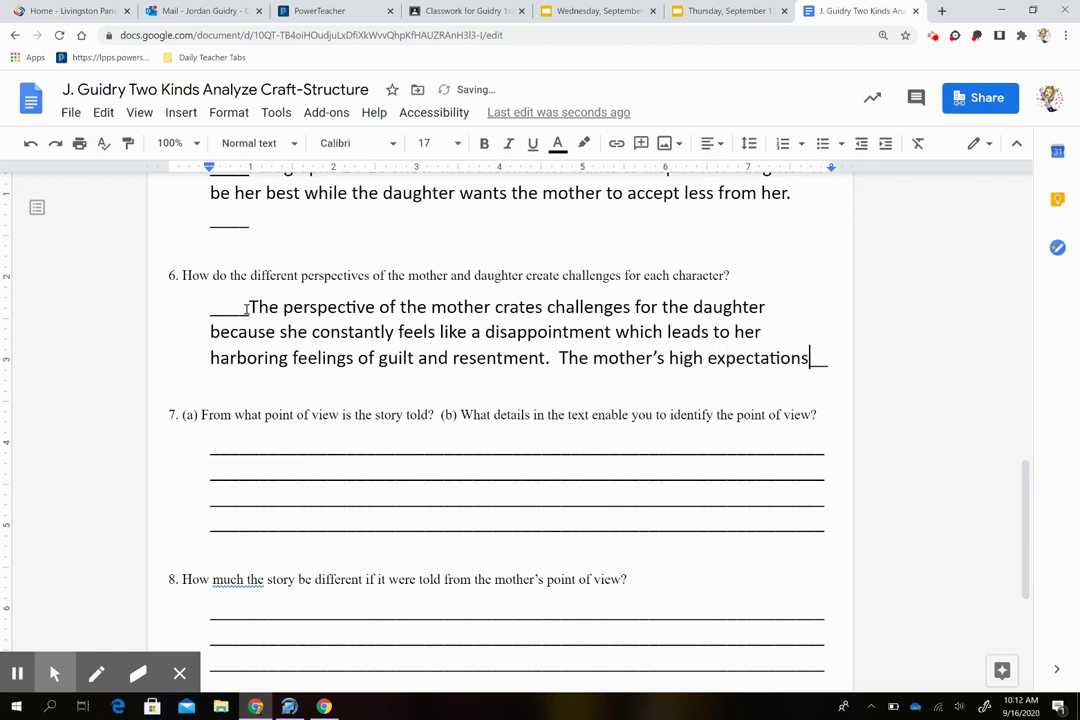
text(cause her )
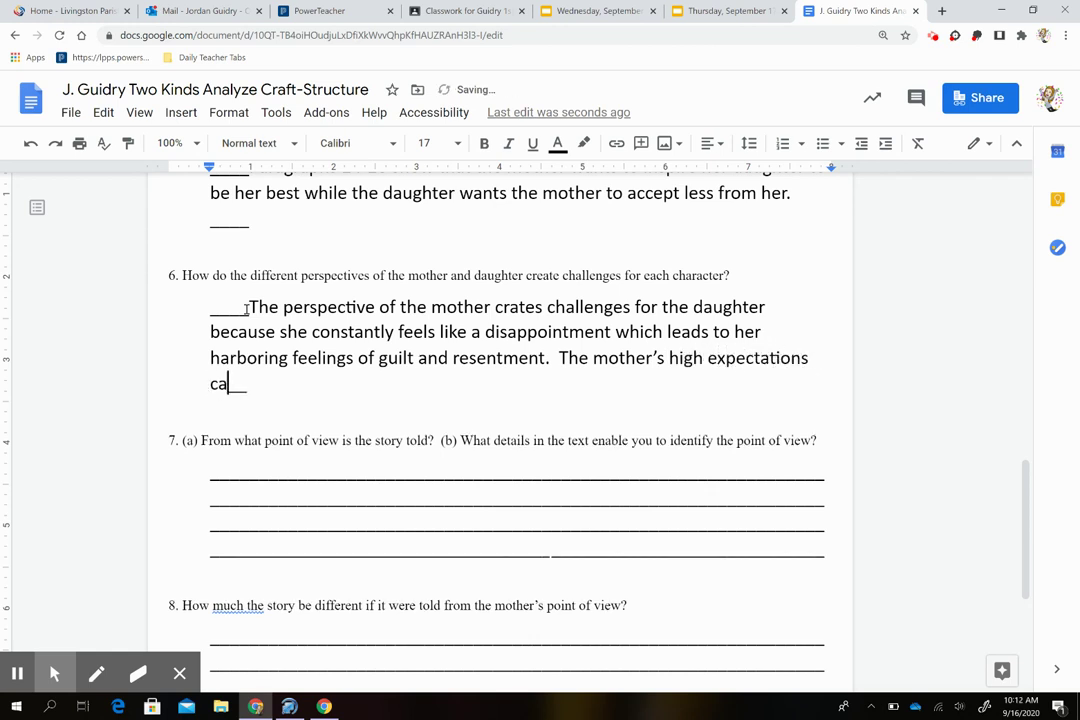
text(to )
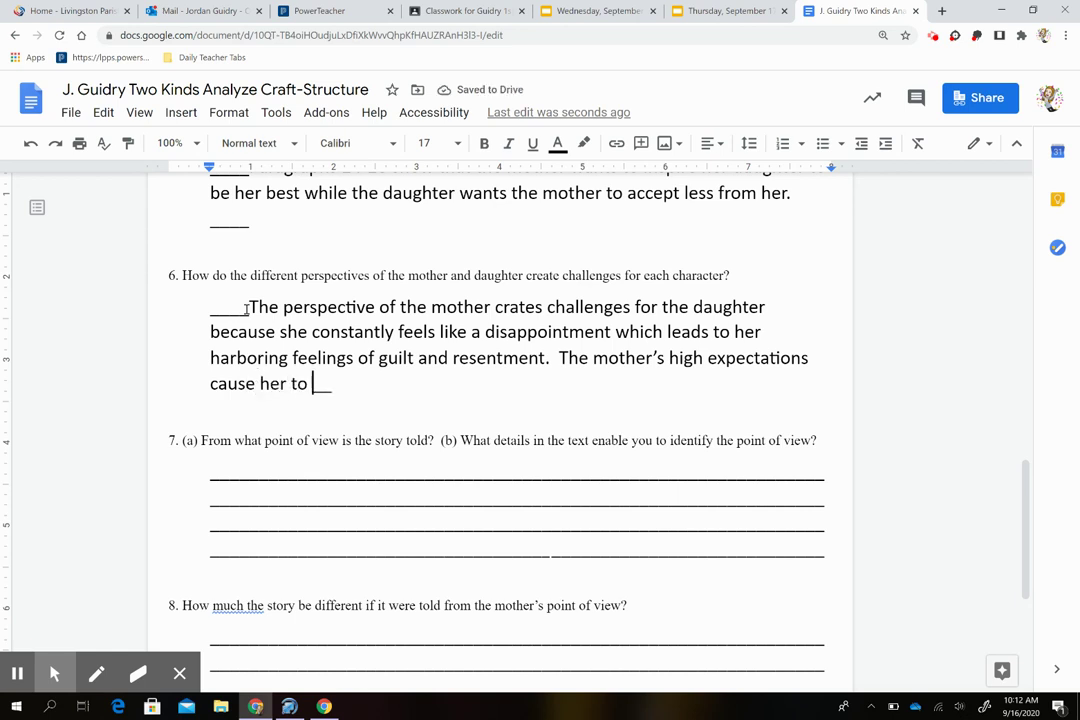
text(con)
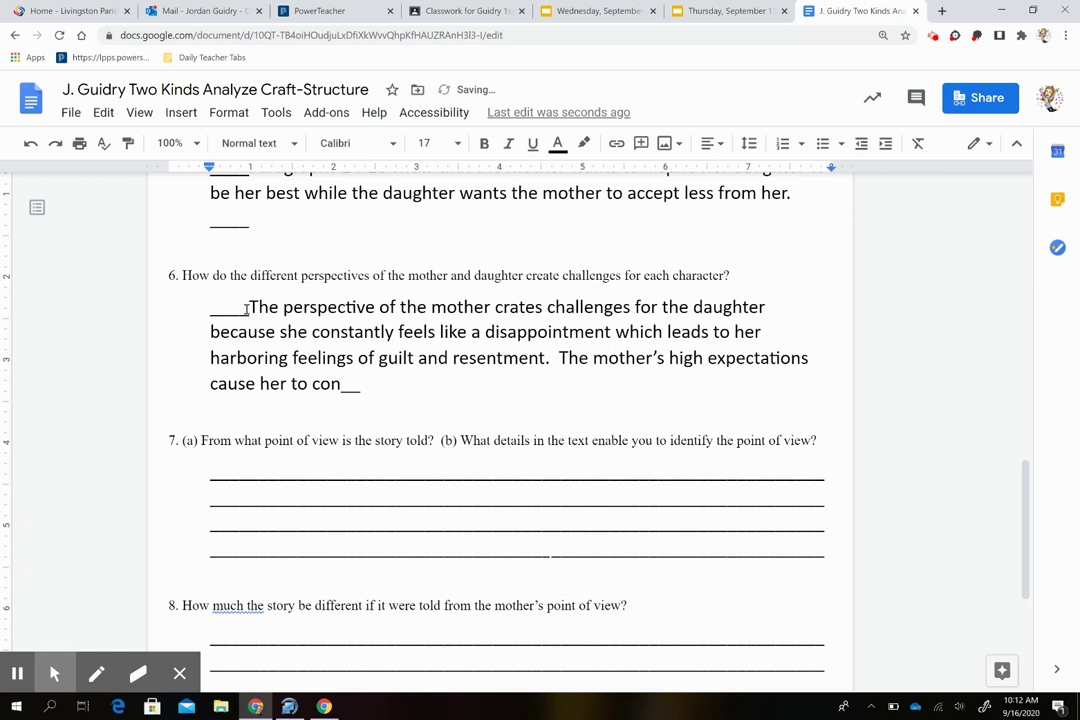
text(stat)
key(BackSpace)
text(ntly be let)
text( down by he)
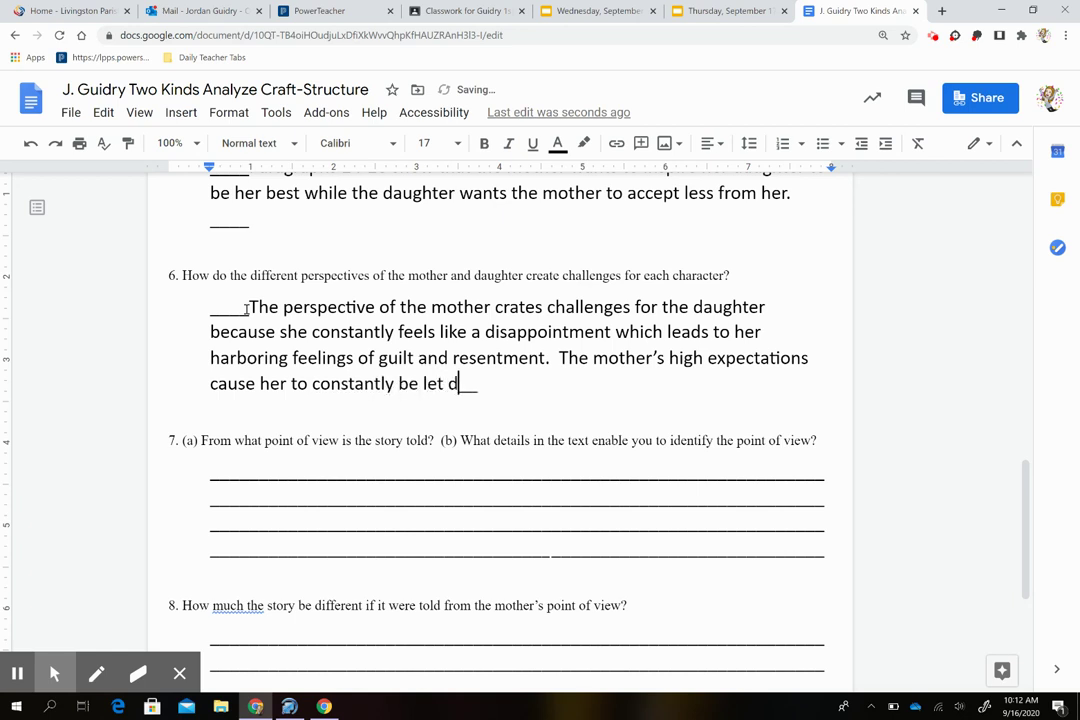
text(r daughter, )
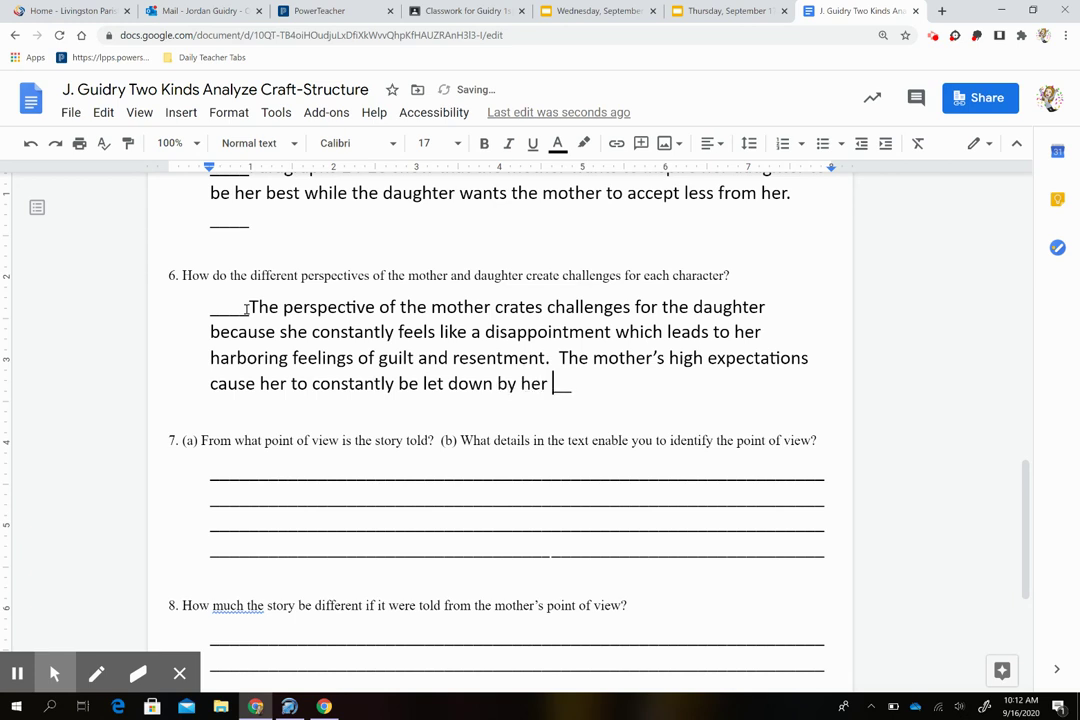
text(which leads to )
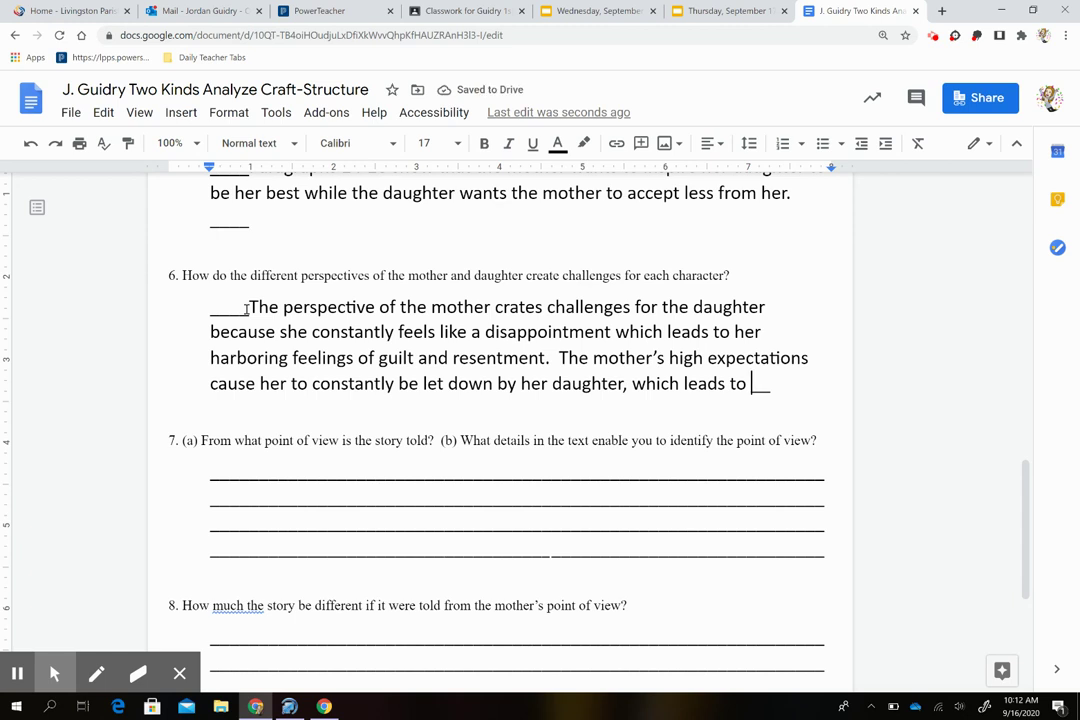
text(s)
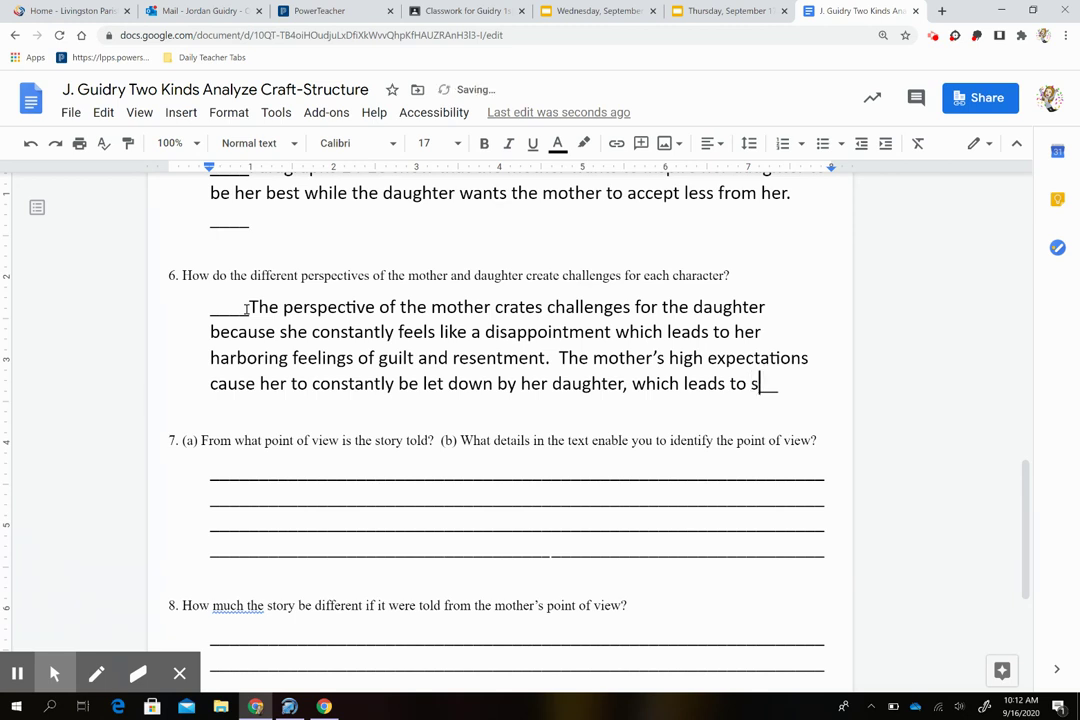
key(BackSpace)
text(dissapo)
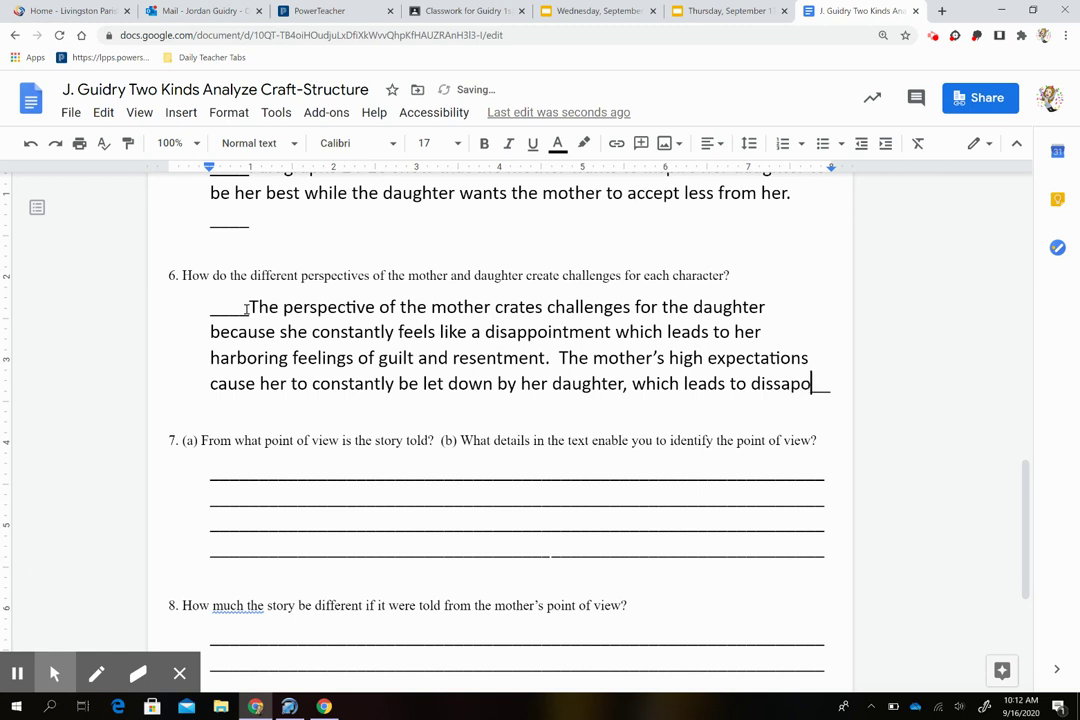
text(intment.)
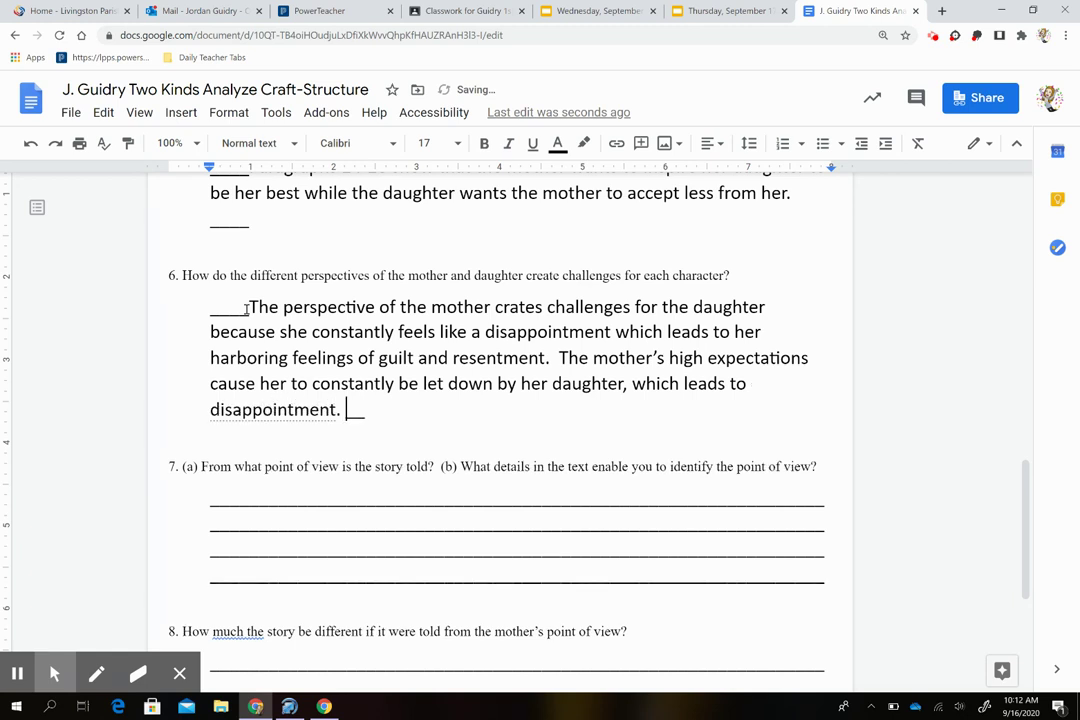
scroll(342, 350, down, 1)
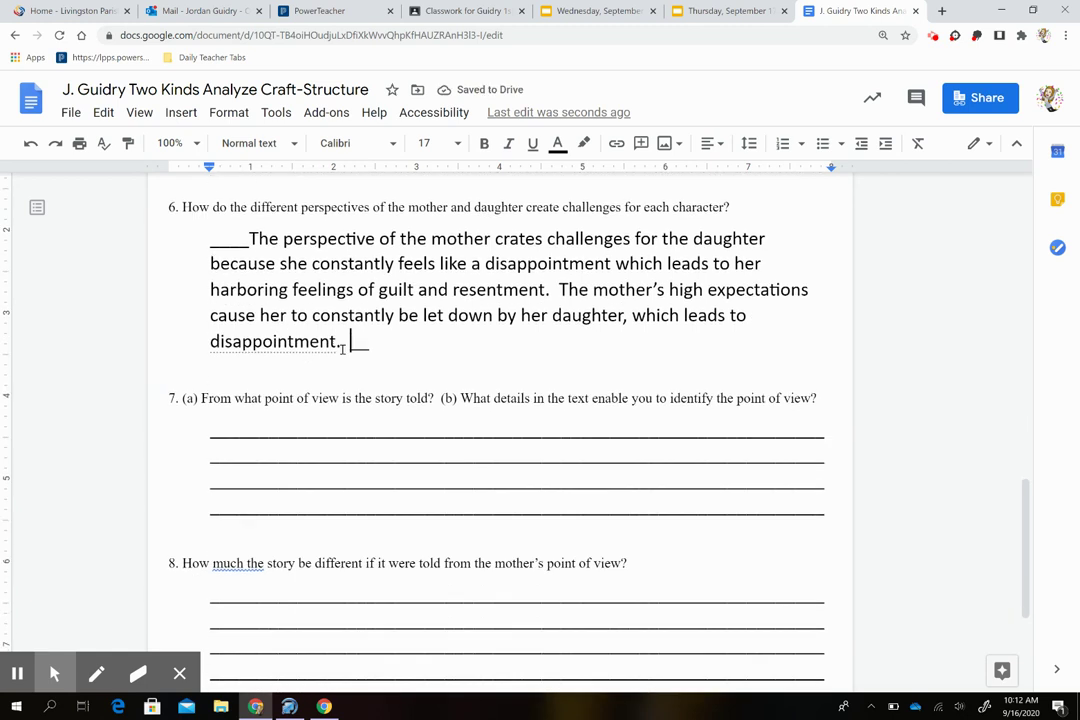
scroll(342, 348, down, 1)
scroll(342, 349, up, 1)
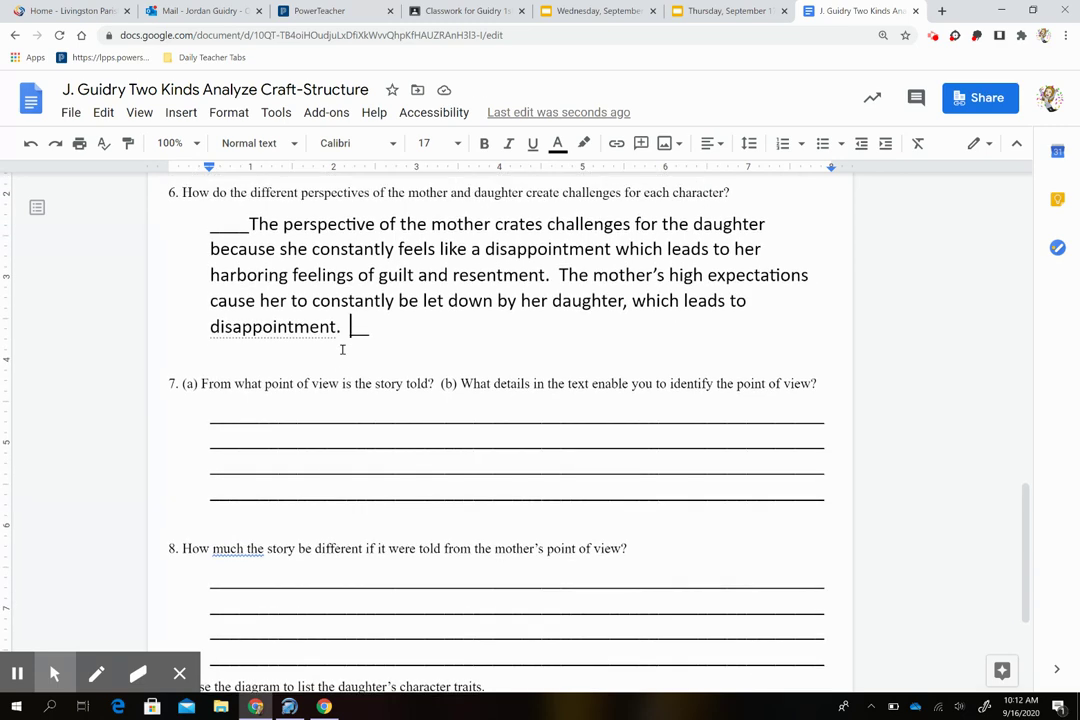
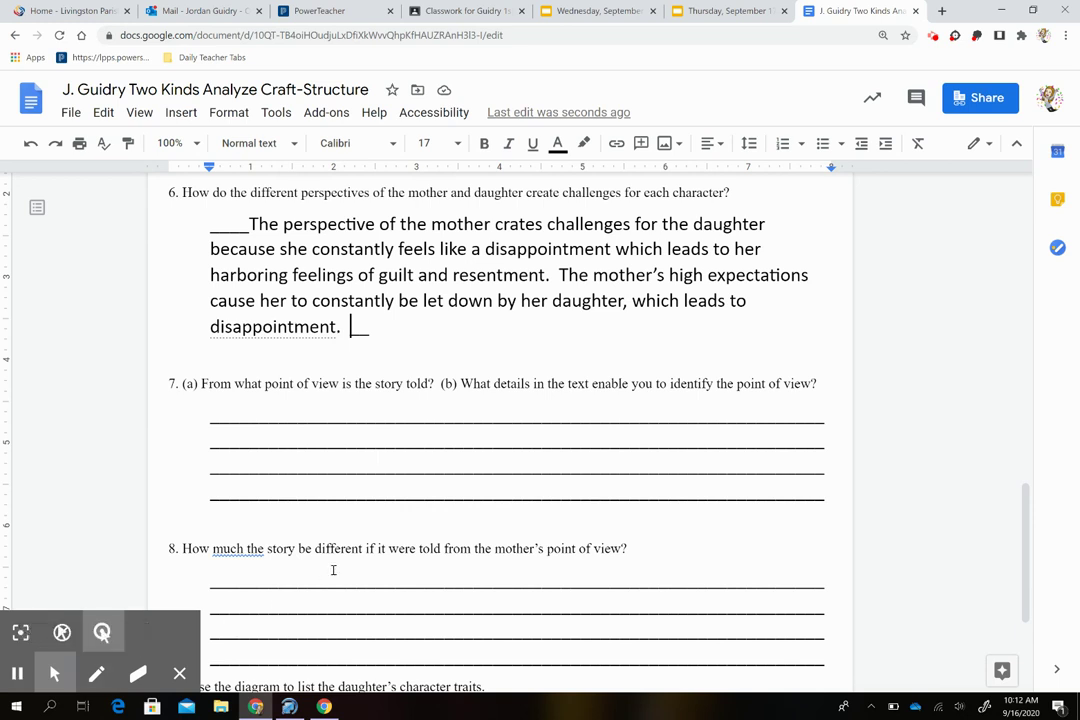
Step: Answer question 7: the story is first person, narrated by the daughter using I, me, my
drag(796, 500, 242, 413)
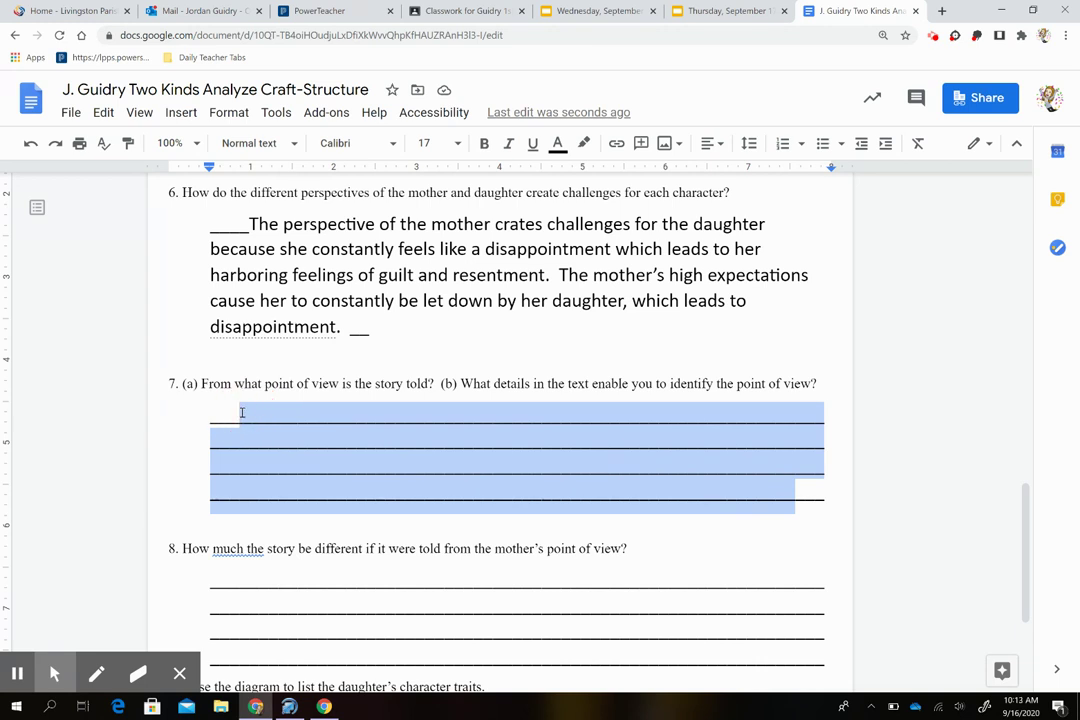
text("Two Kinds)
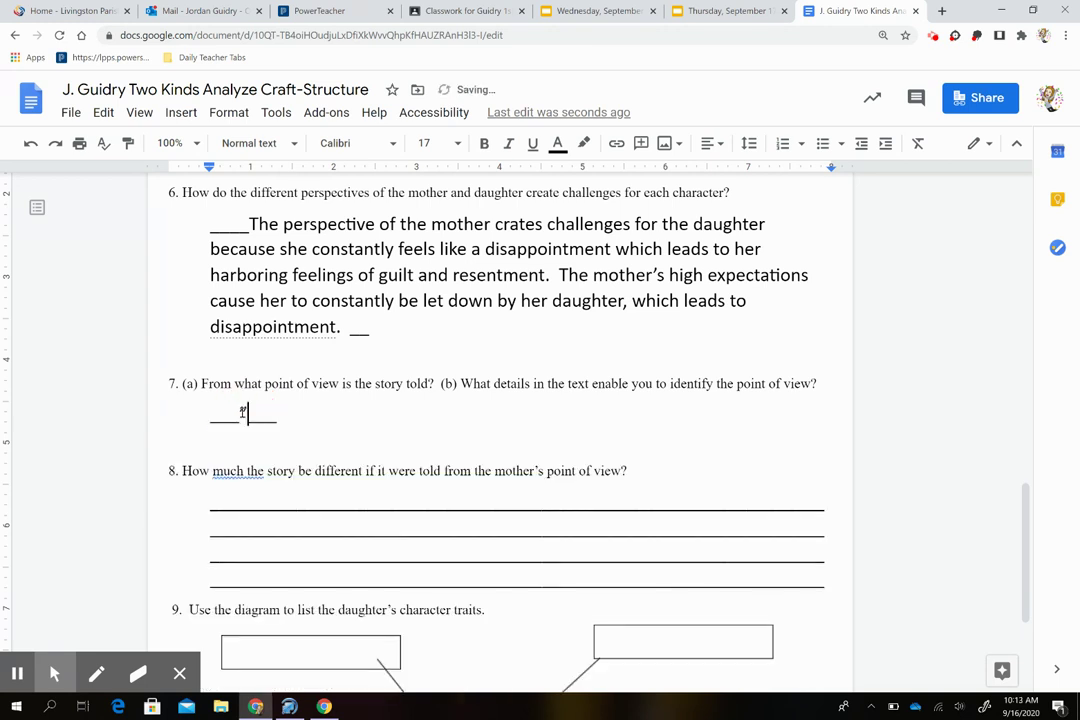
text(" by Amy Ta)
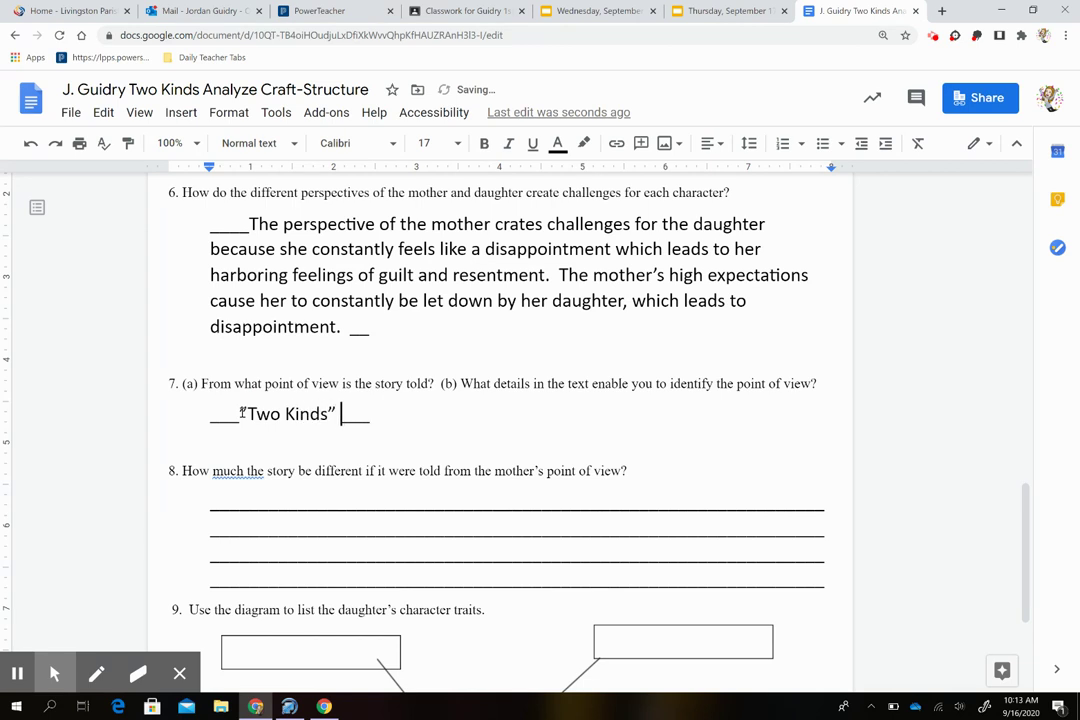
text(n is told from)
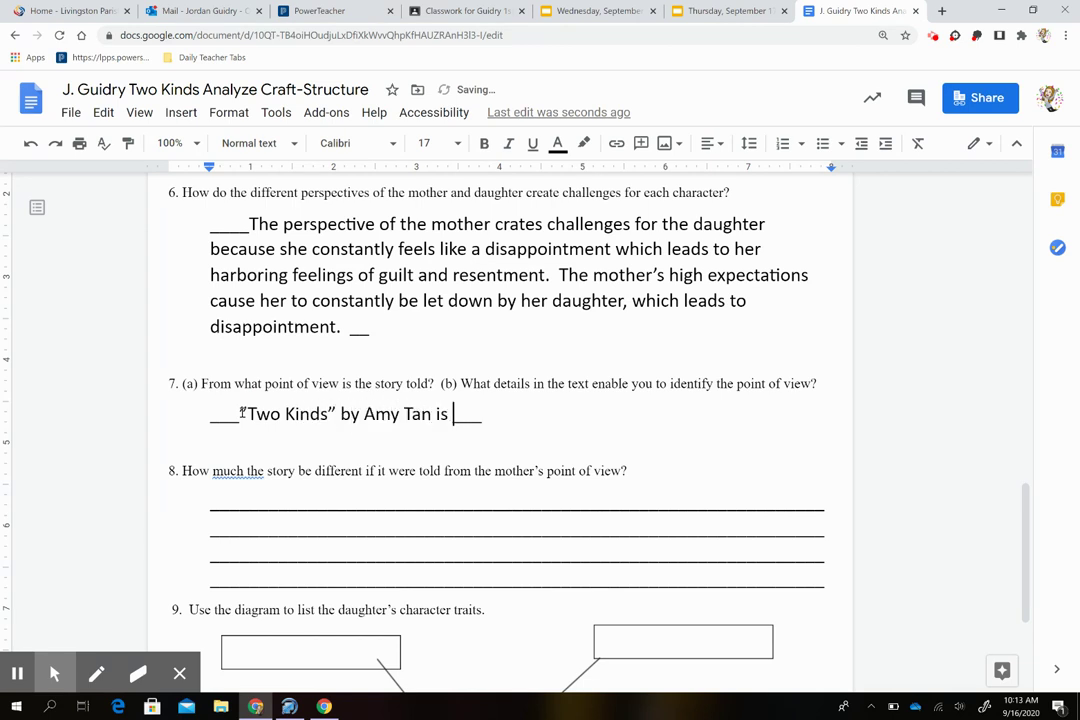
text( a )
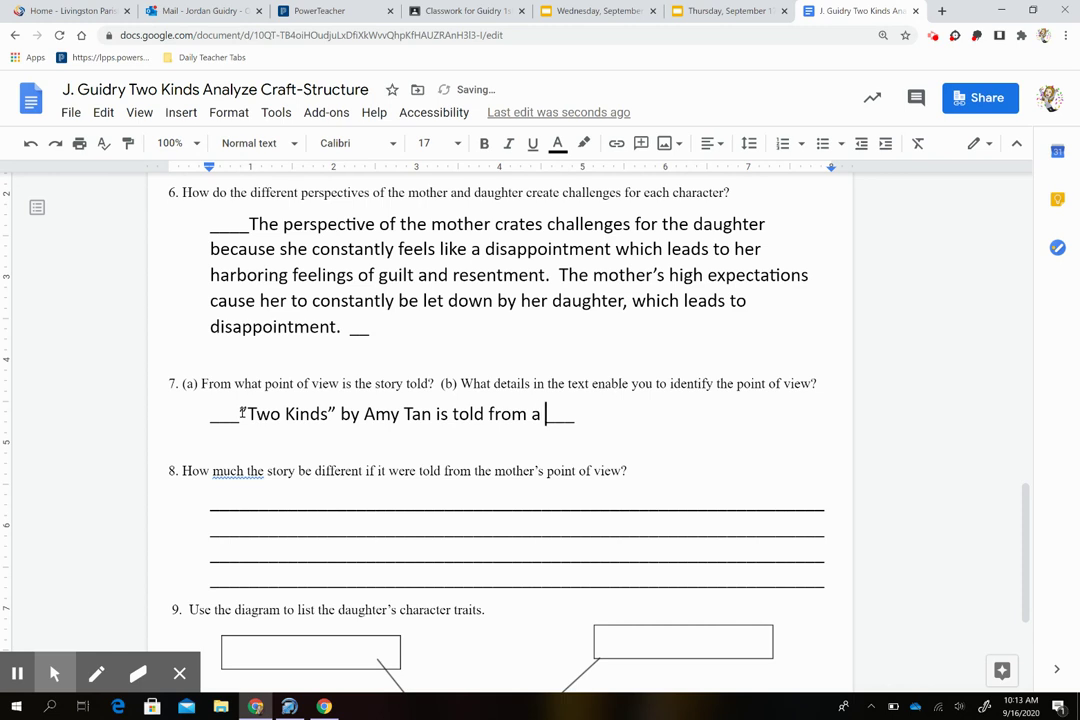
text(first-person point)
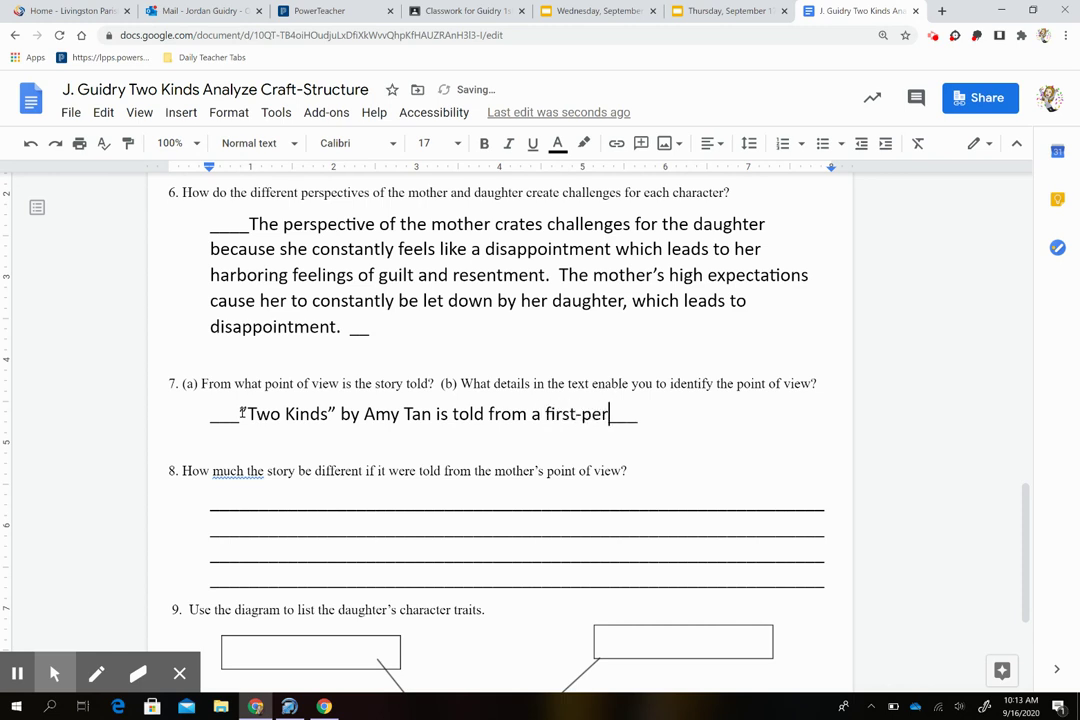
text( of v)
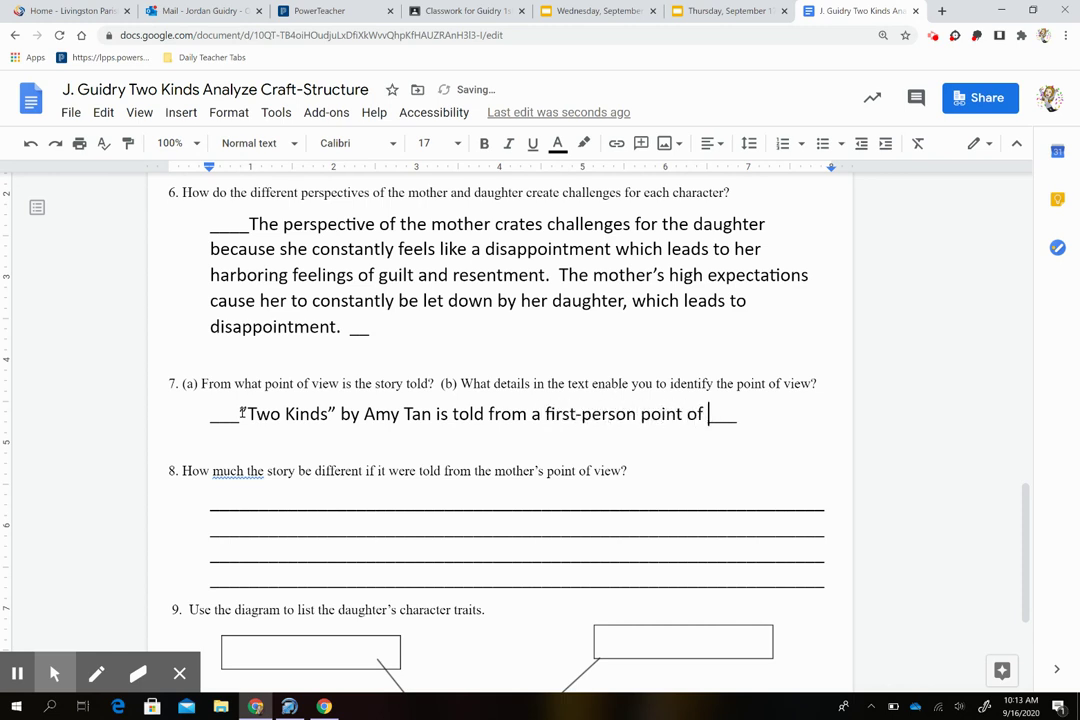
text(iew.  m)
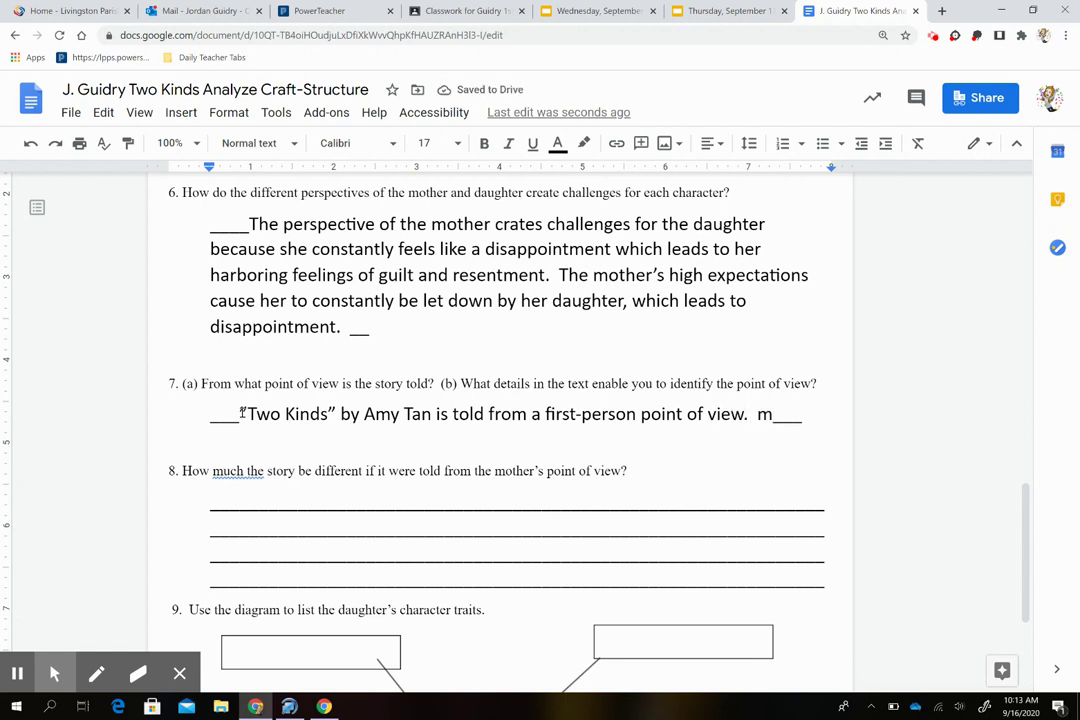
text(The)
key(BackSpace)
key(BackSpace)
key(BackSpace)
key(BackSpace)
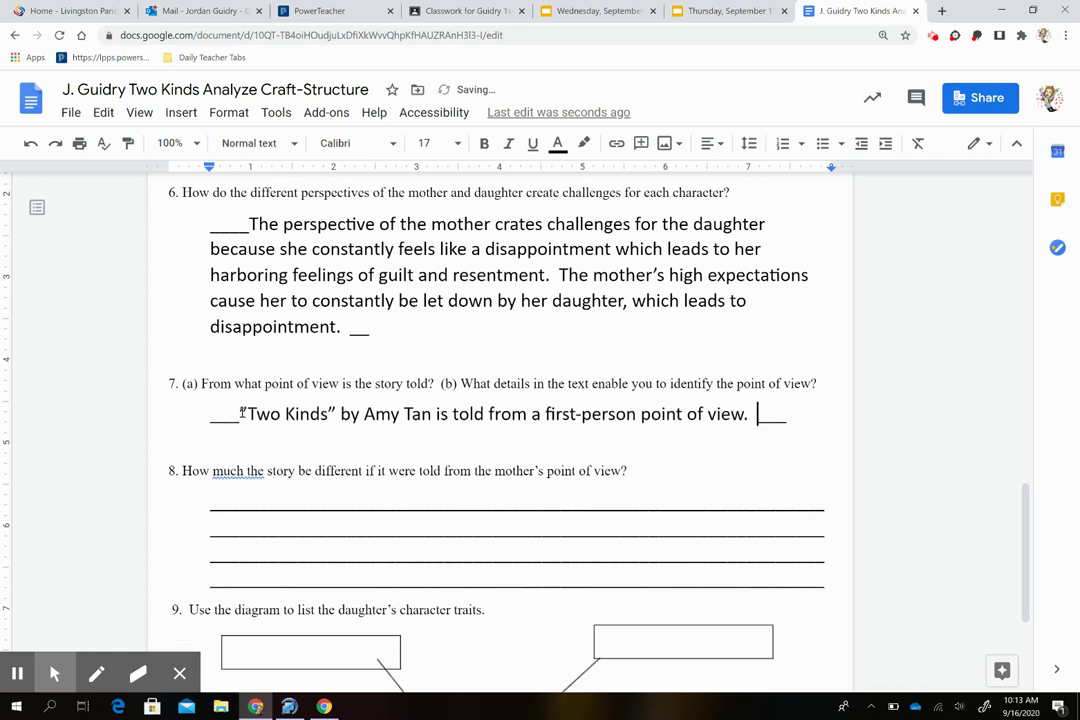
text(The daughter )
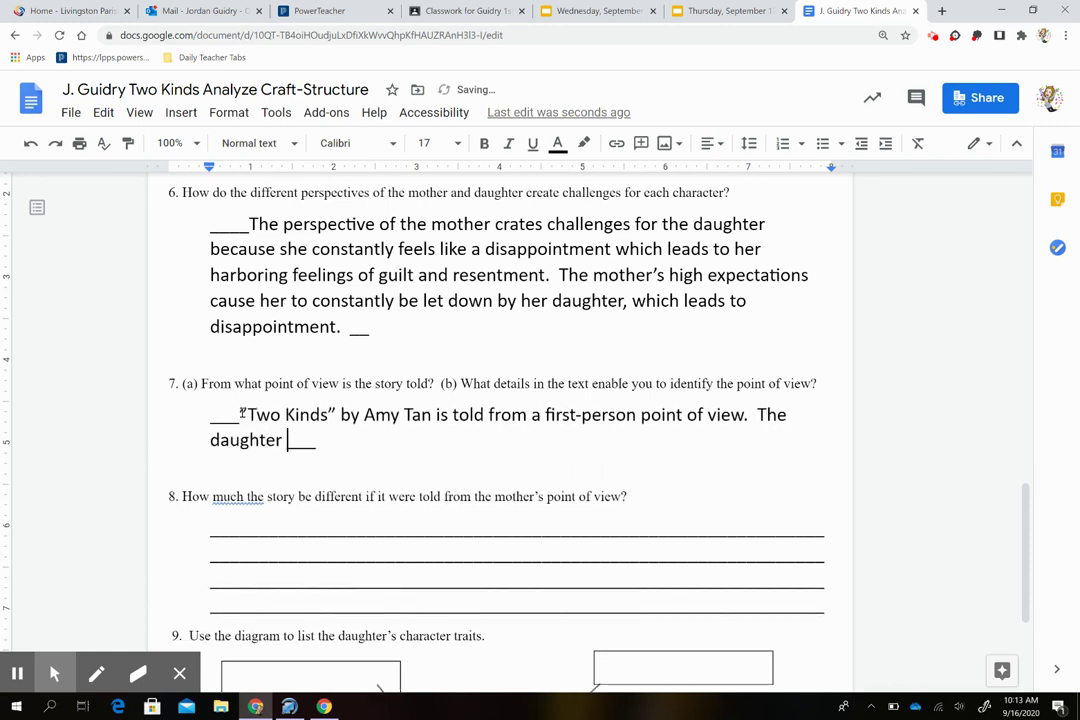
text(is the narto)
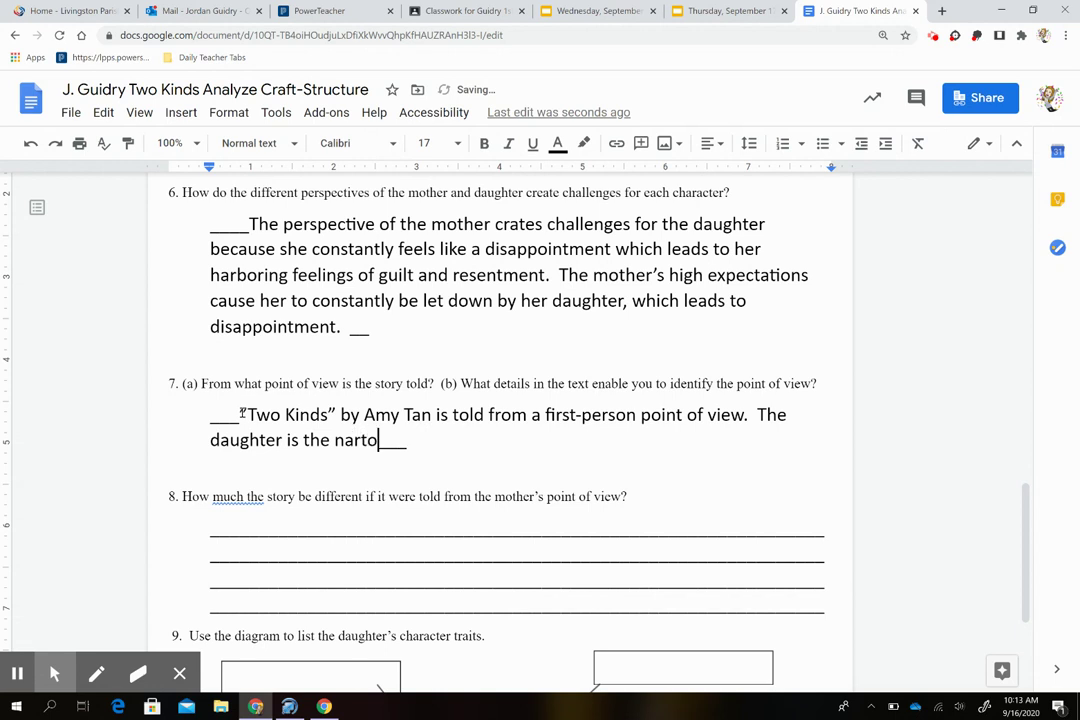
text(r of the stor)
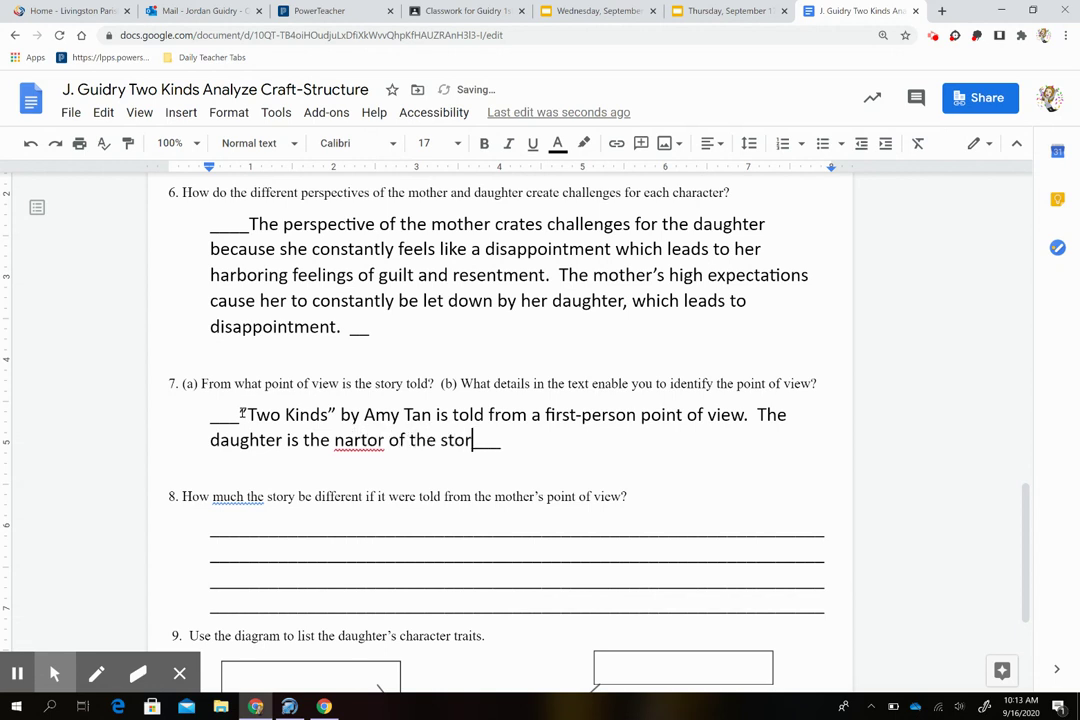
text(y and uses )
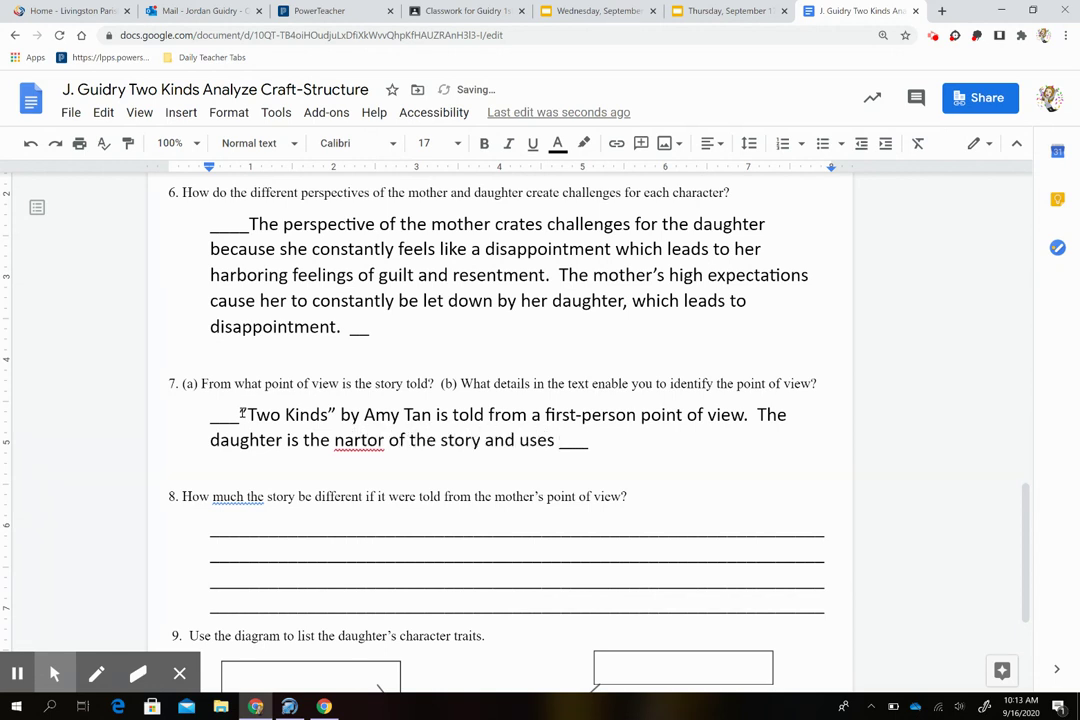
text(first-person pro)
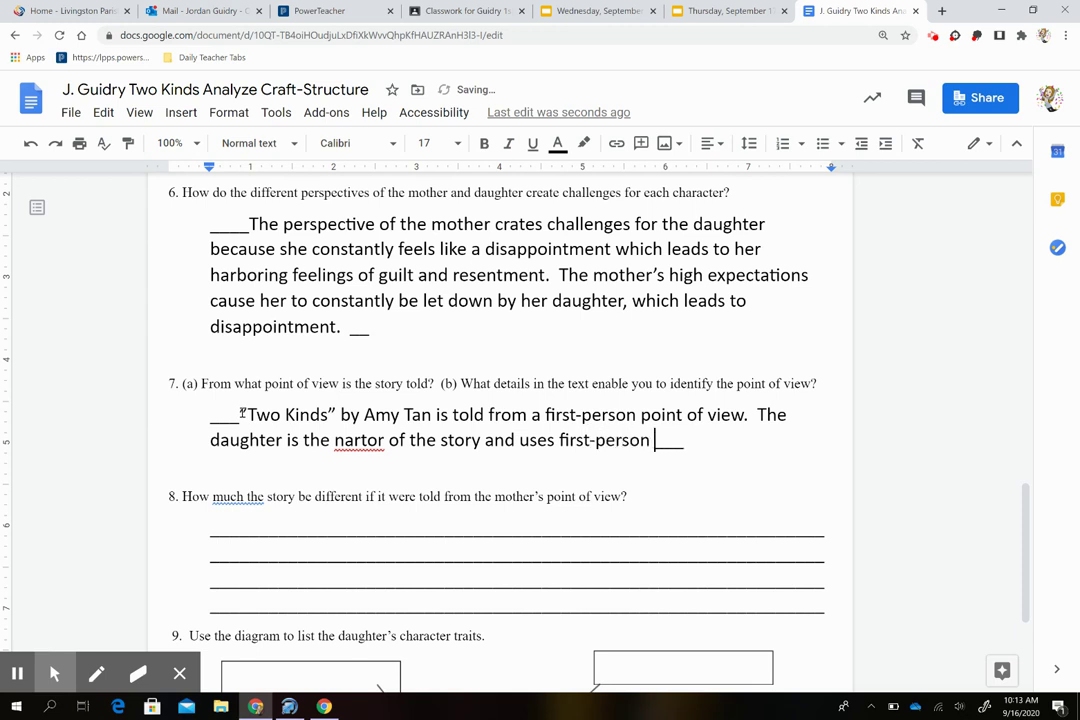
text(nouns such a)
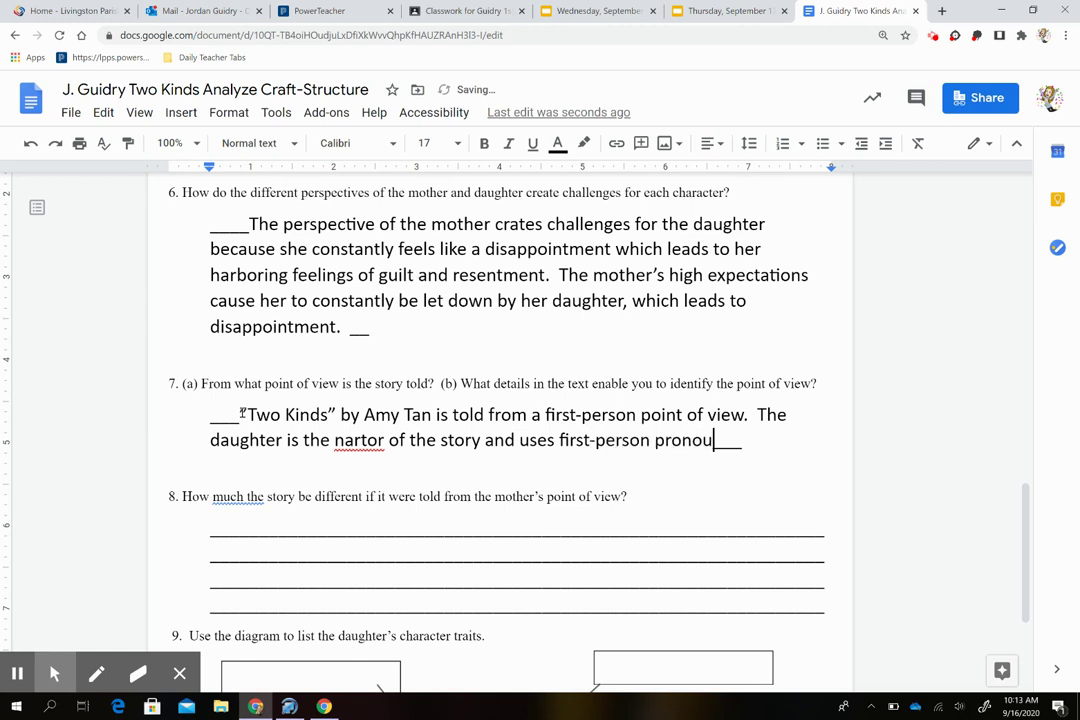
text(s )
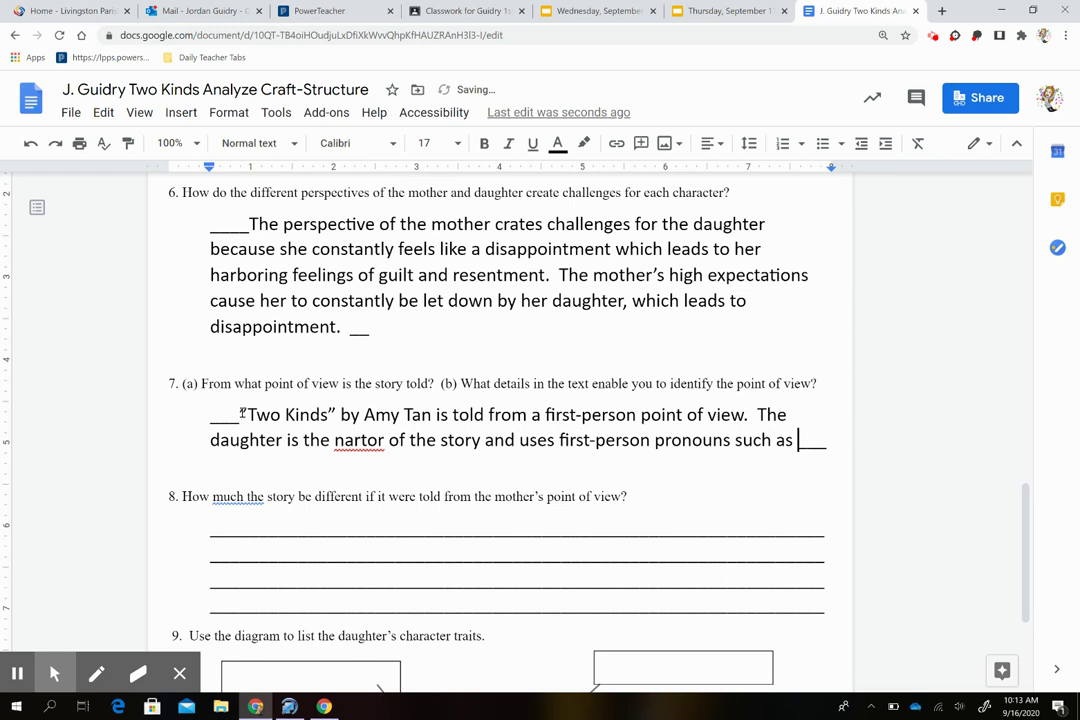
text(I, )
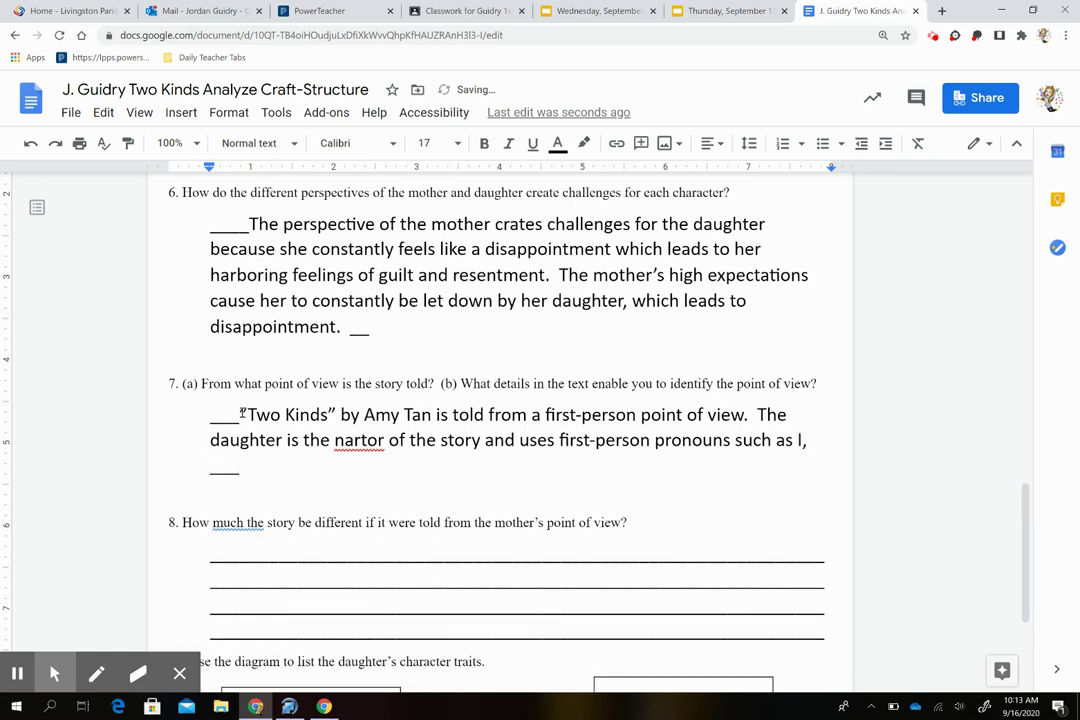
text(me, and my.)
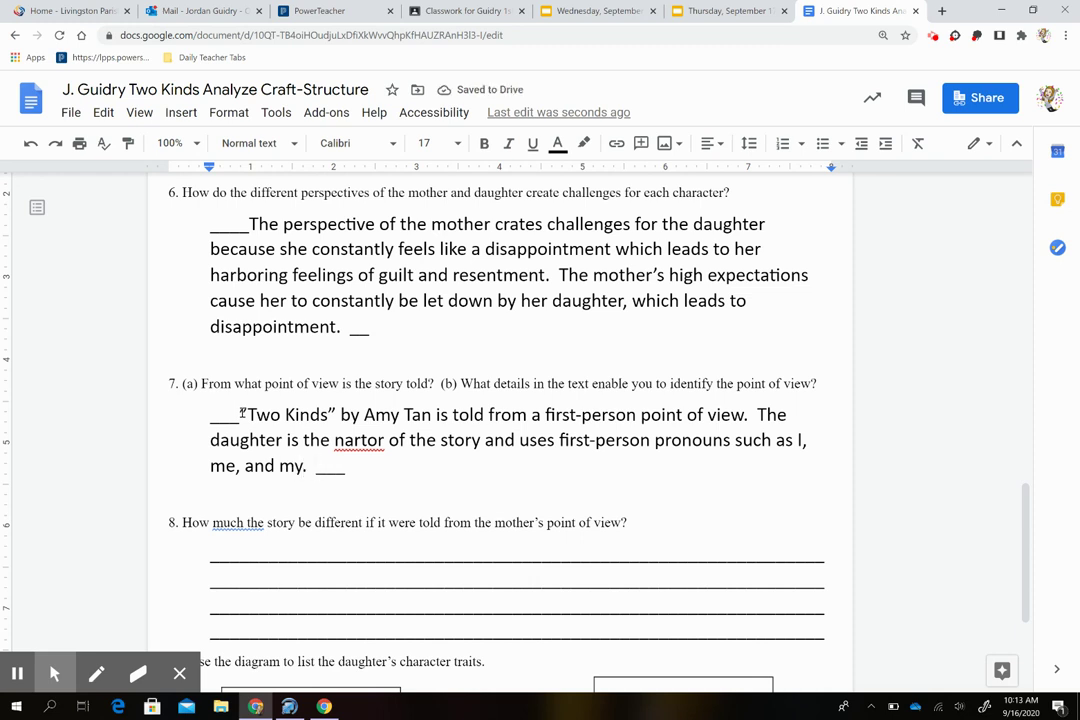
text(The daughter i)
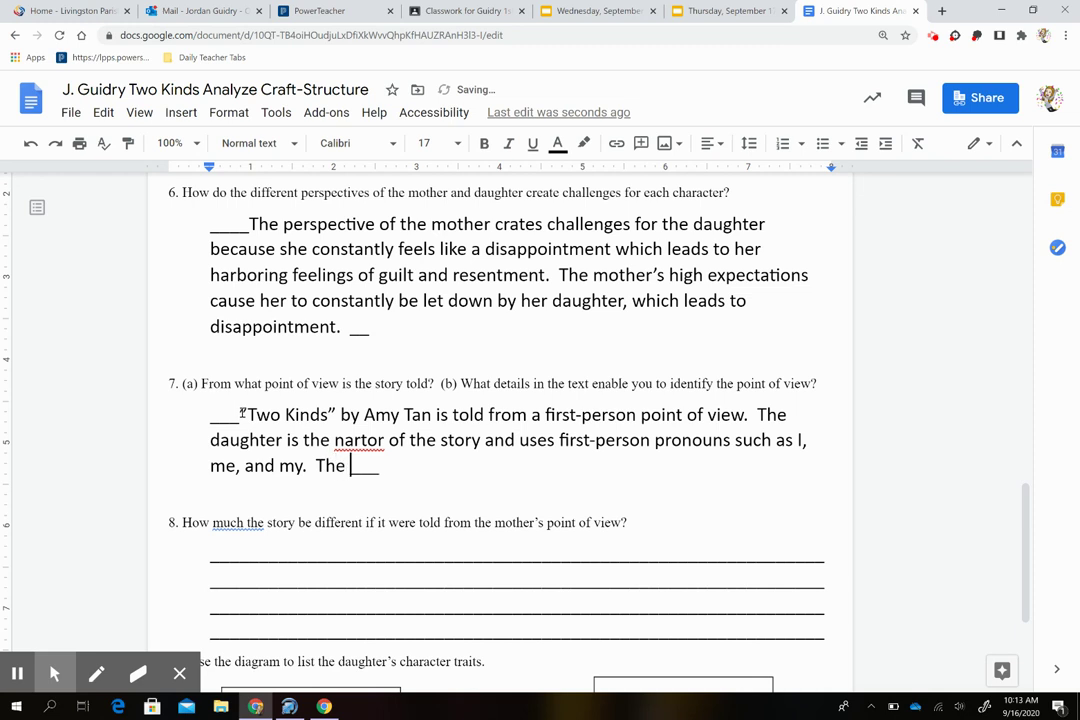
text(s desc)
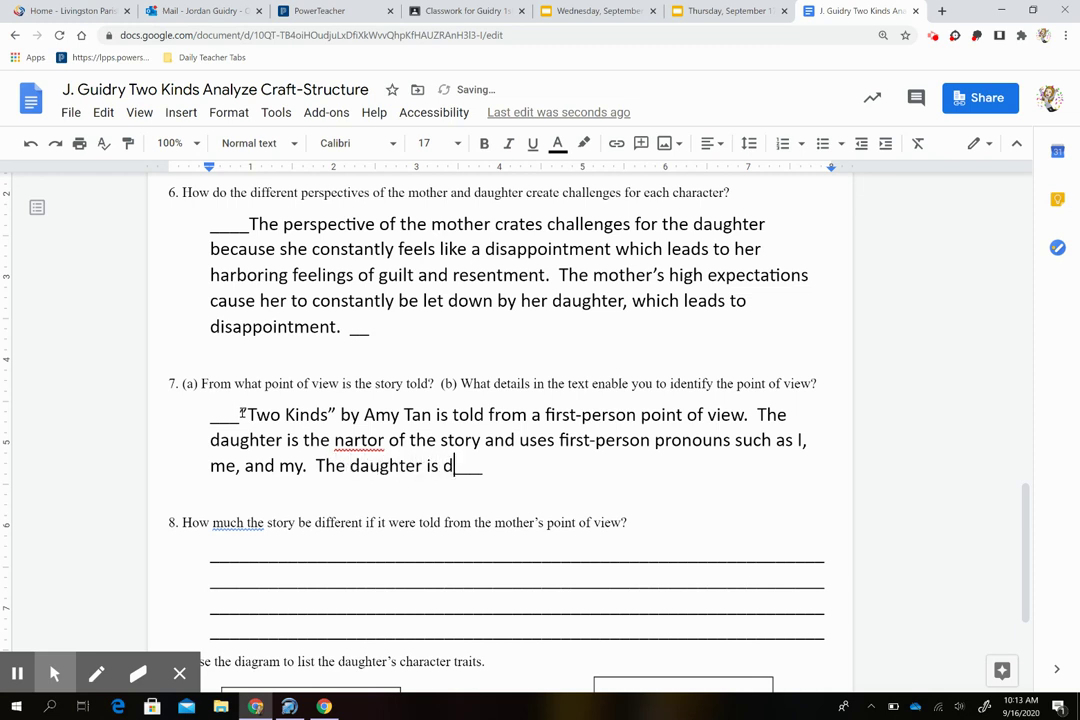
text(ribing her own )
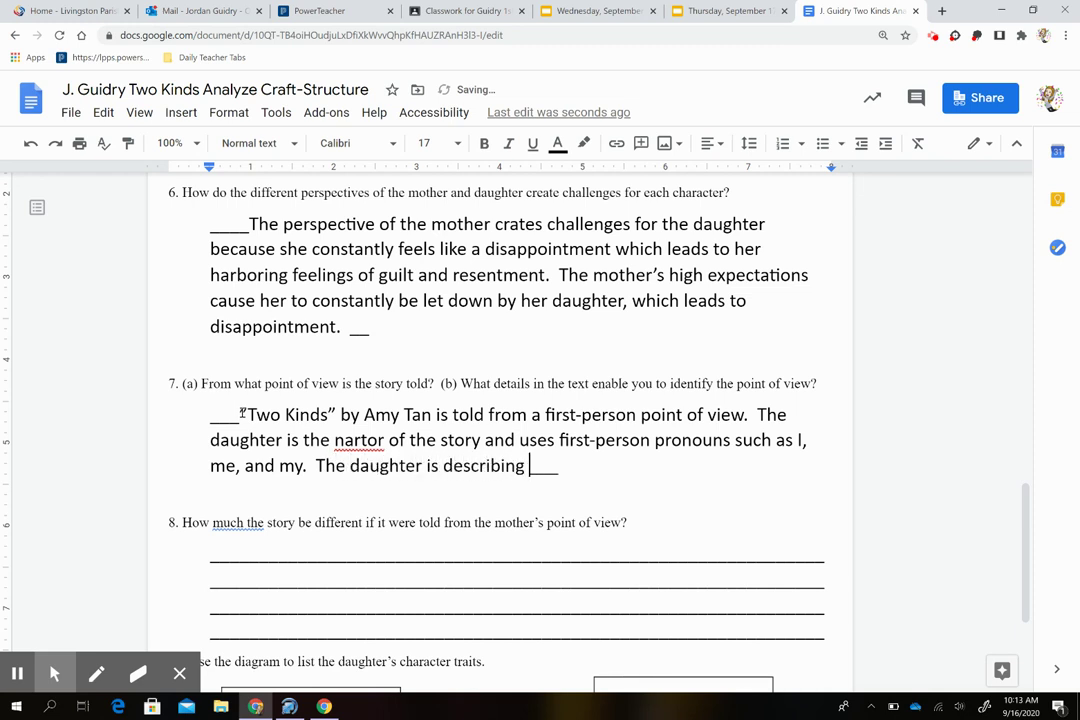
text(story )
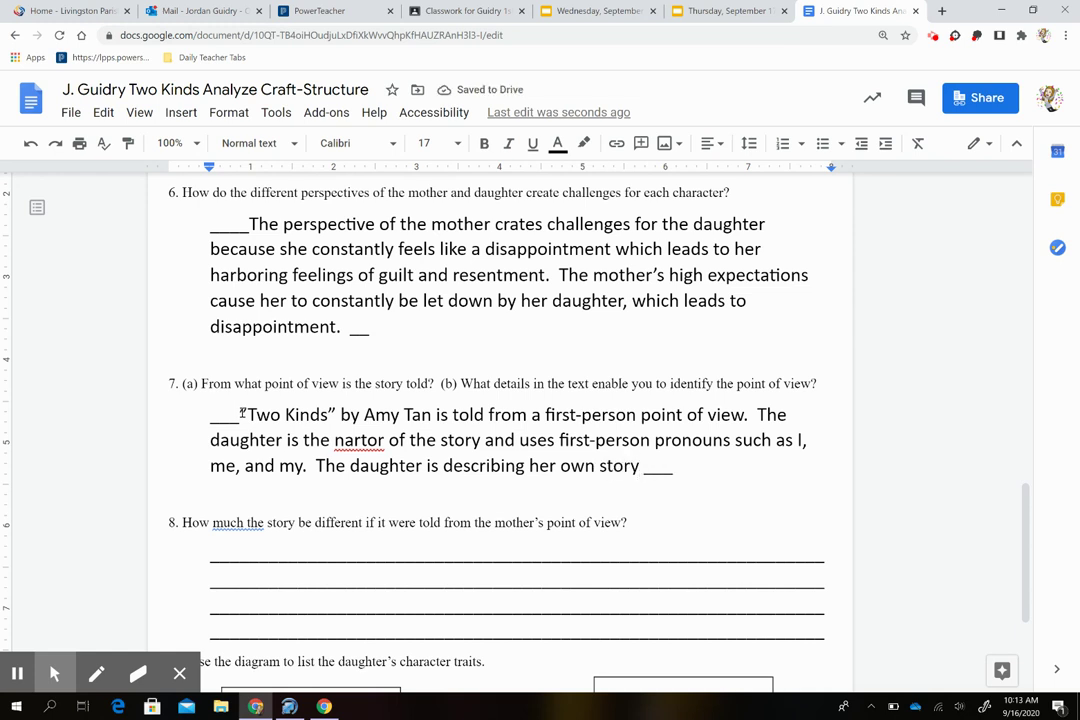
text(using her )
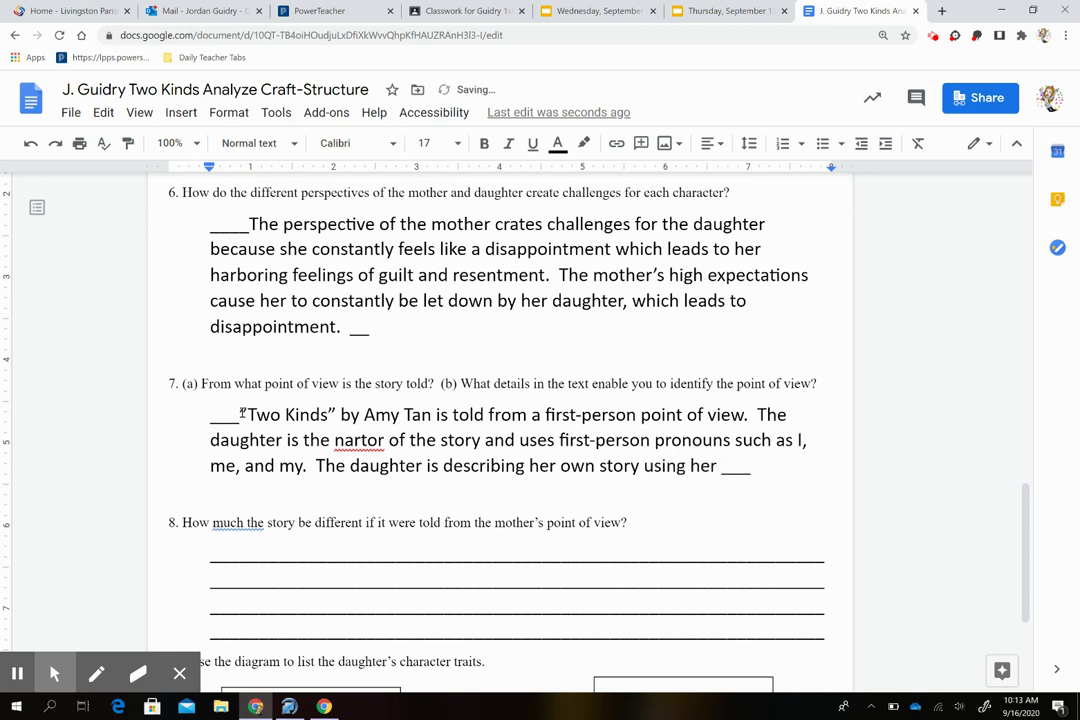
text(thoughts and )
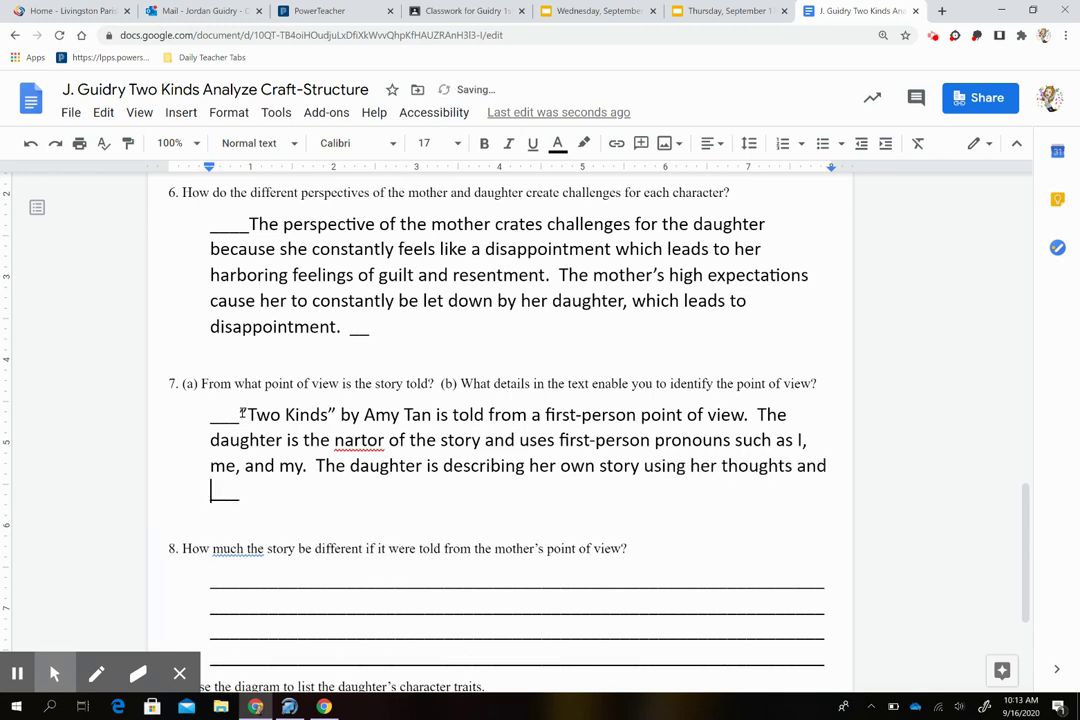
text(feelings )
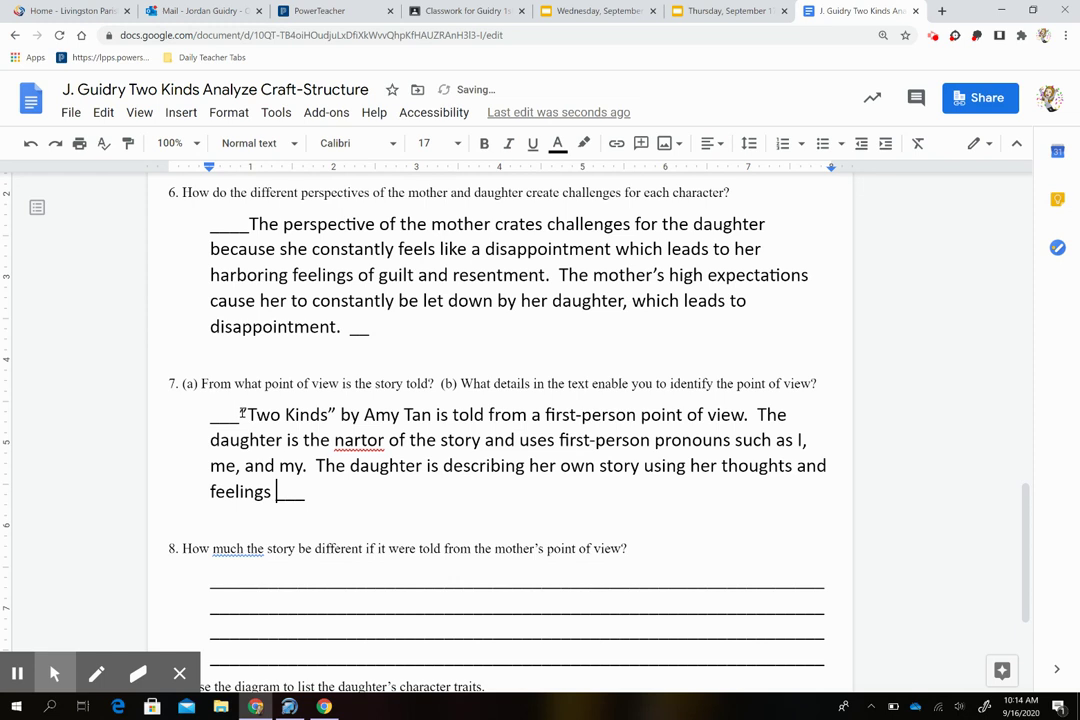
text(about the )
text(events that ar)
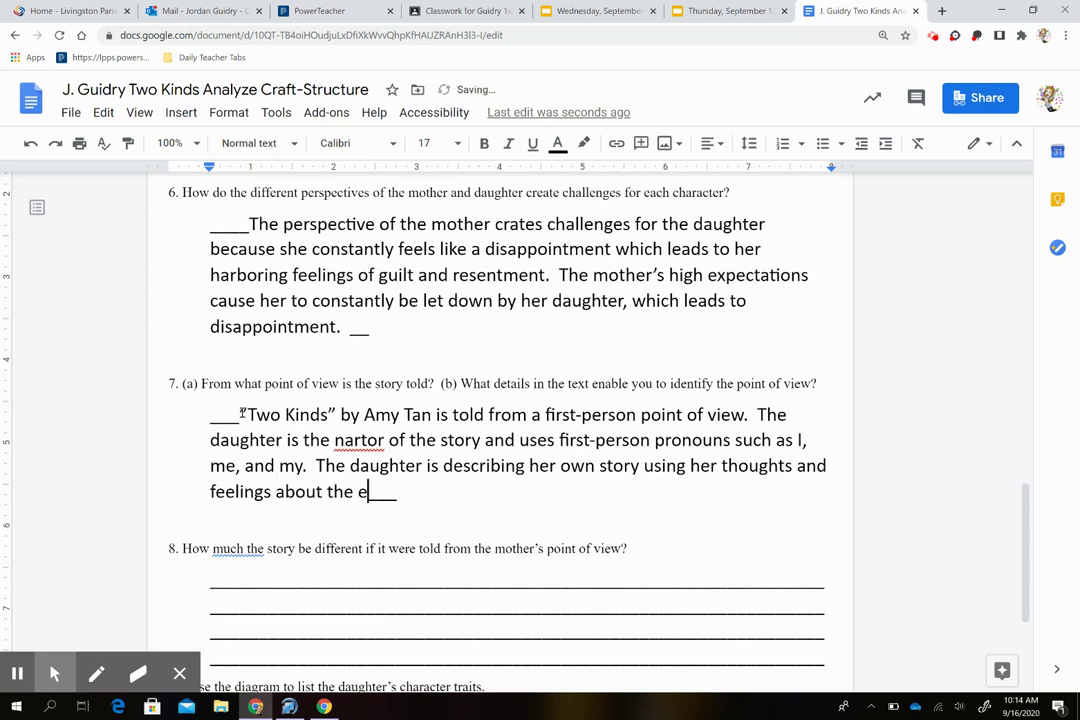
text(e occurring.)
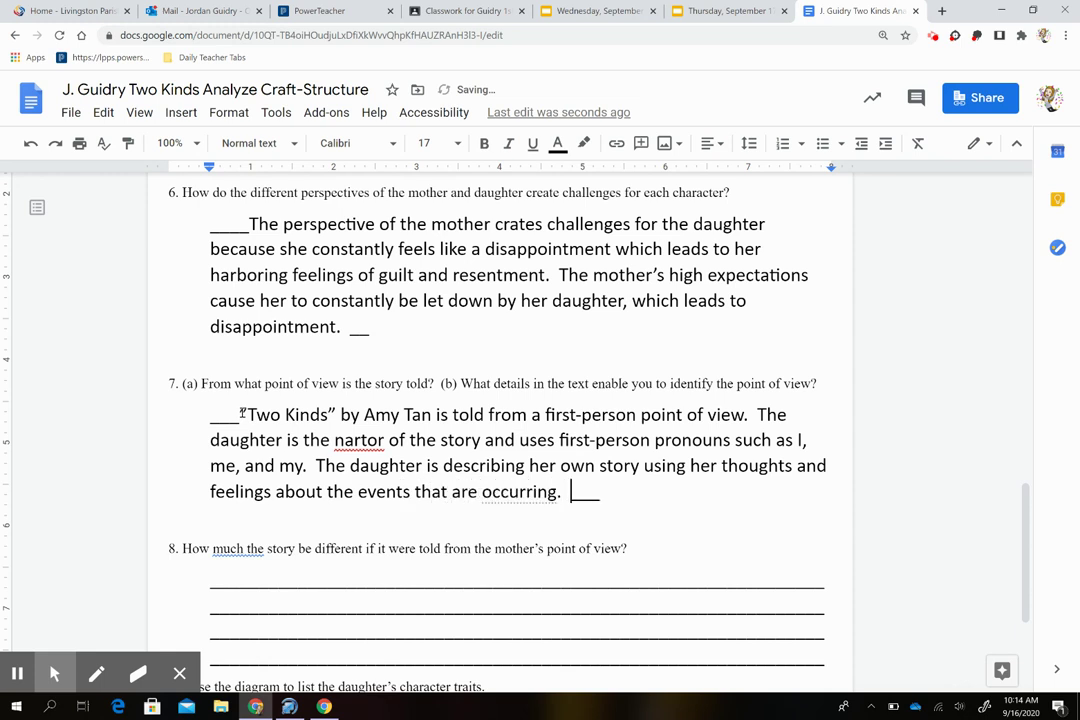
Step: Correct the misspelled 'nartor' to 'narrator' in question 7's answer
right_click(372, 440)
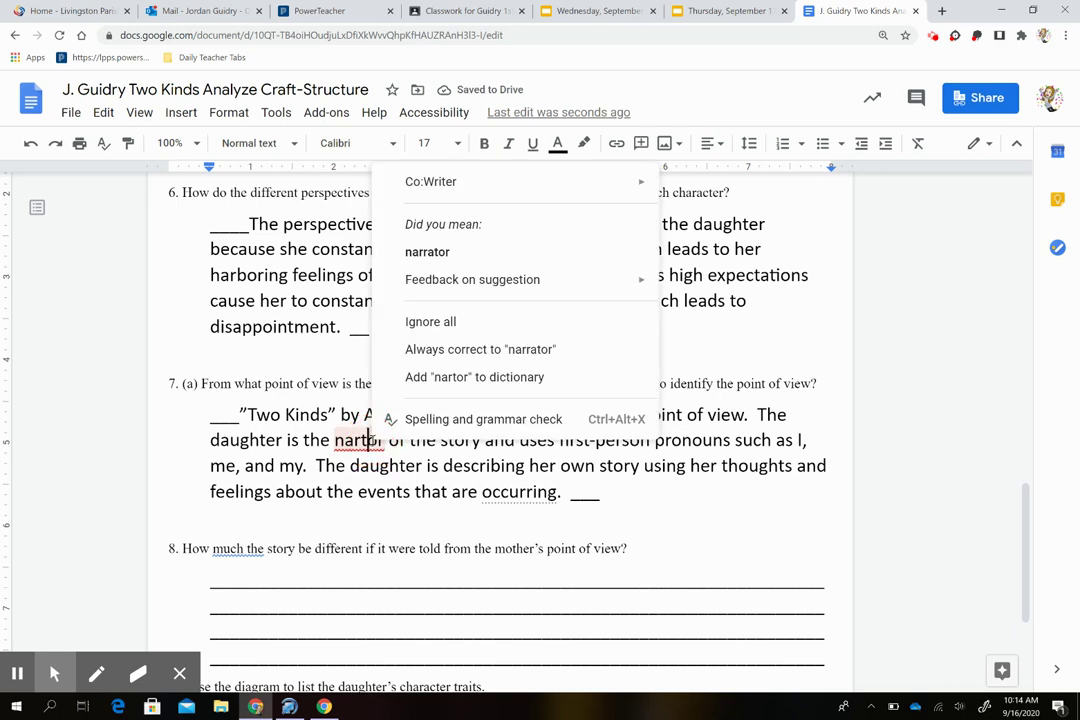
click(435, 253)
scroll(569, 502, down, 2)
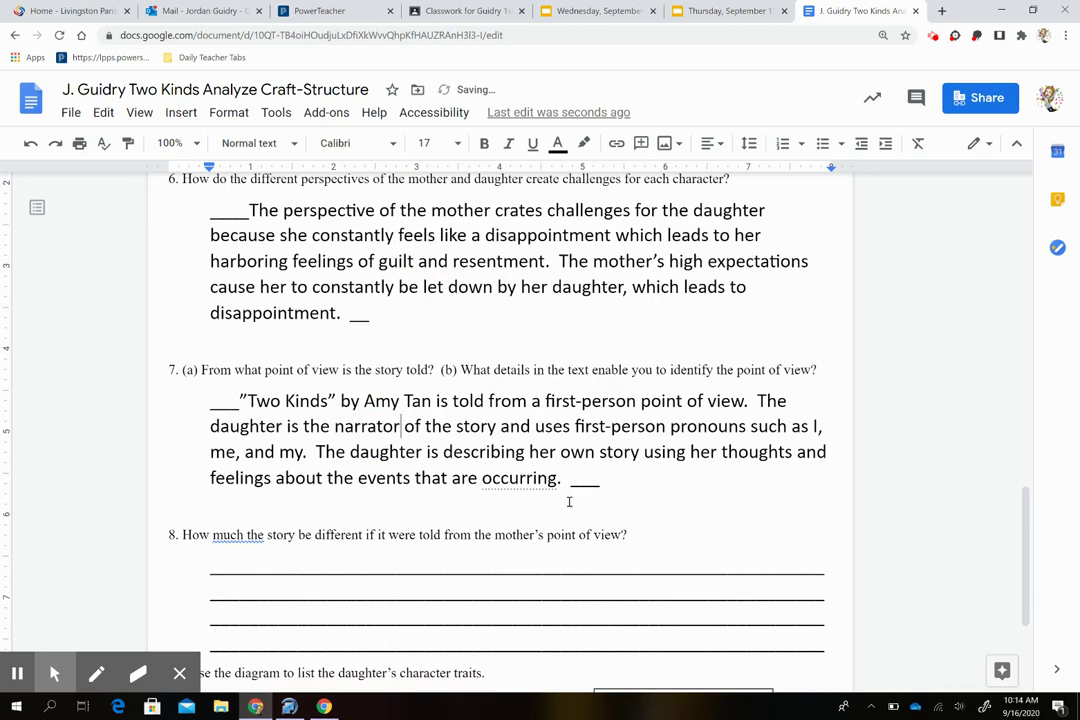
scroll(569, 502, down, 1)
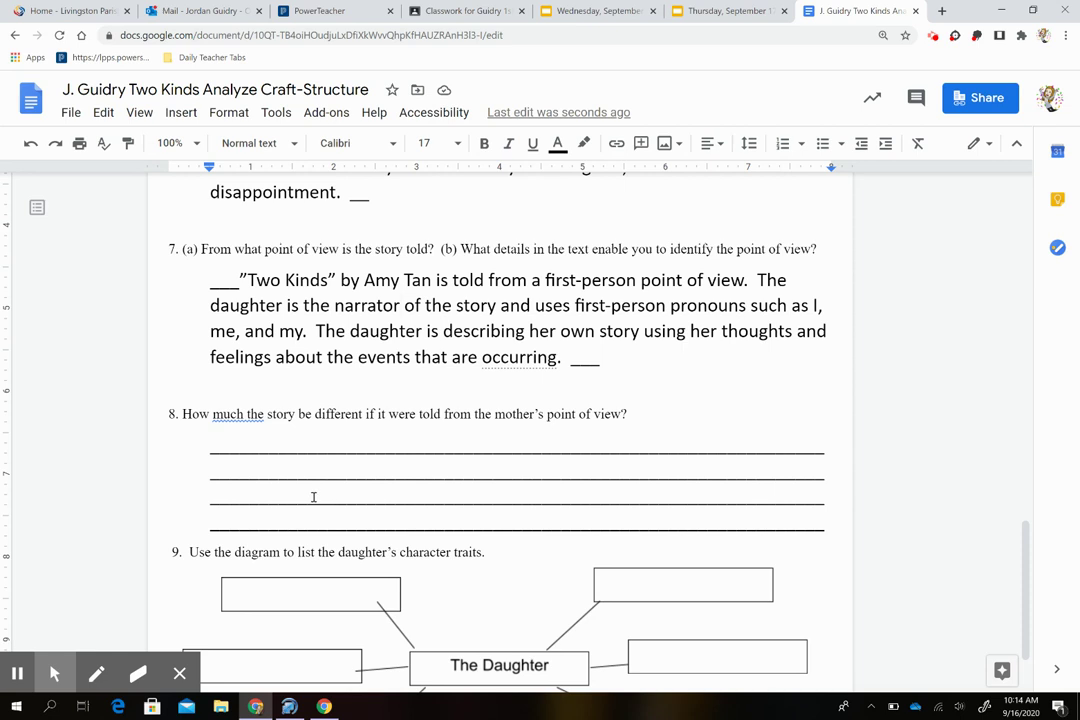
Step: Reword question 8 by inserting 'might' and removing the word 'much'
click(248, 416)
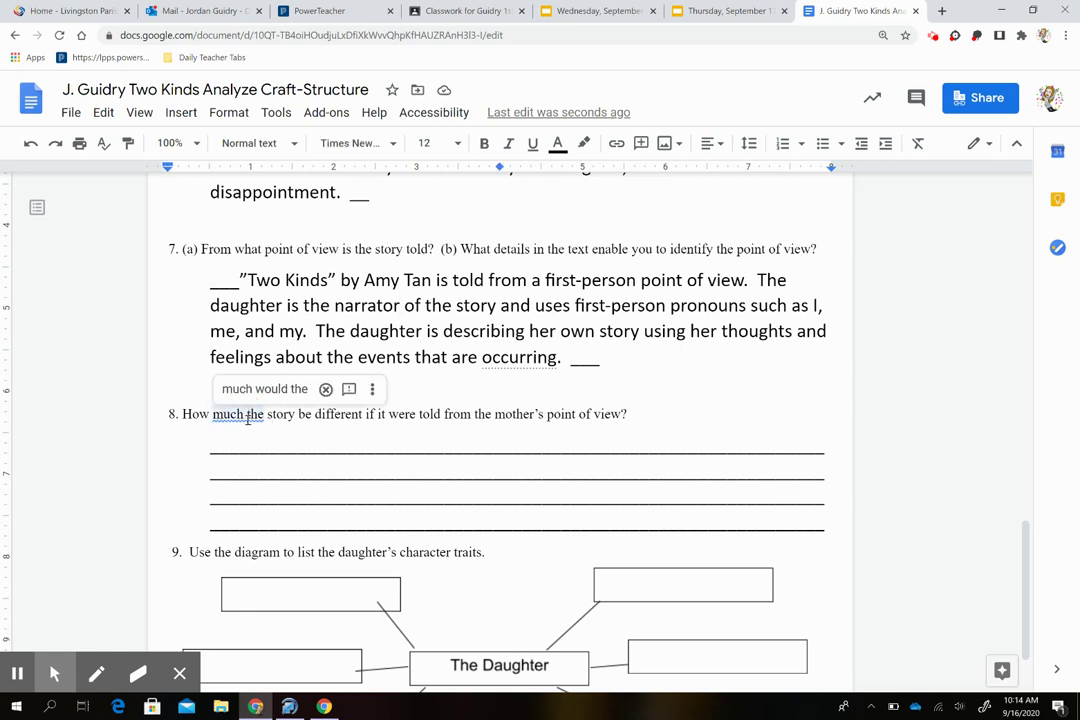
text(might)
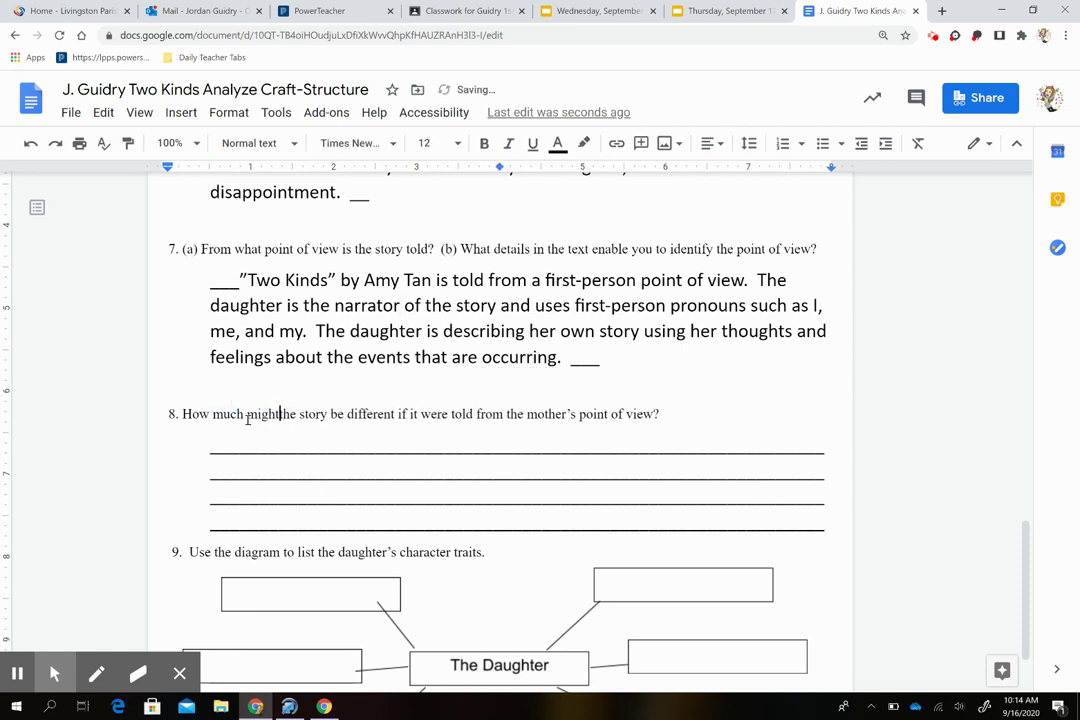
double_click(229, 415)
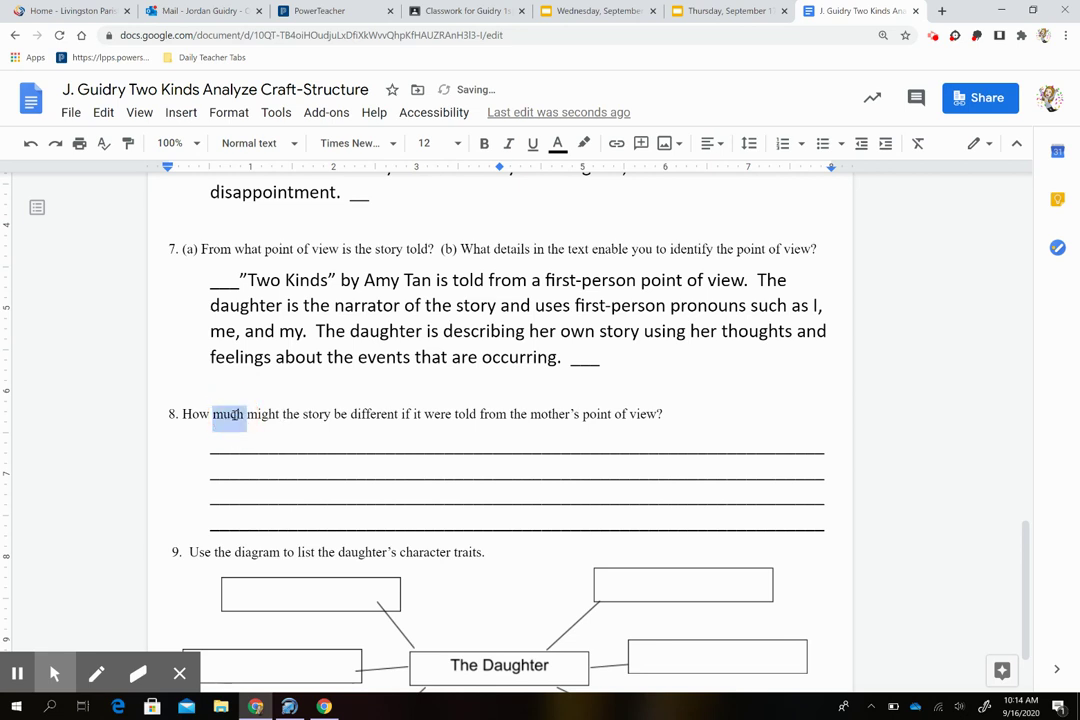
key(BackSpace)
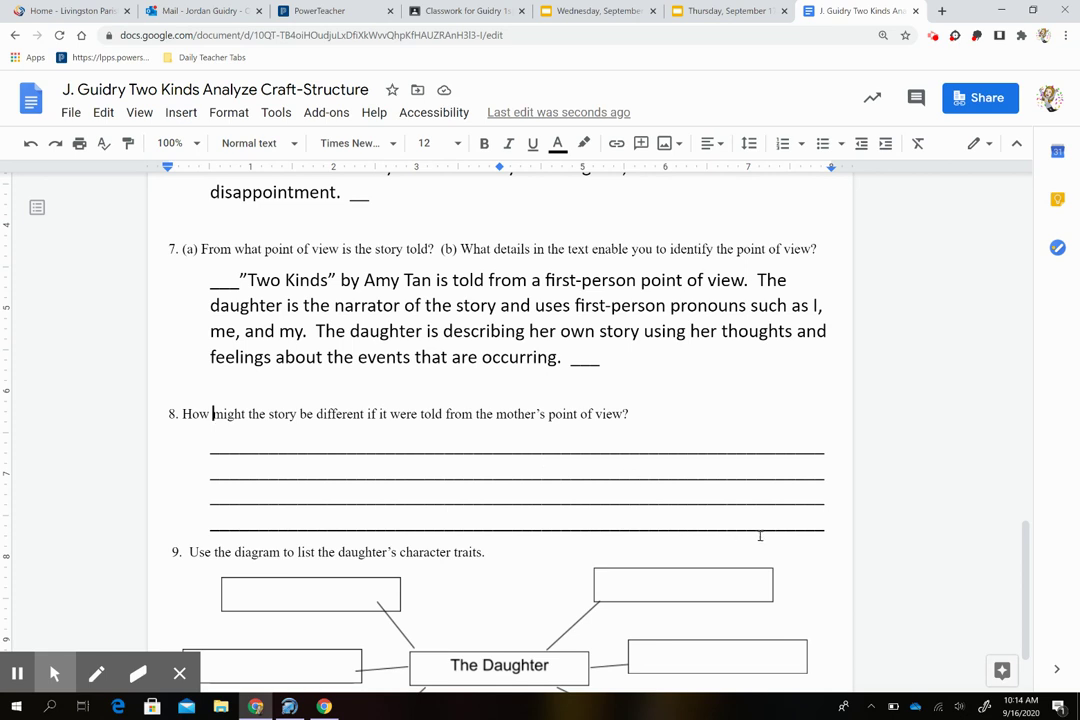
Step: Answer question 8: from the mother's view we'd see her feelings, unlike seeing only what the daughter is doing
drag(797, 529, 235, 447)
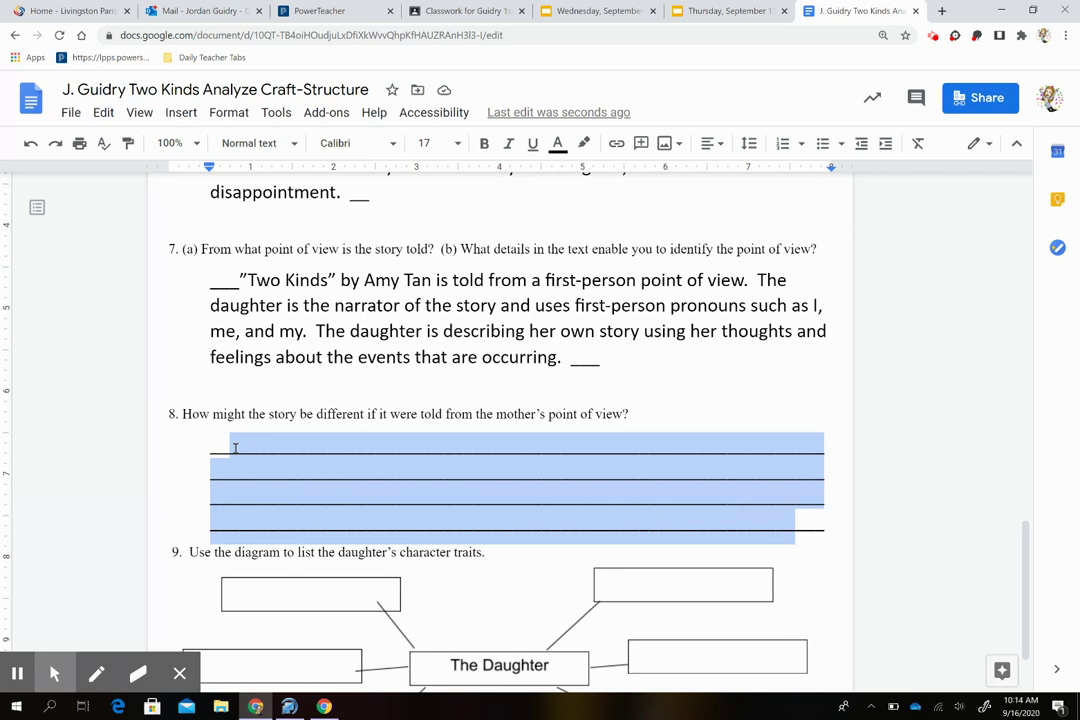
text(If t)
key(BackSpace)
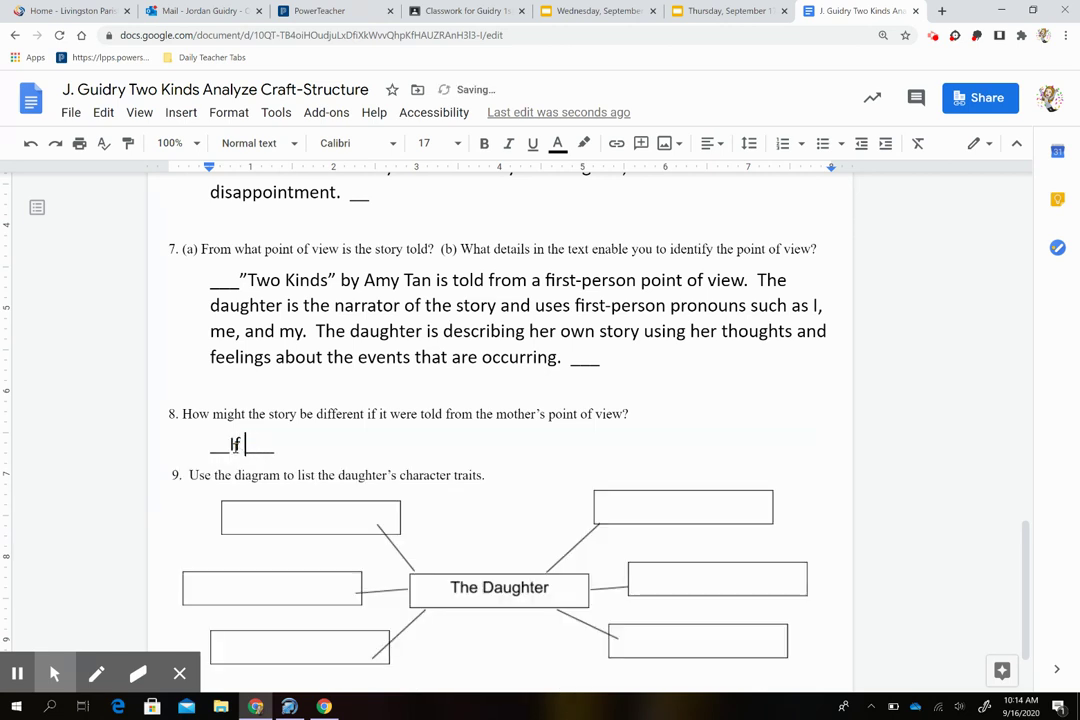
text("Two Kin)
text(ds" was t)
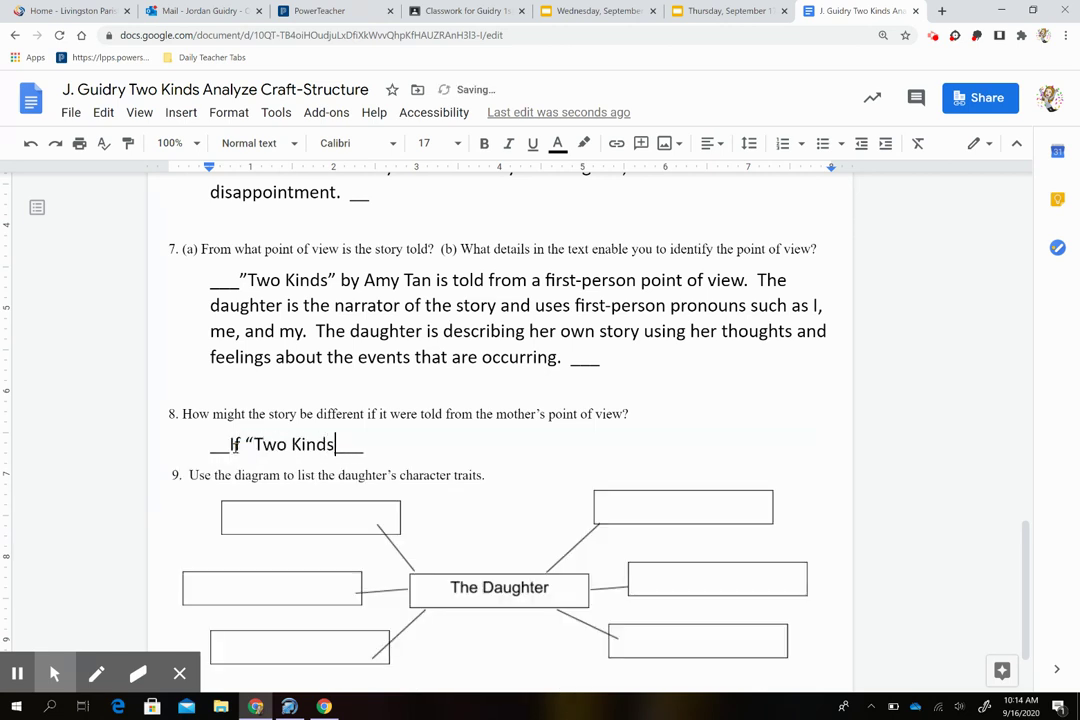
text(old from the mo)
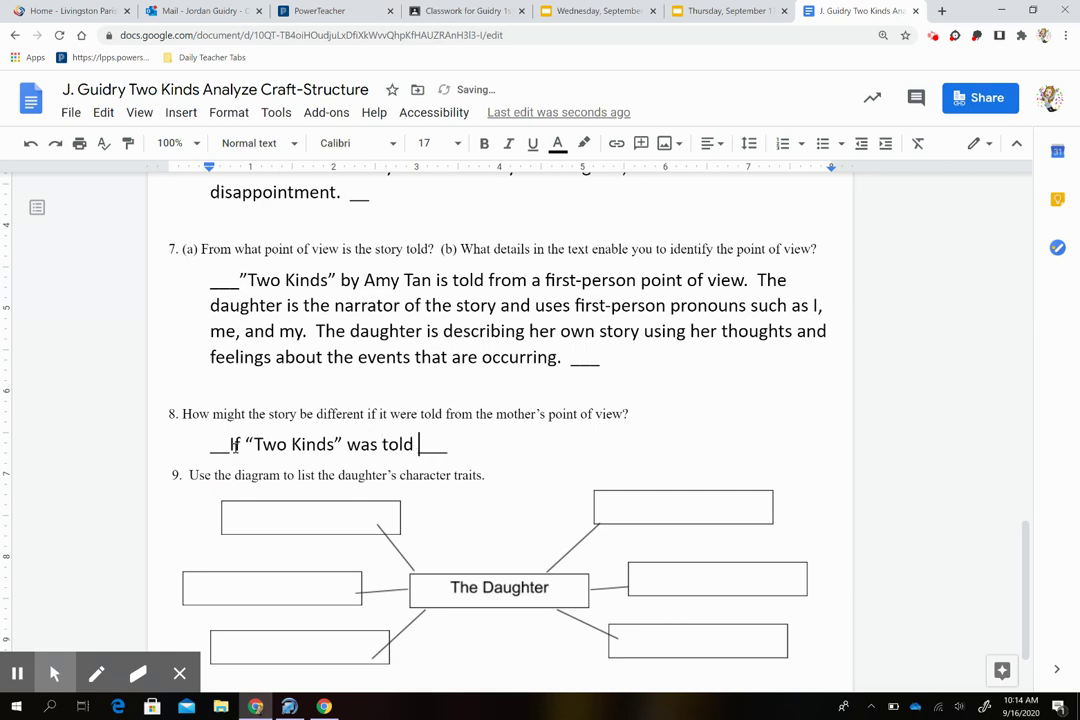
text(ther's point )
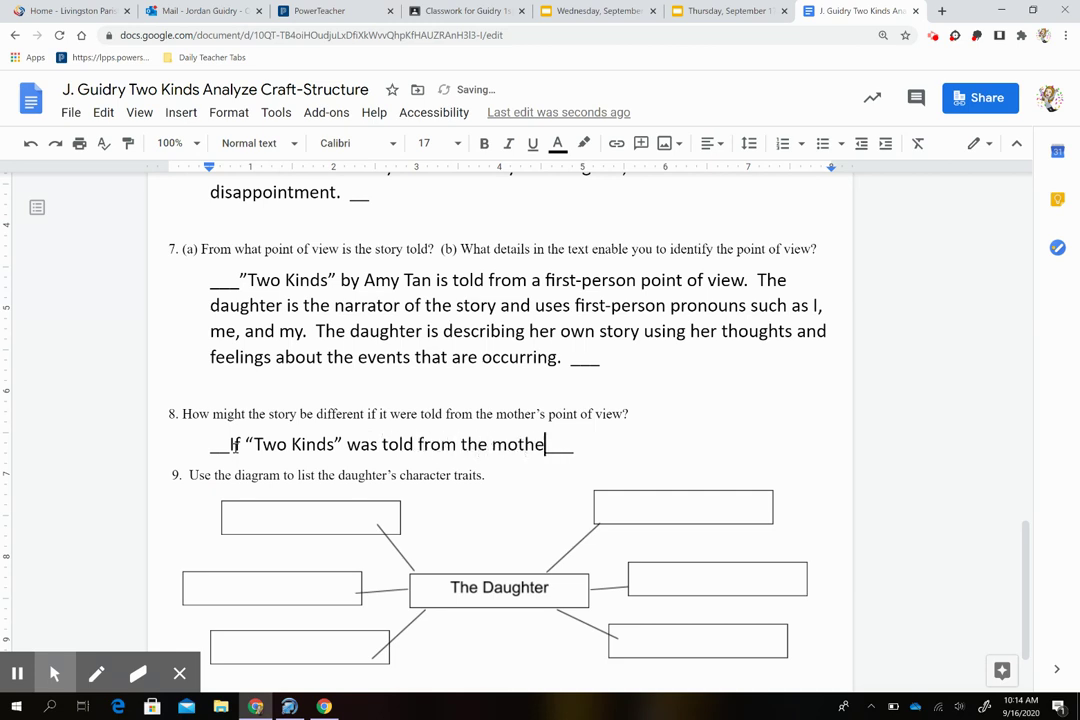
text(of view)
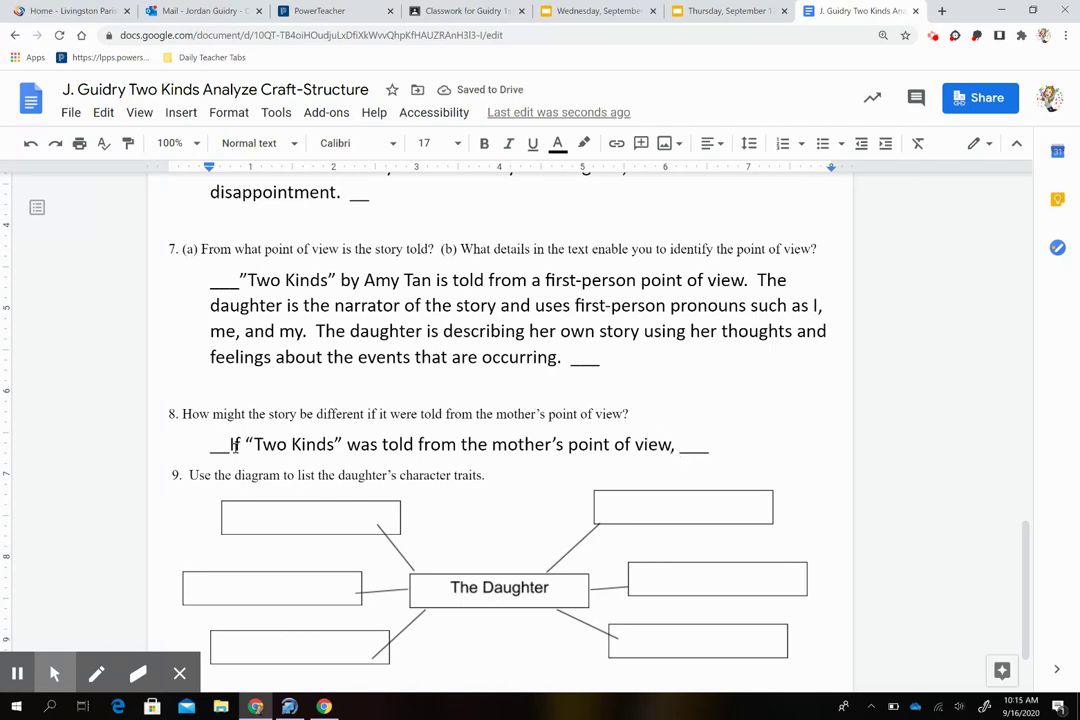
text(, the story w)
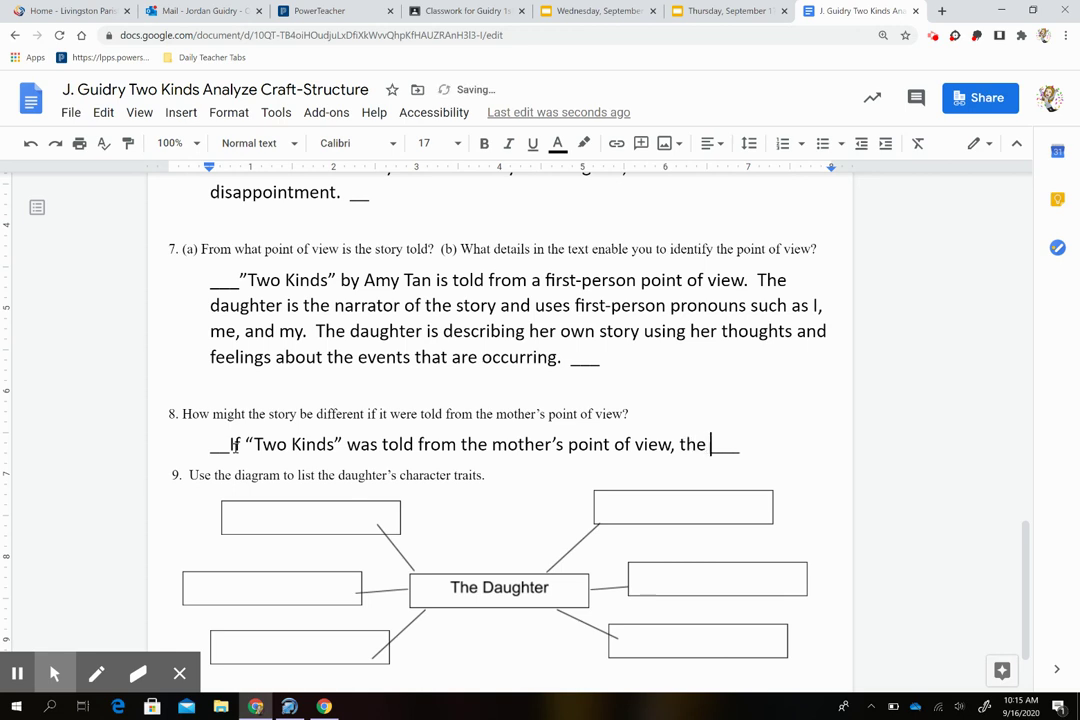
text(ould focus on )
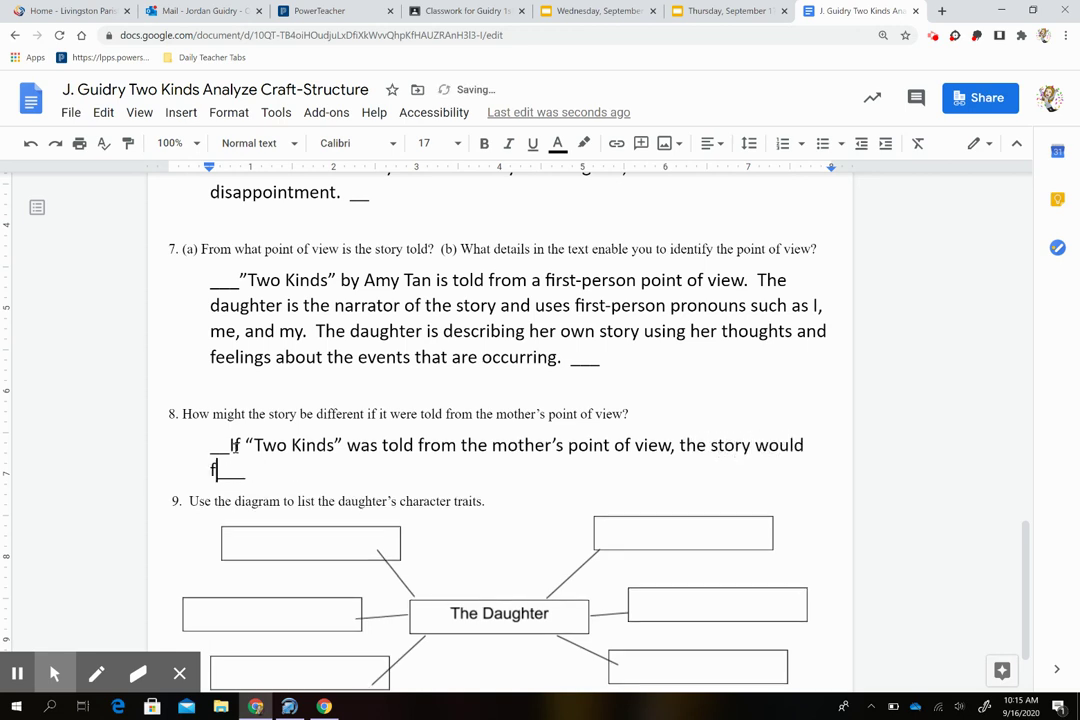
text(the mother's )
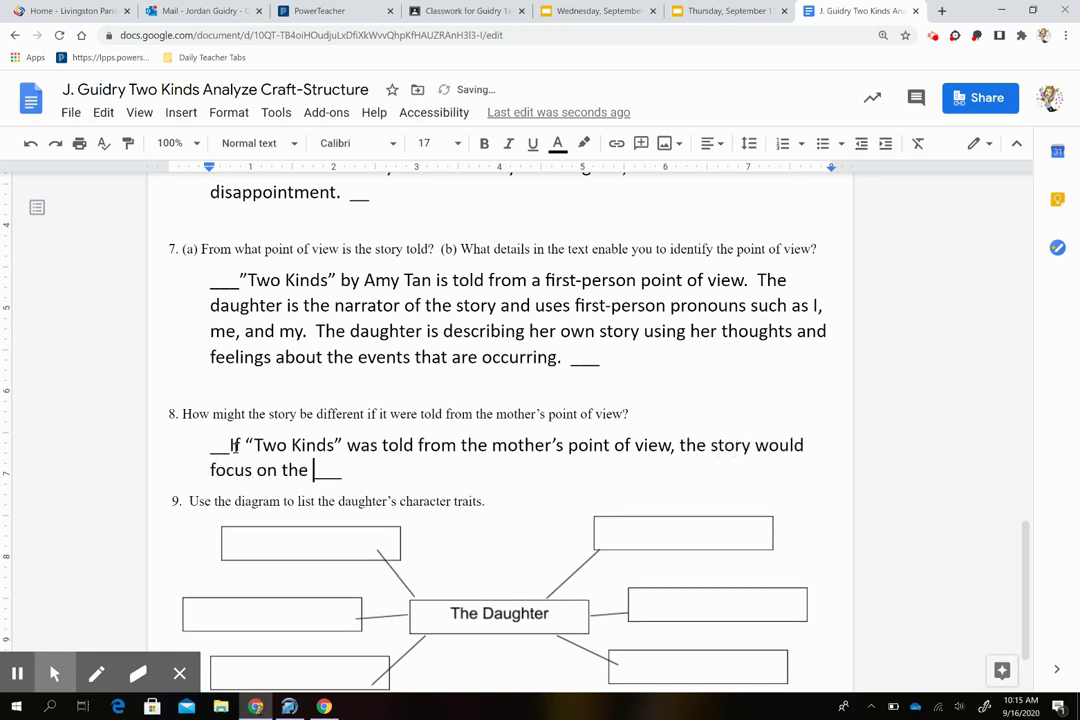
text(thoughts a)
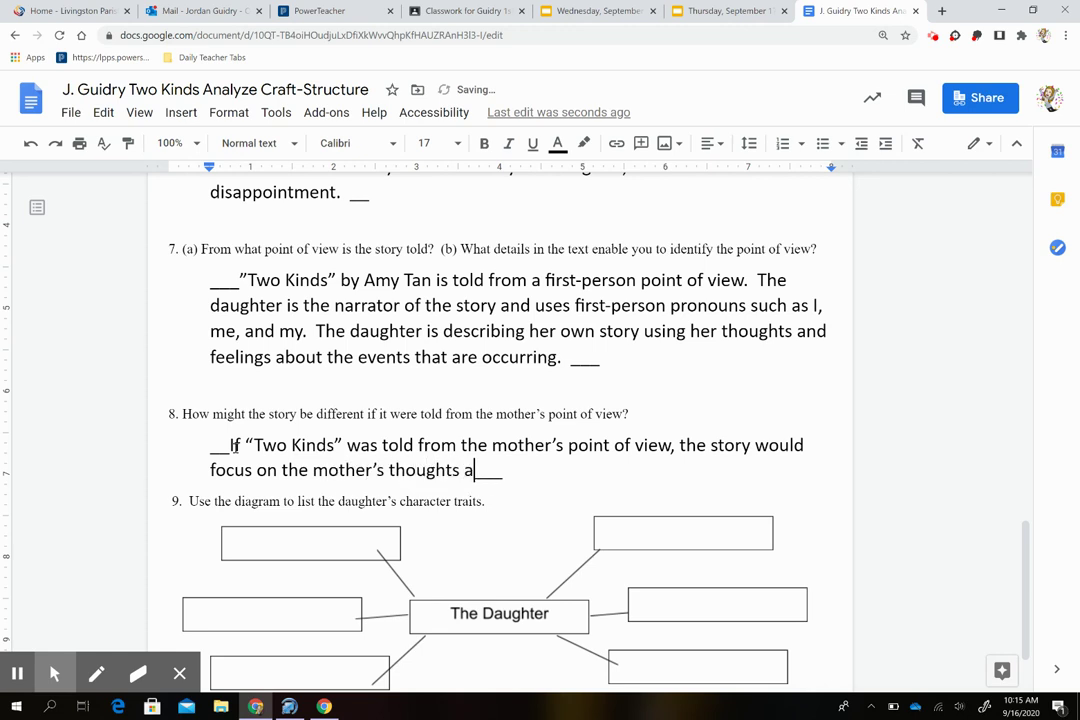
key(BackSpace)
text(and feel)
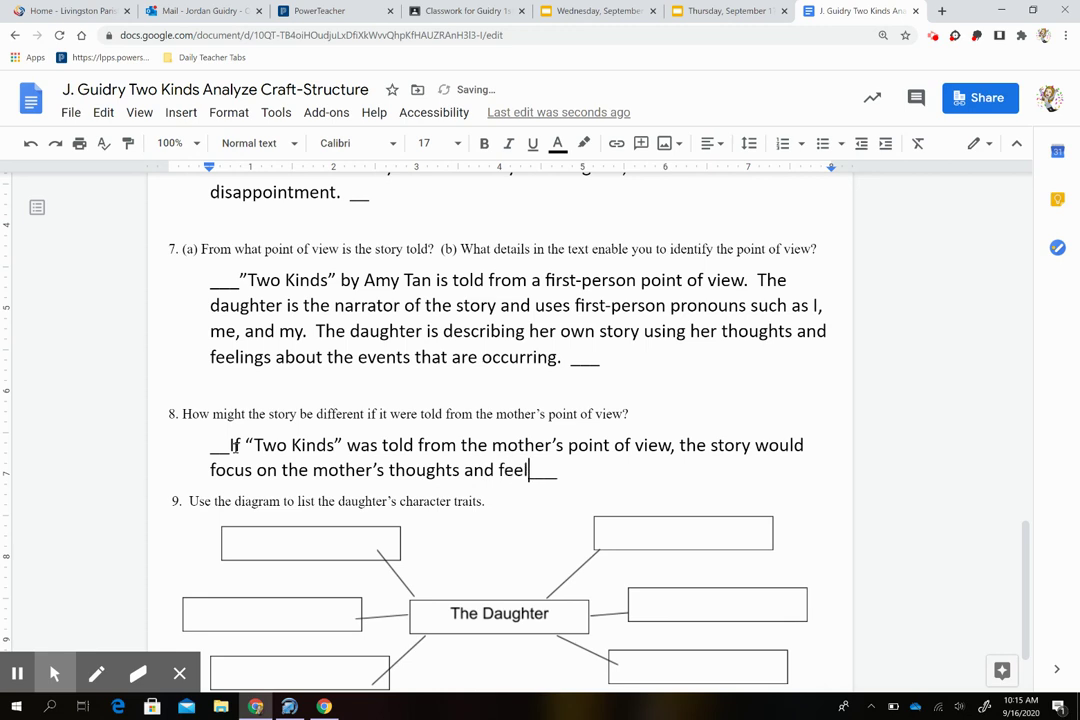
text(ing as each event )
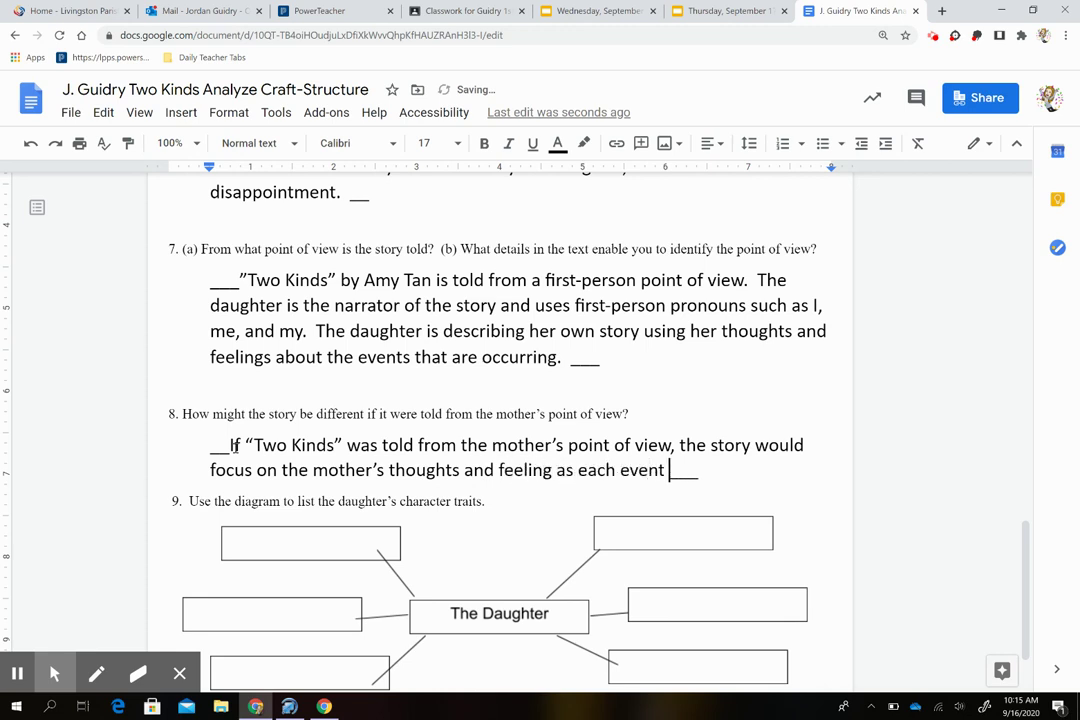
text(occurred.  )
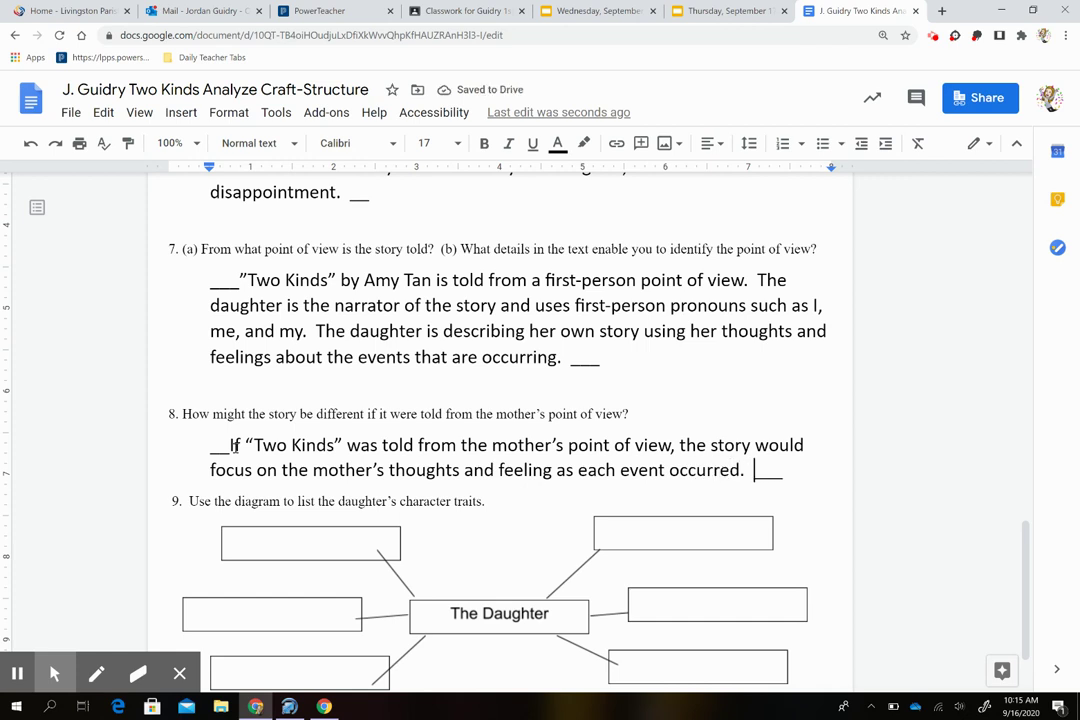
text(We would have mor)
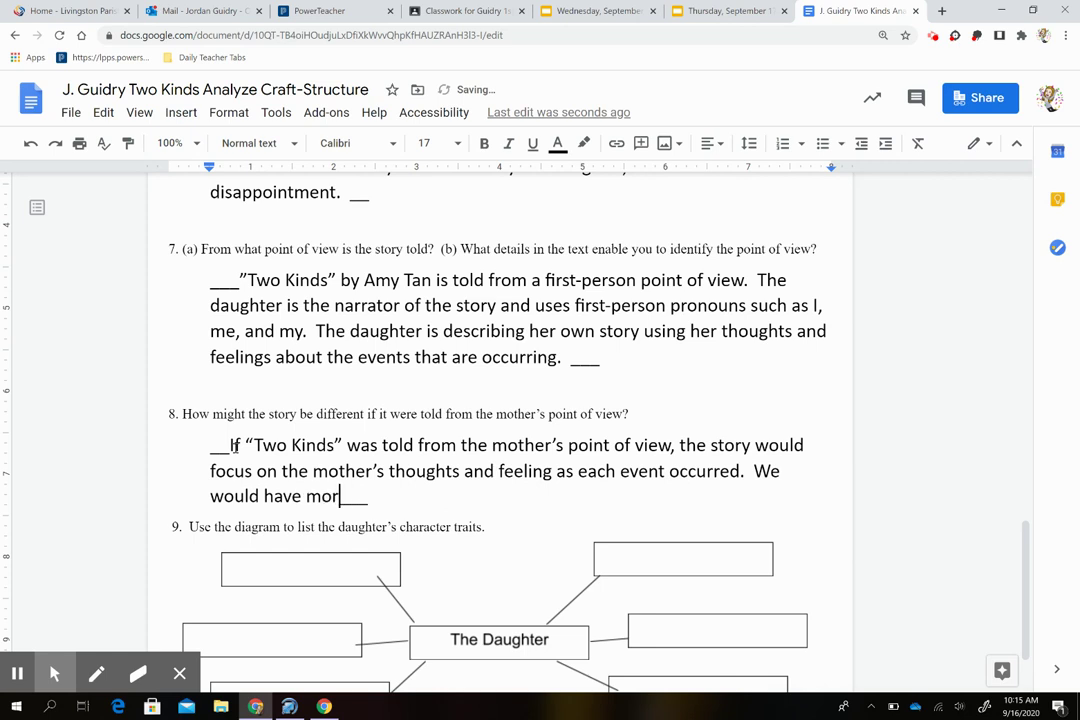
text(e insight into )
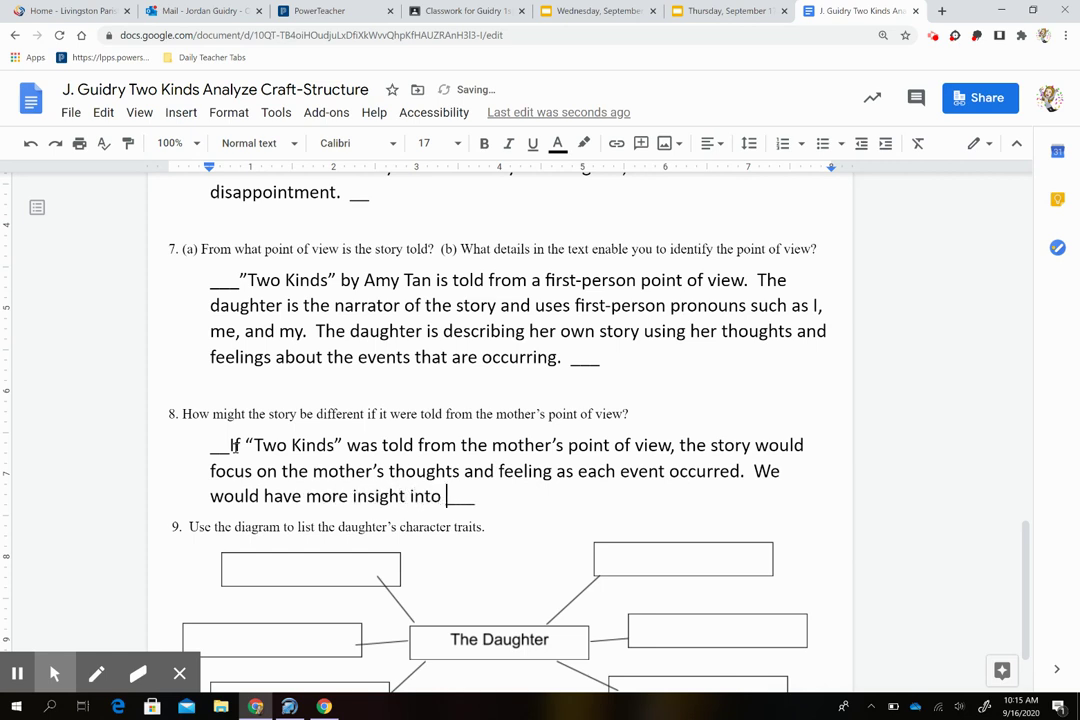
text(why the mothe)
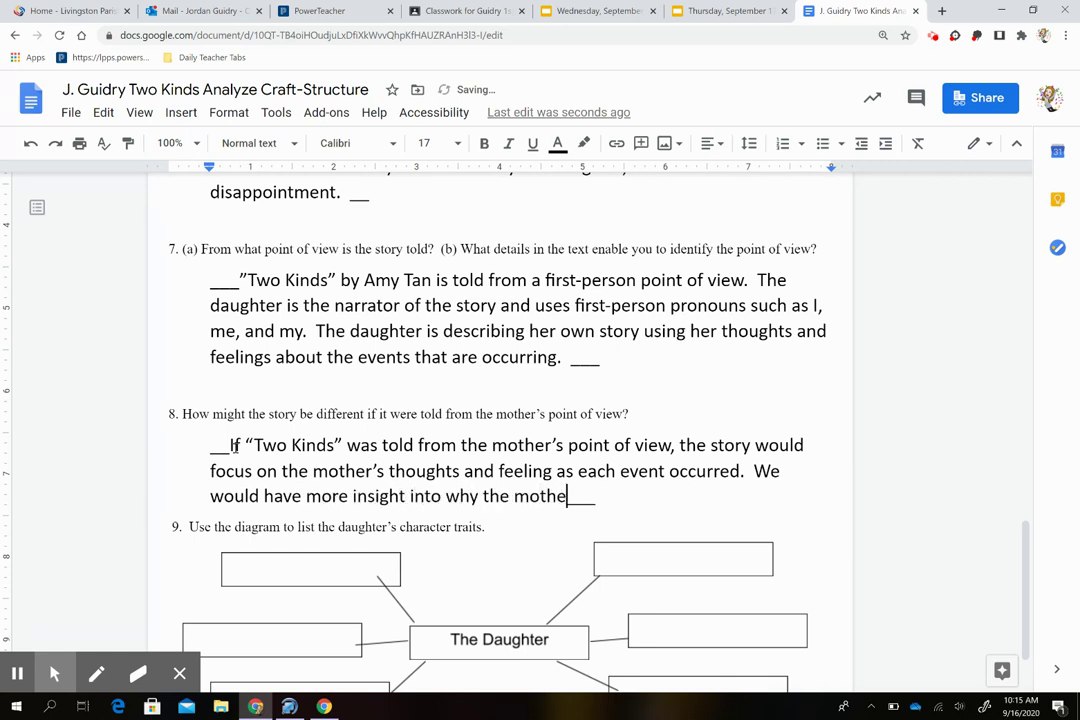
text(r behaves)
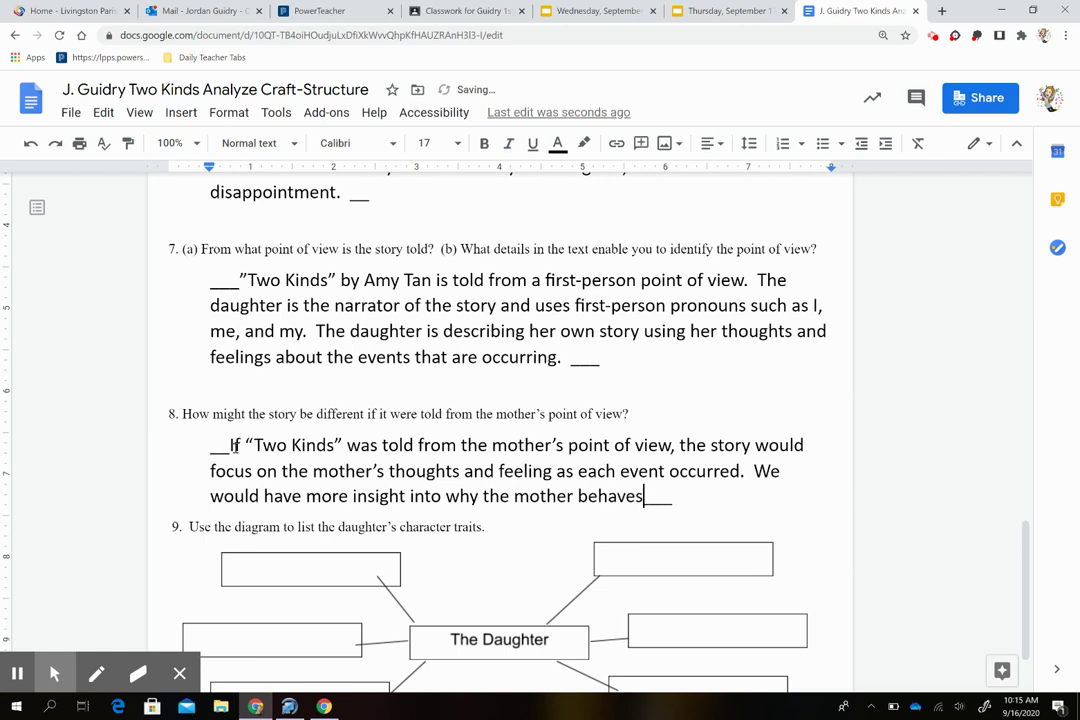
text( as she does)
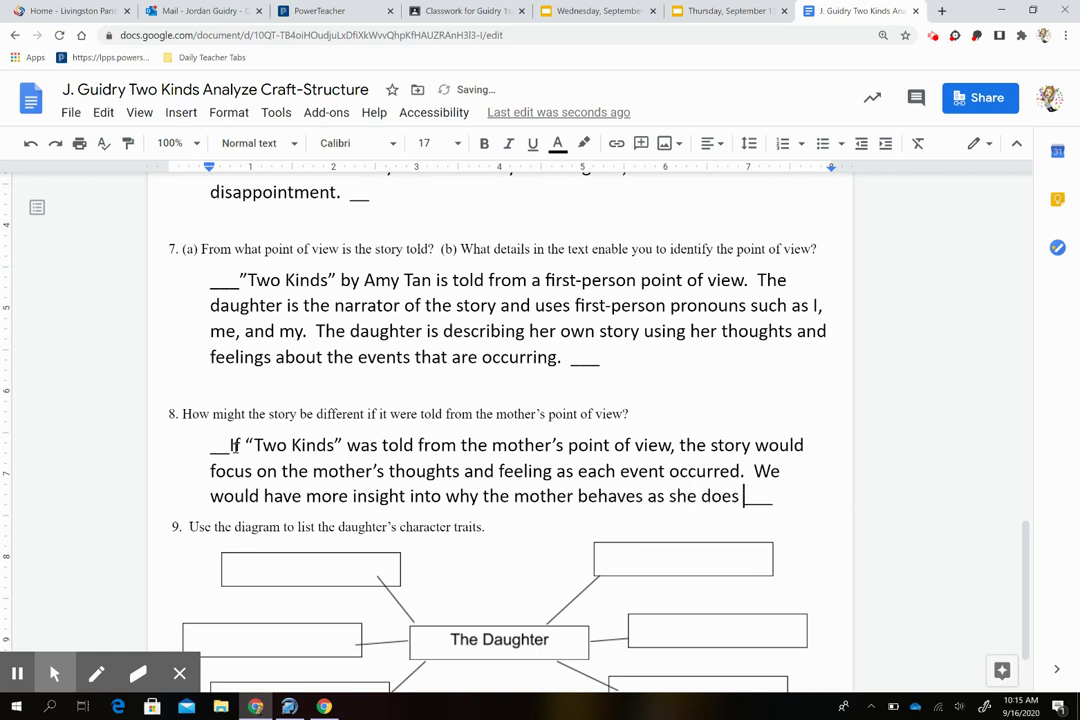
text( and only see )
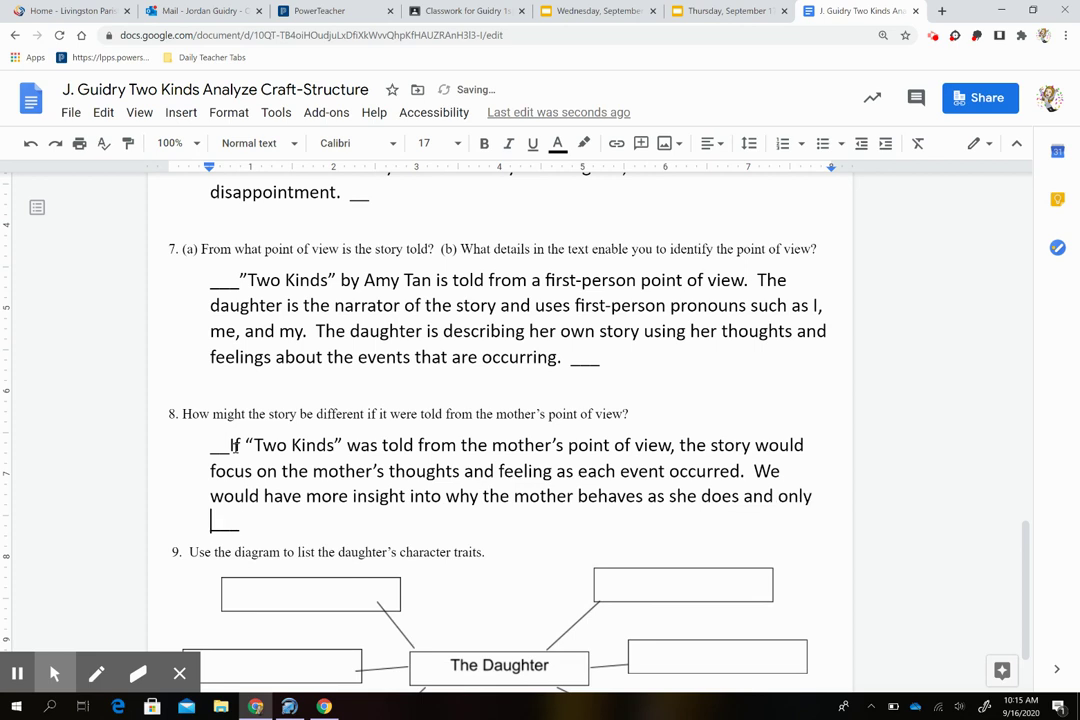
text(what the na)
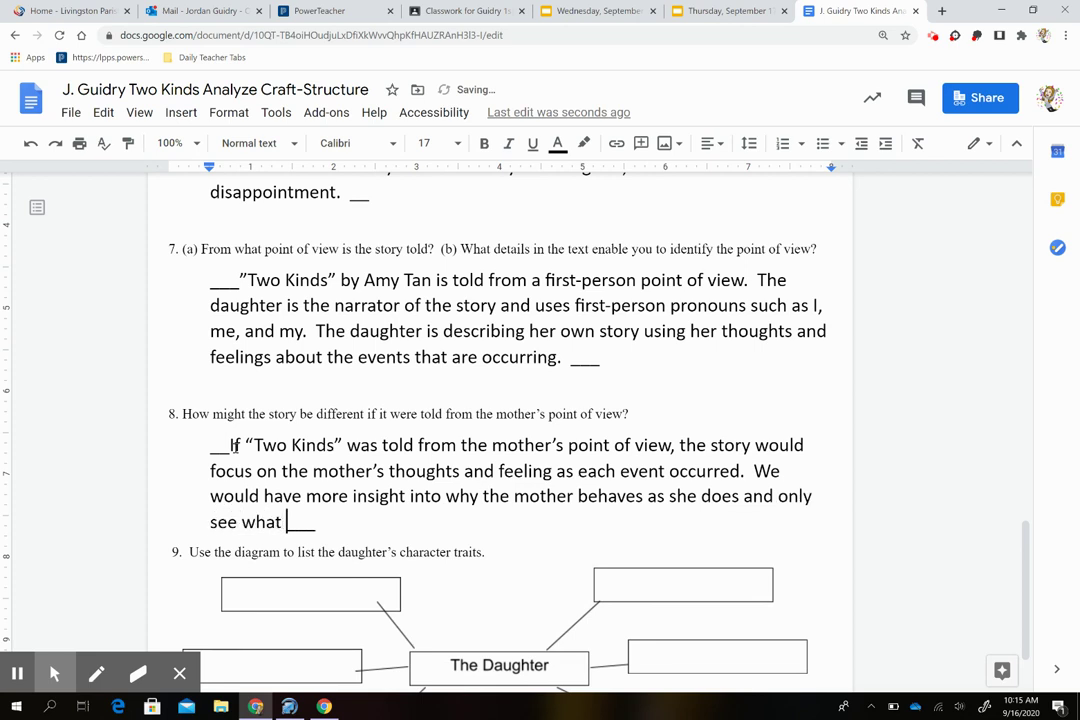
key(BackSpace)
key(BackSpace)
text(daughter is )
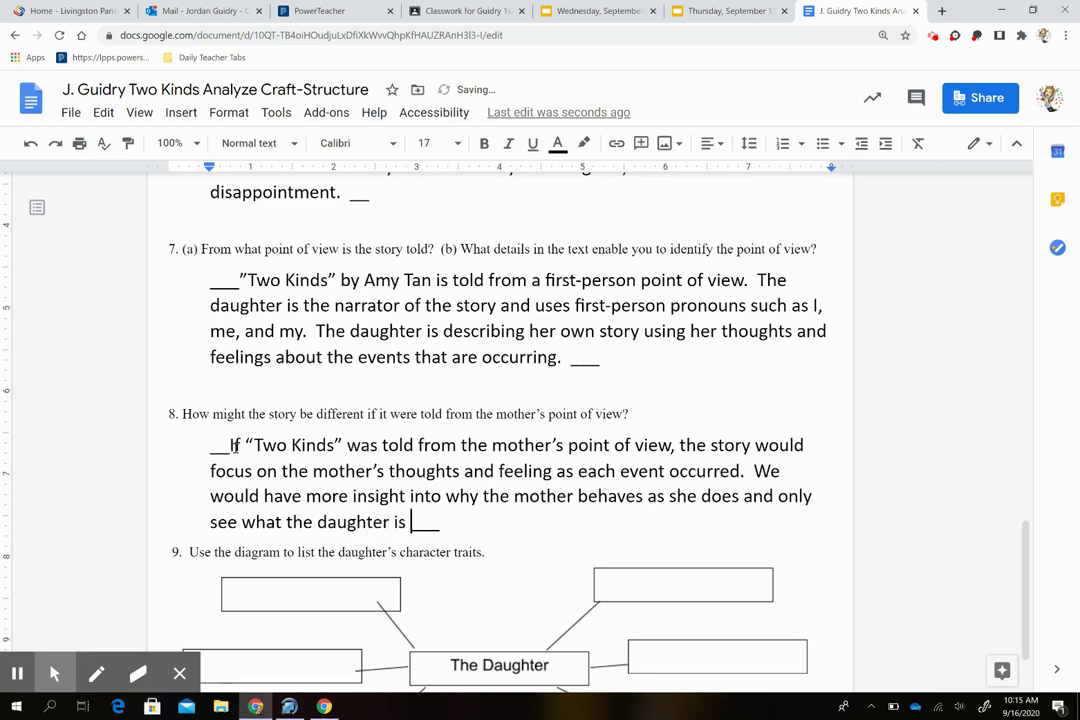
text(doing.)
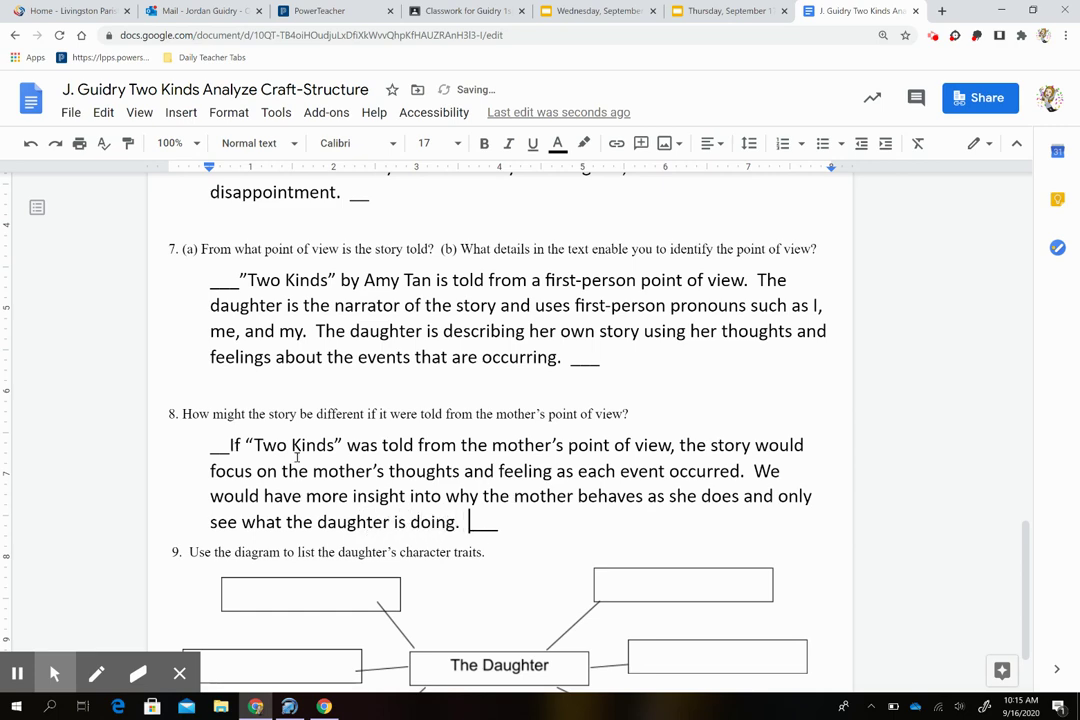
Step: Open the diagram's top-left box drawing in the Drawing editor, then close it unchanged
scroll(441, 450, down, 2)
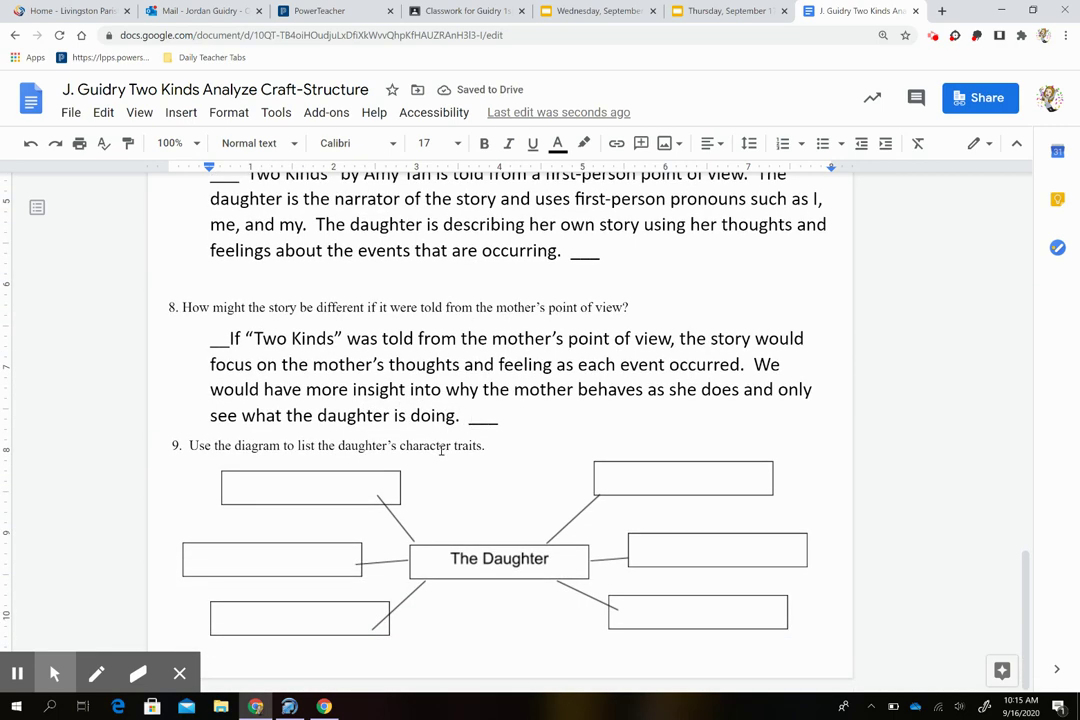
click(350, 491)
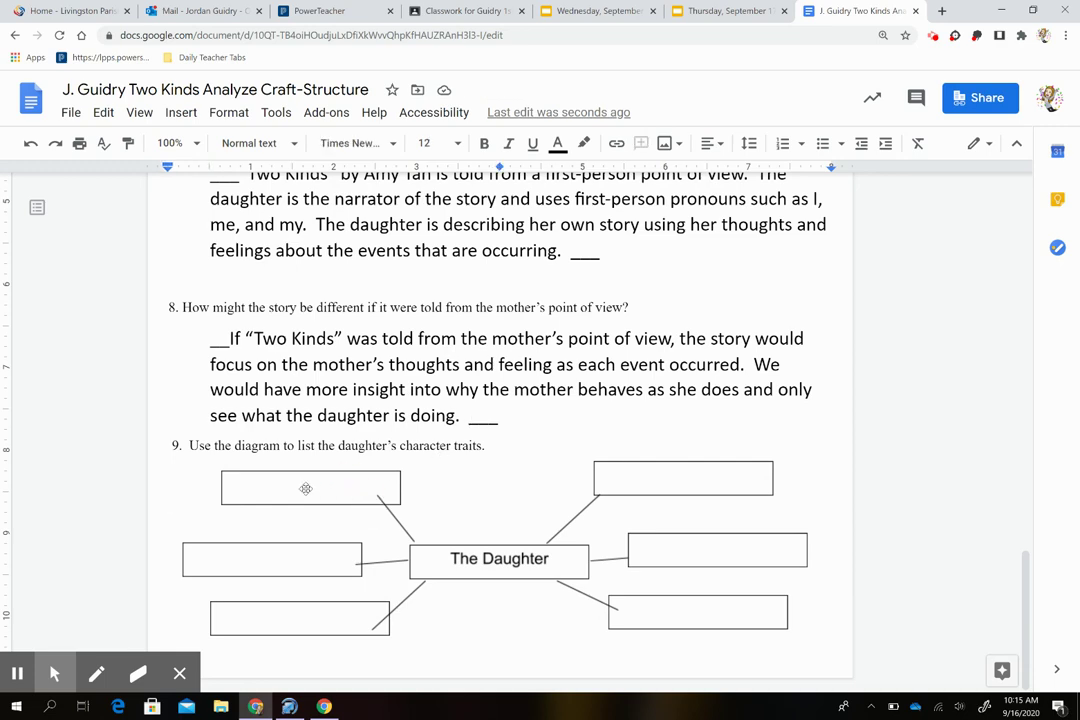
click(307, 492)
double_click(307, 492)
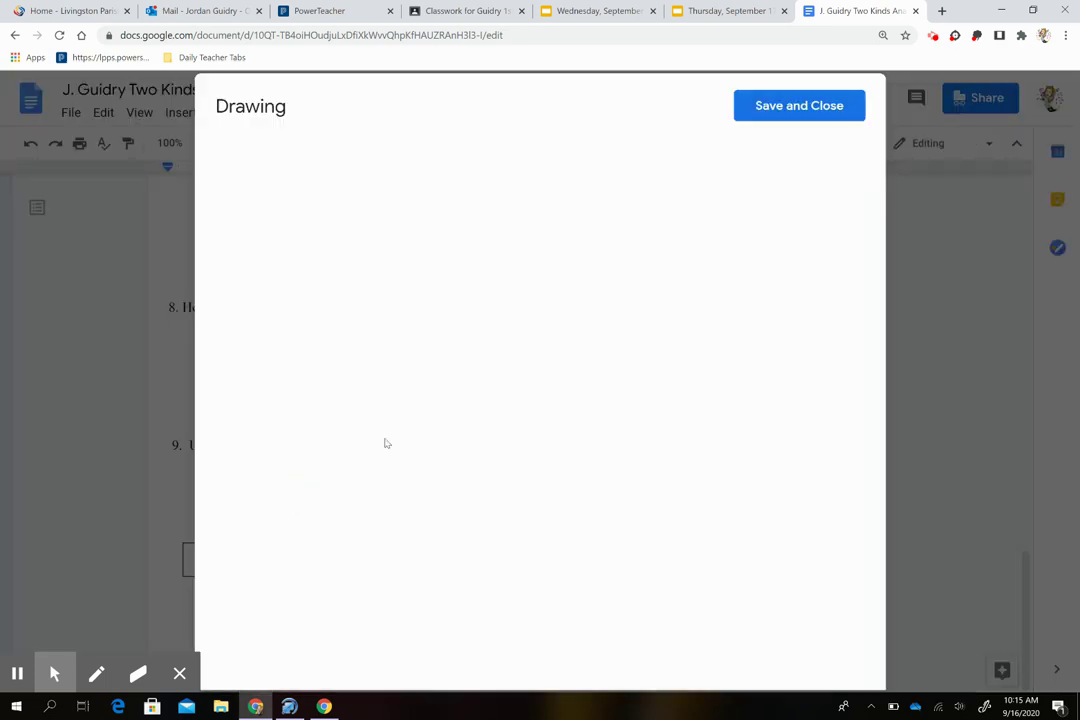
click(806, 115)
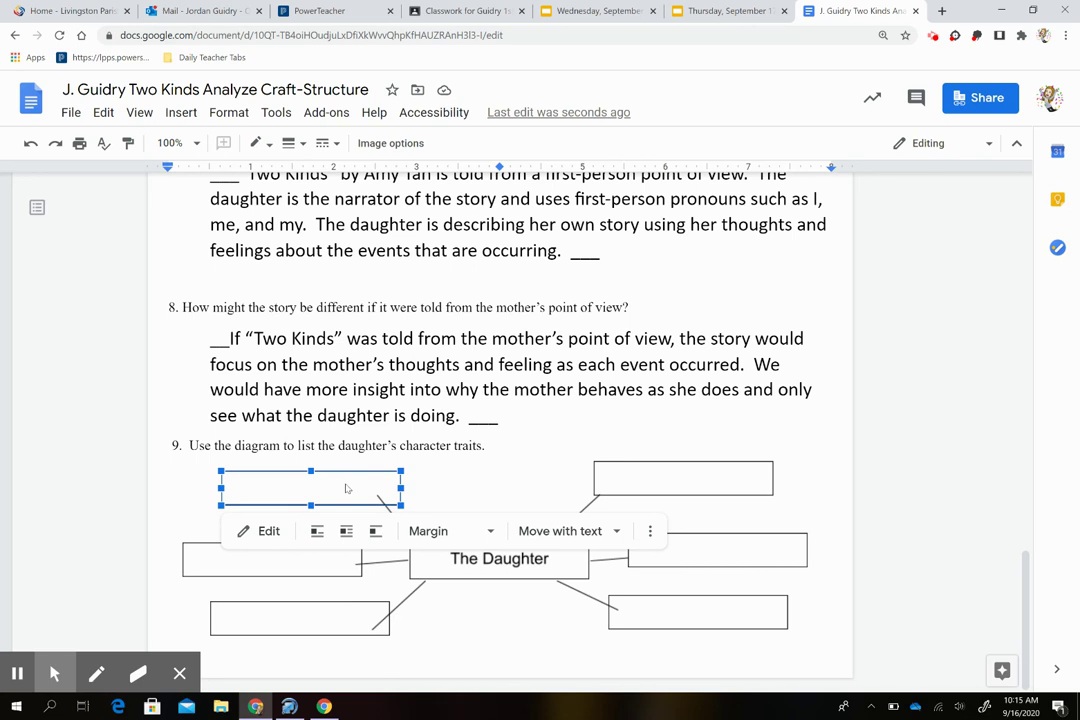
click(468, 510)
Step: Type 'insecure' into the top-left box drawing and save it to the document
click(321, 486)
click(268, 531)
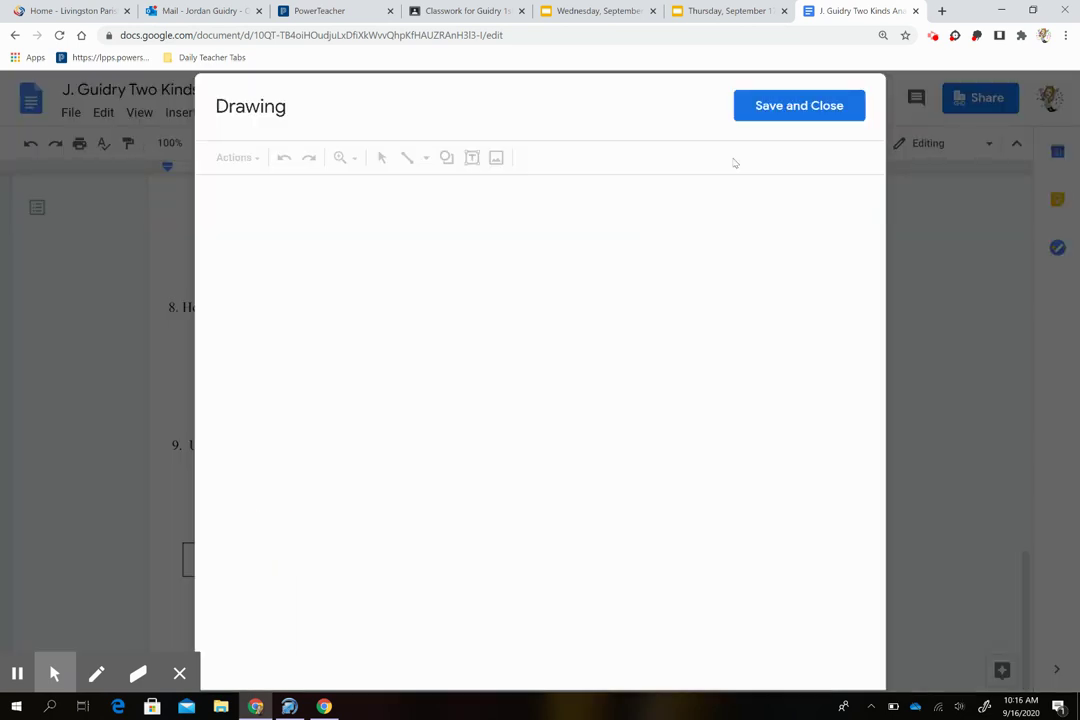
click(511, 432)
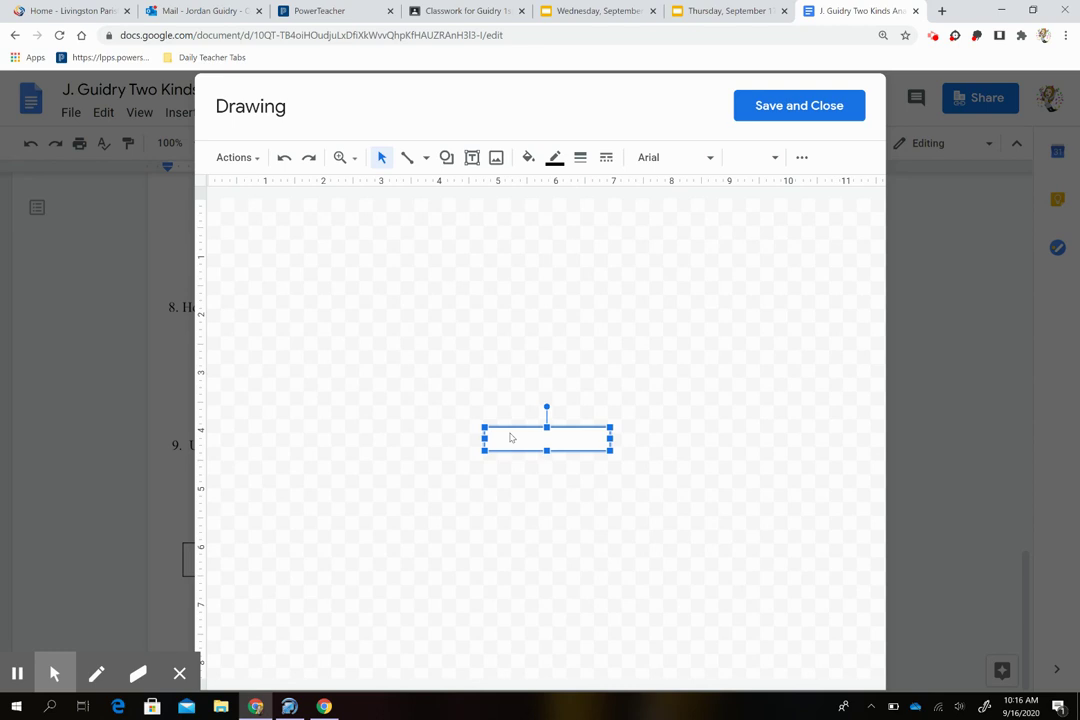
text(insecure)
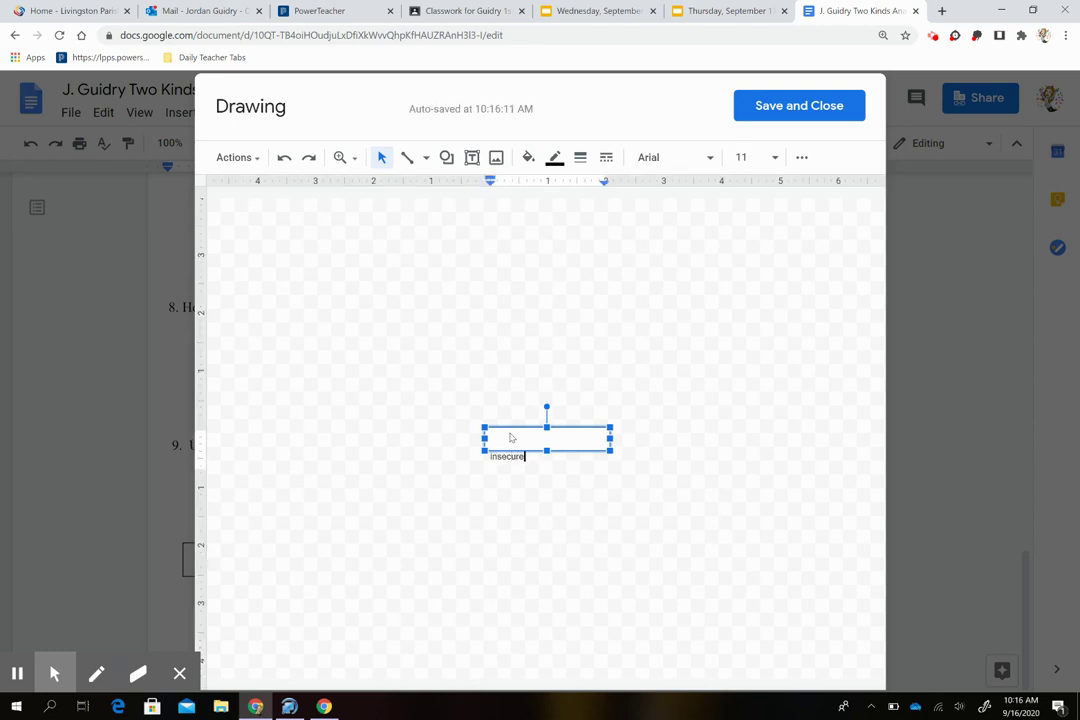
click(807, 106)
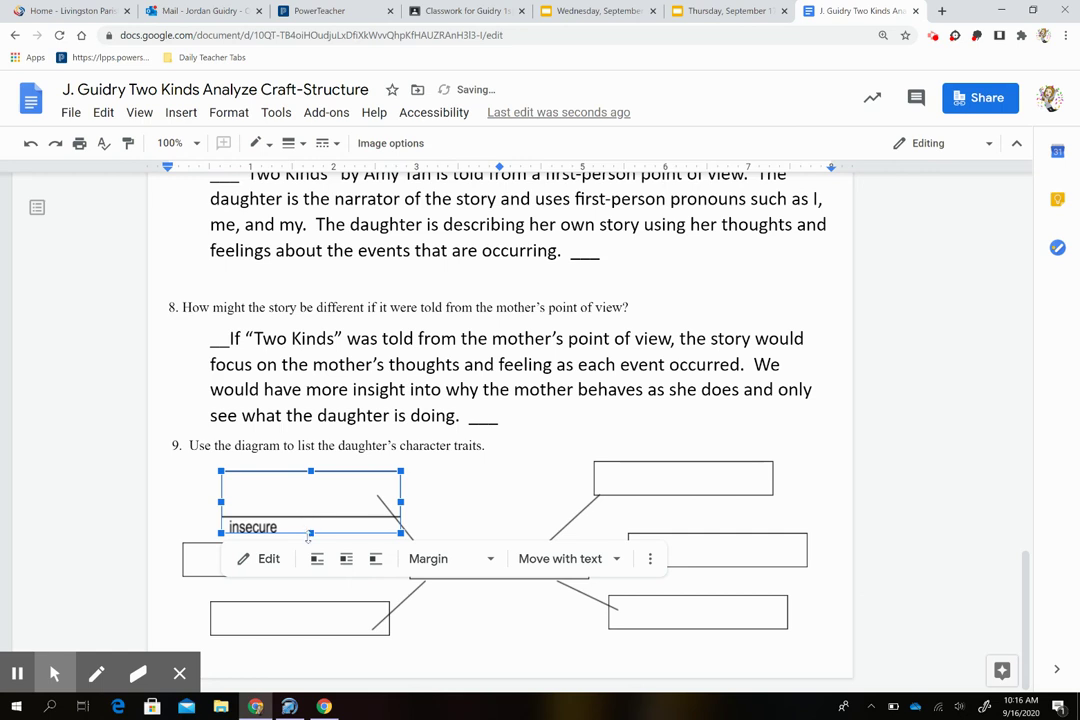
Step: Reduce the height of the insecure box drawing by dragging its bottom handle upward
drag(308, 536, 307, 521)
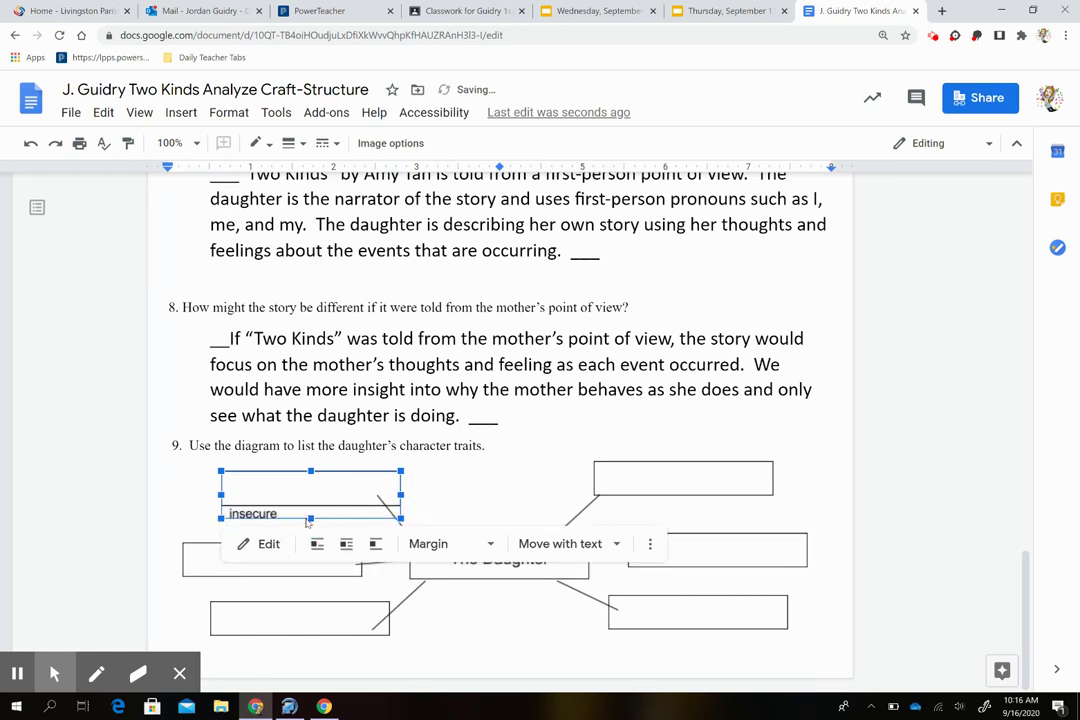
click(434, 494)
click(260, 567)
click(250, 570)
click(445, 466)
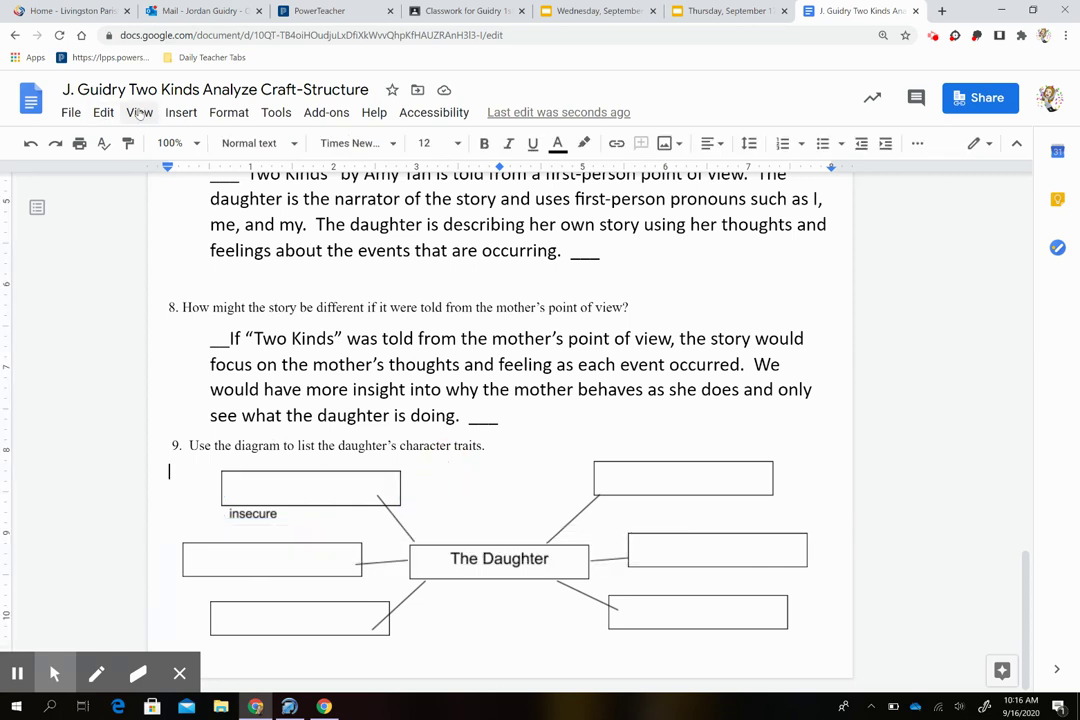
Step: Browse the Insert menu options, then reselect the insecure trait drawing
click(181, 112)
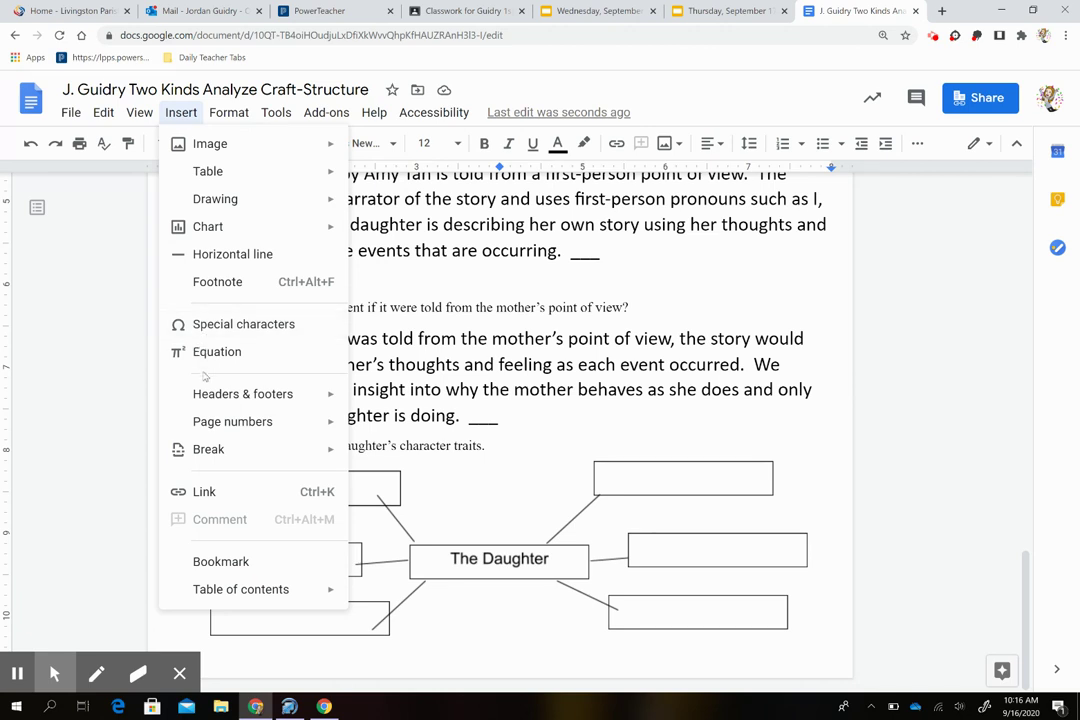
mouse_move(210, 117)
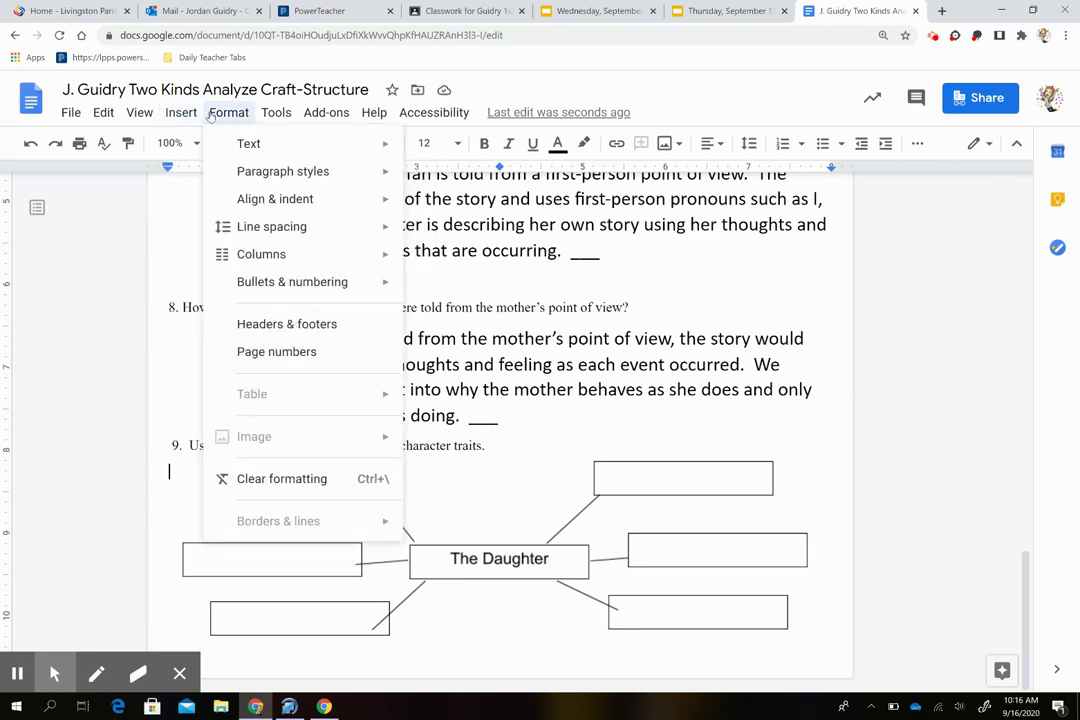
click(211, 340)
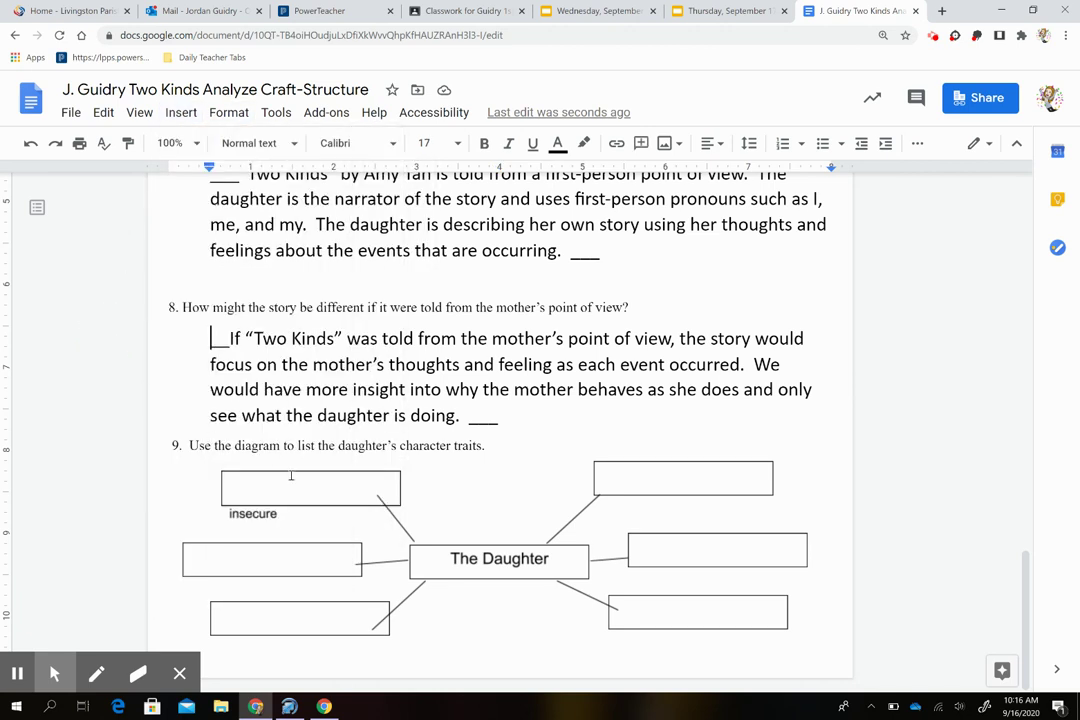
click(331, 564)
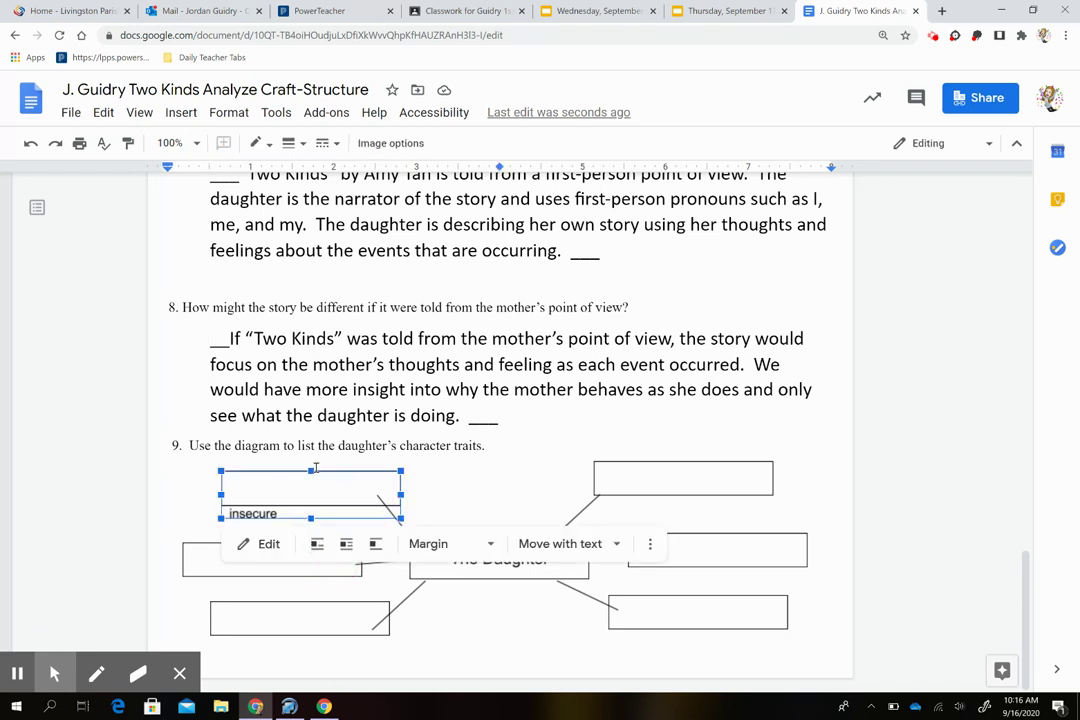
Step: Copy the insecure box onto the middle-left box and relabel it 'rebelious' in the Drawing editor
click(213, 570)
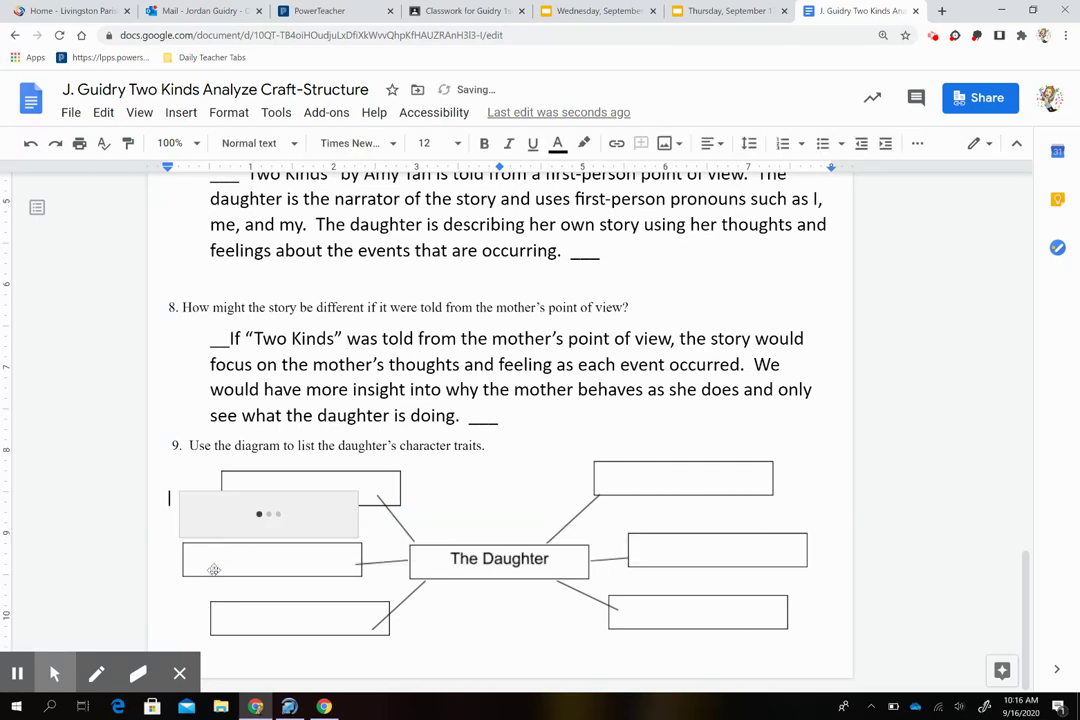
drag(291, 494, 257, 570)
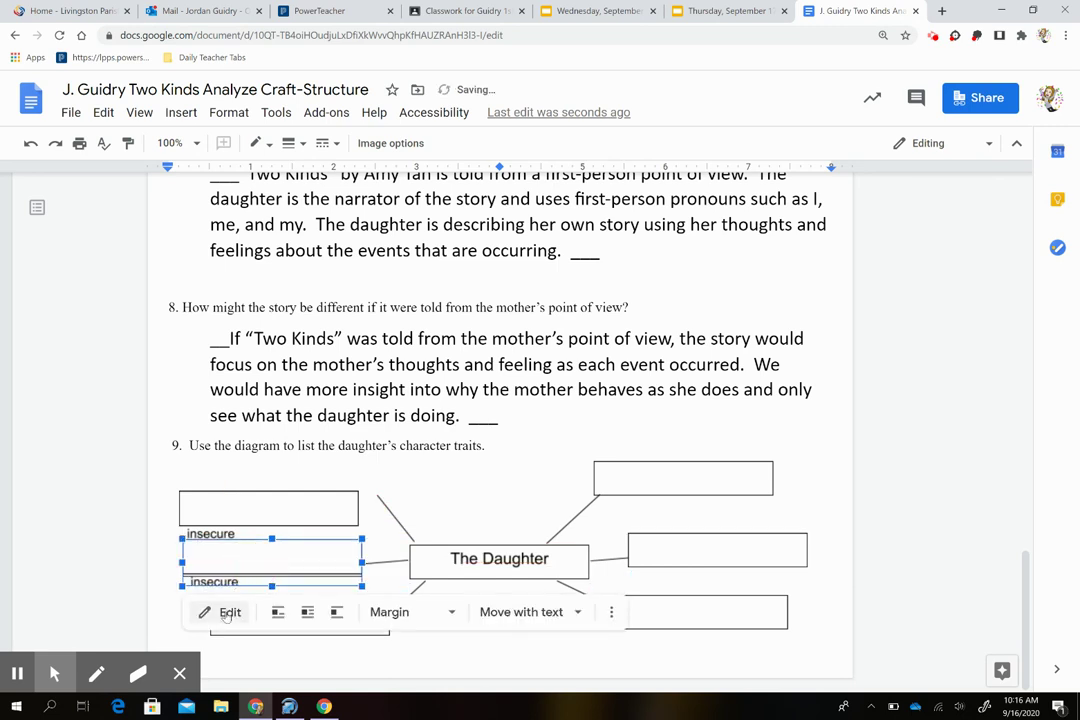
click(224, 612)
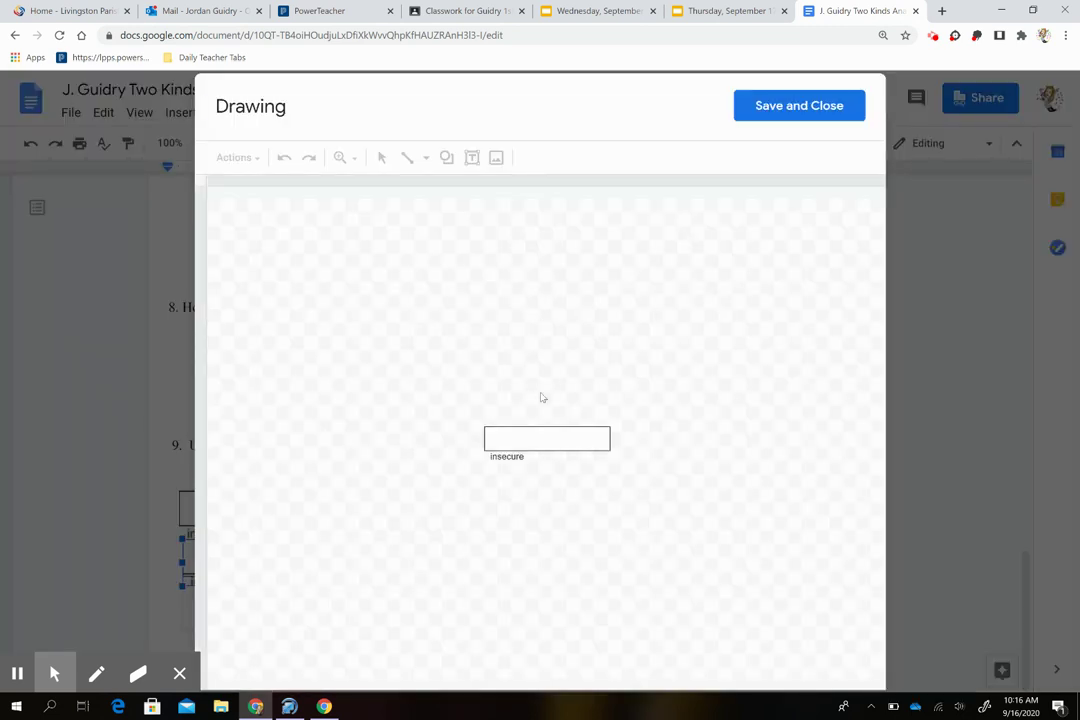
click(528, 440)
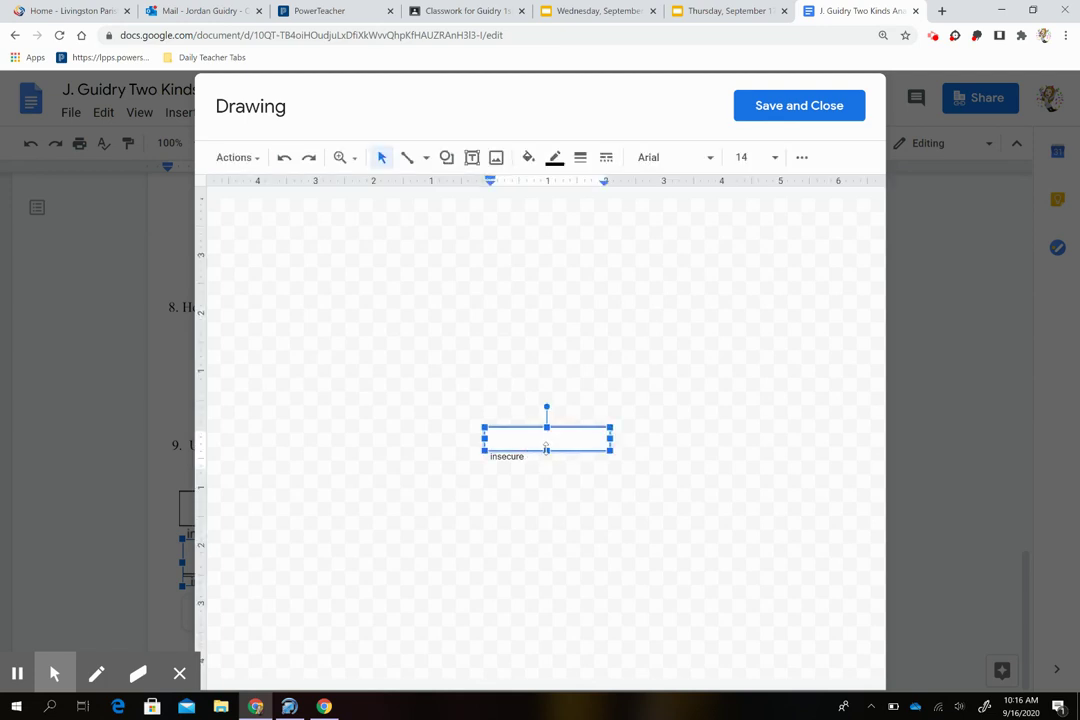
click(545, 452)
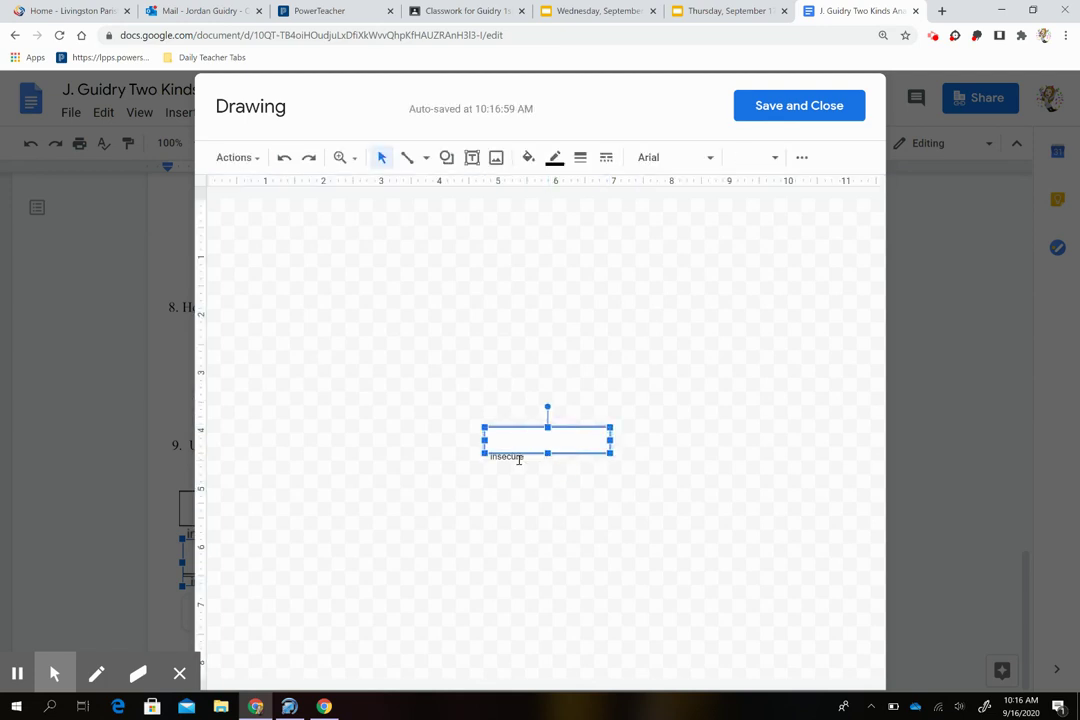
drag(526, 458, 487, 458)
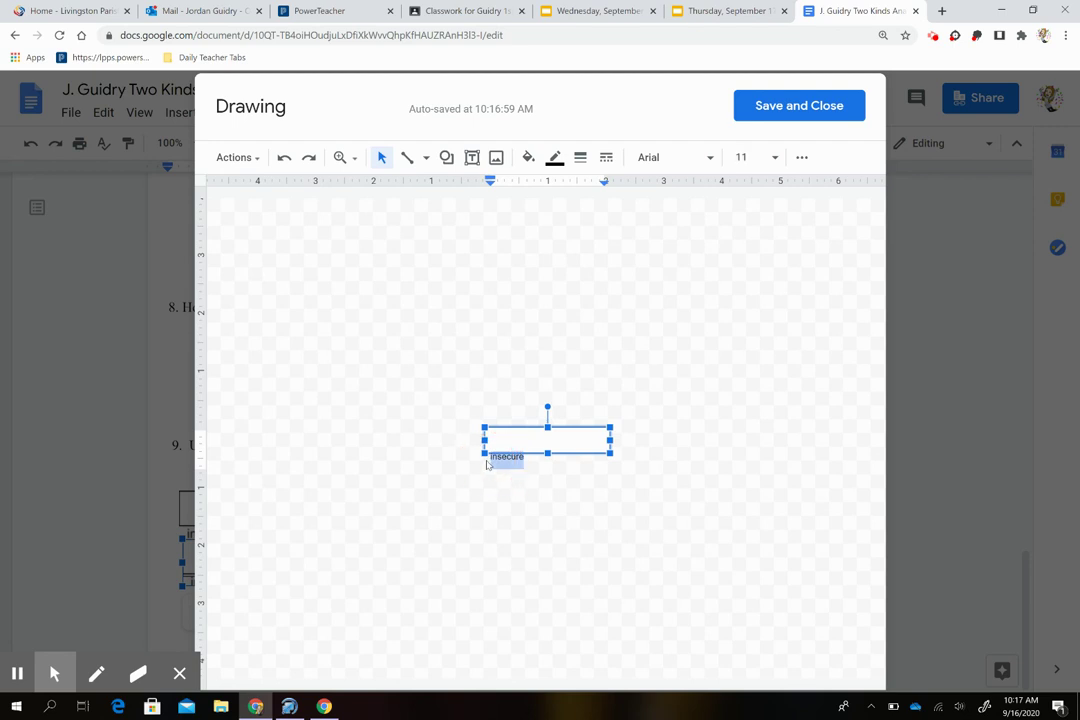
text(rebelious)
click(809, 108)
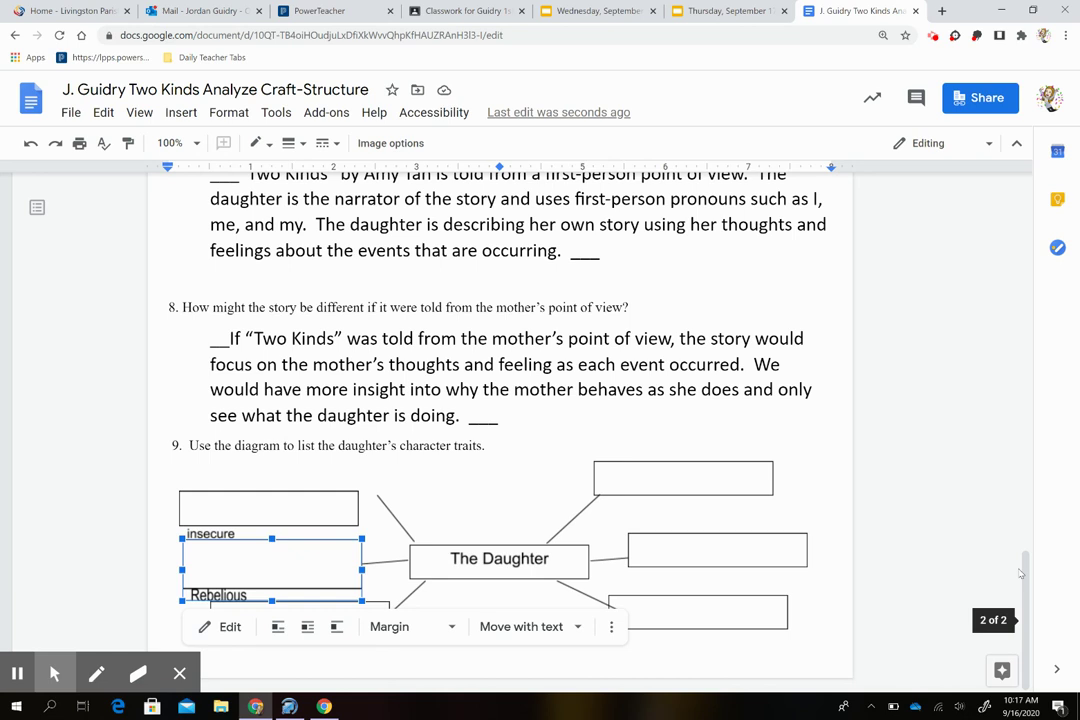
click(866, 603)
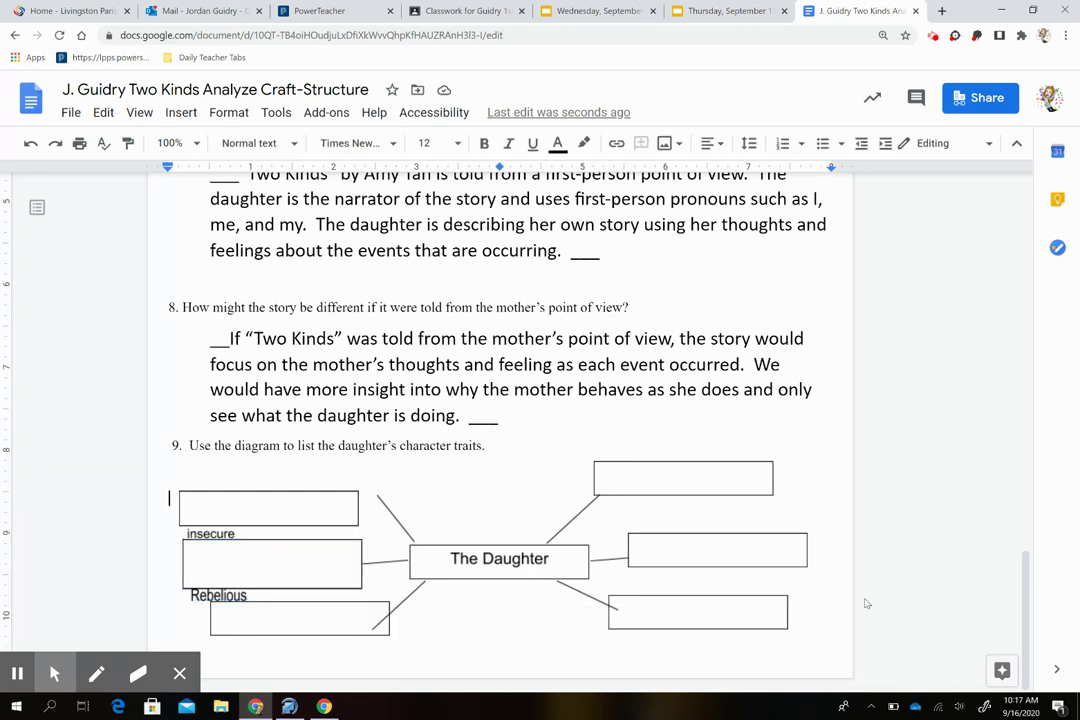